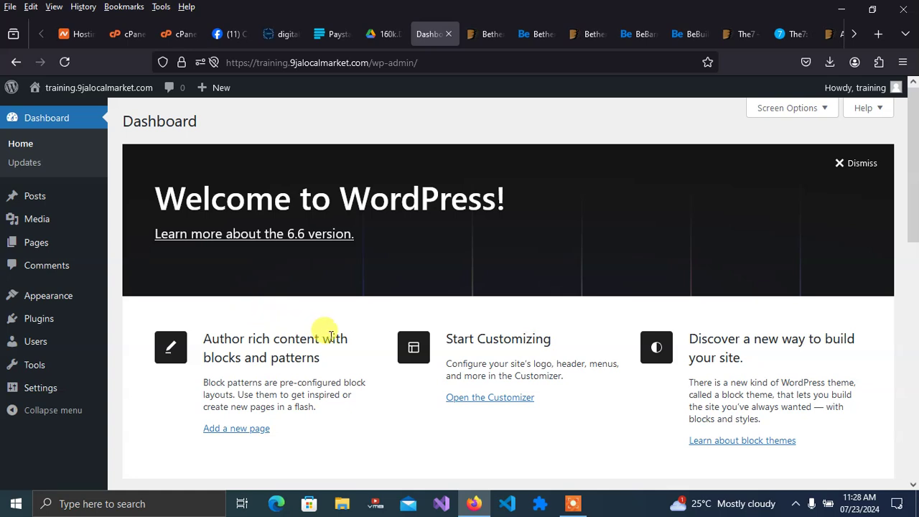
- Search Windows for 'paint' and launch Paint with a blank canvas
{"action": "left_click", "coordinate": [153, 503]}
{"action": "type", "text": "paint"}
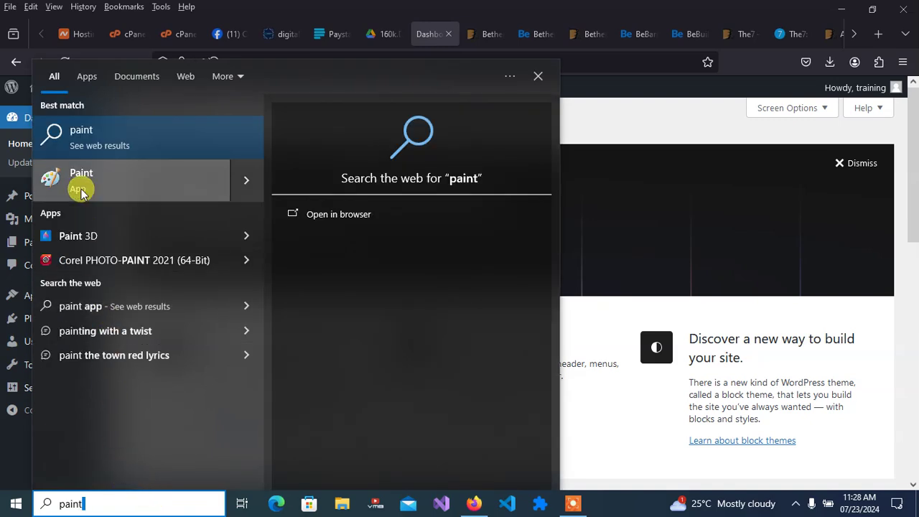
{"action": "left_click", "coordinate": [81, 183]}
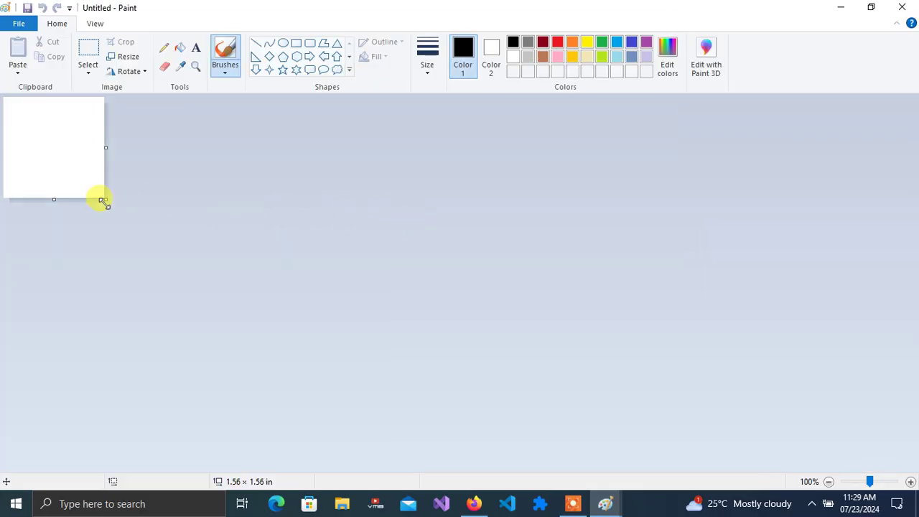
- Enlarge the canvas to 11.57 × 5.85 in and pencil three large boxes and a small one below
{"action": "left_click_drag", "start_coordinate": [102, 201], "coordinate": [752, 480]}
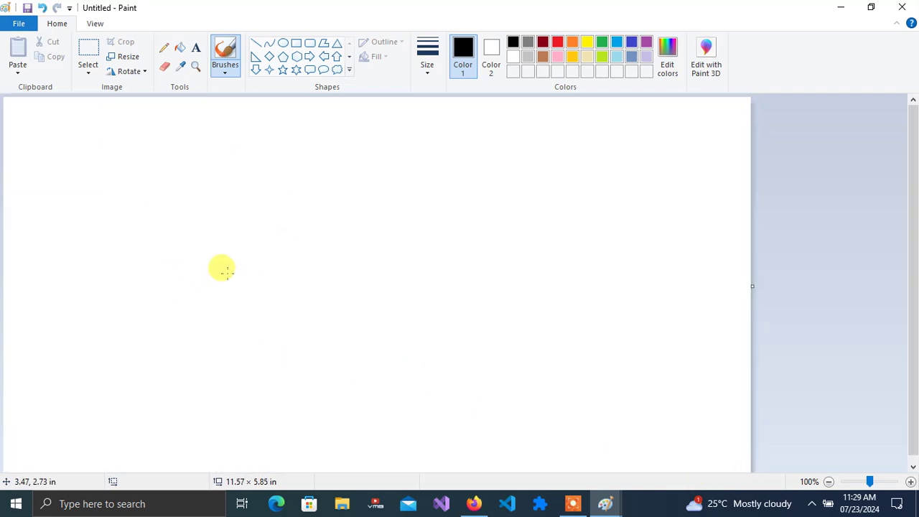
{"action": "left_click", "coordinate": [164, 49]}
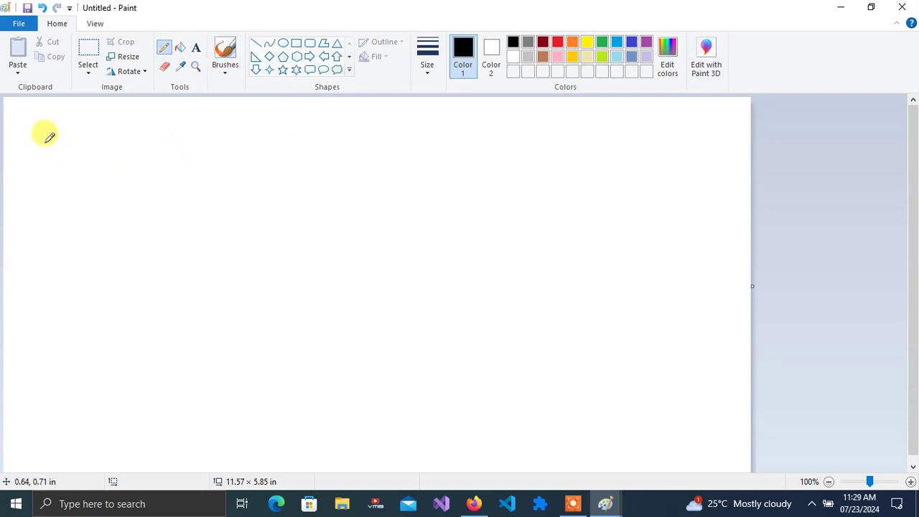
{"action": "mouse_move", "coordinate": [29, 139]}
{"action": "left_mouse_down"}
{"action": "mouse_move", "coordinate": [175, 139]}
{"action": "mouse_move", "coordinate": [224, 246]}
{"action": "mouse_move", "coordinate": [220, 344]}
{"action": "mouse_move", "coordinate": [41, 357]}
{"action": "mouse_move", "coordinate": [32, 137]}
{"action": "left_mouse_up"}
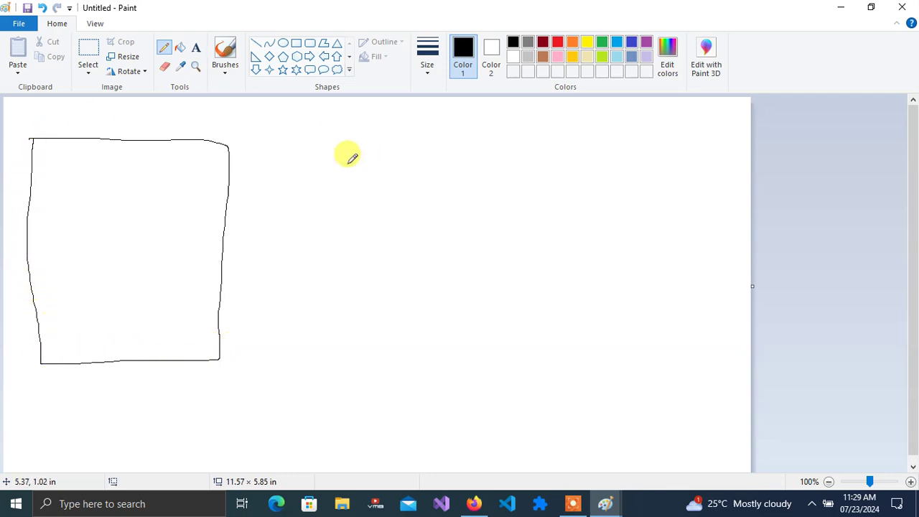
{"action": "mouse_move", "coordinate": [280, 146]}
{"action": "left_mouse_down"}
{"action": "mouse_move", "coordinate": [316, 137]}
{"action": "mouse_move", "coordinate": [520, 138]}
{"action": "mouse_move", "coordinate": [507, 359]}
{"action": "mouse_move", "coordinate": [338, 360]}
{"action": "mouse_move", "coordinate": [296, 350]}
{"action": "mouse_move", "coordinate": [278, 273]}
{"action": "mouse_move", "coordinate": [280, 146]}
{"action": "left_mouse_up"}
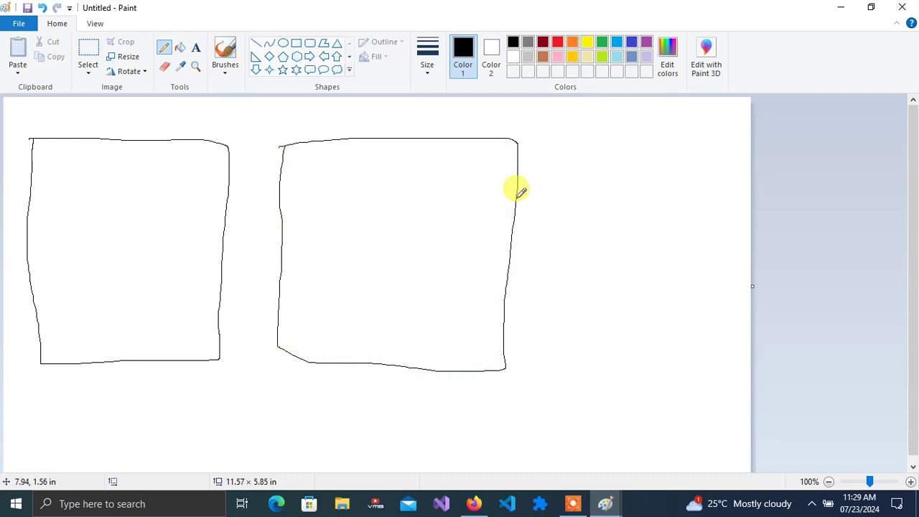
{"action": "mouse_move", "coordinate": [553, 149]}
{"action": "left_mouse_down"}
{"action": "mouse_move", "coordinate": [575, 372]}
{"action": "mouse_move", "coordinate": [718, 354]}
{"action": "mouse_move", "coordinate": [727, 269]}
{"action": "mouse_move", "coordinate": [717, 133]}
{"action": "mouse_move", "coordinate": [555, 147]}
{"action": "left_mouse_up"}
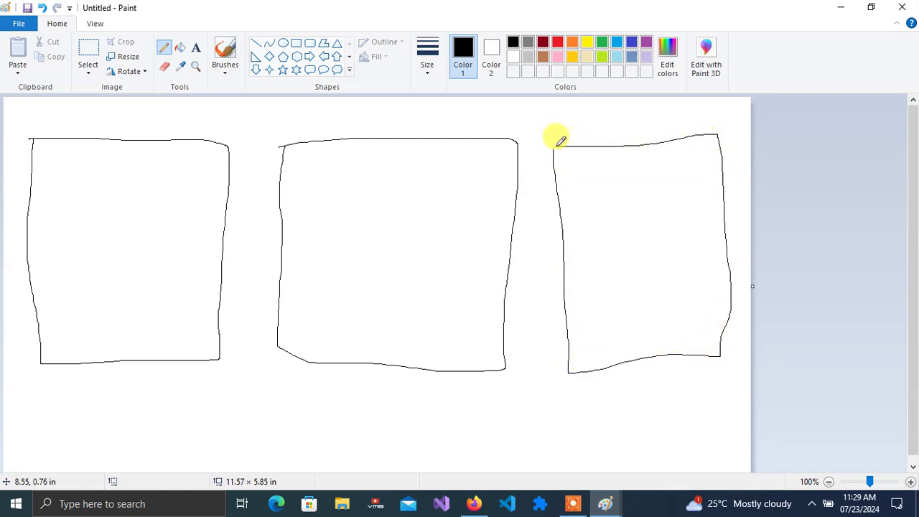
{"action": "left_click_drag", "start_coordinate": [908, 162], "coordinate": [909, 248]}
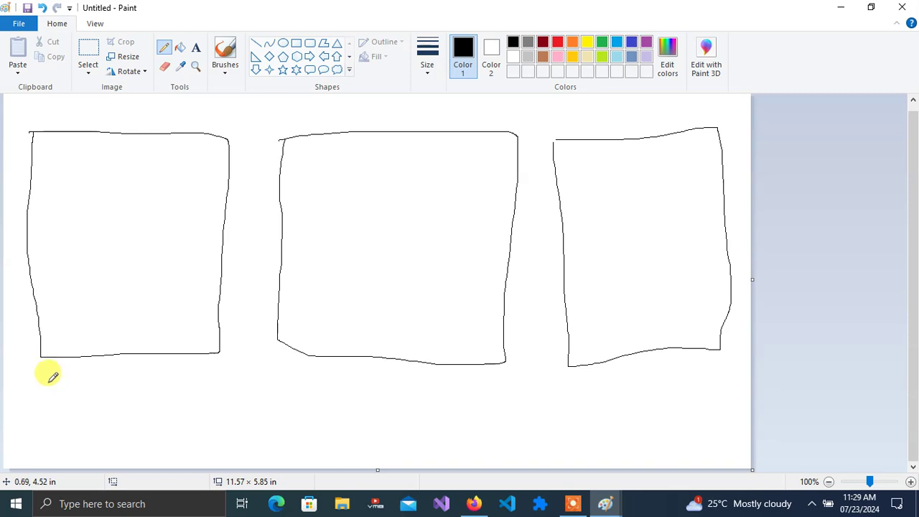
{"action": "mouse_move", "coordinate": [48, 380]}
{"action": "left_mouse_down"}
{"action": "mouse_move", "coordinate": [159, 381]}
{"action": "mouse_move", "coordinate": [156, 450]}
{"action": "mouse_move", "coordinate": [65, 440]}
{"action": "mouse_move", "coordinate": [58, 383]}
{"action": "left_mouse_up"}
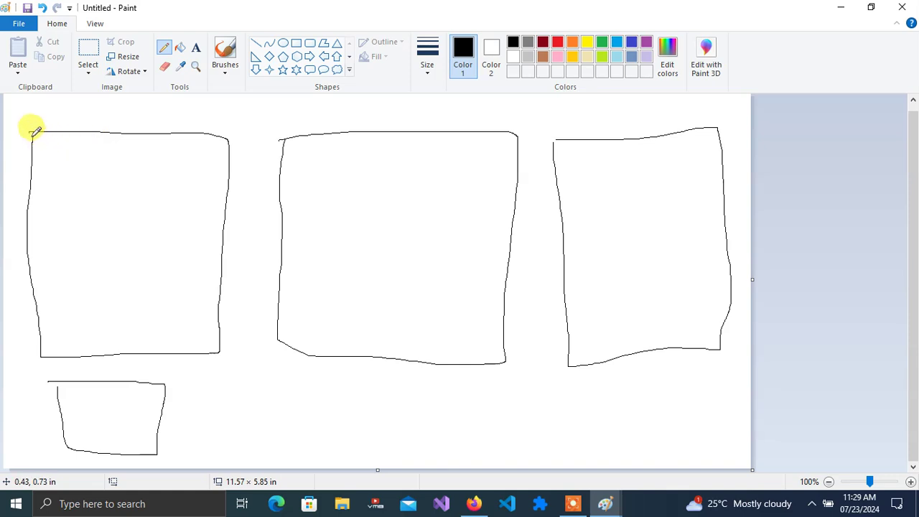
- Draw a two-part header strip in the left box with a stick figure and menu lines
{"action": "left_click_drag", "start_coordinate": [32, 133], "coordinate": [220, 137]}
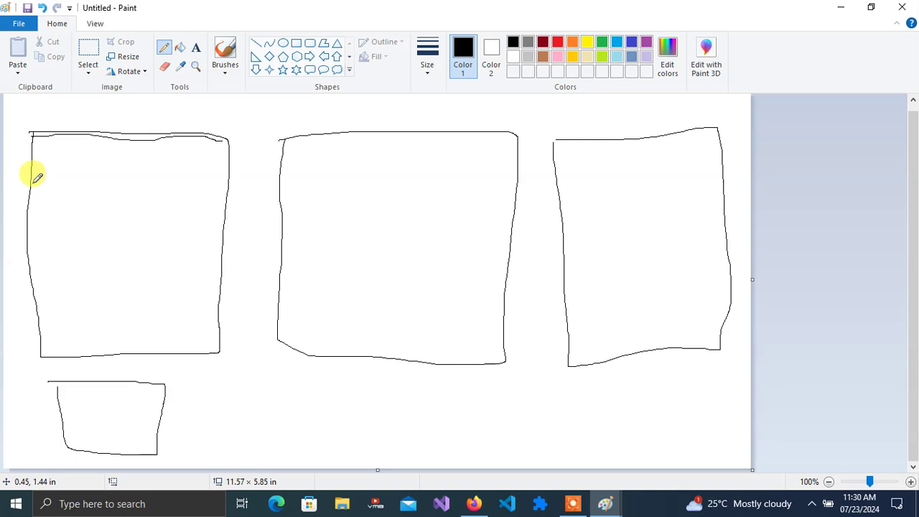
{"action": "mouse_move", "coordinate": [33, 192]}
{"action": "left_mouse_down"}
{"action": "mouse_move", "coordinate": [151, 180]}
{"action": "mouse_move", "coordinate": [219, 179]}
{"action": "mouse_move", "coordinate": [230, 188]}
{"action": "left_mouse_up"}
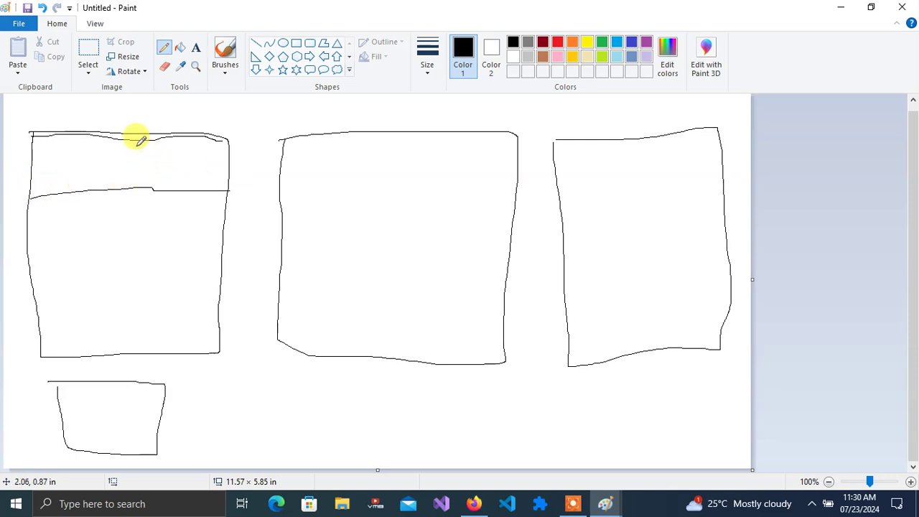
{"action": "left_click_drag", "start_coordinate": [132, 143], "coordinate": [130, 182]}
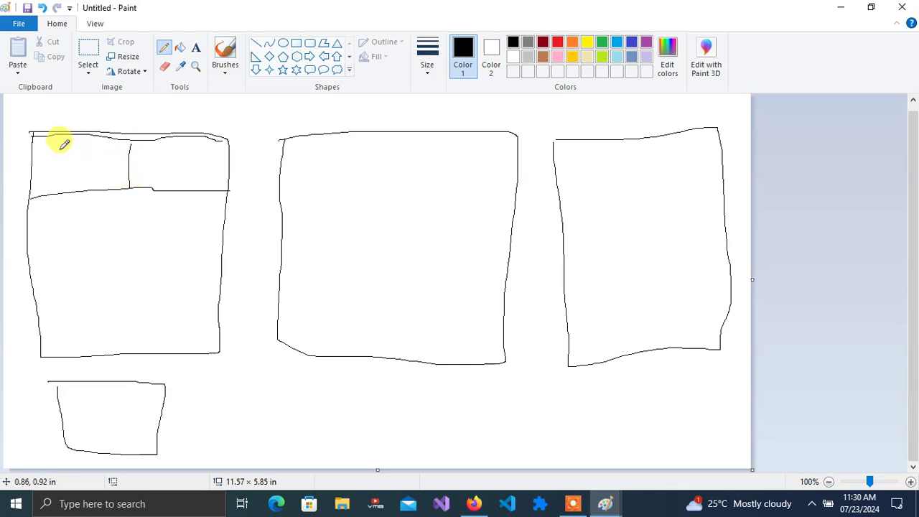
{"action": "mouse_move", "coordinate": [62, 148]}
{"action": "left_mouse_down"}
{"action": "mouse_move", "coordinate": [76, 147]}
{"action": "mouse_move", "coordinate": [63, 181]}
{"action": "left_mouse_up"}
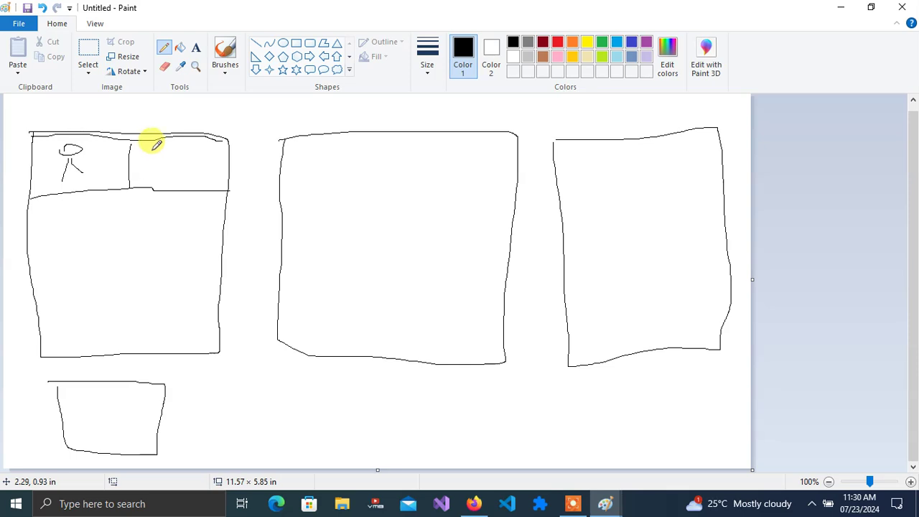
{"action": "mouse_move", "coordinate": [152, 152]}
{"action": "left_mouse_down"}
{"action": "mouse_move", "coordinate": [196, 153]}
{"action": "mouse_move", "coordinate": [183, 163]}
{"action": "mouse_move", "coordinate": [196, 168]}
{"action": "mouse_move", "coordinate": [190, 176]}
{"action": "left_mouse_up"}
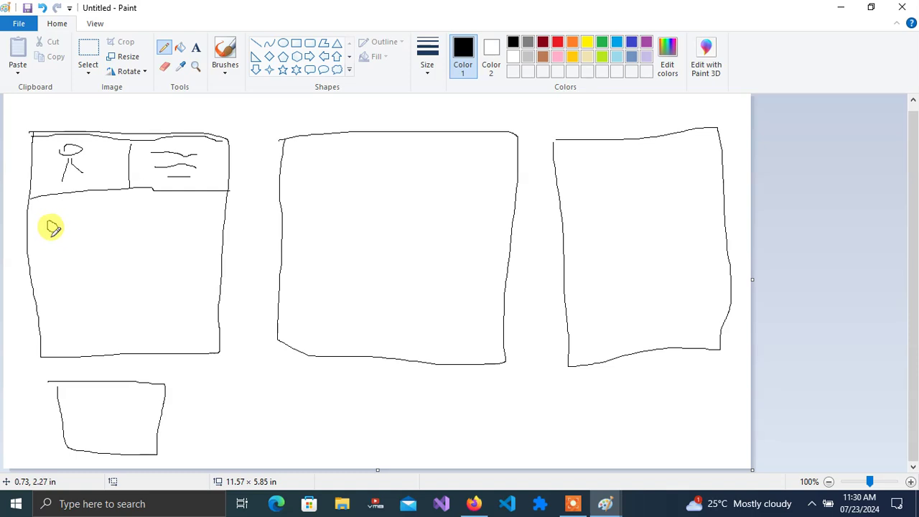
- Sketch a row of small icons below the header and close it off with a line
{"action": "mouse_move", "coordinate": [48, 231]}
{"action": "left_mouse_down"}
{"action": "mouse_move", "coordinate": [46, 237]}
{"action": "mouse_move", "coordinate": [64, 241]}
{"action": "mouse_move", "coordinate": [119, 220]}
{"action": "mouse_move", "coordinate": [101, 227]}
{"action": "mouse_move", "coordinate": [98, 246]}
{"action": "mouse_move", "coordinate": [115, 249]}
{"action": "mouse_move", "coordinate": [99, 234]}
{"action": "left_mouse_up"}
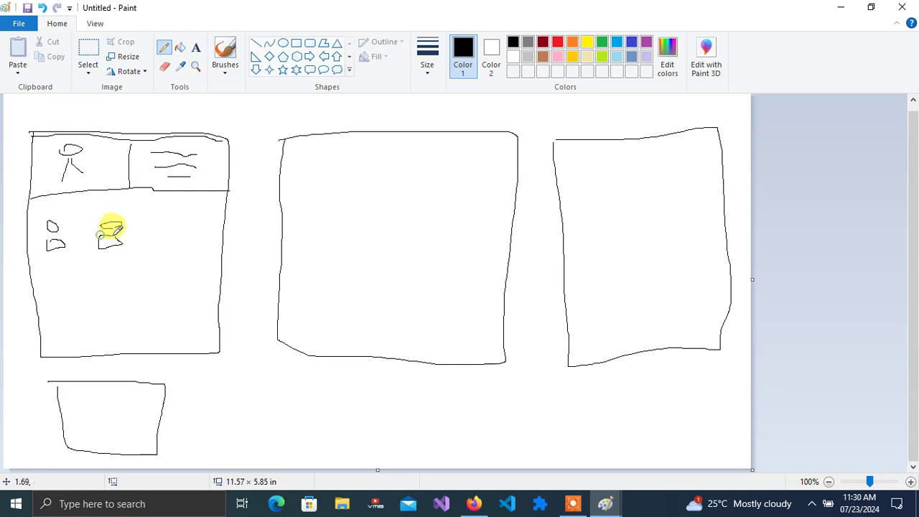
{"action": "mouse_move", "coordinate": [154, 226]}
{"action": "left_mouse_down"}
{"action": "mouse_move", "coordinate": [165, 242]}
{"action": "mouse_move", "coordinate": [150, 244]}
{"action": "mouse_move", "coordinate": [160, 223]}
{"action": "left_mouse_up"}
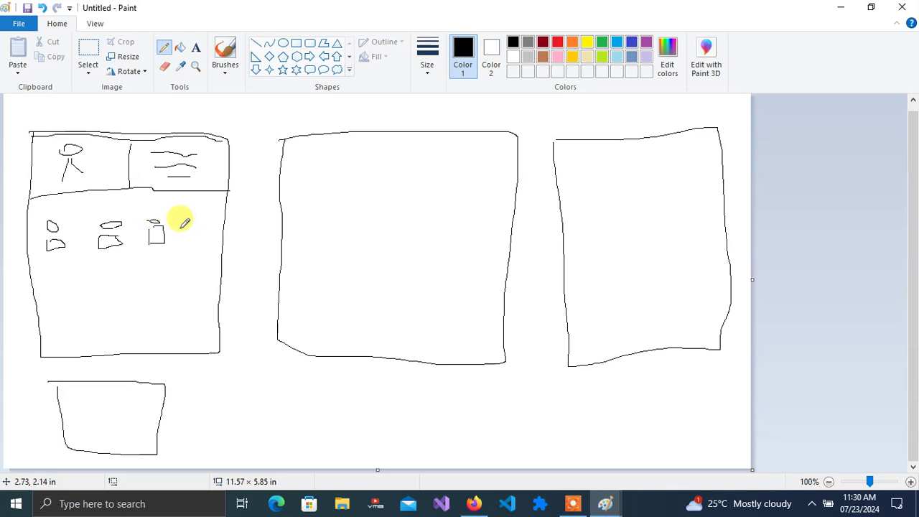
{"action": "mouse_move", "coordinate": [180, 227]}
{"action": "left_mouse_down"}
{"action": "mouse_move", "coordinate": [195, 224]}
{"action": "mouse_move", "coordinate": [195, 245]}
{"action": "mouse_move", "coordinate": [185, 244]}
{"action": "mouse_move", "coordinate": [183, 227]}
{"action": "mouse_move", "coordinate": [203, 220]}
{"action": "mouse_move", "coordinate": [190, 219]}
{"action": "left_mouse_up"}
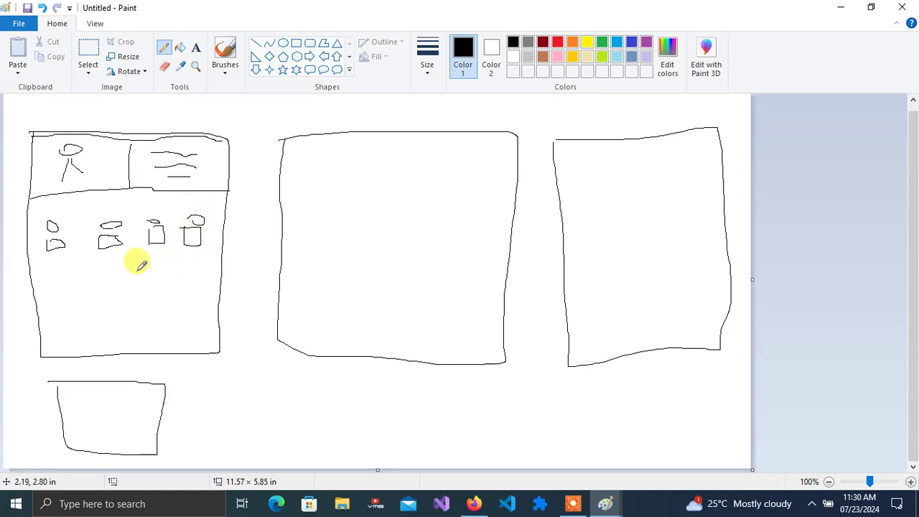
{"action": "left_click_drag", "start_coordinate": [30, 263], "coordinate": [212, 248]}
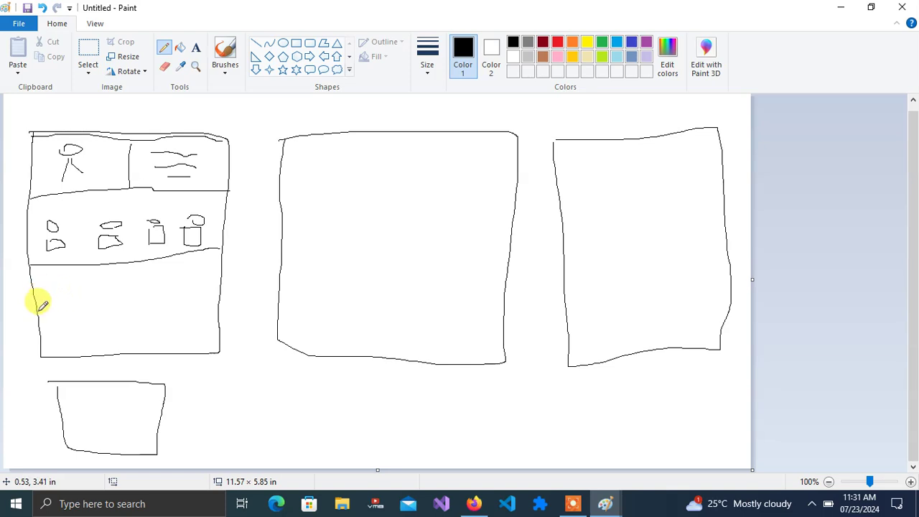
- Add a text band with wavy lines and a footer strip split into columns
{"action": "left_click_drag", "start_coordinate": [36, 313], "coordinate": [244, 301]}
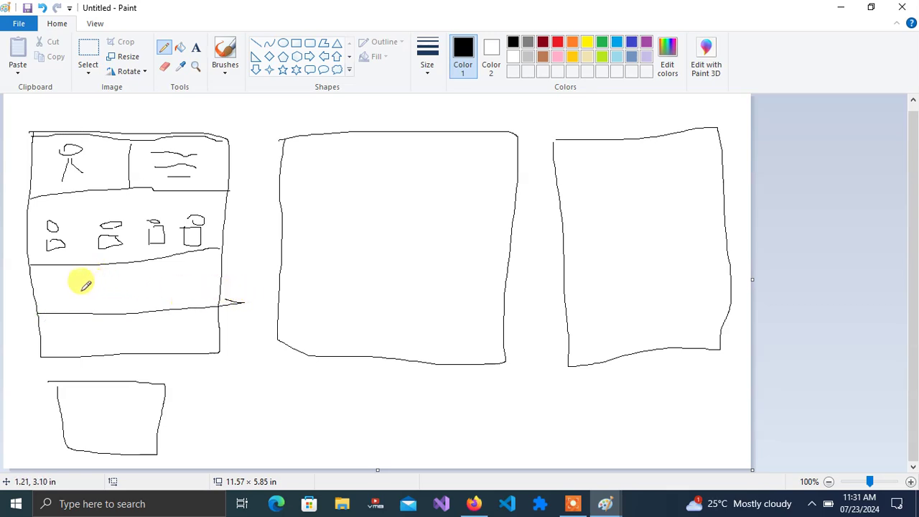
{"action": "left_click_drag", "start_coordinate": [72, 282], "coordinate": [189, 280]}
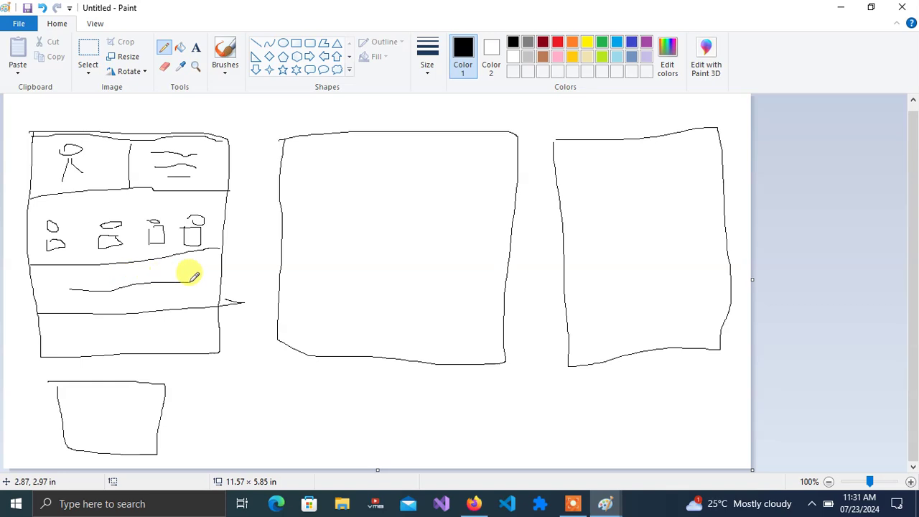
{"action": "left_click_drag", "start_coordinate": [92, 293], "coordinate": [199, 279]}
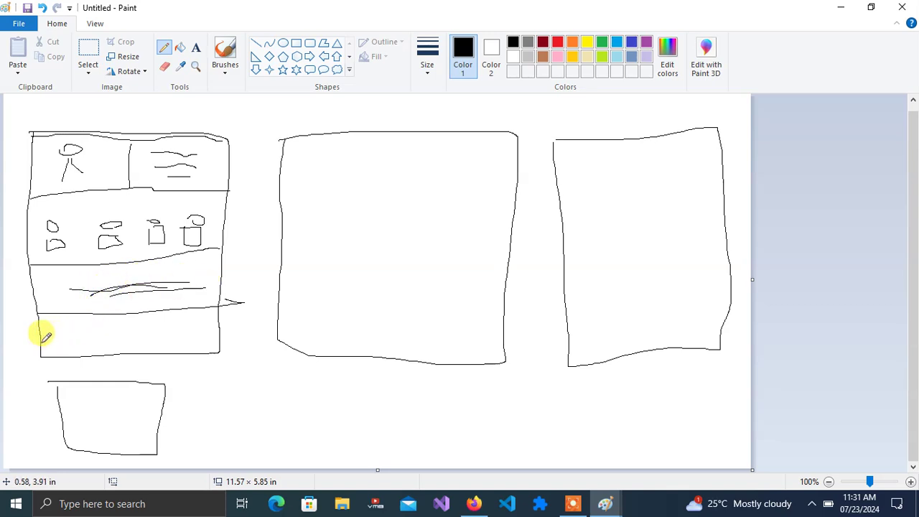
{"action": "left_click_drag", "start_coordinate": [41, 342], "coordinate": [219, 340]}
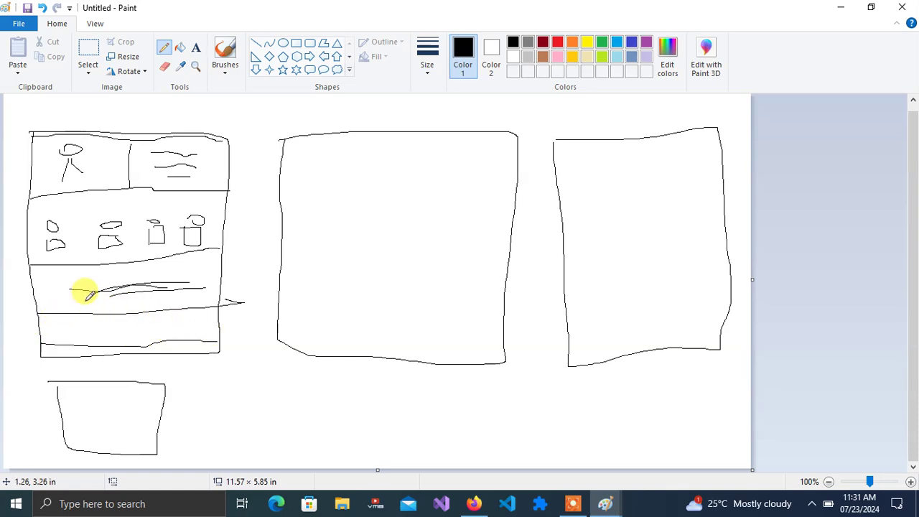
{"action": "left_click_drag", "start_coordinate": [87, 317], "coordinate": [89, 345]}
{"action": "left_click_drag", "start_coordinate": [127, 316], "coordinate": [133, 338]}
{"action": "left_click_drag", "start_coordinate": [183, 314], "coordinate": [184, 338]}
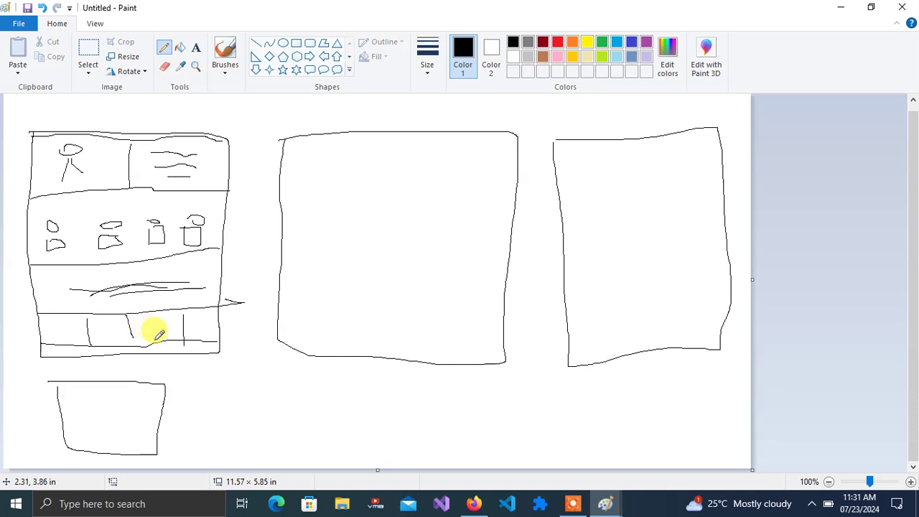
{"action": "left_click_drag", "start_coordinate": [46, 353], "coordinate": [216, 344]}
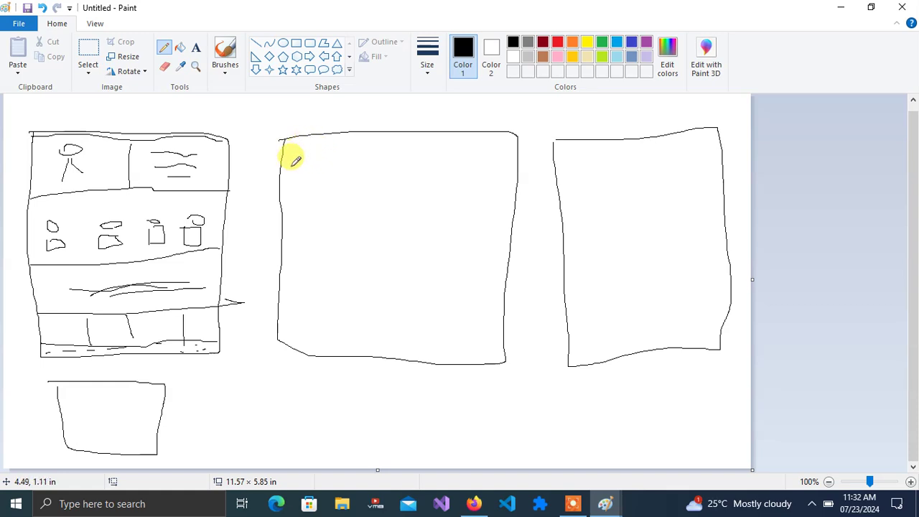
- Draw a two-part header in the middle box with a curved mark and a text line
{"action": "left_click_drag", "start_coordinate": [280, 203], "coordinate": [507, 206]}
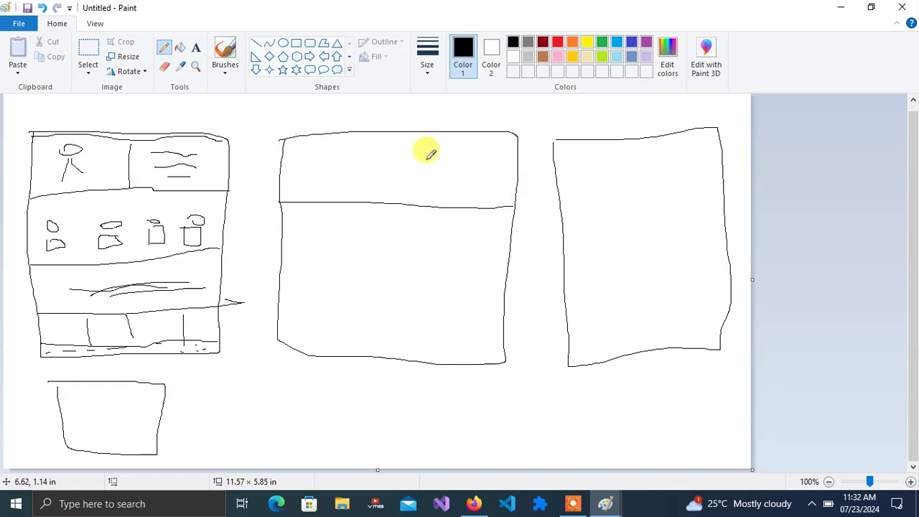
{"action": "left_click_drag", "start_coordinate": [403, 136], "coordinate": [403, 202]}
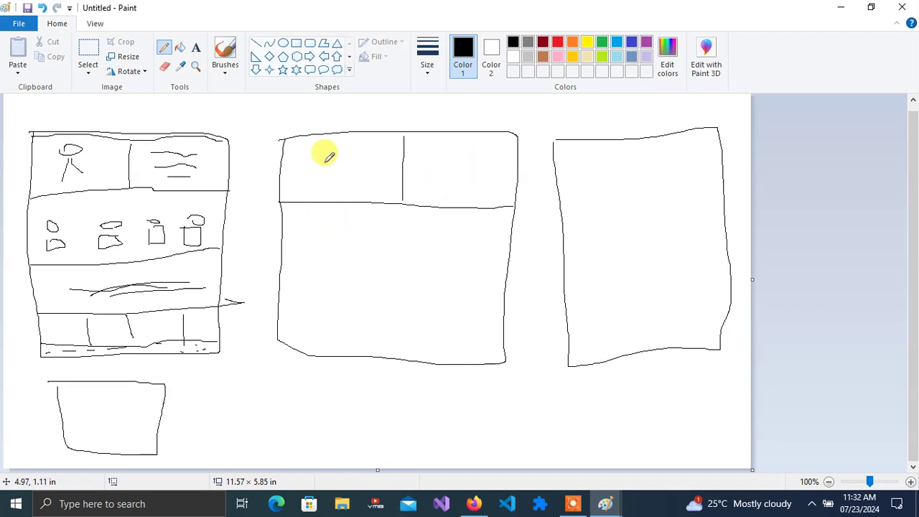
{"action": "mouse_move", "coordinate": [311, 155]}
{"action": "left_mouse_down"}
{"action": "mouse_move", "coordinate": [362, 142]}
{"action": "mouse_move", "coordinate": [338, 175]}
{"action": "left_mouse_up"}
{"action": "left_click_drag", "start_coordinate": [433, 166], "coordinate": [496, 168]}
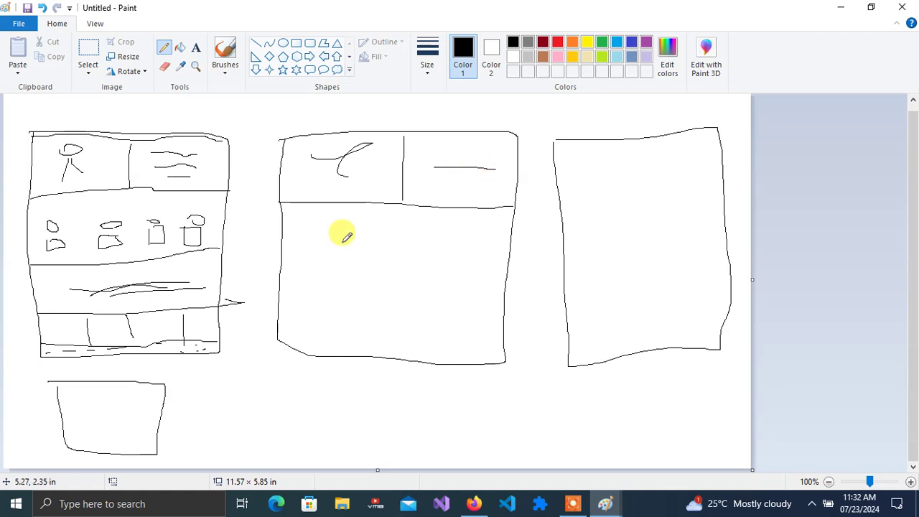
- Rule the middle box's lower area into two columns with two row dividers
{"action": "left_click_drag", "start_coordinate": [403, 205], "coordinate": [396, 351]}
{"action": "mouse_move", "coordinate": [281, 251]}
{"action": "left_mouse_down"}
{"action": "mouse_move", "coordinate": [416, 254]}
{"action": "mouse_move", "coordinate": [508, 270]}
{"action": "left_mouse_up"}
{"action": "left_click_drag", "start_coordinate": [280, 304], "coordinate": [531, 313]}
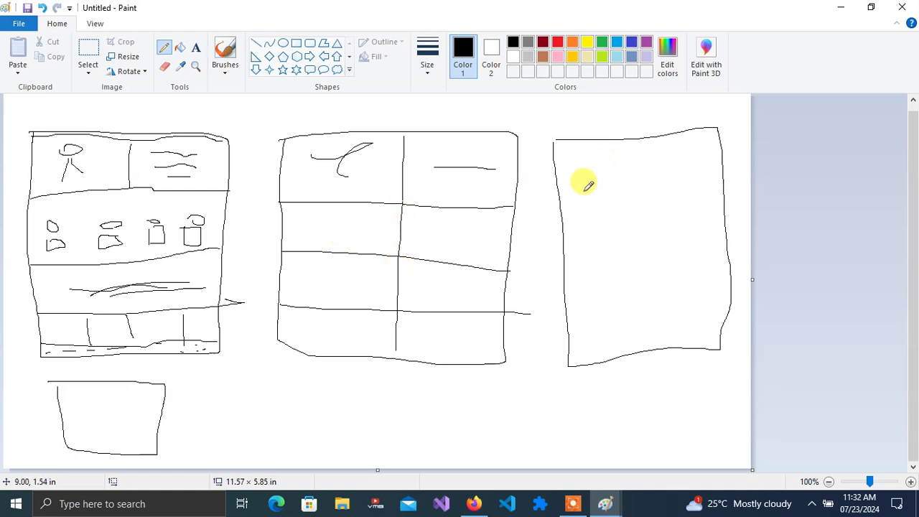
- Draw two dividers near the top of the right box and several text lines below
{"action": "left_click_drag", "start_coordinate": [562, 200], "coordinate": [740, 191]}
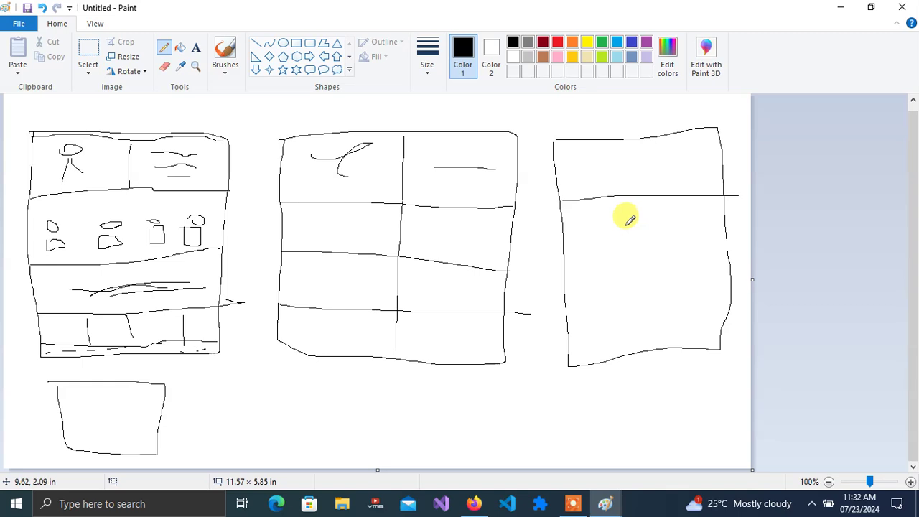
{"action": "left_click_drag", "start_coordinate": [565, 249], "coordinate": [738, 232]}
{"action": "left_click_drag", "start_coordinate": [582, 278], "coordinate": [708, 260]}
{"action": "left_click_drag", "start_coordinate": [659, 287], "coordinate": [718, 280]}
{"action": "left_click_drag", "start_coordinate": [576, 307], "coordinate": [721, 279]}
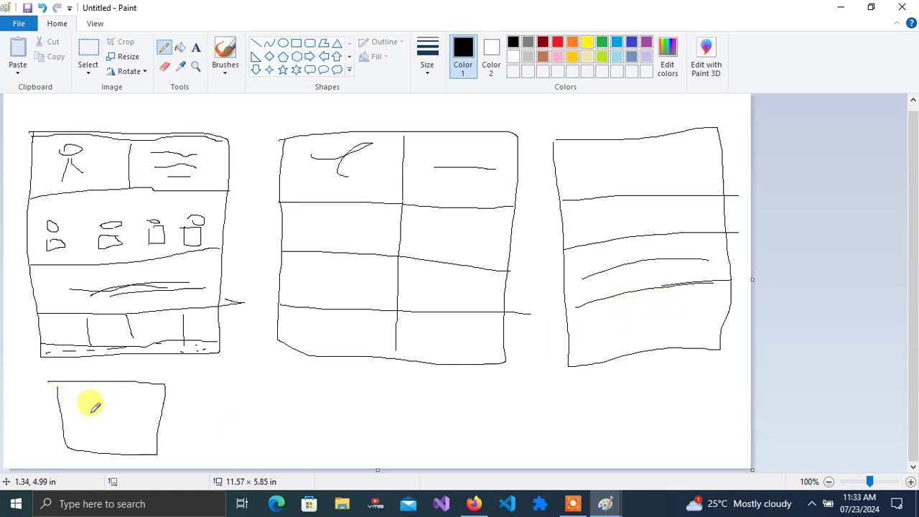
- Draw two content lines inside the small bottom box
{"action": "left_click_drag", "start_coordinate": [60, 412], "coordinate": [119, 411]}
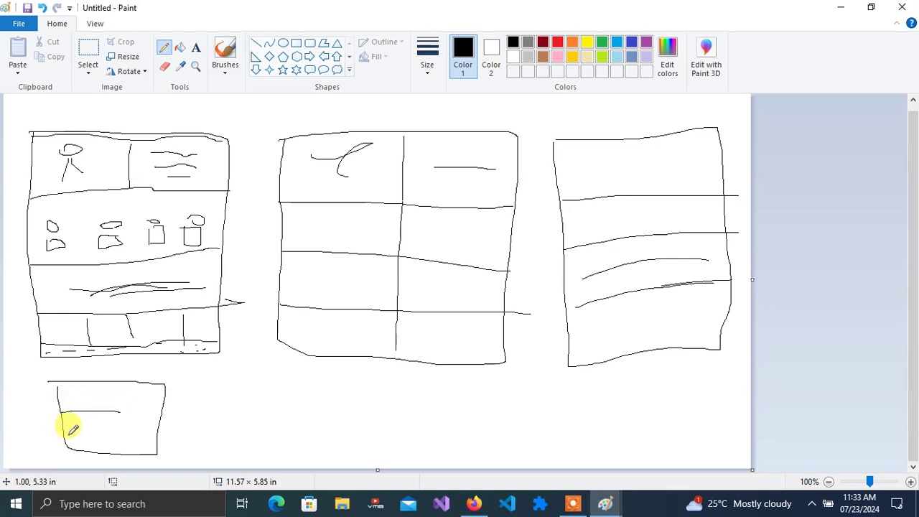
{"action": "mouse_move", "coordinate": [67, 432]}
{"action": "left_mouse_down"}
{"action": "mouse_move", "coordinate": [139, 428]}
{"action": "mouse_move", "coordinate": [127, 445]}
{"action": "left_mouse_up"}
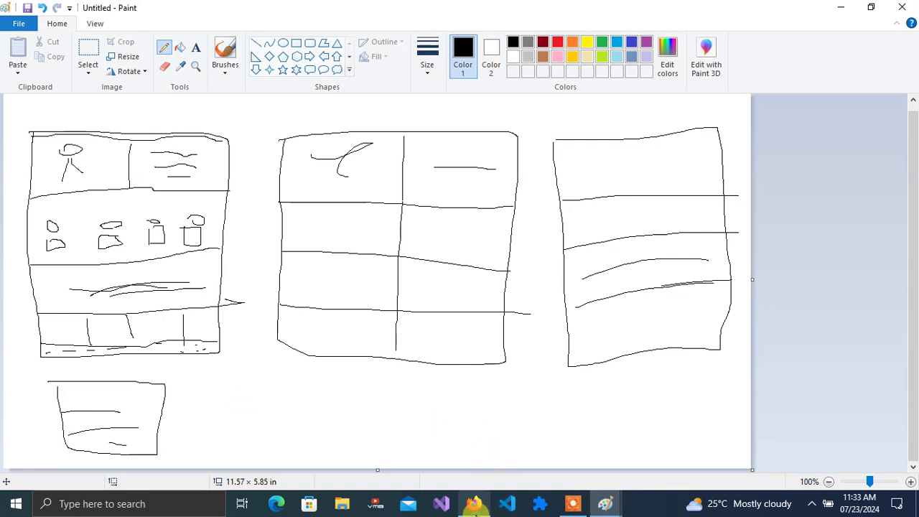
{"action": "left_click", "coordinate": [474, 505]}
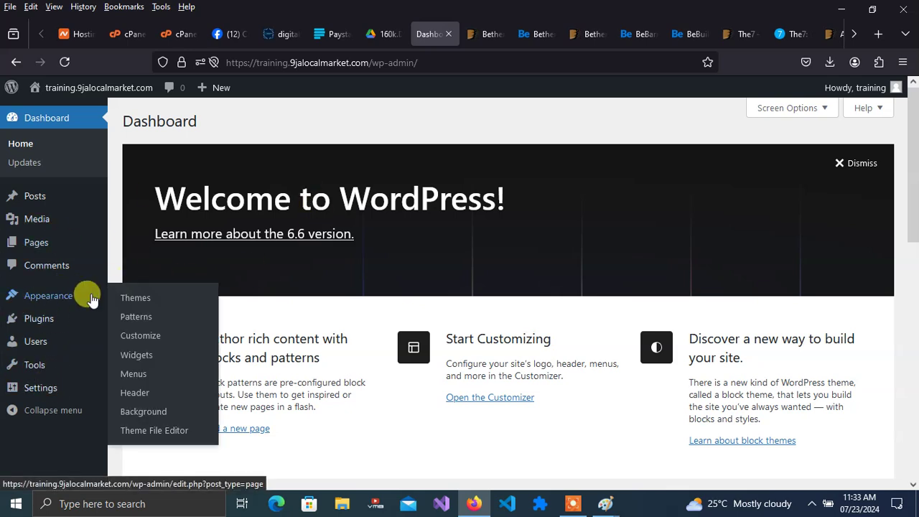
- Search the WordPress plugin directory for 'reset'
{"action": "mouse_move", "coordinate": [41, 324]}
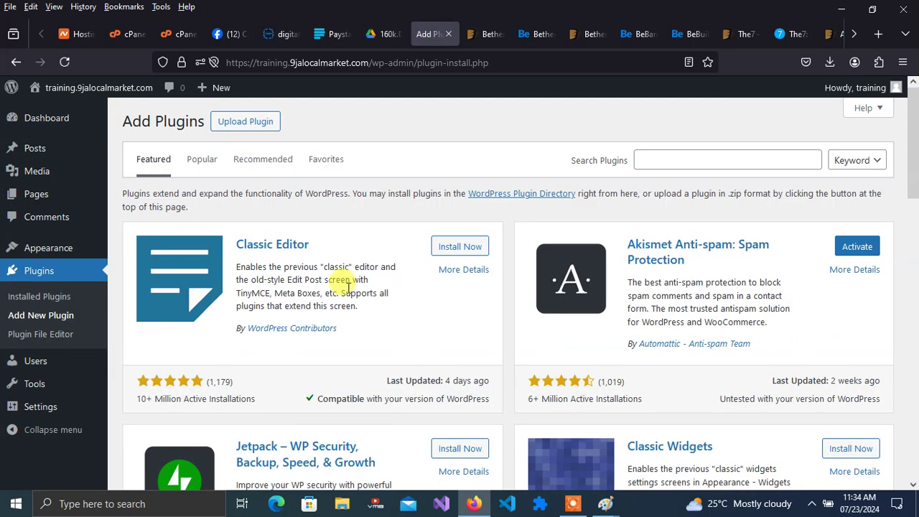
{"action": "left_click", "coordinate": [729, 159]}
{"action": "type", "text": "res"}
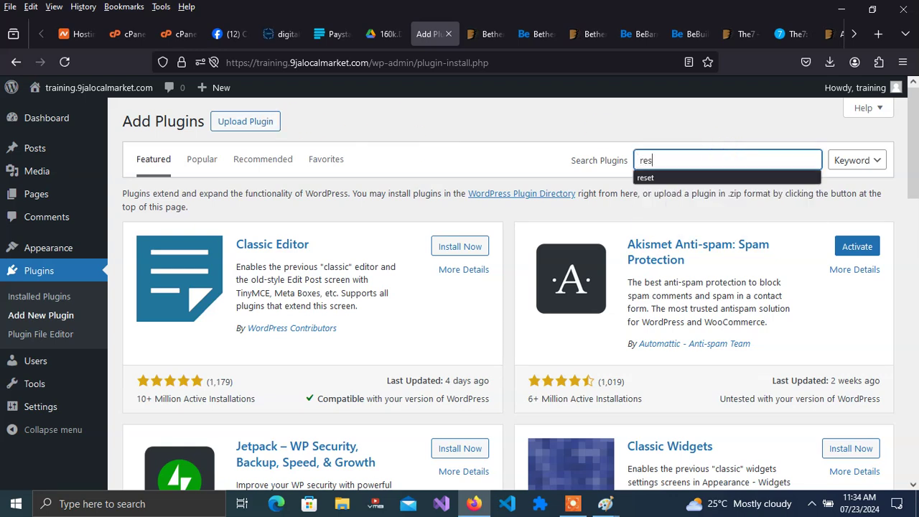
{"action": "type", "text": "et"}
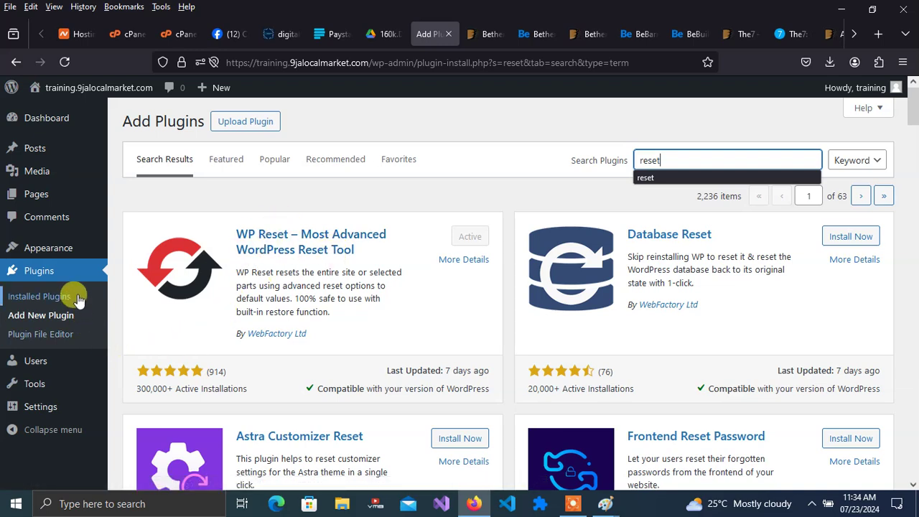
- Open WP Reset from Installed Plugins, enter 'reset' and confirm resetting the site
{"action": "left_click", "coordinate": [39, 270]}
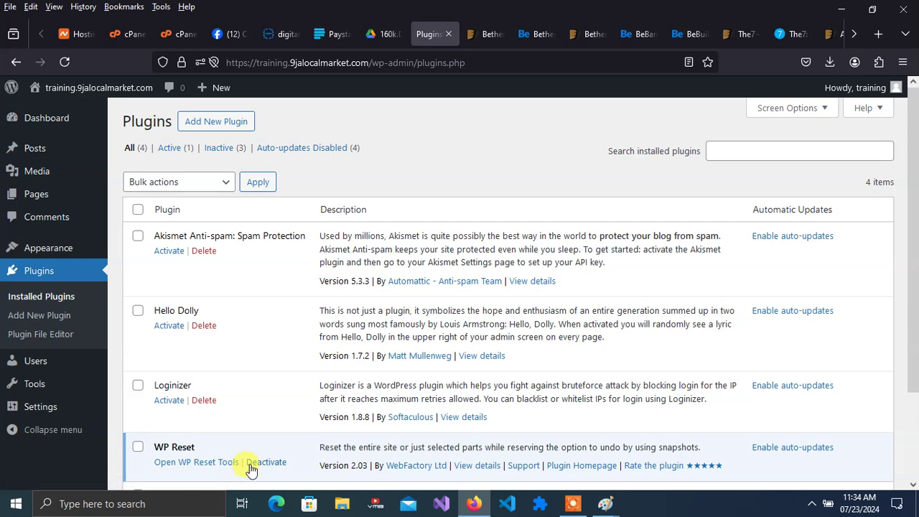
{"action": "left_click", "coordinate": [214, 464]}
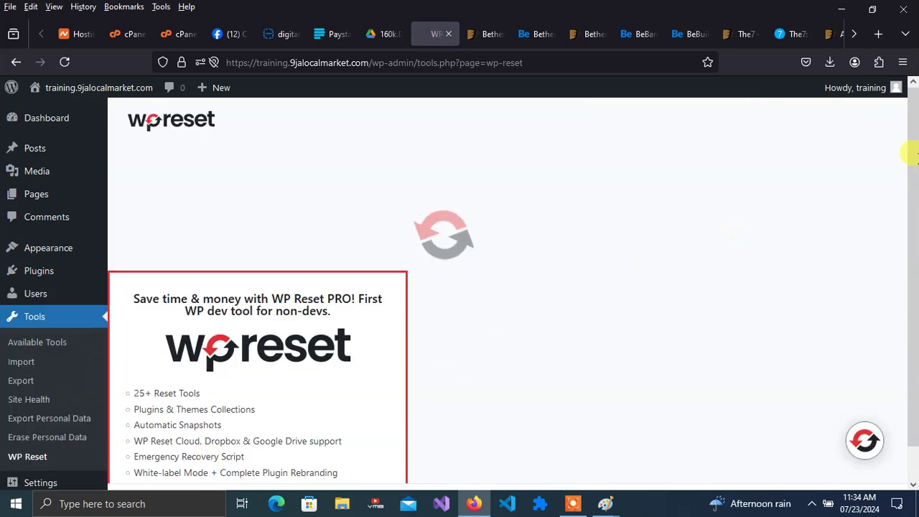
{"action": "left_click_drag", "start_coordinate": [916, 135], "coordinate": [914, 434]}
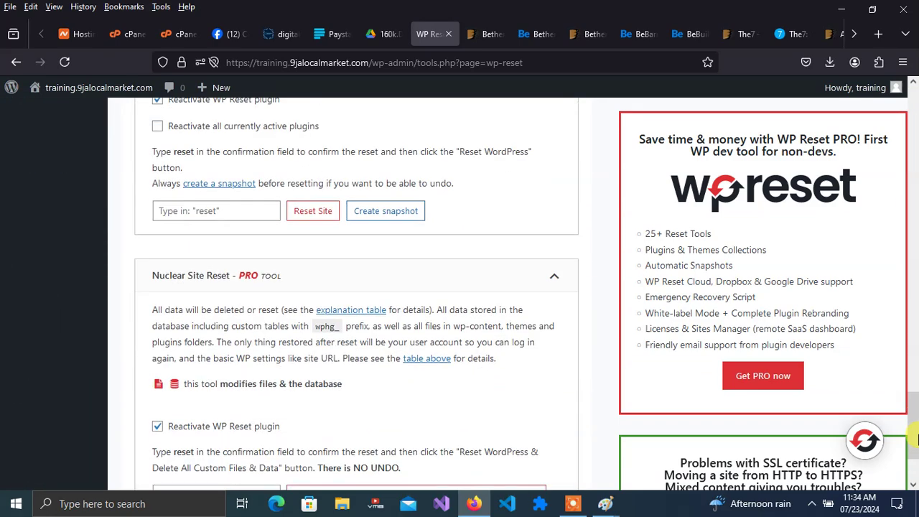
{"action": "left_click", "coordinate": [230, 213]}
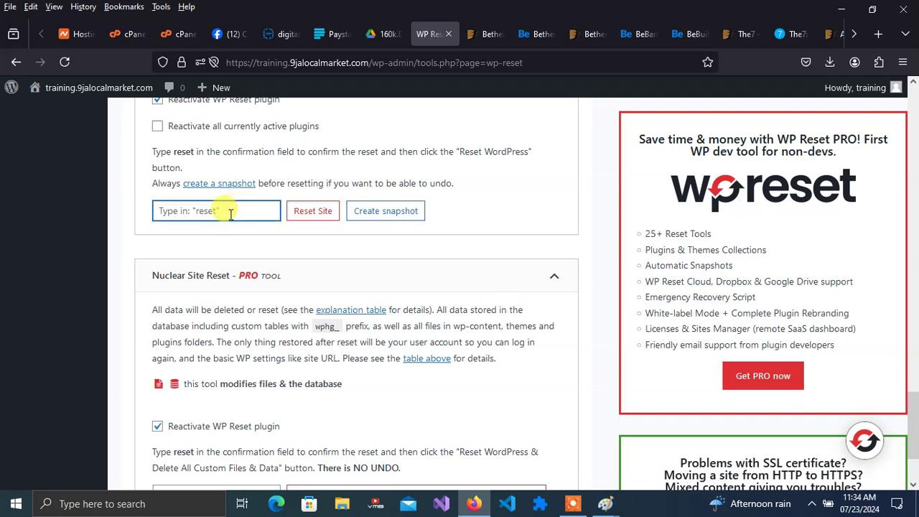
{"action": "type", "text": "reset"}
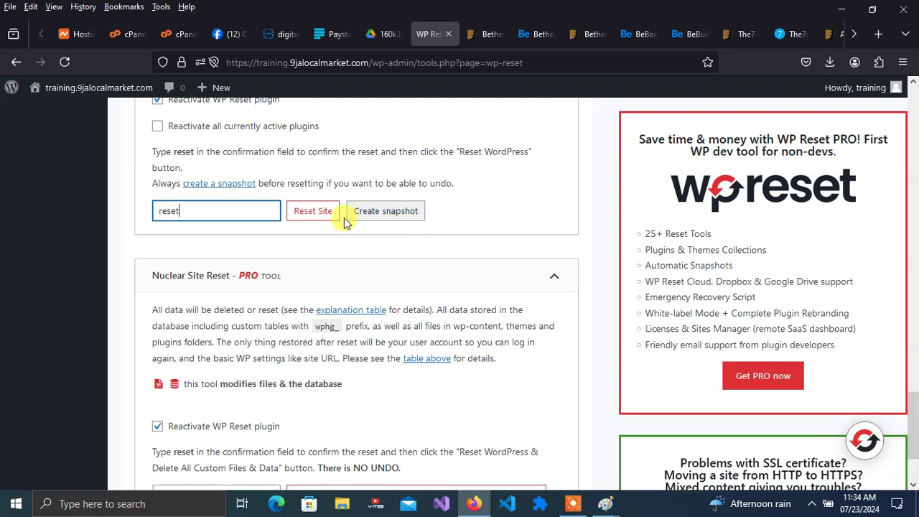
{"action": "left_click", "coordinate": [323, 214]}
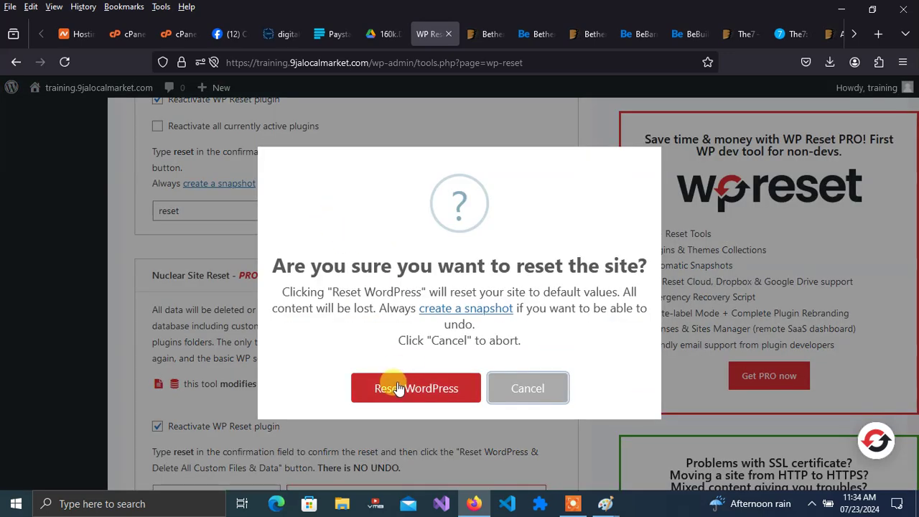
{"action": "left_click", "coordinate": [399, 386]}
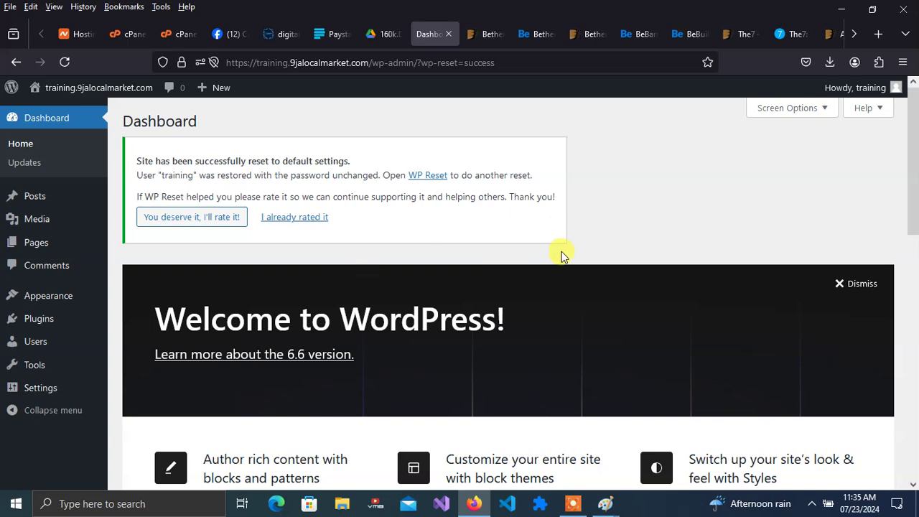
- View the reset site's front page in a new tab, then go back to the Dashboard
{"action": "mouse_move", "coordinate": [62, 86]}
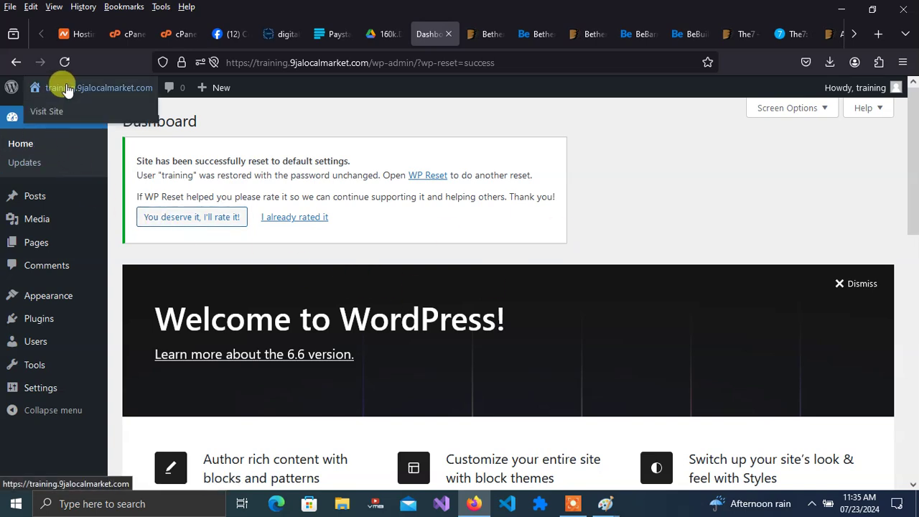
{"action": "right_click", "coordinate": [56, 111]}
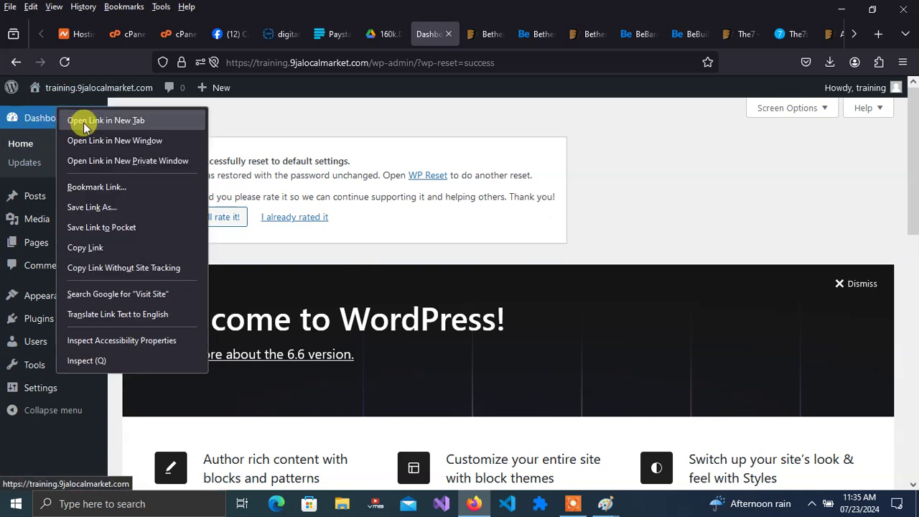
{"action": "left_click", "coordinate": [80, 119]}
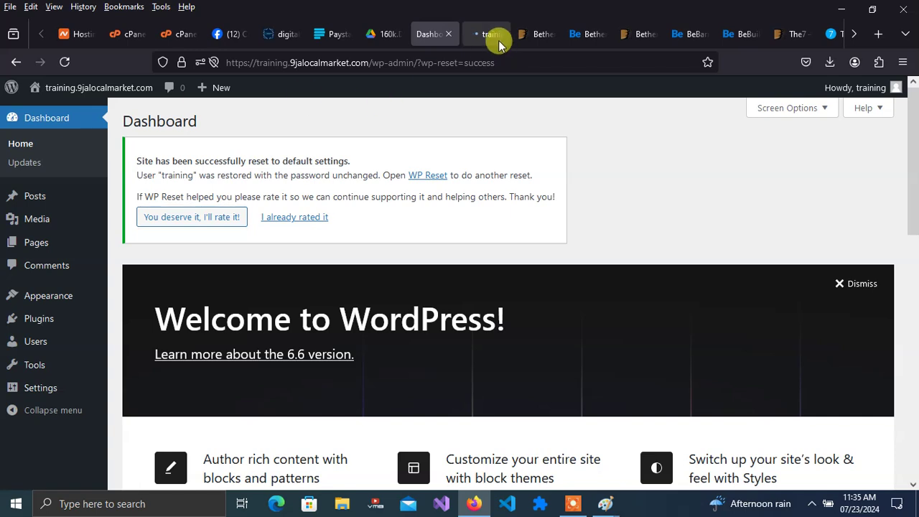
{"action": "left_click", "coordinate": [491, 36]}
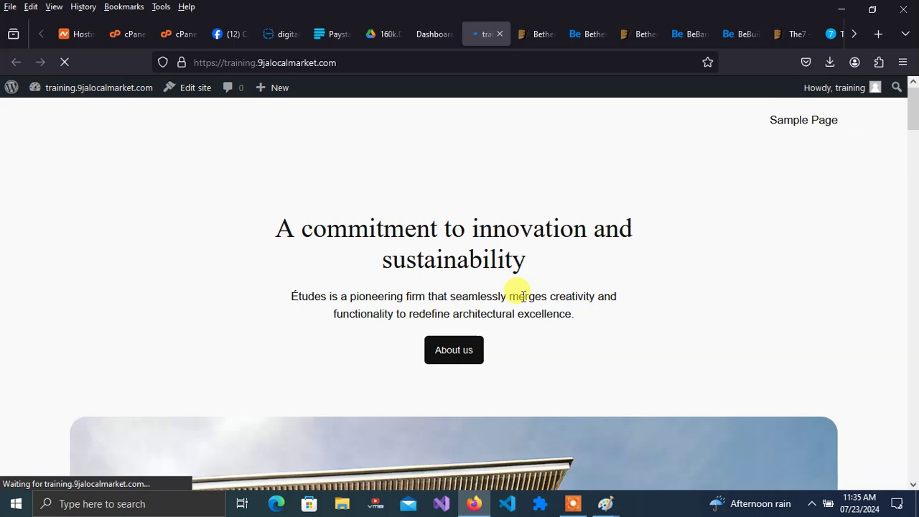
{"action": "left_click", "coordinate": [429, 34]}
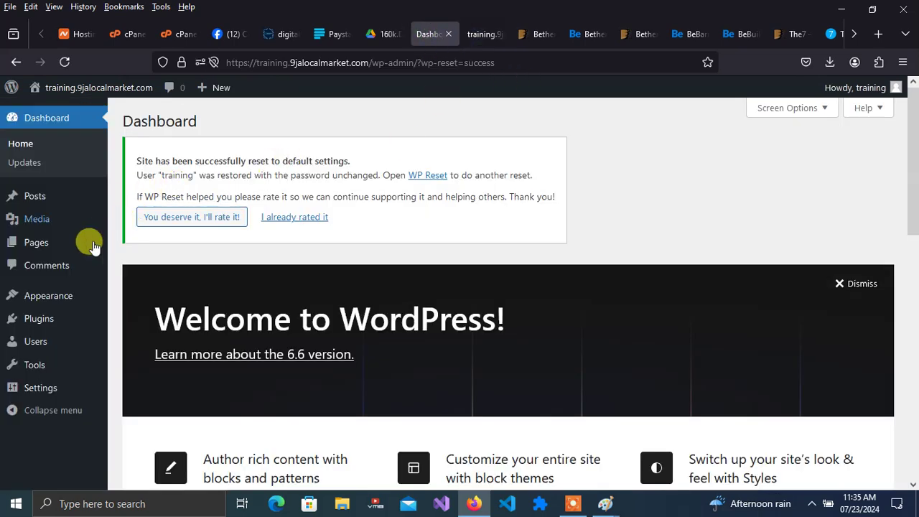
{"action": "mouse_move", "coordinate": [54, 304]}
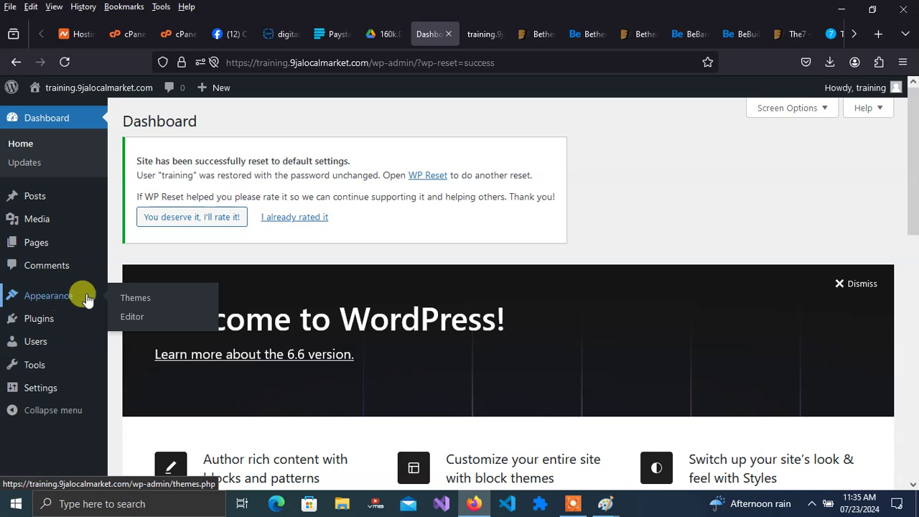
- Install the Astra theme from Add New Theme and activate it
{"action": "left_click", "coordinate": [147, 300]}
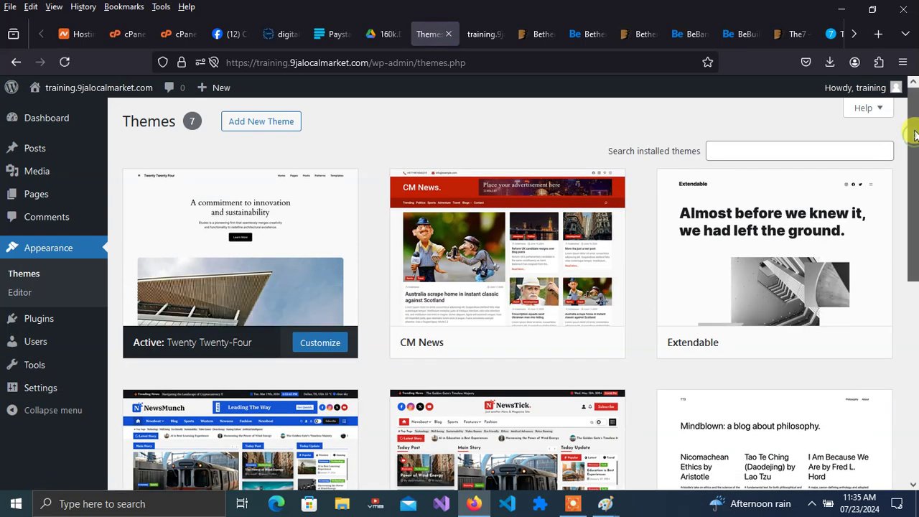
{"action": "left_click", "coordinate": [278, 123]}
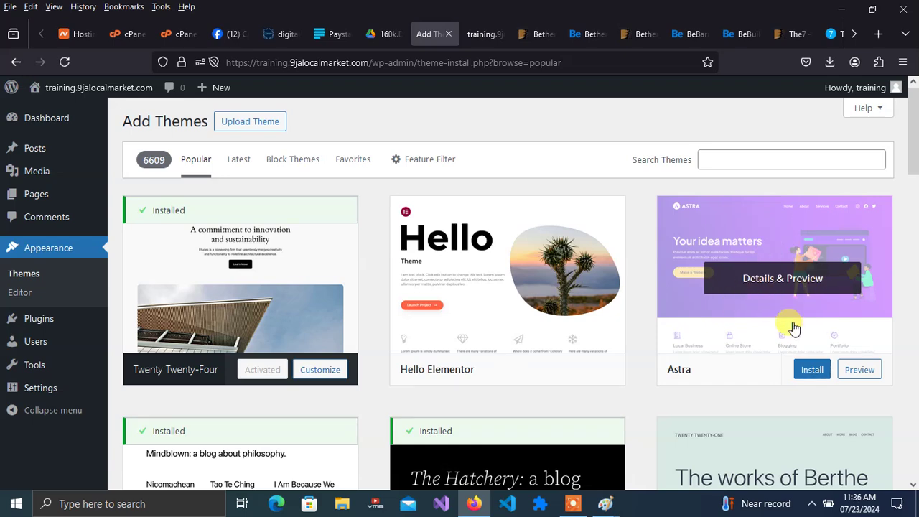
{"action": "left_click", "coordinate": [814, 370]}
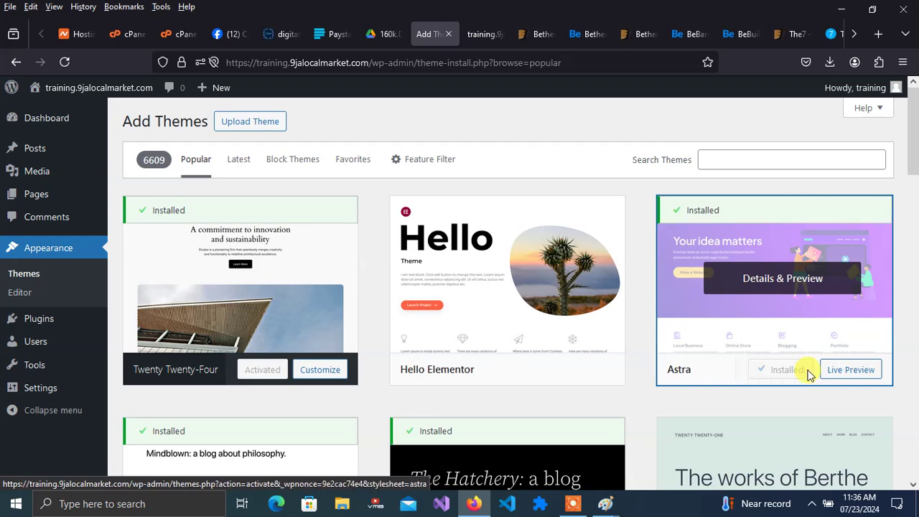
{"action": "left_click", "coordinate": [785, 378]}
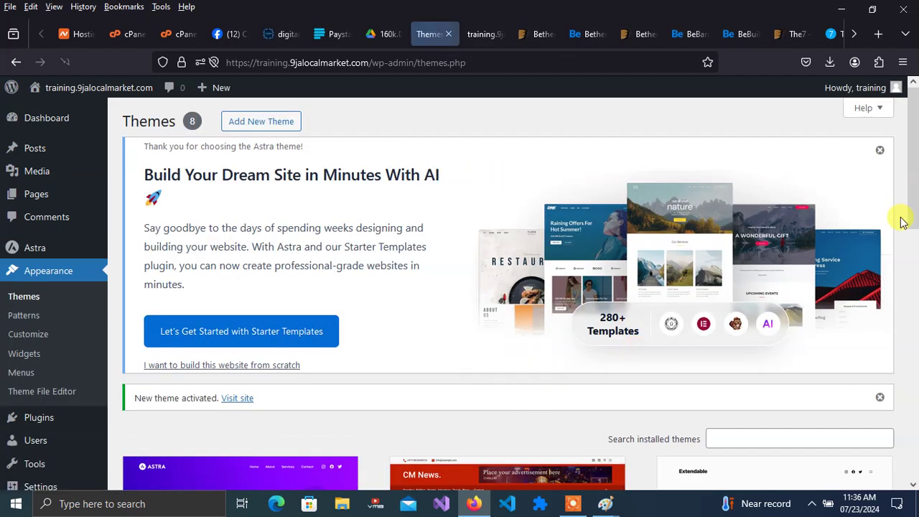
{"action": "scroll", "coordinate": [916, 165], "scroll_direction": "down", "scroll_amount": 4}
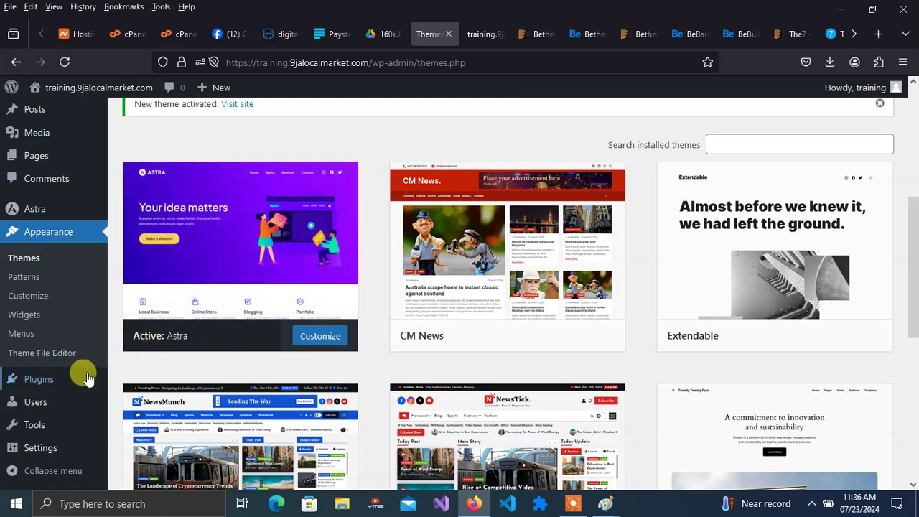
{"action": "mouse_move", "coordinate": [45, 381]}
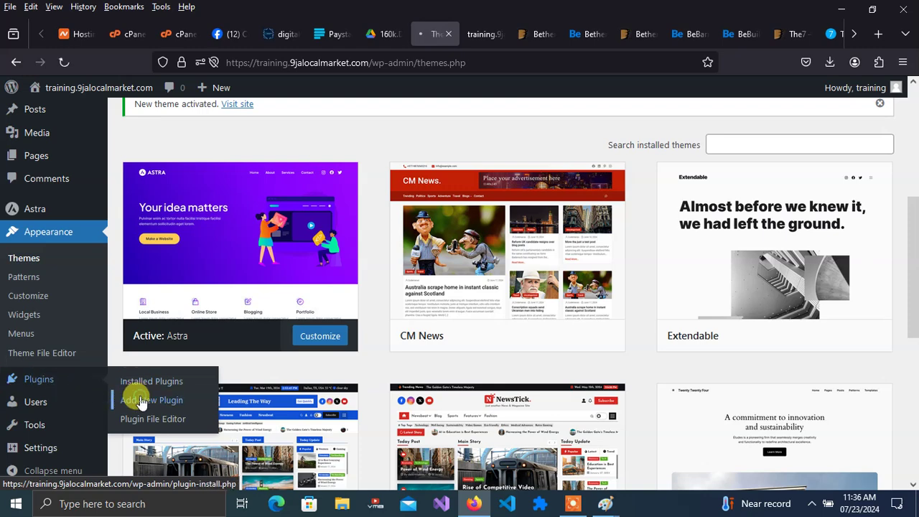
- Search the plugin directory for Elementor Website Builder, then install and activate it
{"action": "left_click", "coordinate": [142, 401]}
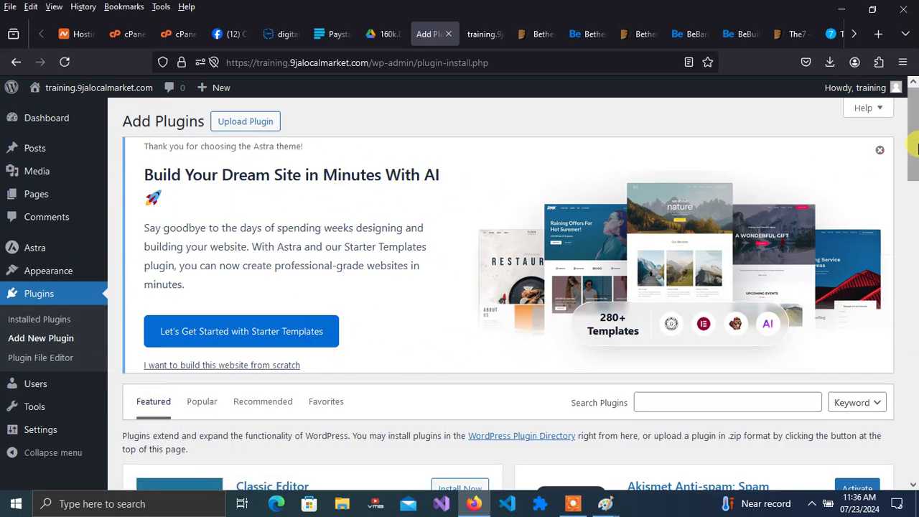
{"action": "left_click", "coordinate": [880, 150]}
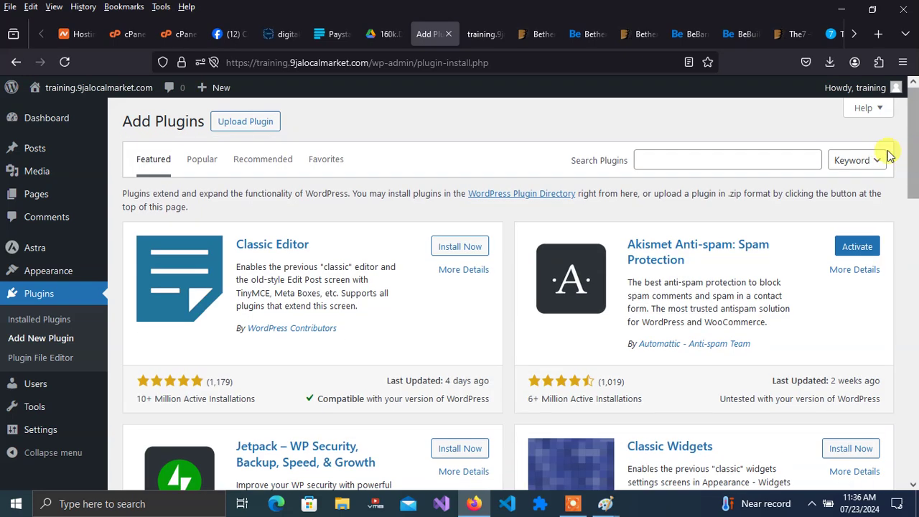
{"action": "left_click", "coordinate": [704, 160]}
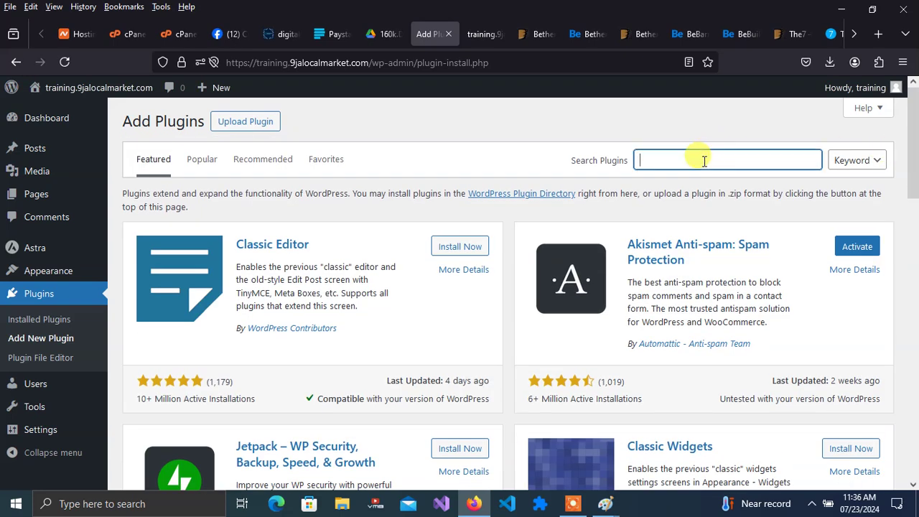
{"action": "type", "text": "elementor"}
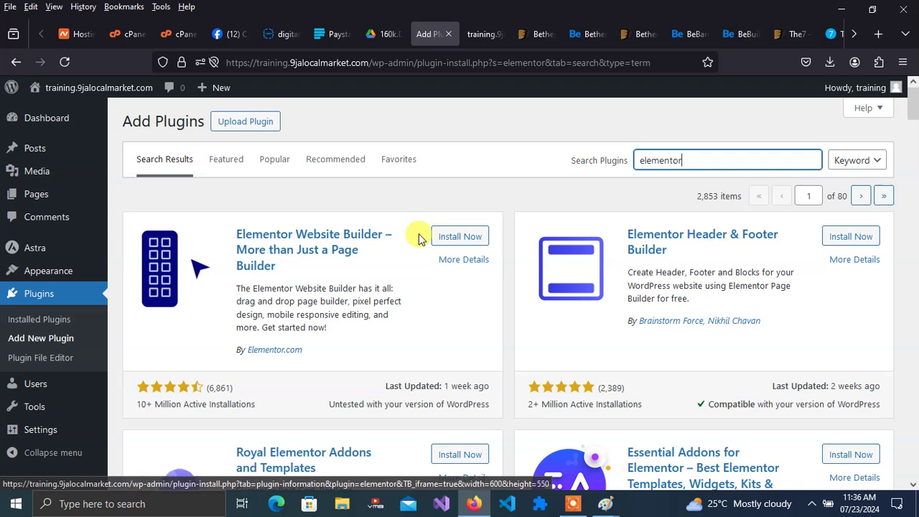
{"action": "left_click", "coordinate": [460, 237]}
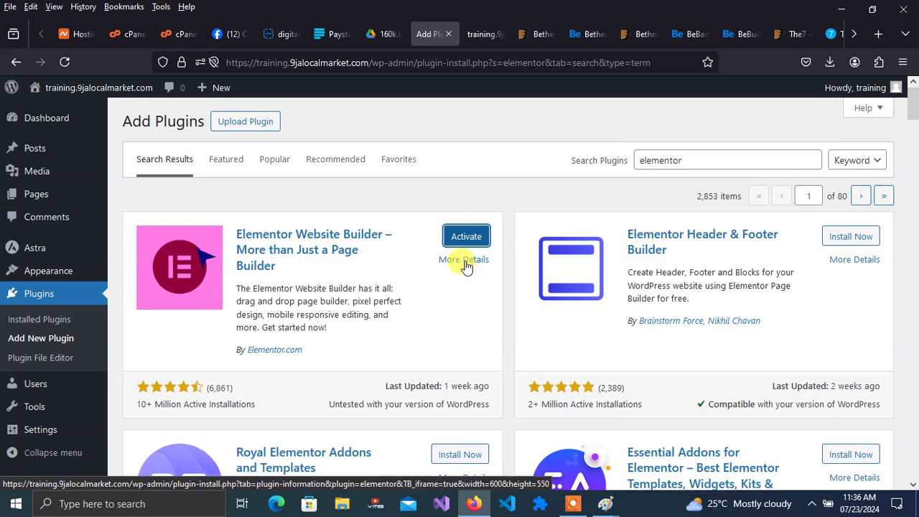
{"action": "left_click", "coordinate": [466, 238]}
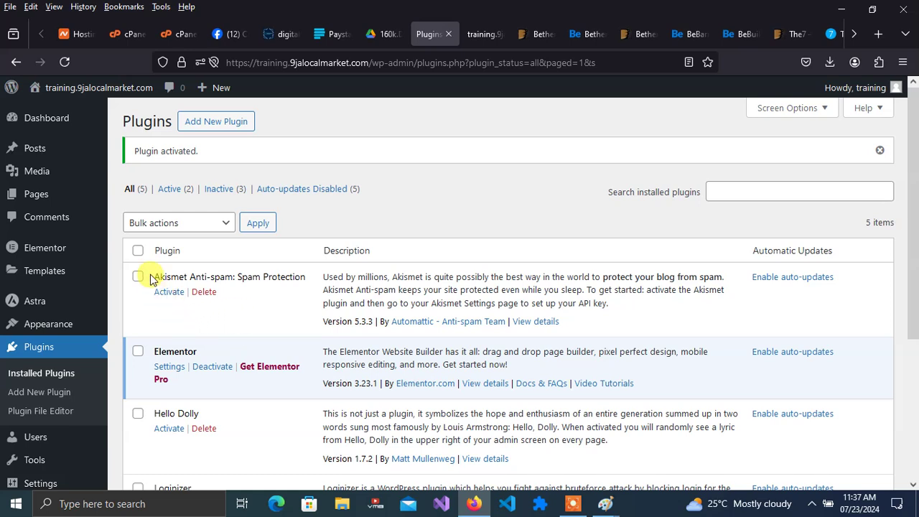
{"action": "mouse_move", "coordinate": [42, 204]}
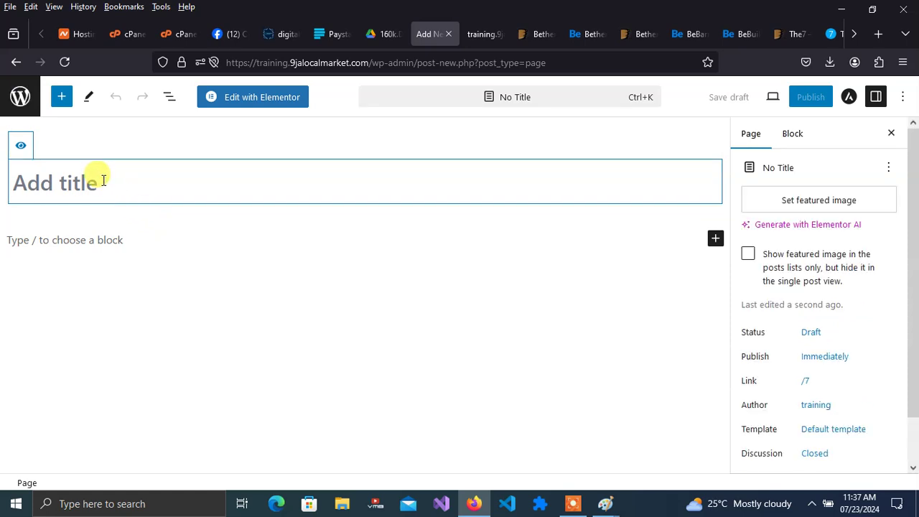
- Title the new page 'Home', publish it, and launch the Elementor editor on it
{"action": "type", "text": "h"}
{"action": "key", "text": "BackSpace"}
{"action": "type", "text": "Home"}
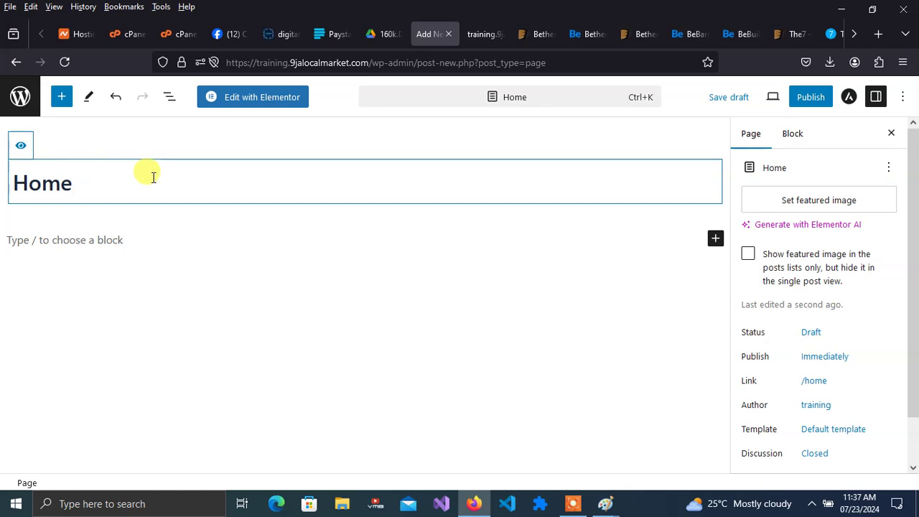
{"action": "left_click", "coordinate": [804, 97]}
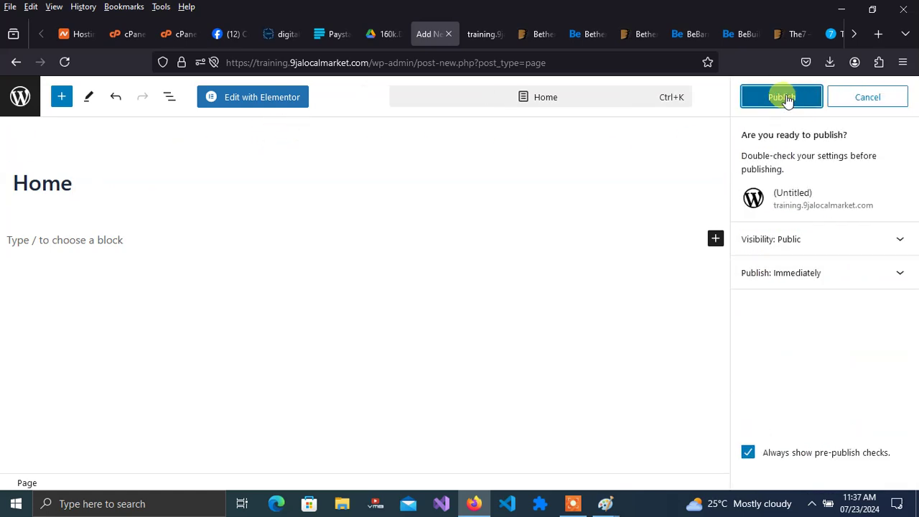
{"action": "left_click", "coordinate": [793, 99]}
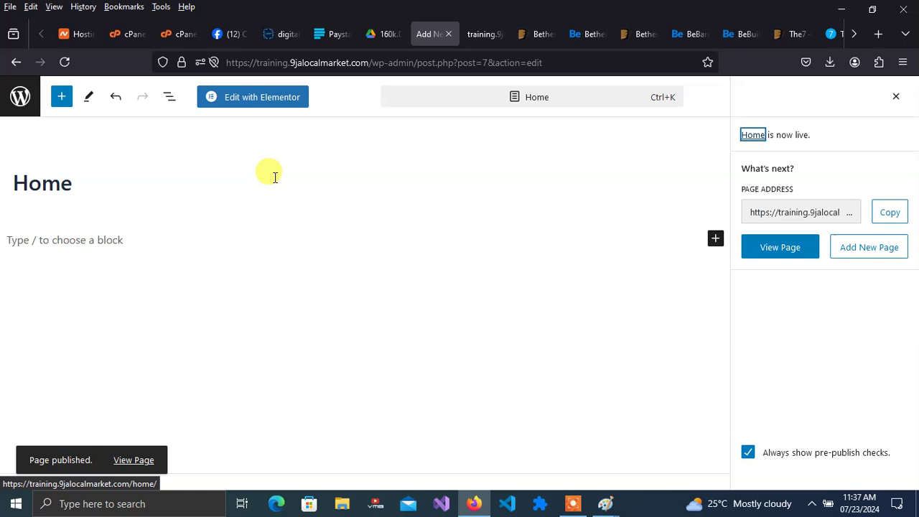
{"action": "left_click", "coordinate": [264, 102]}
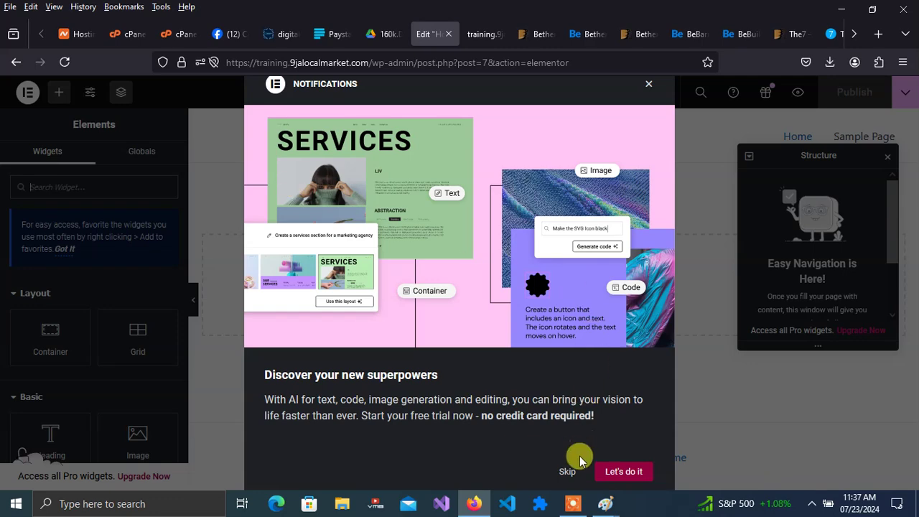
- Clear the notifications popup and Structure panel, then add a two-column Flexbox container
{"action": "left_click", "coordinate": [561, 472]}
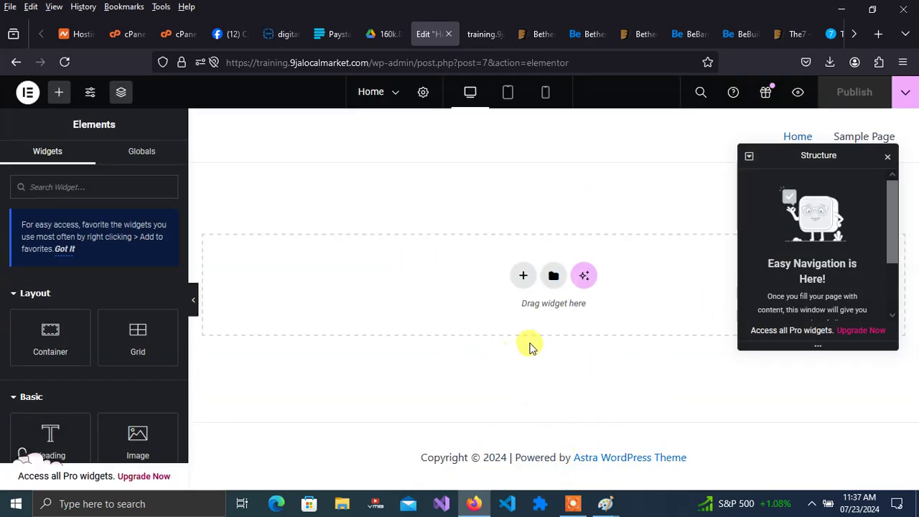
{"action": "left_click", "coordinate": [889, 158]}
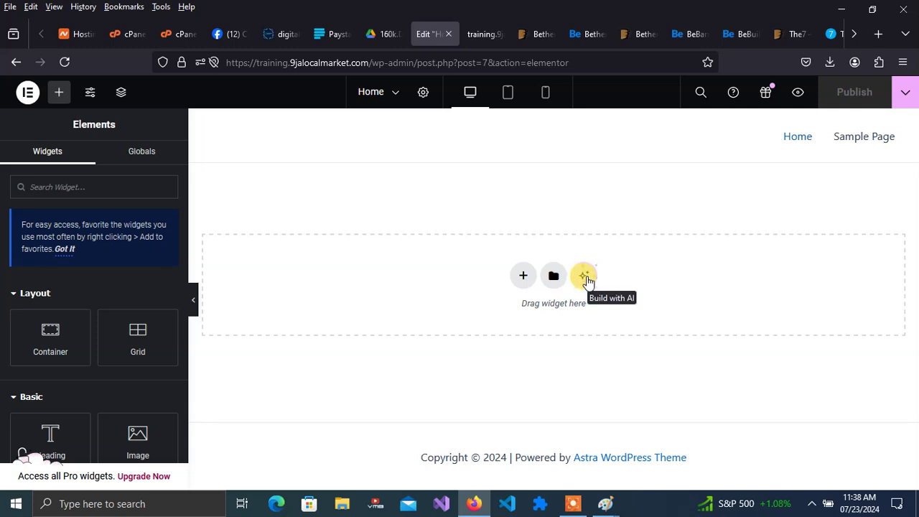
{"action": "left_click", "coordinate": [523, 279]}
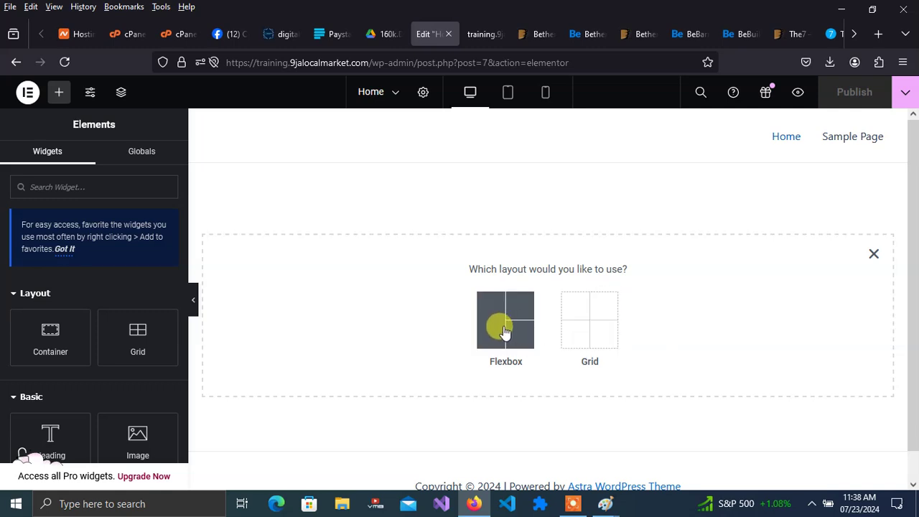
{"action": "left_click", "coordinate": [505, 329]}
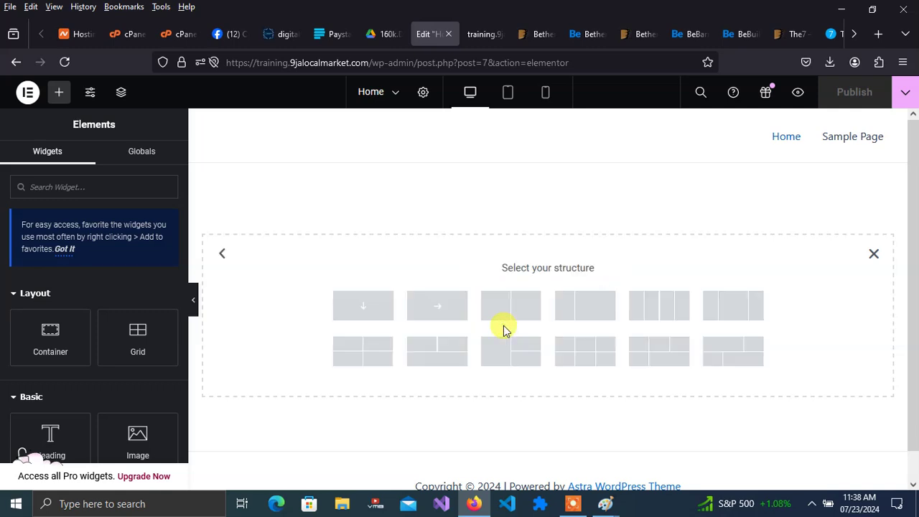
{"action": "left_click", "coordinate": [379, 344]}
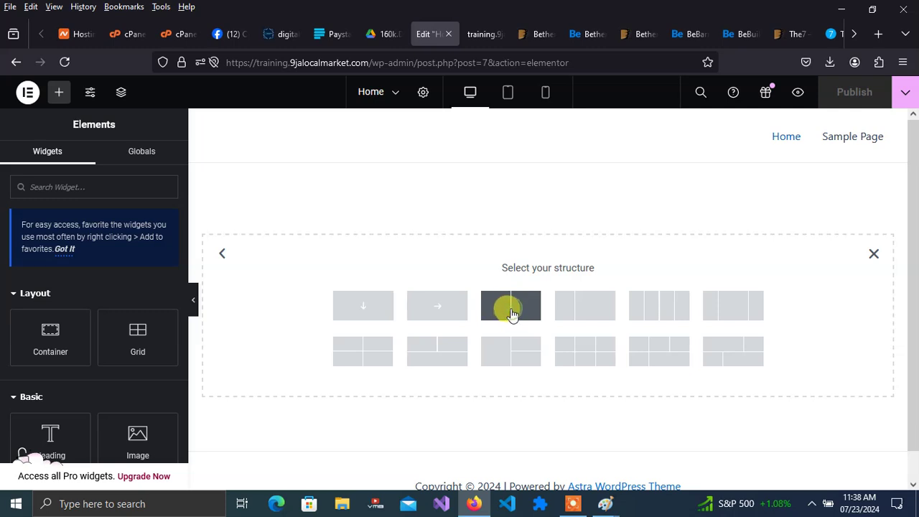
{"action": "left_click", "coordinate": [511, 310]}
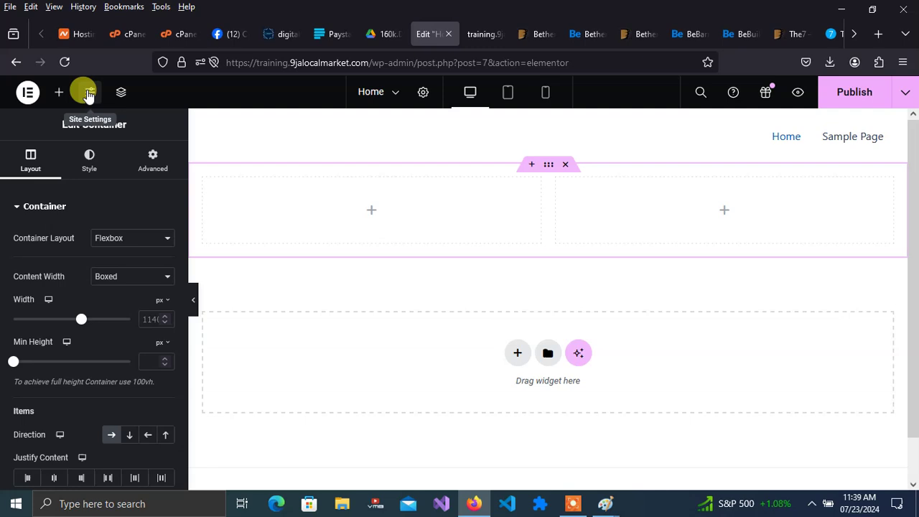
{"action": "left_click", "coordinate": [372, 210]}
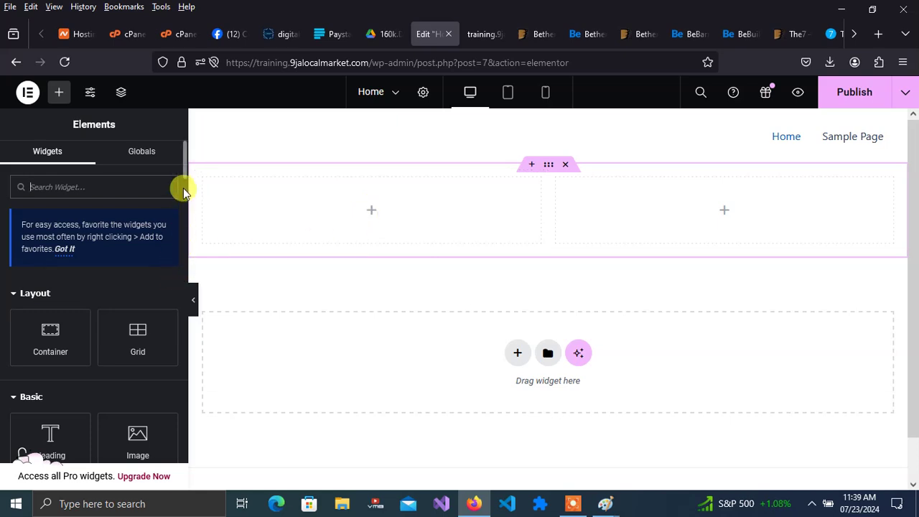
- Place an Image widget in the left column showing the uploaded Oyo-State-Governor-Engr-Seyi-Makinde webp photo
{"action": "left_click_drag", "start_coordinate": [185, 163], "coordinate": [182, 192]}
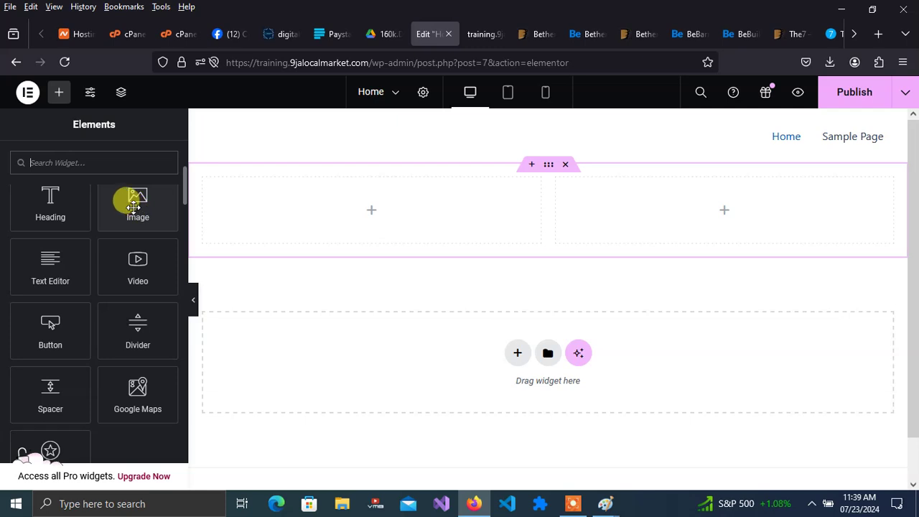
{"action": "left_click_drag", "start_coordinate": [133, 206], "coordinate": [363, 209]}
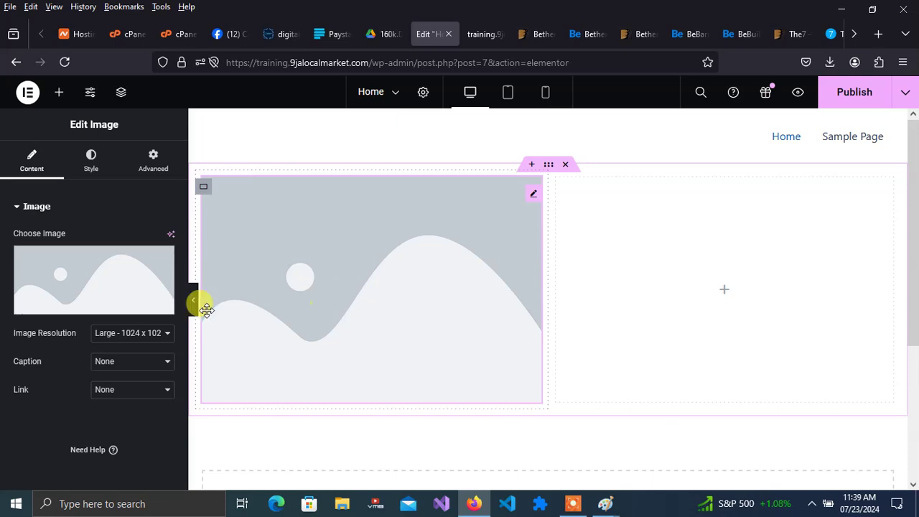
{"action": "left_click", "coordinate": [86, 304]}
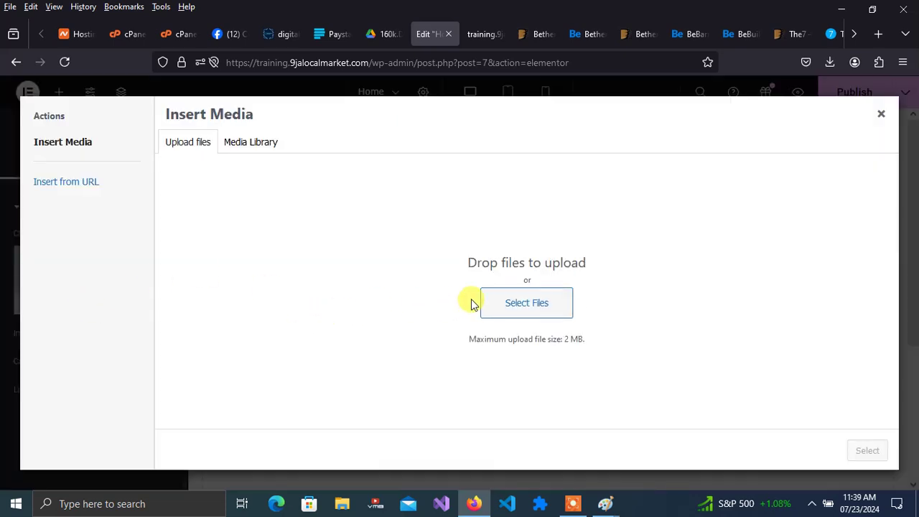
{"action": "left_click", "coordinate": [522, 305]}
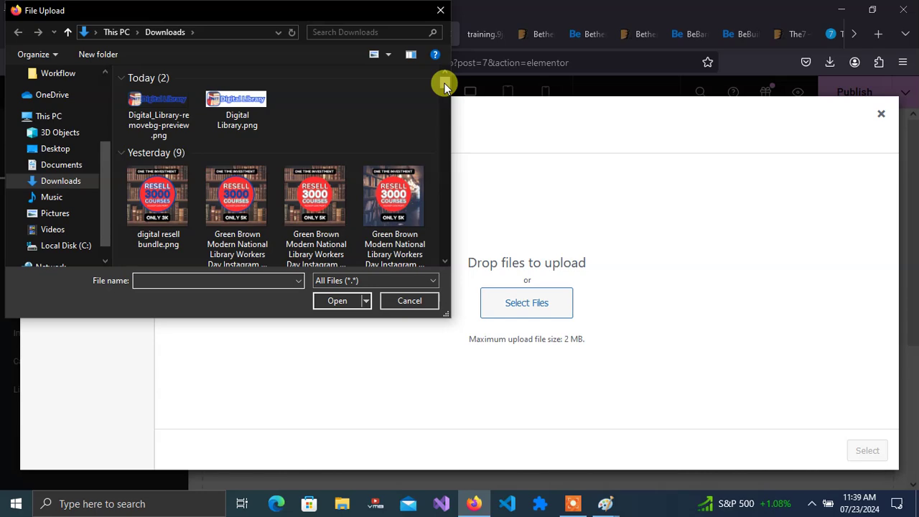
{"action": "left_click_drag", "start_coordinate": [445, 83], "coordinate": [444, 88]}
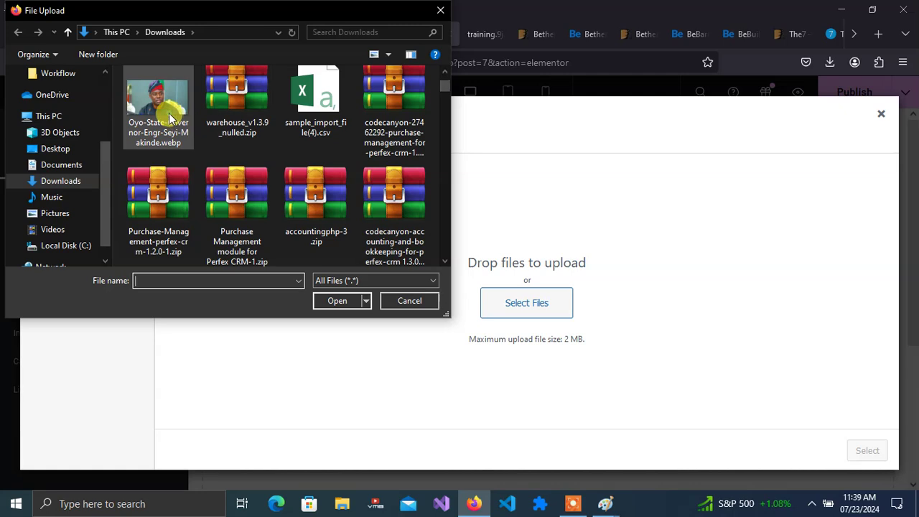
{"action": "left_click", "coordinate": [180, 119]}
{"action": "left_click", "coordinate": [337, 302]}
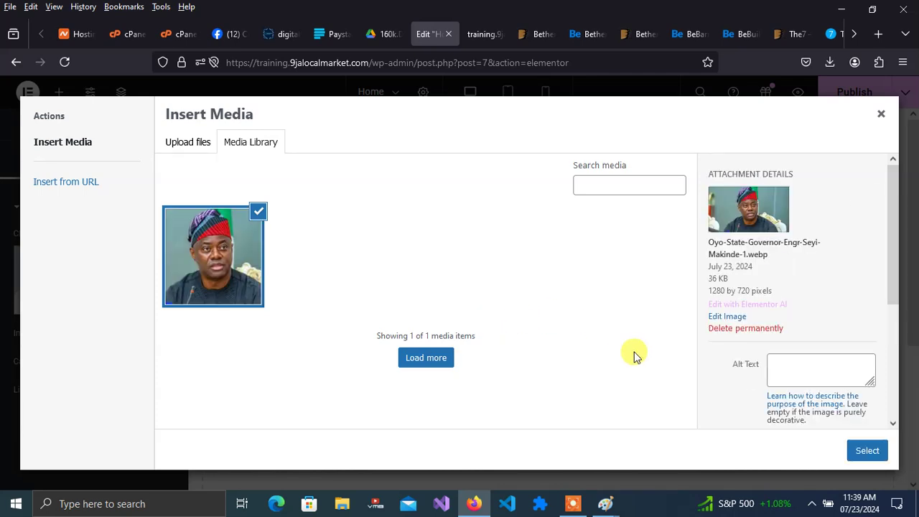
{"action": "left_click", "coordinate": [871, 450]}
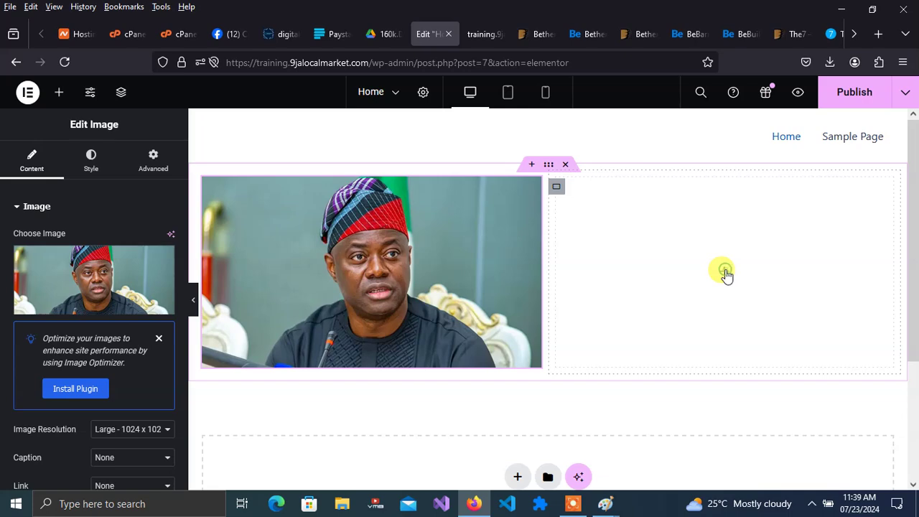
{"action": "left_click", "coordinate": [726, 274]}
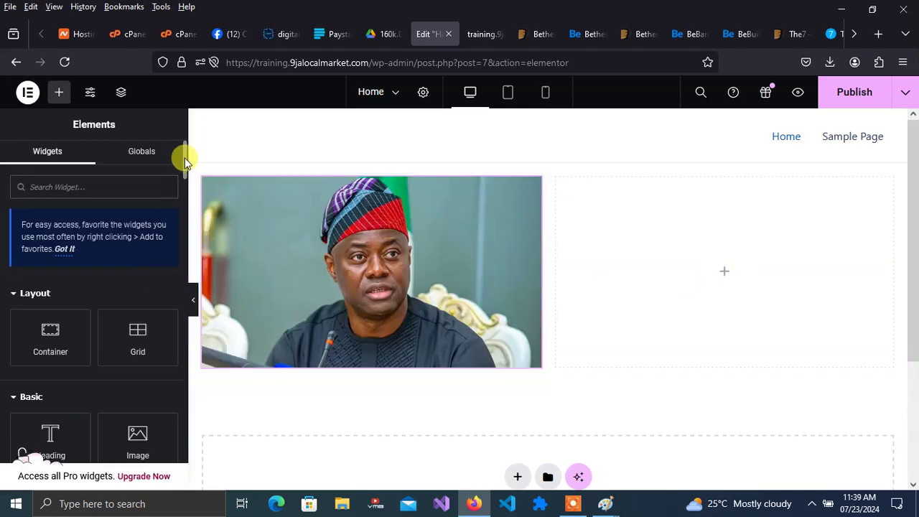
{"action": "left_click_drag", "start_coordinate": [183, 158], "coordinate": [183, 181]}
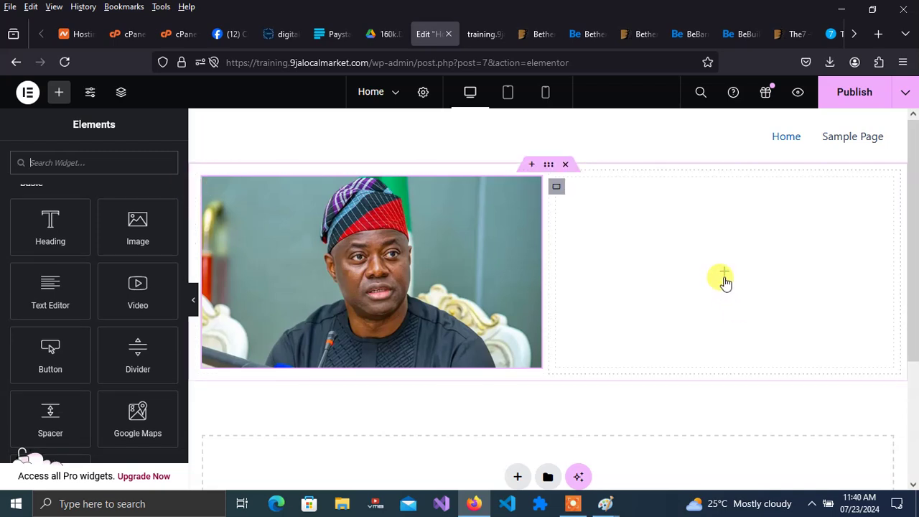
- Add a Heading widget and a Text Editor paragraph beneath it in the right column
{"action": "left_click_drag", "start_coordinate": [50, 224], "coordinate": [729, 258]}
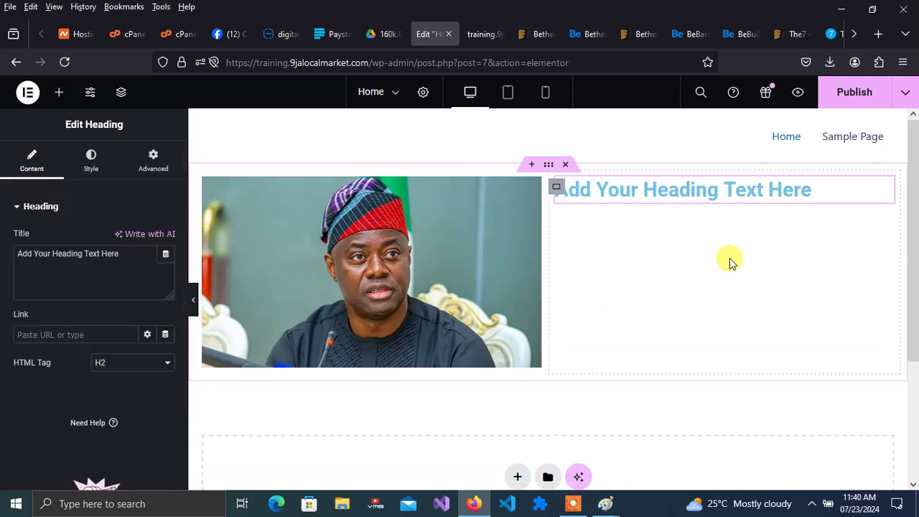
{"action": "left_click", "coordinate": [61, 92]}
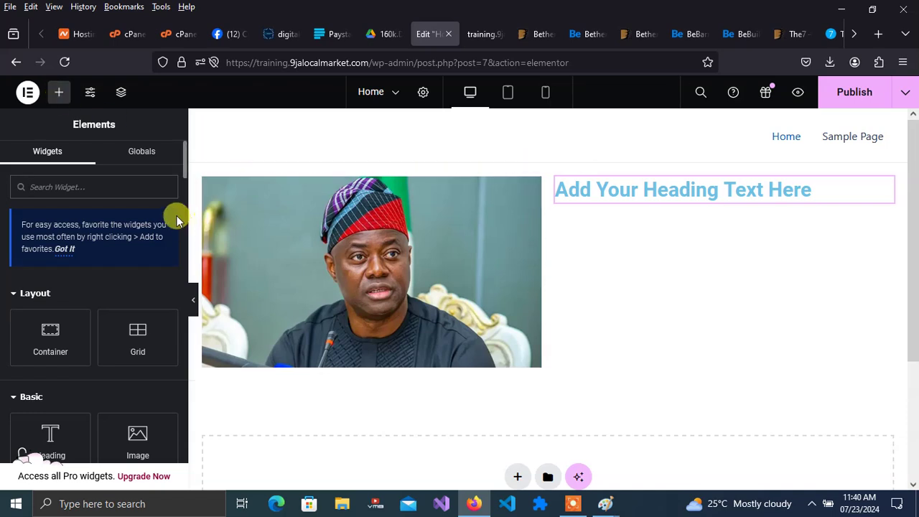
{"action": "left_click_drag", "start_coordinate": [184, 167], "coordinate": [186, 192]}
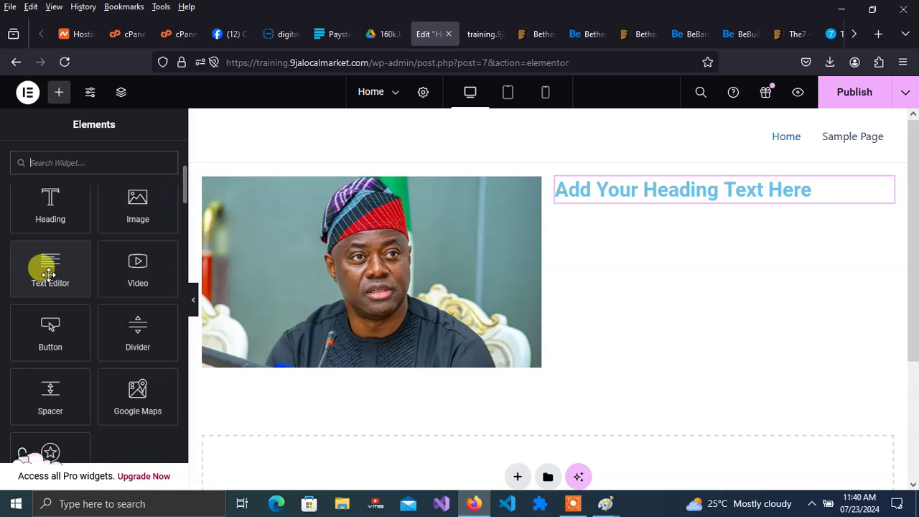
{"action": "left_click_drag", "start_coordinate": [48, 273], "coordinate": [718, 257]}
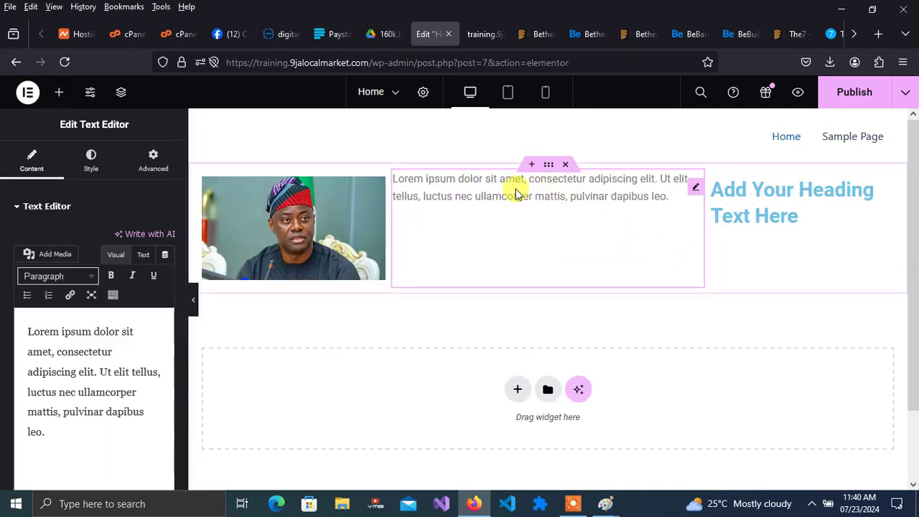
{"action": "left_click_drag", "start_coordinate": [516, 188], "coordinate": [791, 213]}
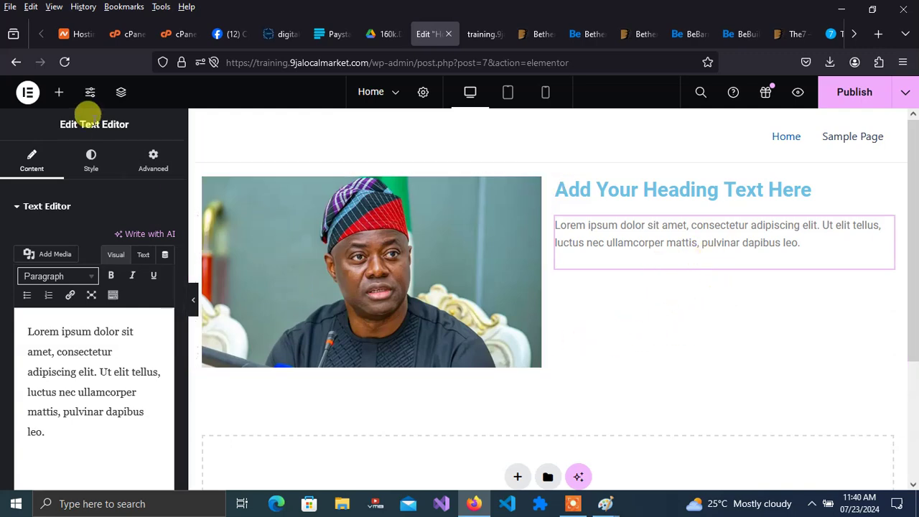
- Add a 'Click here' Button widget below the paragraph, found by searching 'but'
{"action": "left_click", "coordinate": [59, 93]}
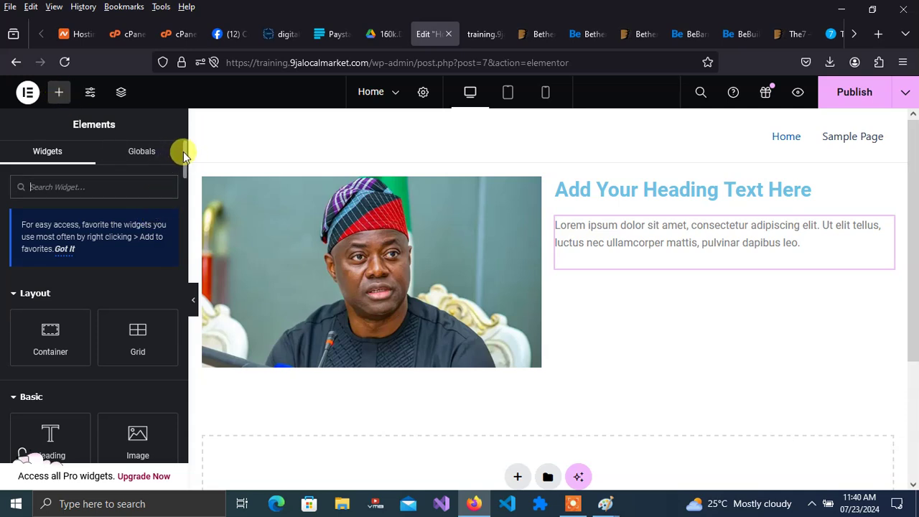
{"action": "left_click_drag", "start_coordinate": [183, 152], "coordinate": [119, 158]}
{"action": "type", "text": "but"}
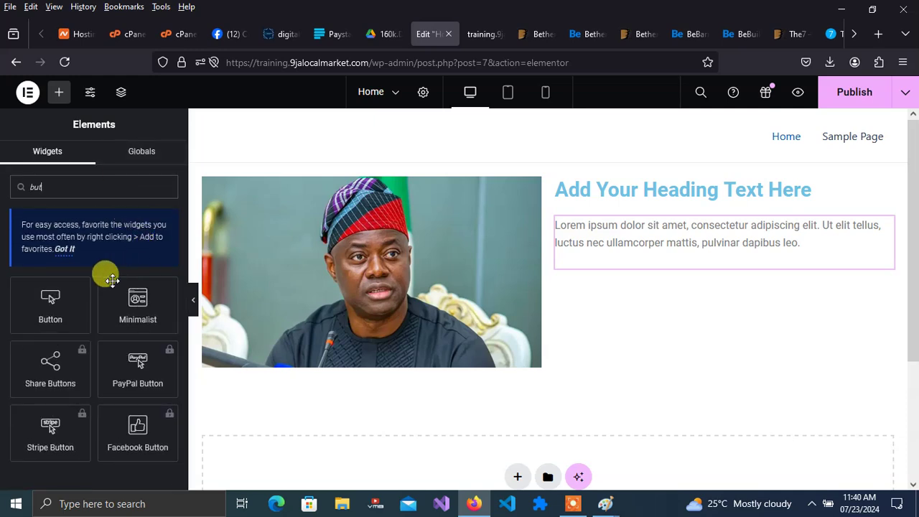
{"action": "left_click_drag", "start_coordinate": [50, 291], "coordinate": [794, 266]}
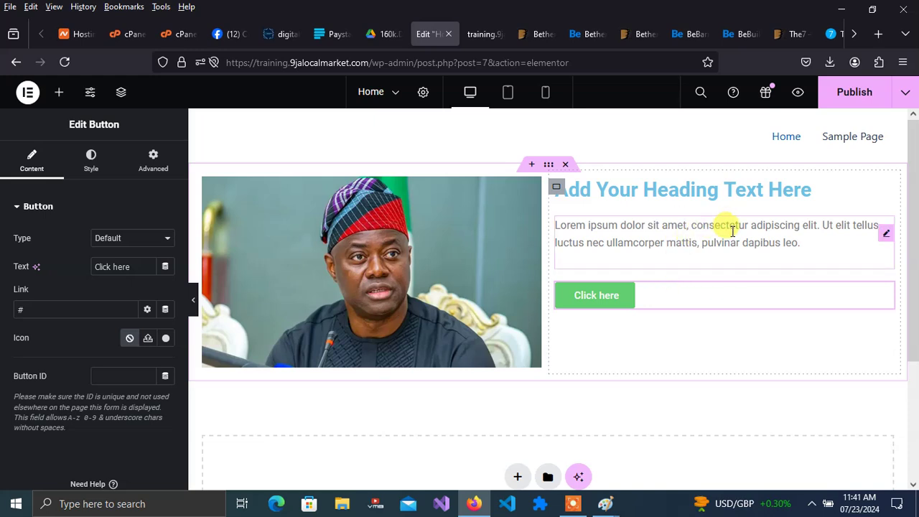
{"action": "left_click", "coordinate": [711, 238]}
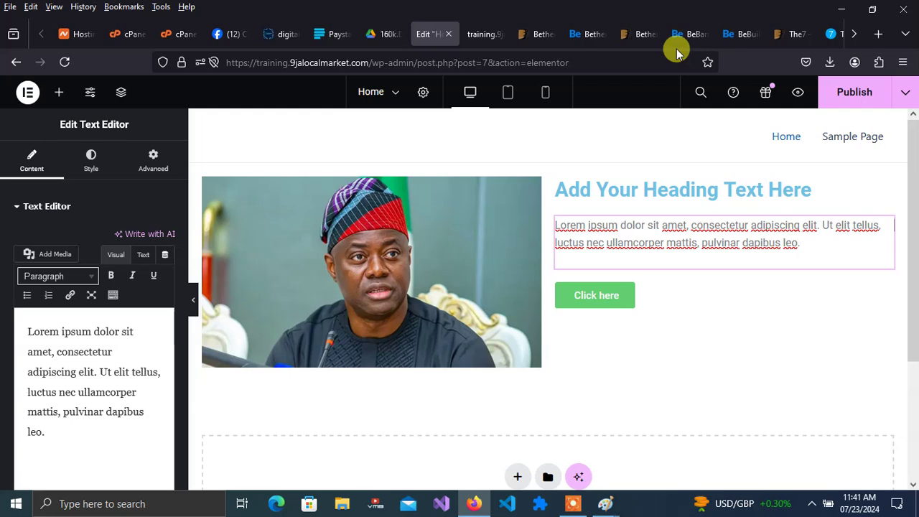
{"action": "left_click", "coordinate": [589, 34]}
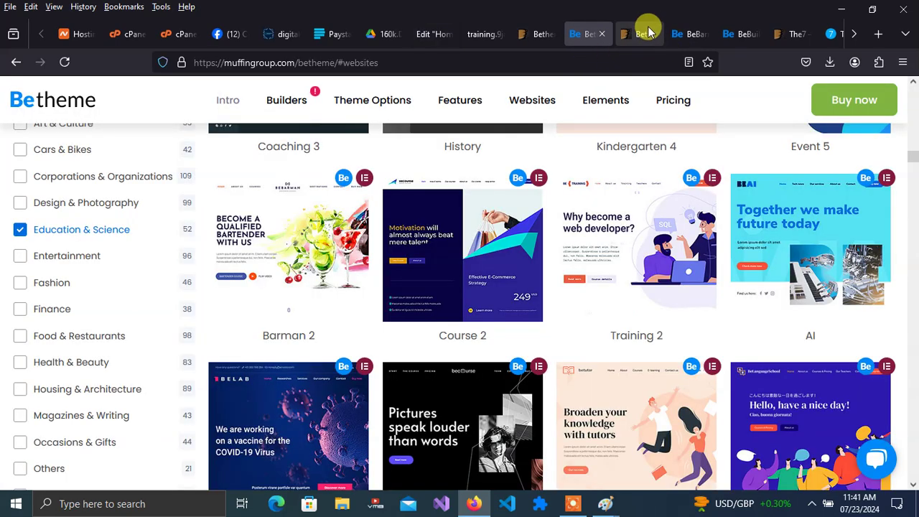
- Copy the three intro paragraphs under the Bebarman bartending school heading on the Betheme demo
{"action": "left_click", "coordinate": [688, 33]}
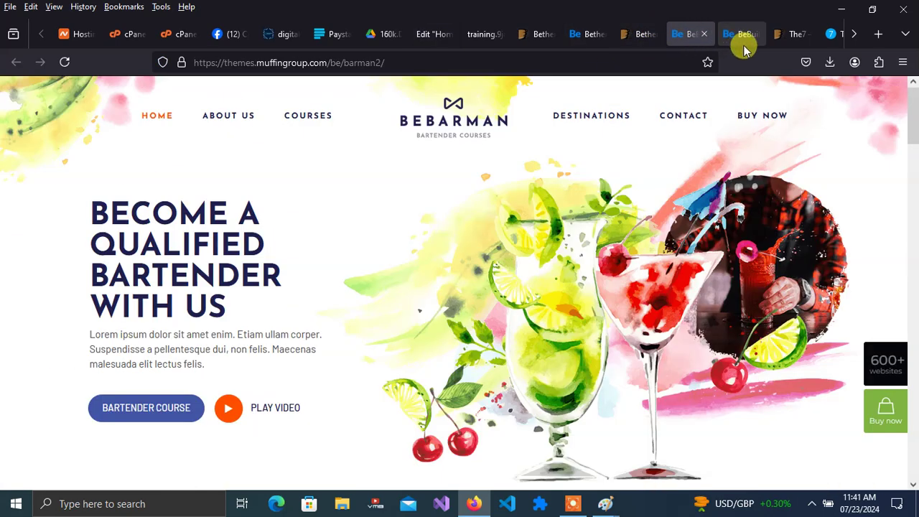
{"action": "left_click_drag", "start_coordinate": [911, 121], "coordinate": [906, 189]}
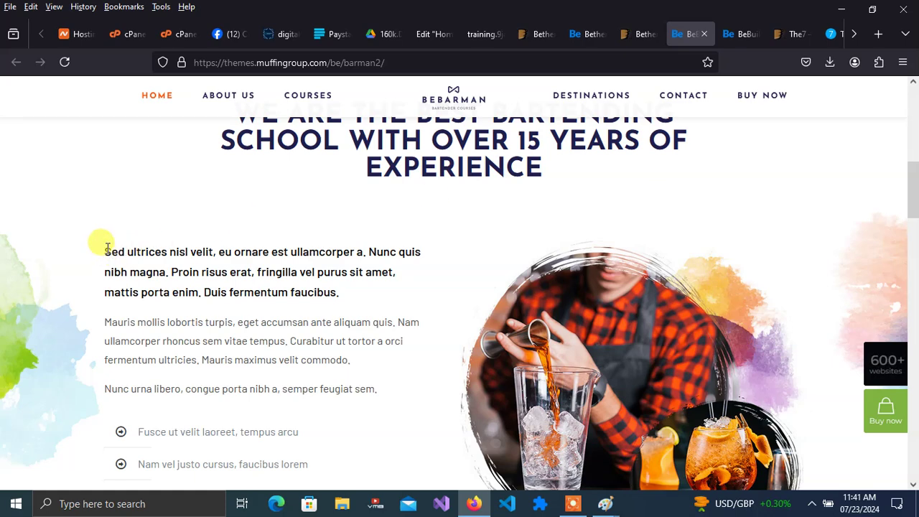
{"action": "left_click_drag", "start_coordinate": [104, 247], "coordinate": [387, 388]}
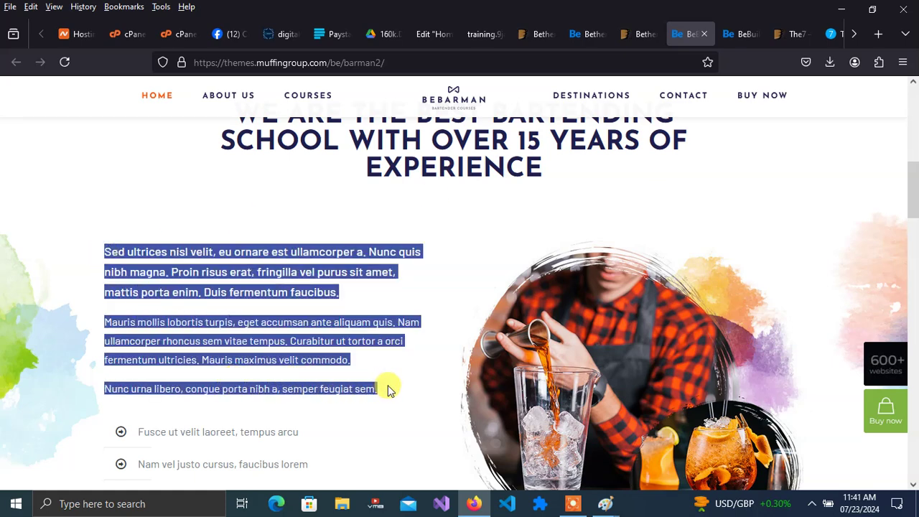
{"action": "key", "text": "ctrl+c"}
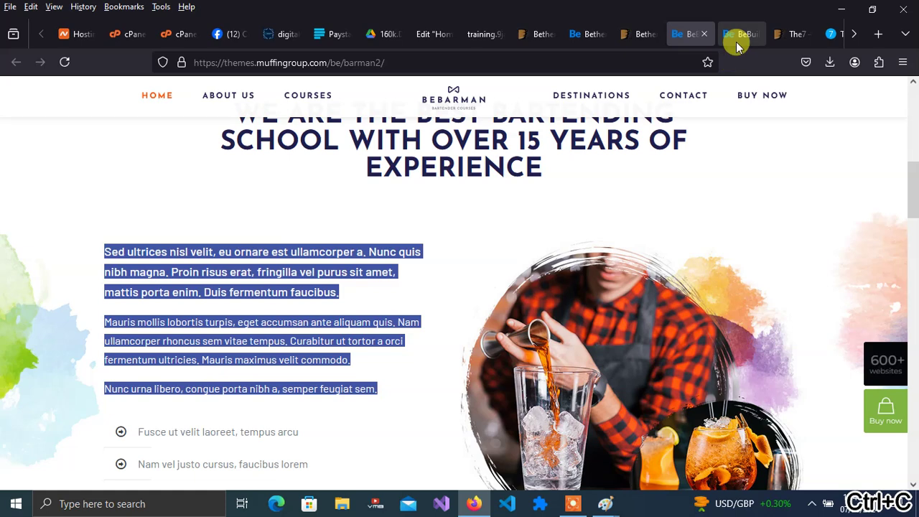
{"action": "left_click", "coordinate": [425, 33]}
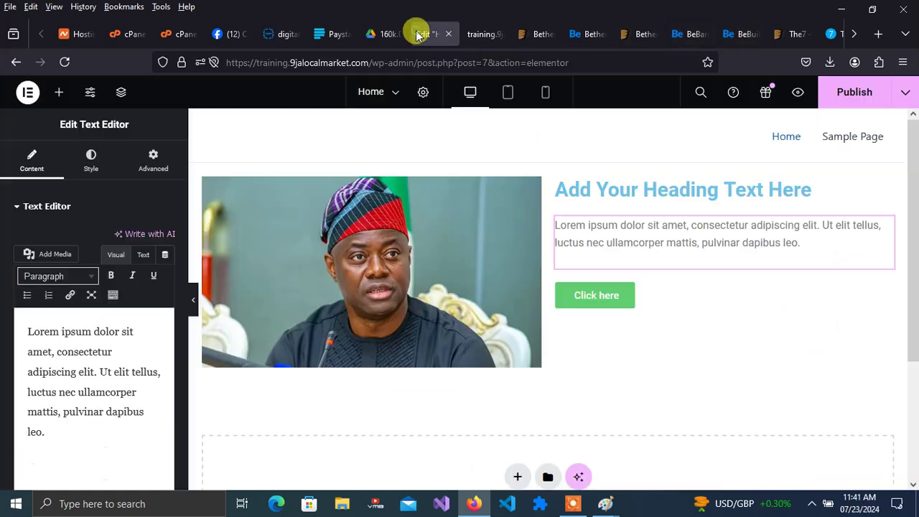
{"action": "left_click", "coordinate": [104, 392]}
- Overwrite the placeholder paragraph text with the three copied Bebarman paragraphs
{"action": "key", "text": "ctrl+a"}
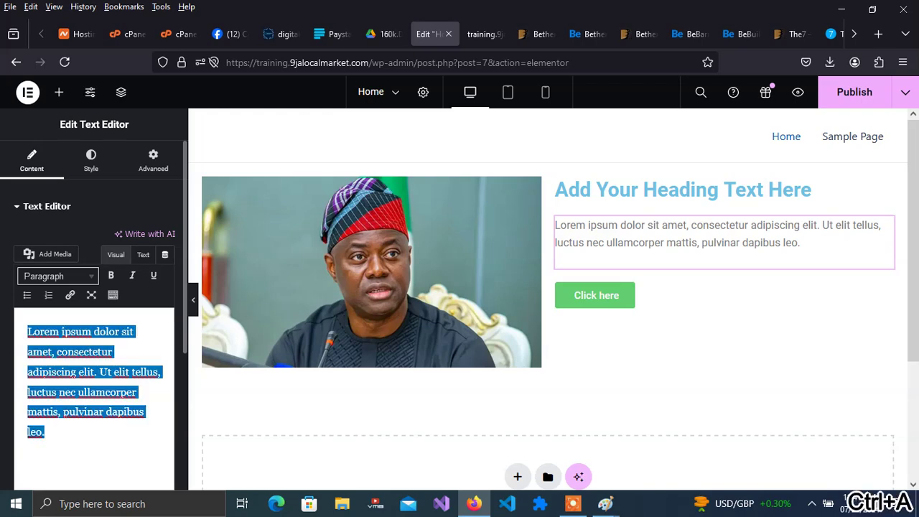
{"action": "key", "text": "ctrl+v"}
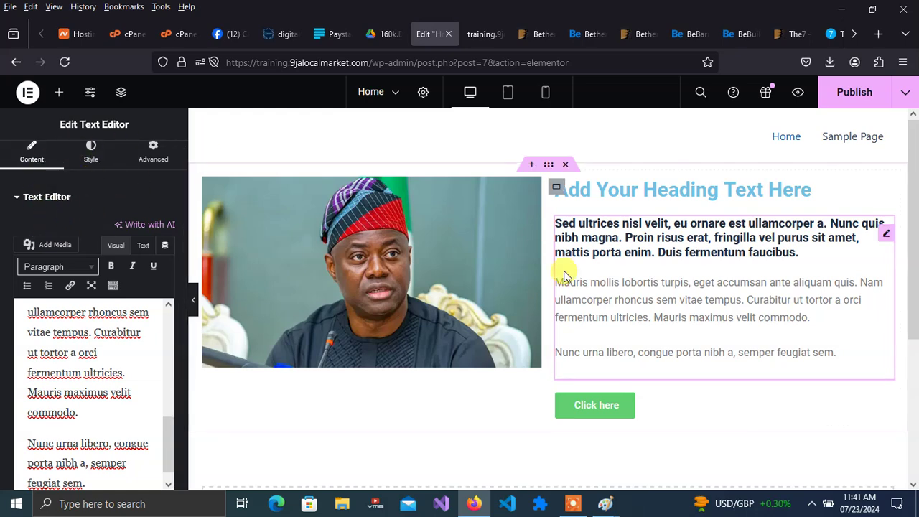
{"action": "left_click", "coordinate": [587, 415]}
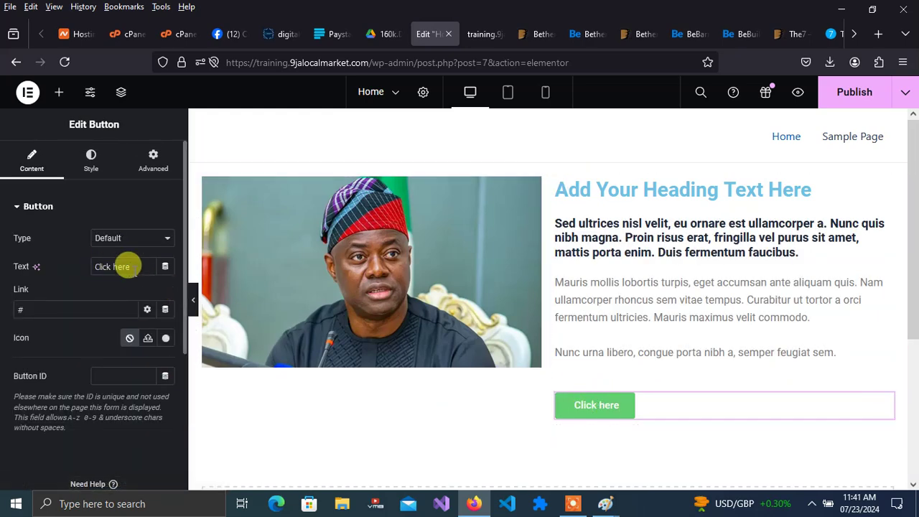
- Relabel the button 'Read more' and set its link to the Betheme #websites gallery URL
{"action": "left_click_drag", "start_coordinate": [130, 266], "coordinate": [46, 267]}
{"action": "type", "text": "R"}
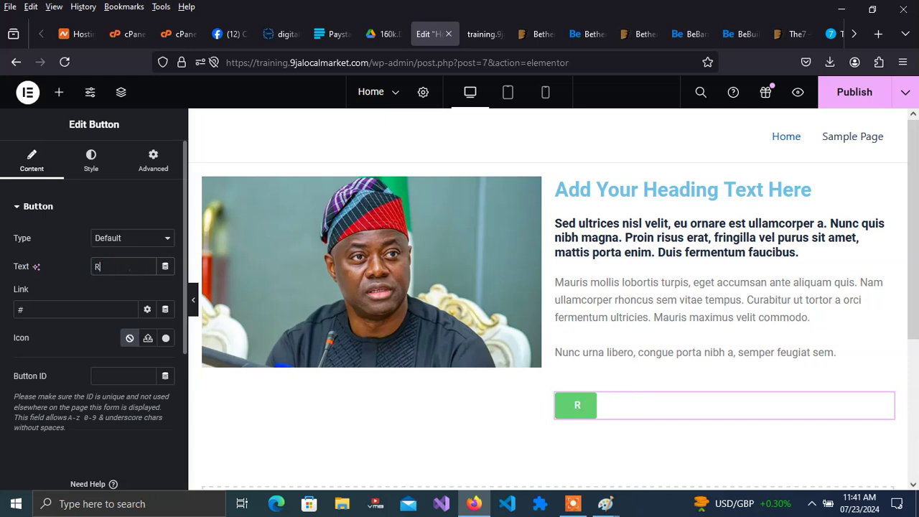
{"action": "type", "text": "ead more"}
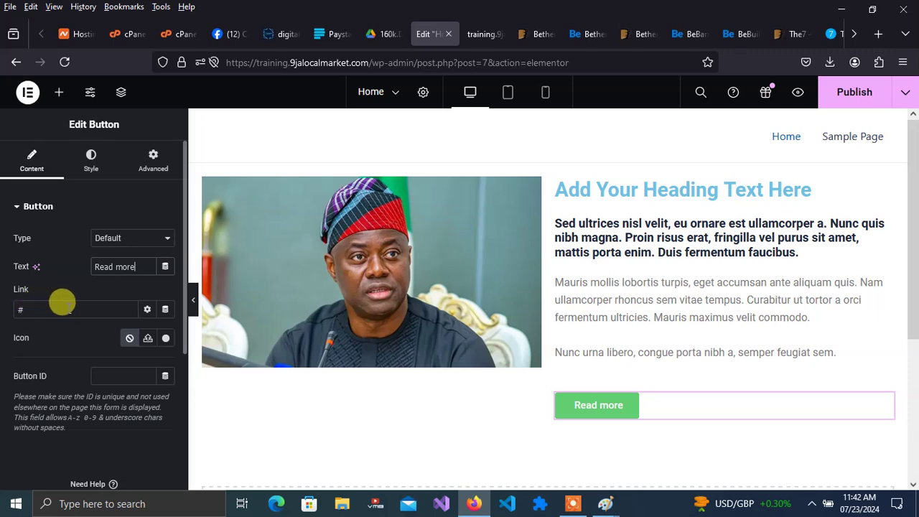
{"action": "left_click", "coordinate": [594, 35]}
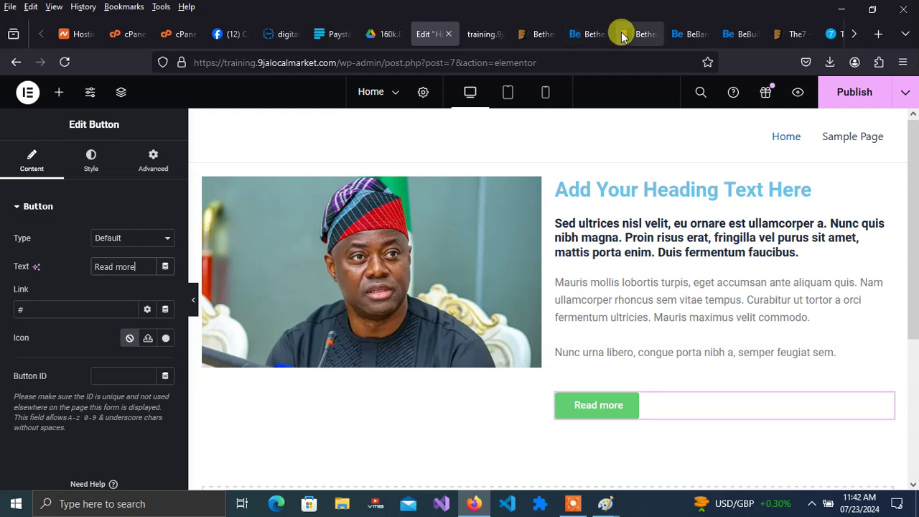
{"action": "left_click", "coordinate": [373, 62]}
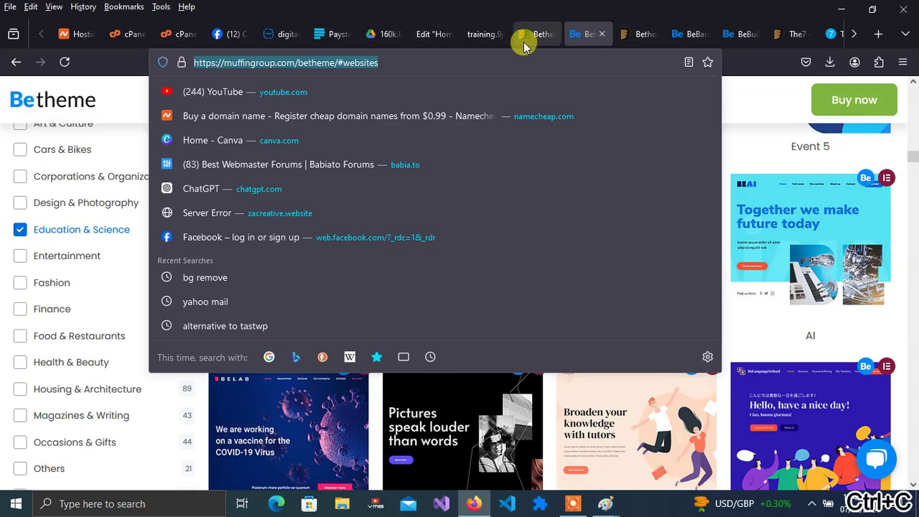
{"action": "left_click", "coordinate": [435, 34]}
{"action": "left_click", "coordinate": [76, 311]}
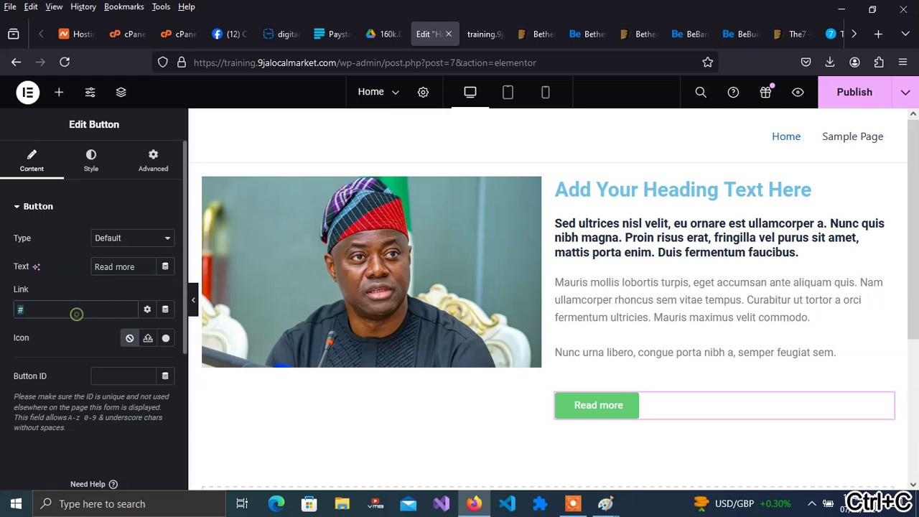
{"action": "key", "text": "ctrl+v"}
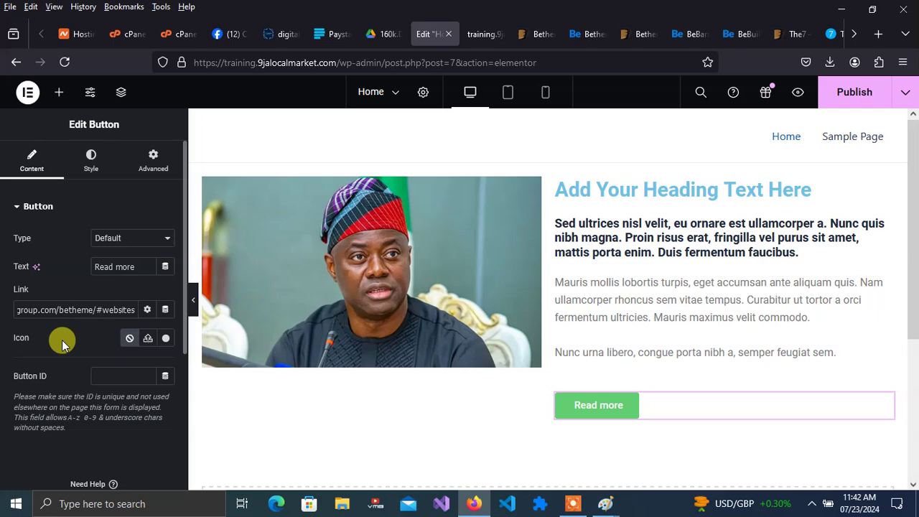
{"action": "left_click", "coordinate": [62, 345]}
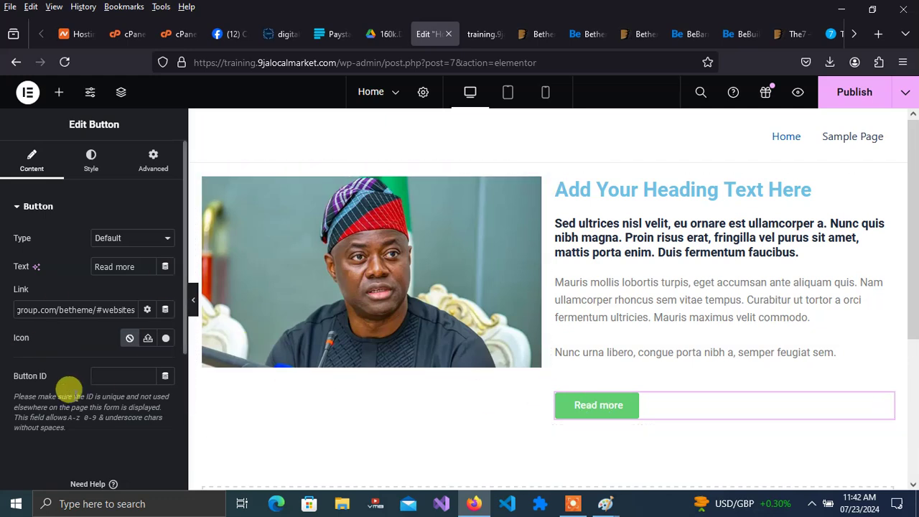
- Set the Read more button's background colour to dark blue #16199E in its Style settings
{"action": "left_click", "coordinate": [92, 165]}
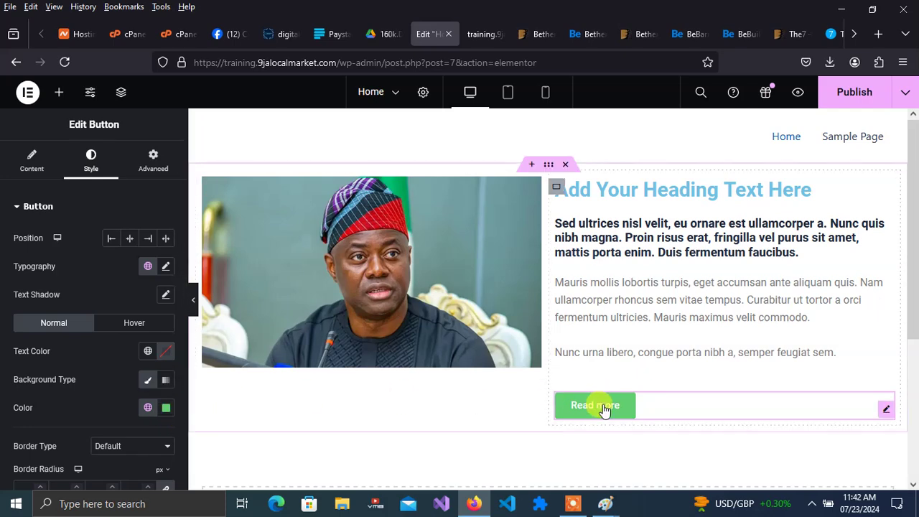
{"action": "left_click", "coordinate": [166, 408]}
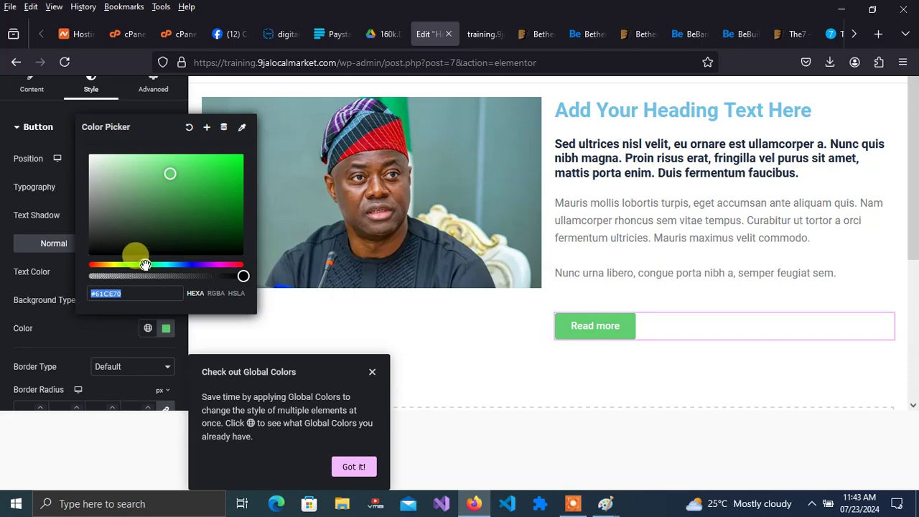
{"action": "left_click_drag", "start_coordinate": [144, 264], "coordinate": [190, 265]}
{"action": "left_click_drag", "start_coordinate": [211, 187], "coordinate": [222, 192]}
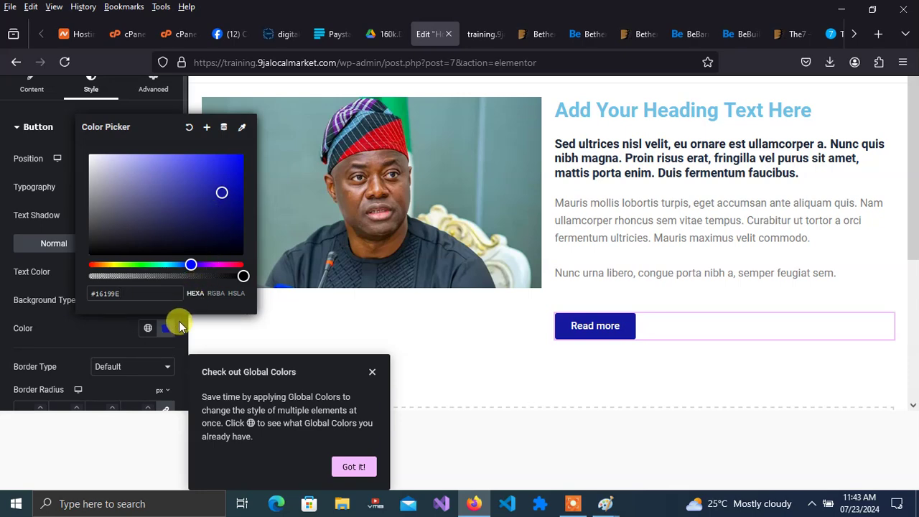
{"action": "left_click", "coordinate": [213, 316]}
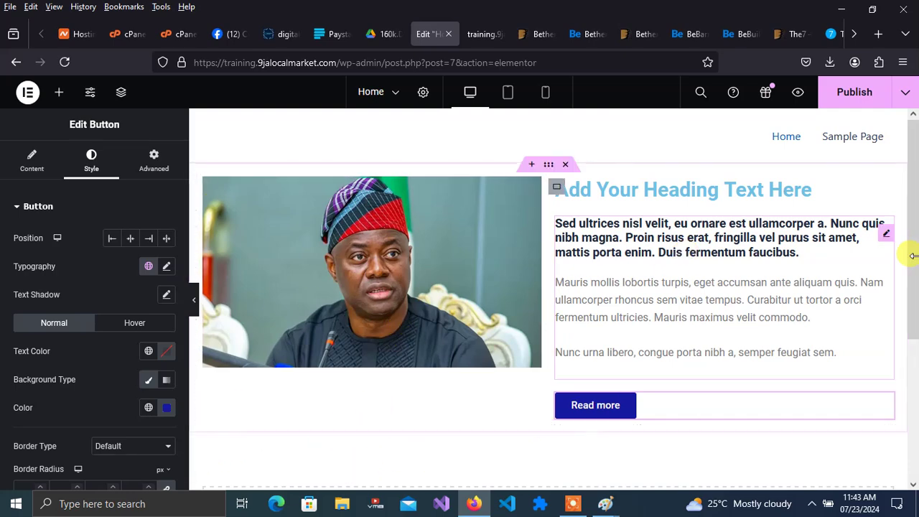
{"action": "left_click_drag", "start_coordinate": [912, 258], "coordinate": [912, 392]}
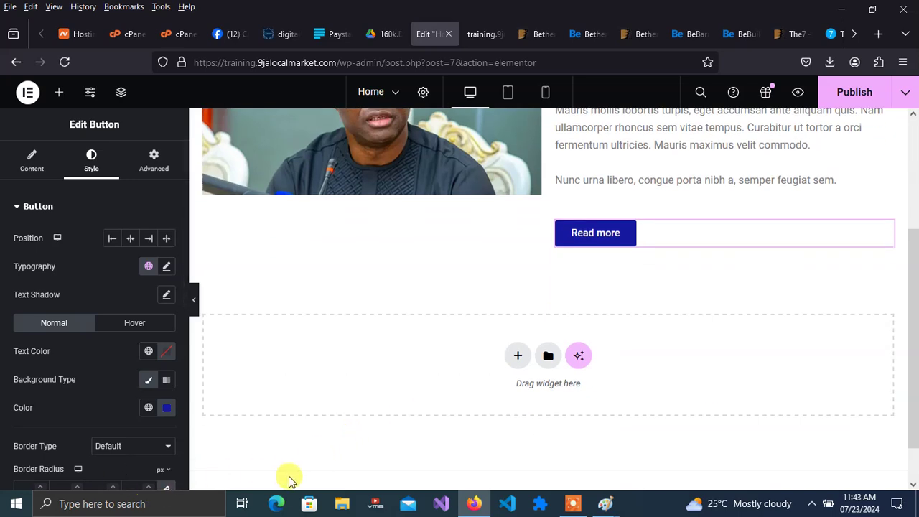
- Zoom the browser page out to 90% and reopen the Elements widget panel
{"action": "left_click", "coordinate": [903, 62]}
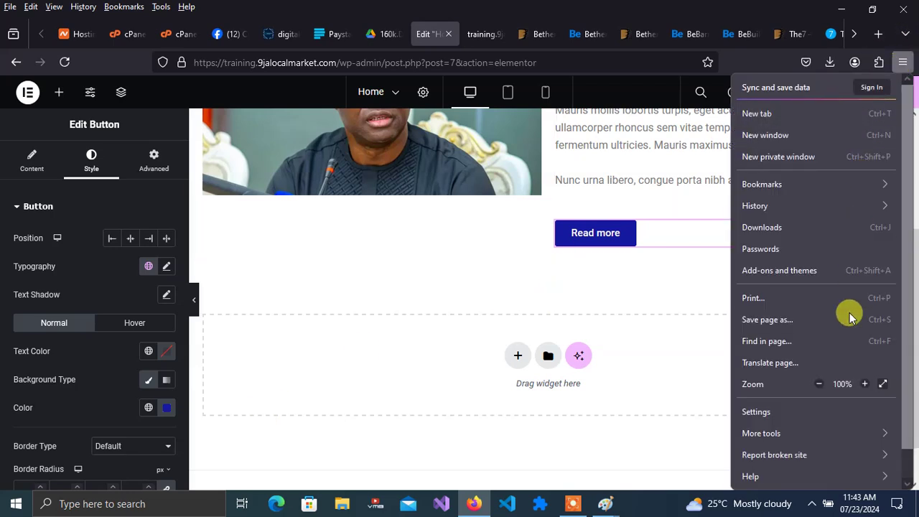
{"action": "left_click", "coordinate": [819, 387]}
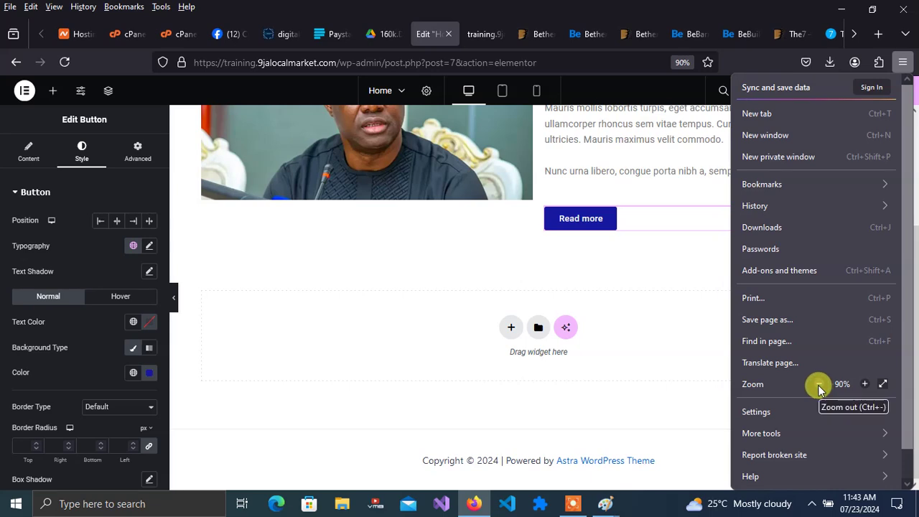
{"action": "left_click", "coordinate": [708, 397]}
{"action": "left_click", "coordinate": [570, 392]}
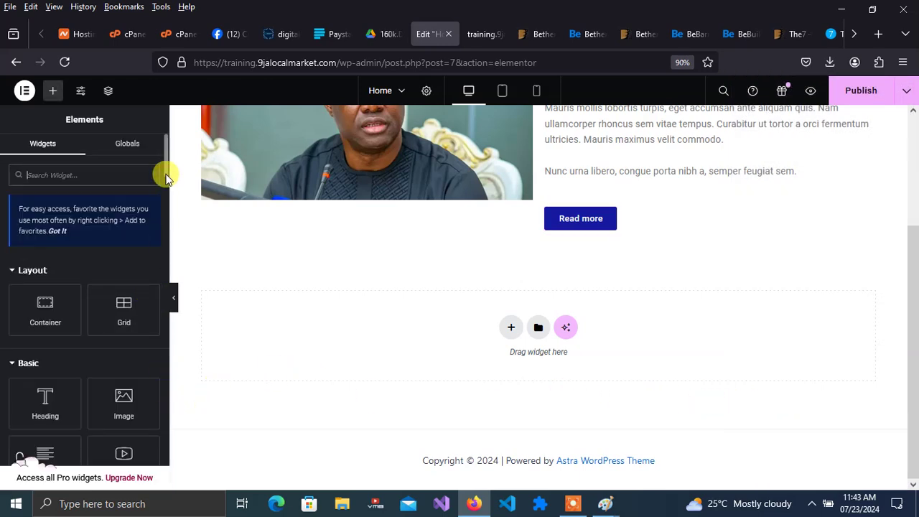
{"action": "left_click_drag", "start_coordinate": [165, 154], "coordinate": [168, 375]}
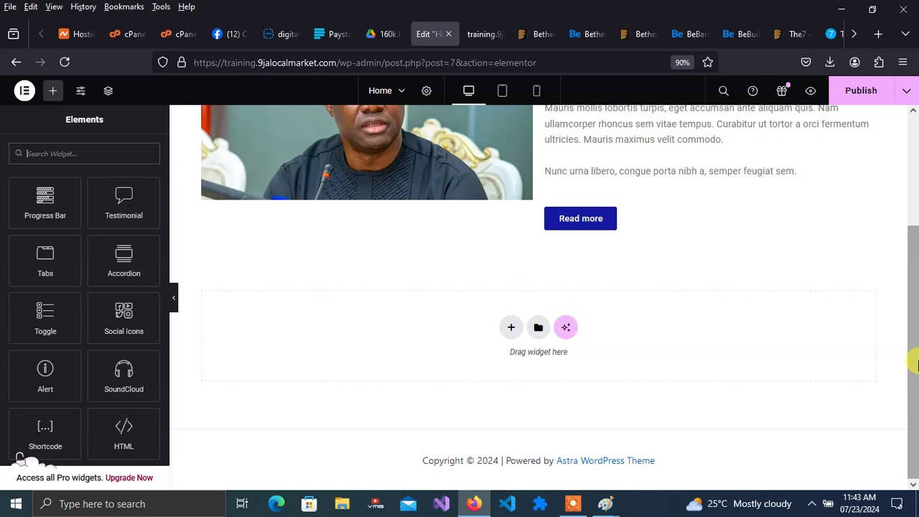
{"action": "left_click_drag", "start_coordinate": [912, 347], "coordinate": [909, 129]}
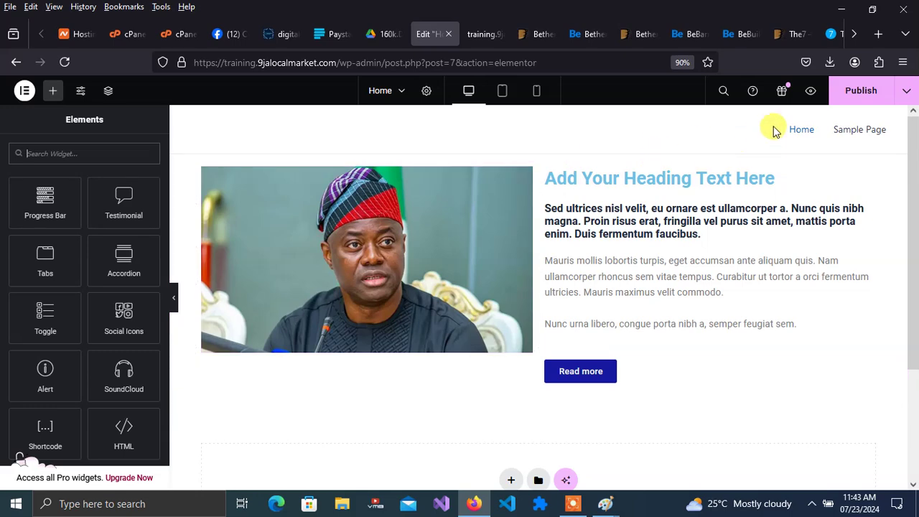
- Publish the Home page changes and compare the live preview tab with the Elementor editor
{"action": "left_click", "coordinate": [851, 99]}
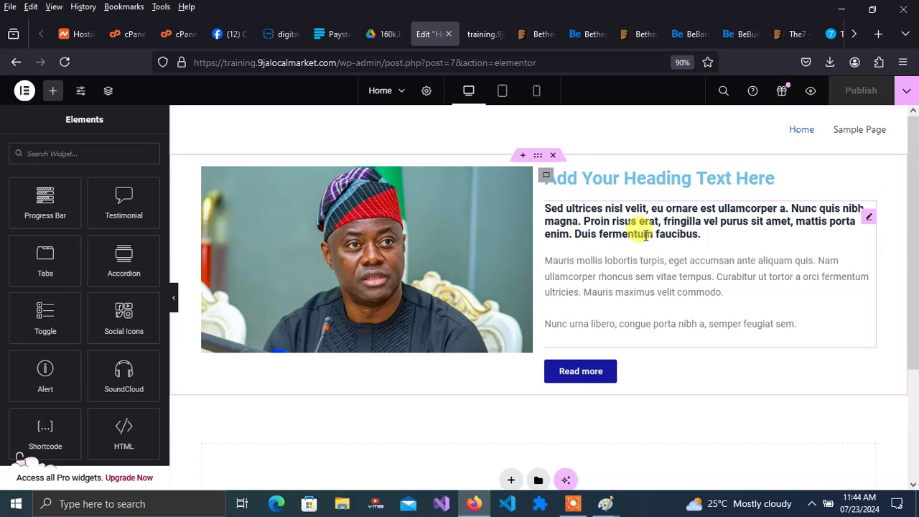
{"action": "left_click", "coordinate": [811, 92]}
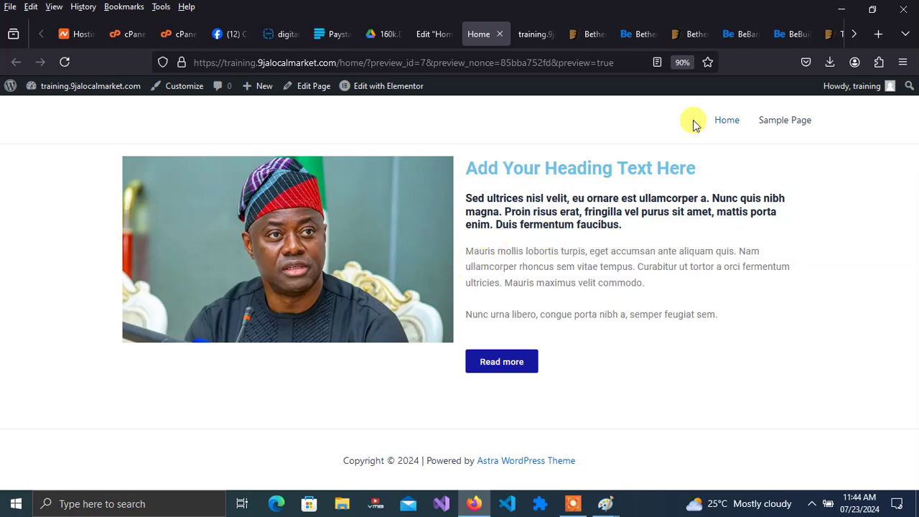
{"action": "left_click", "coordinate": [432, 43]}
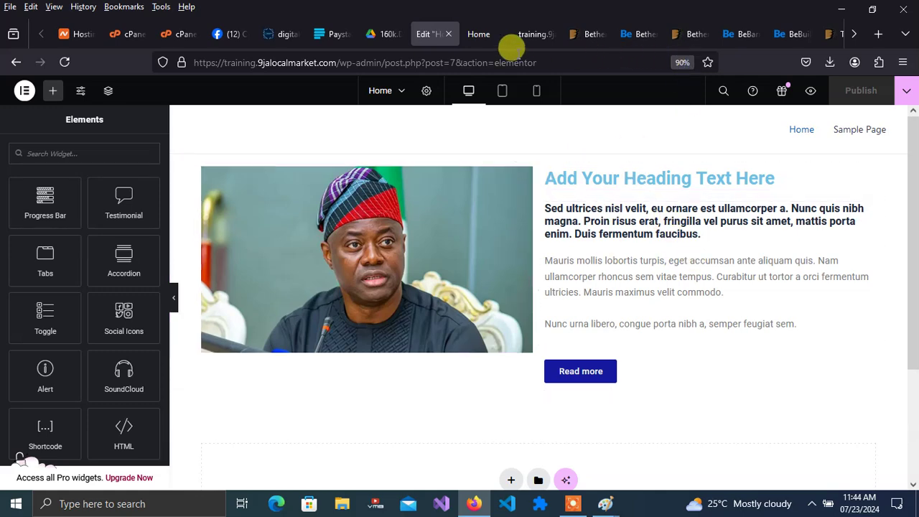
{"action": "left_click", "coordinate": [474, 34]}
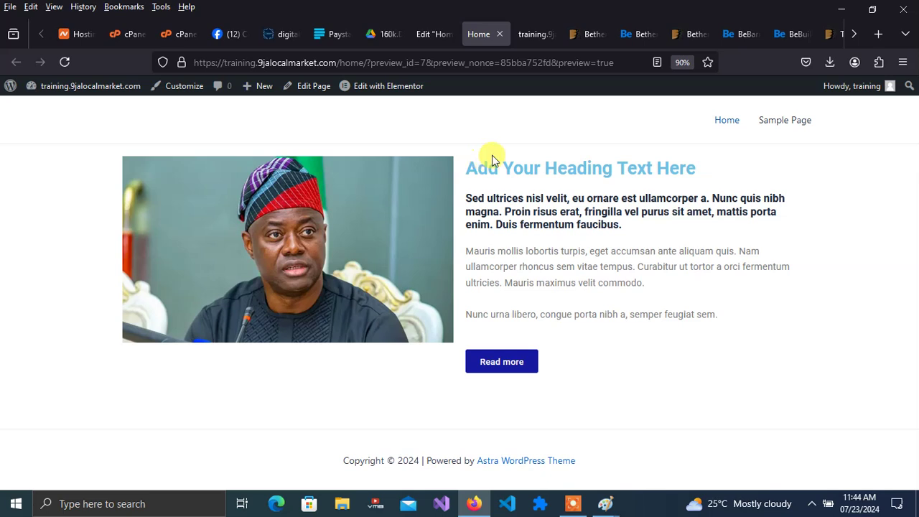
{"action": "left_click", "coordinate": [434, 34]}
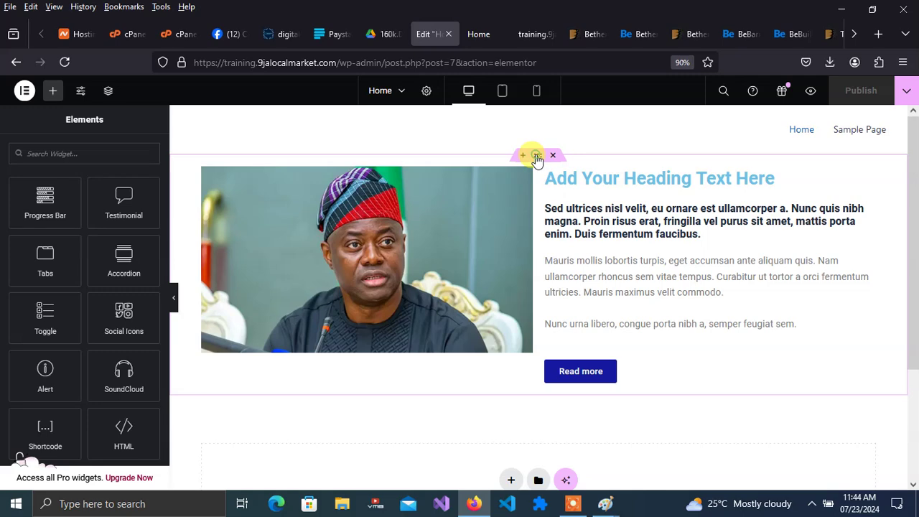
{"action": "left_click", "coordinate": [537, 156]}
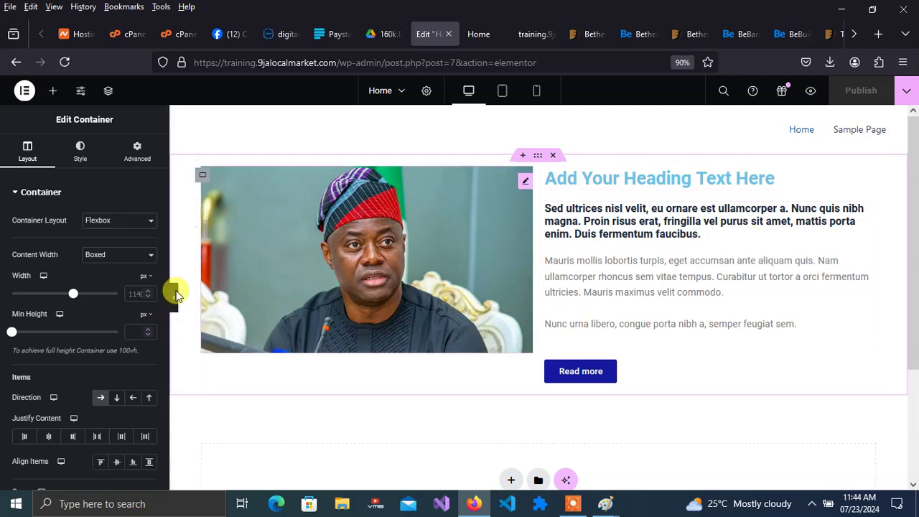
- Set the image-and-text container's Content Width to Full Width and publish the Home page
{"action": "left_click", "coordinate": [125, 257]}
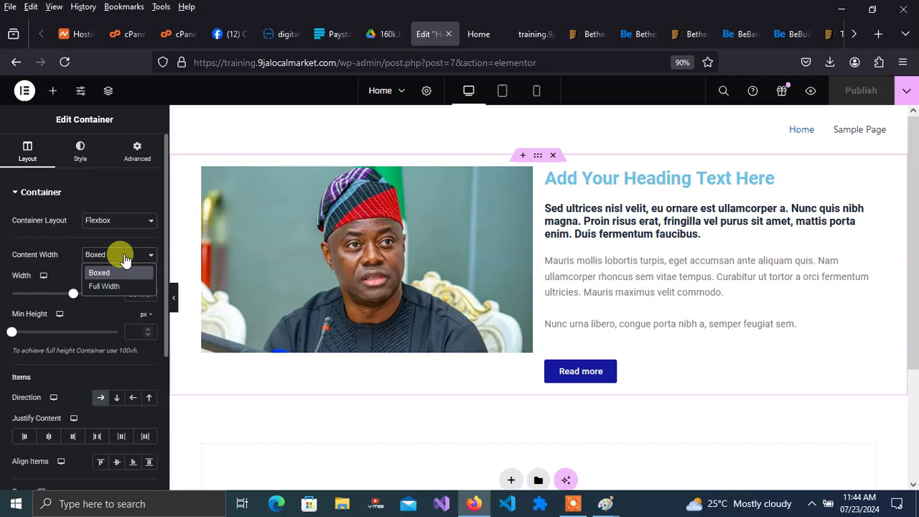
{"action": "left_click", "coordinate": [105, 286]}
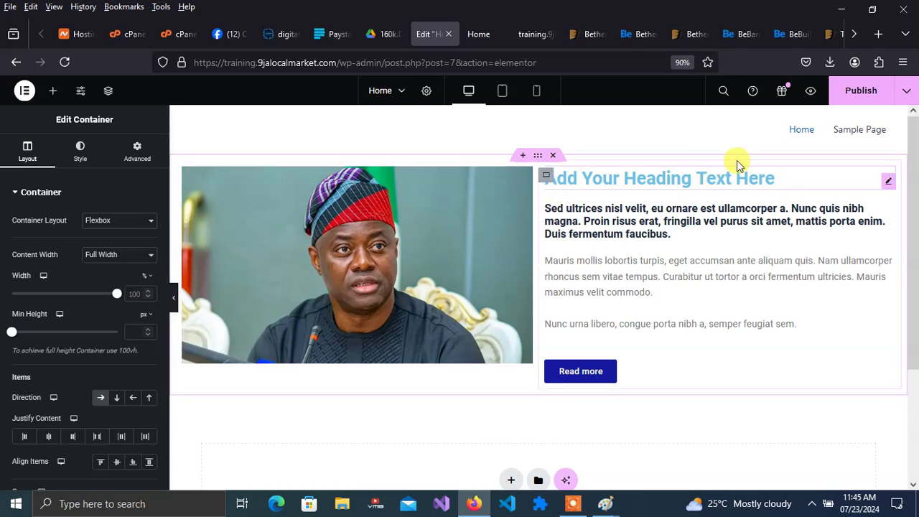
{"action": "left_click", "coordinate": [847, 99]}
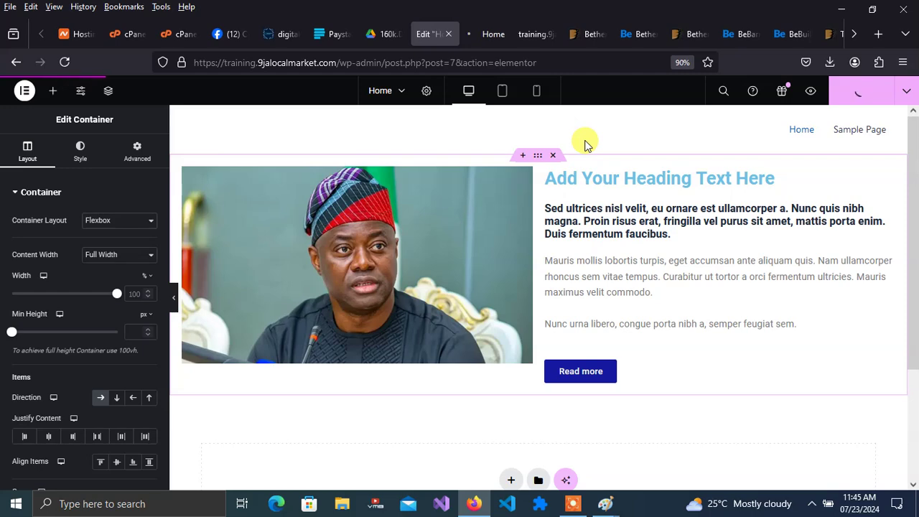
- Preview the published Home page, then go back to the Edit Home tab
{"action": "left_click", "coordinate": [491, 35]}
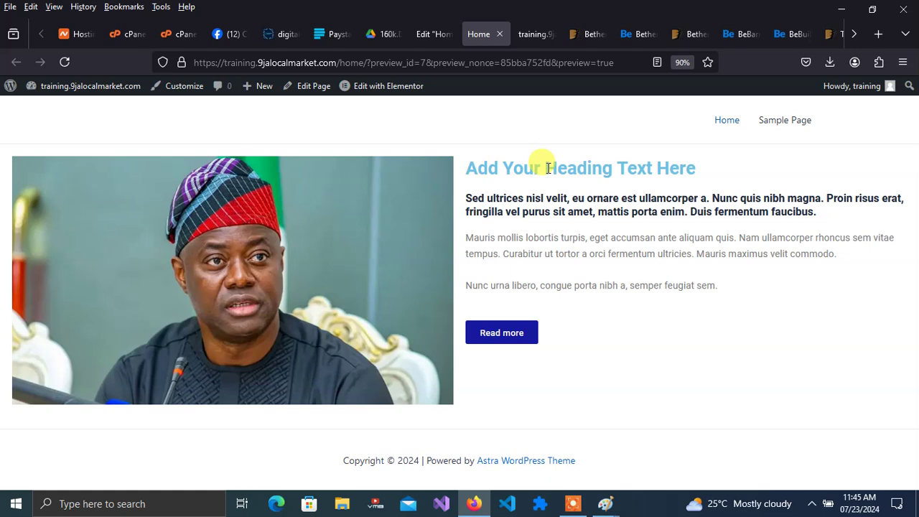
{"action": "left_click", "coordinate": [433, 36]}
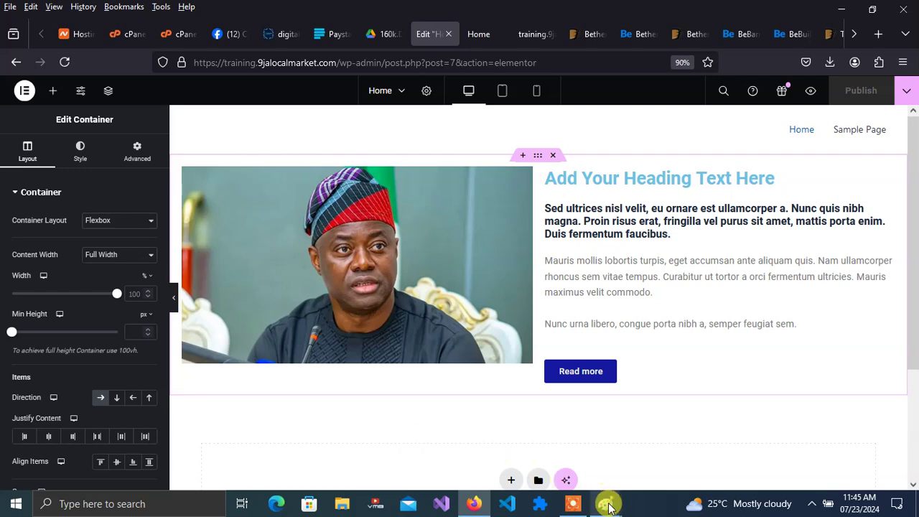
{"action": "mouse_move", "coordinate": [609, 508]}
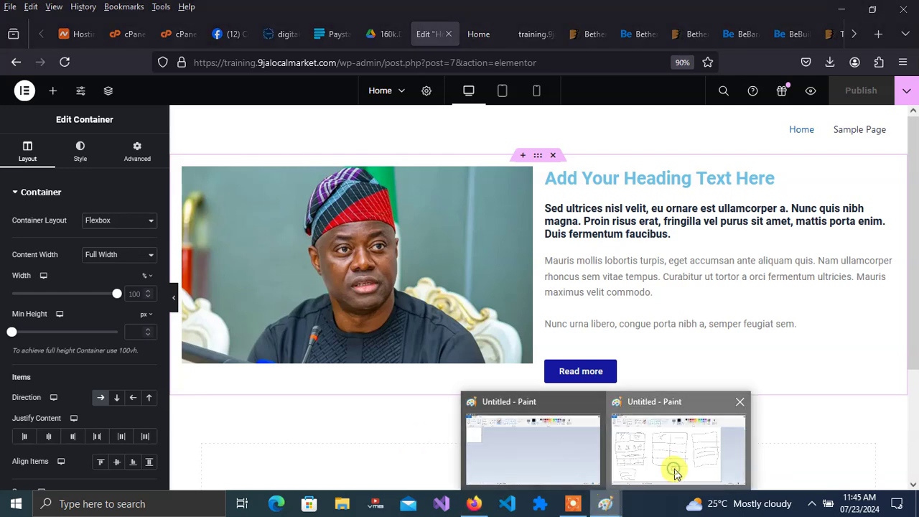
{"action": "left_click", "coordinate": [674, 468]}
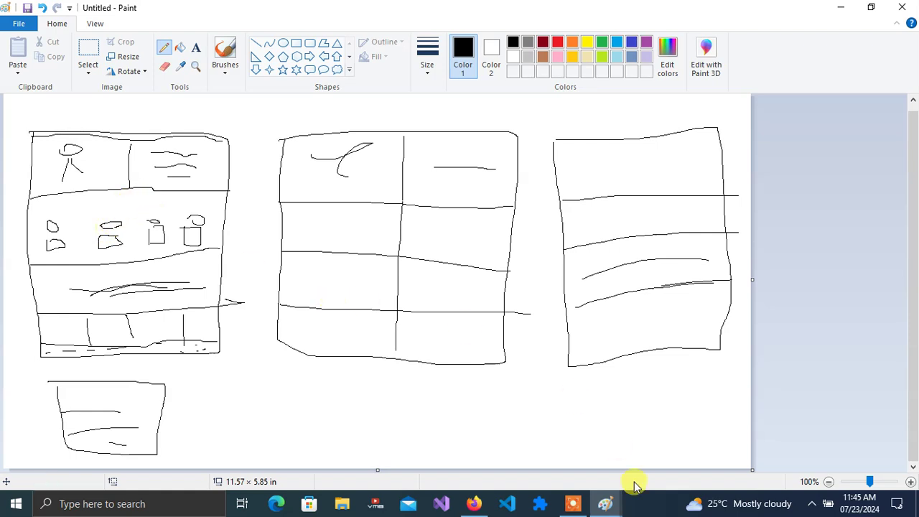
{"action": "left_click", "coordinate": [475, 504]}
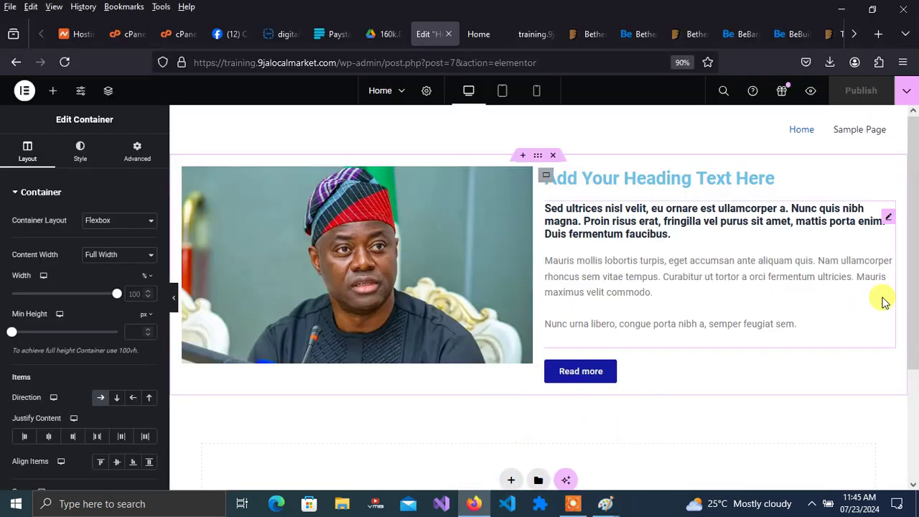
{"action": "left_click_drag", "start_coordinate": [916, 323], "coordinate": [872, 400]}
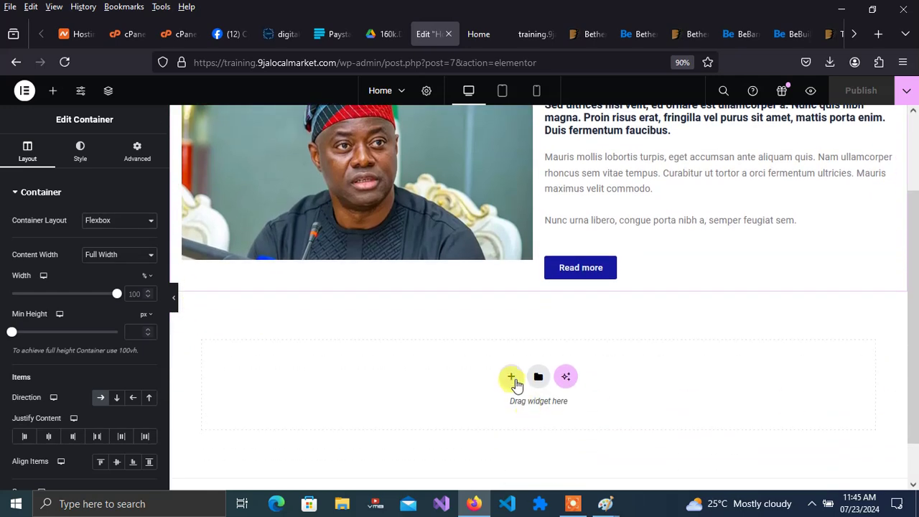
- Add a Flexbox container with the four-column structure, after rechecking the wireframe sketch
{"action": "left_click", "coordinate": [511, 378]}
{"action": "left_click", "coordinate": [493, 422]}
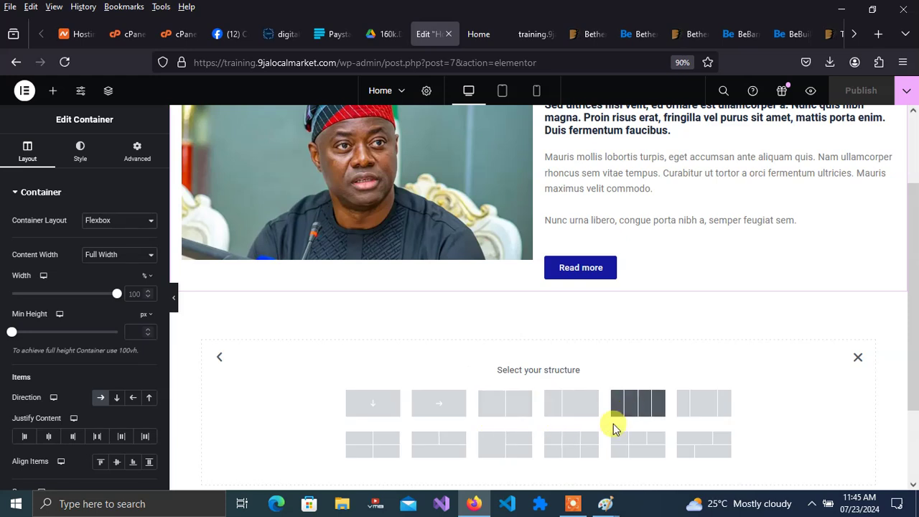
{"action": "mouse_move", "coordinate": [605, 503]}
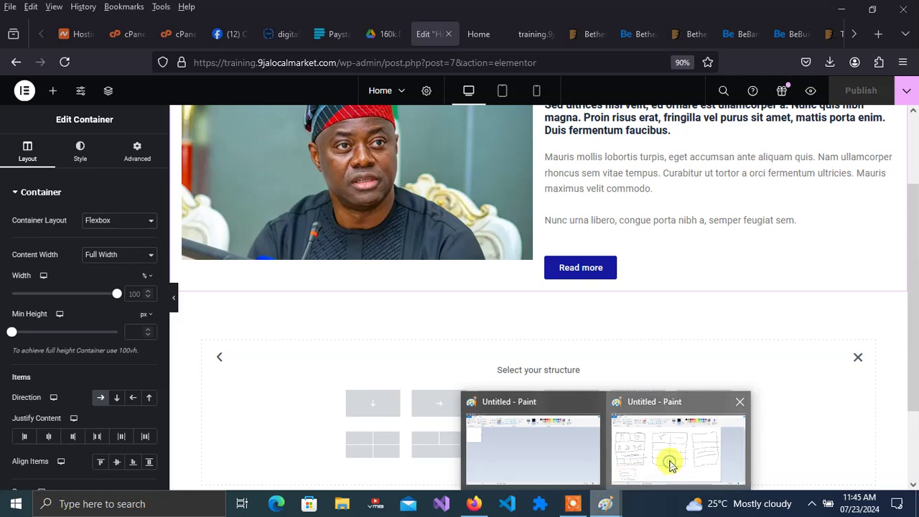
{"action": "left_click", "coordinate": [672, 465]}
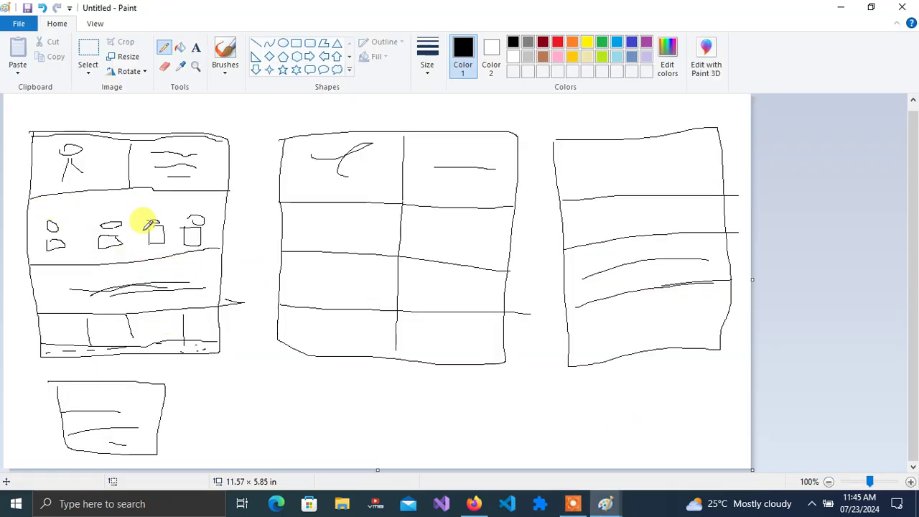
{"action": "mouse_move", "coordinate": [583, 507]}
{"action": "mouse_move", "coordinate": [474, 503]}
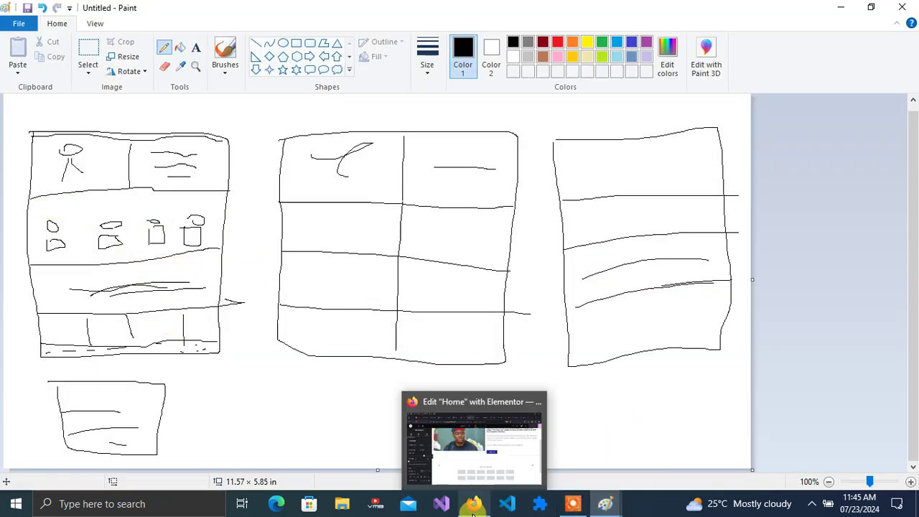
{"action": "left_click", "coordinate": [506, 480]}
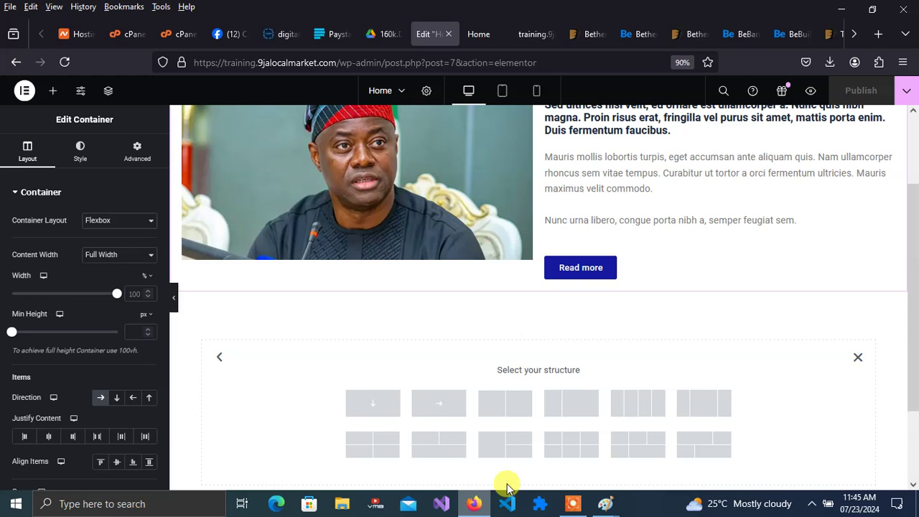
{"action": "left_click", "coordinate": [638, 405]}
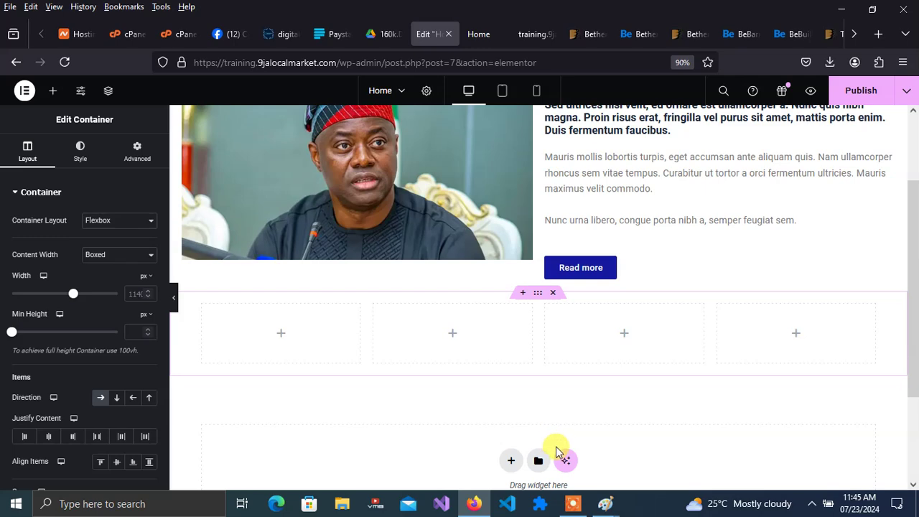
{"action": "mouse_move", "coordinate": [604, 503]}
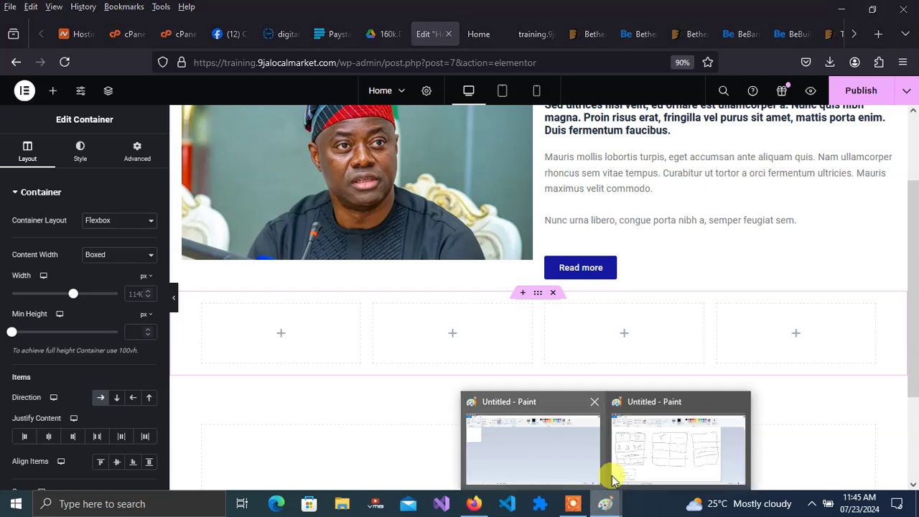
{"action": "left_click", "coordinate": [643, 463]}
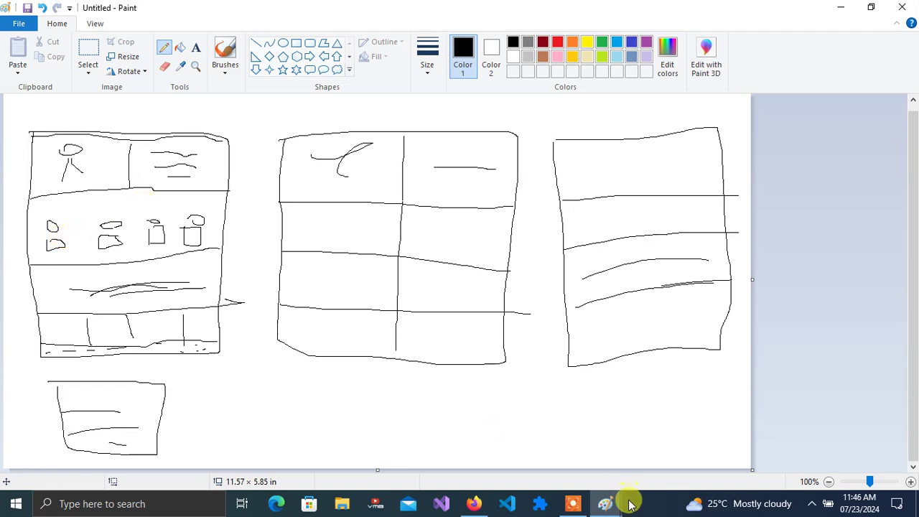
{"action": "left_click", "coordinate": [474, 503]}
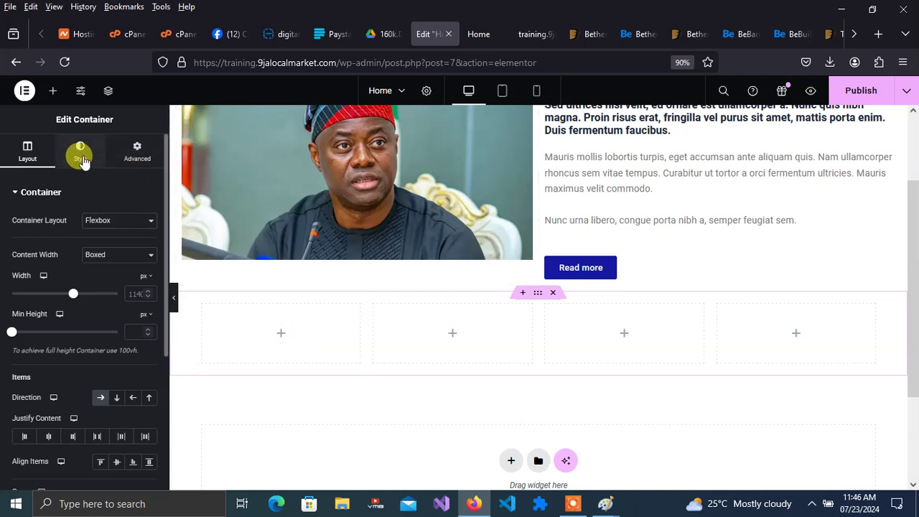
- Drag an Image widget and a Heading widget below it into the first column
{"action": "left_click", "coordinate": [53, 91]}
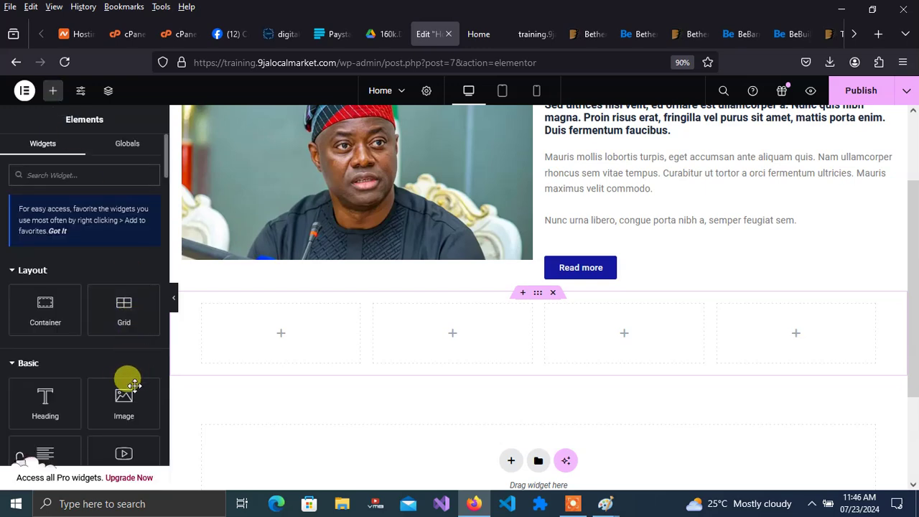
{"action": "left_click_drag", "start_coordinate": [117, 390], "coordinate": [290, 322]}
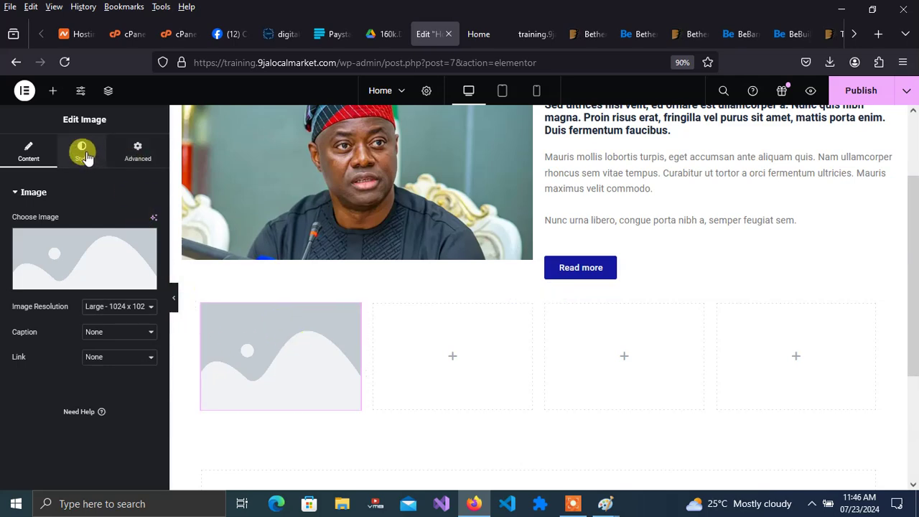
{"action": "left_click", "coordinate": [53, 92]}
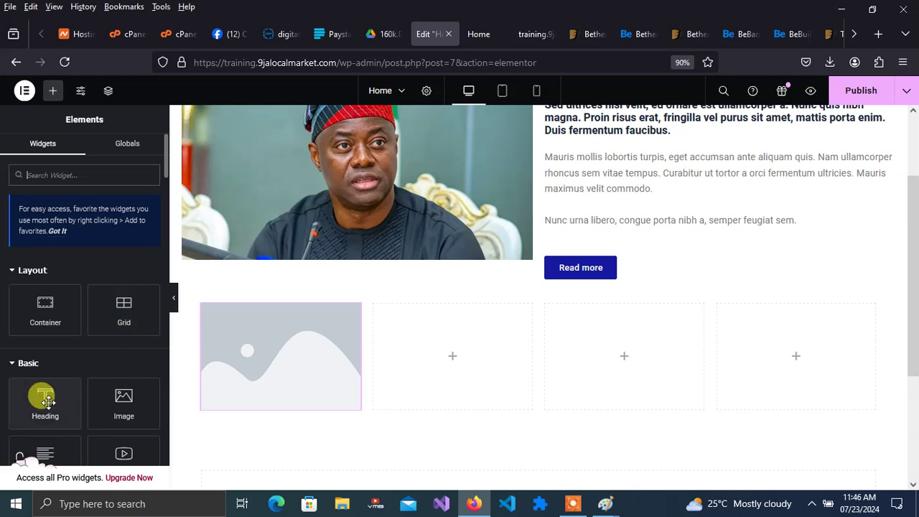
{"action": "left_click_drag", "start_coordinate": [41, 396], "coordinate": [287, 398]}
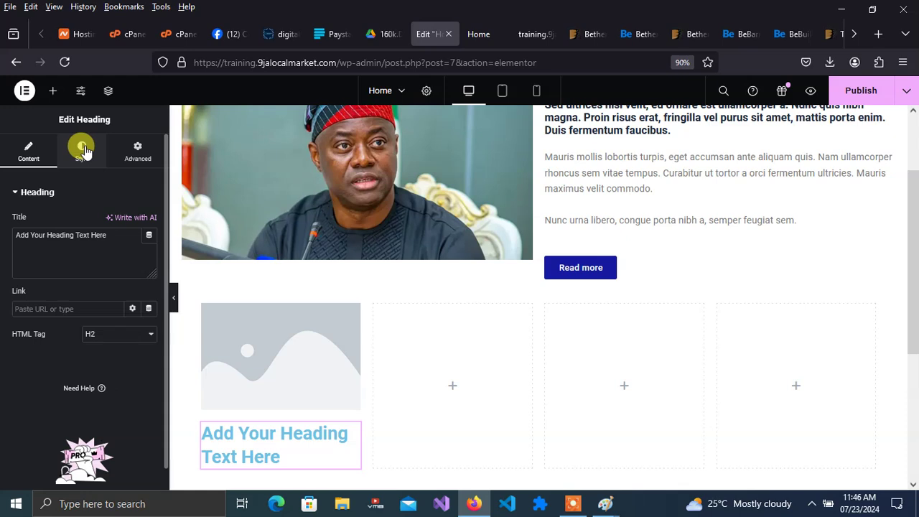
- Add a Text Editor lorem ipsum paragraph under the first column's heading
{"action": "left_click", "coordinate": [51, 91]}
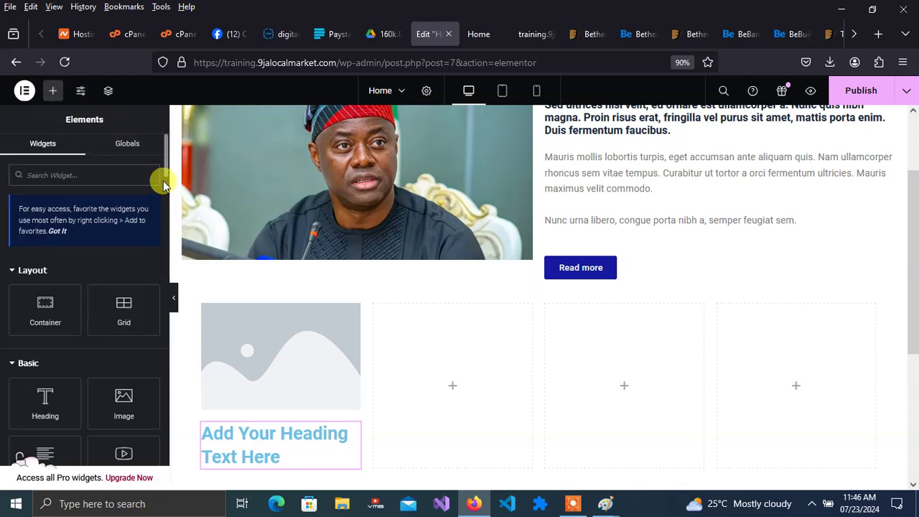
{"action": "scroll", "coordinate": [162, 179], "scroll_direction": "down", "scroll_amount": 3}
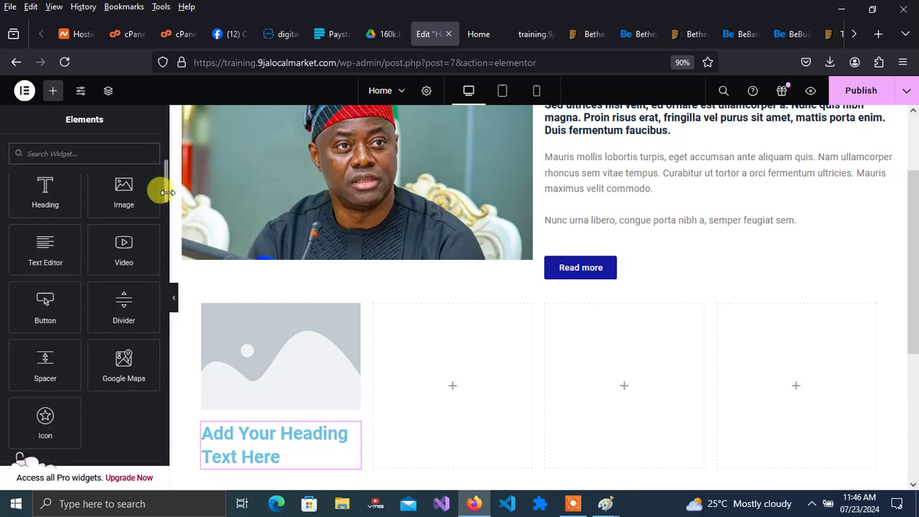
{"action": "left_click_drag", "start_coordinate": [43, 244], "coordinate": [254, 455]}
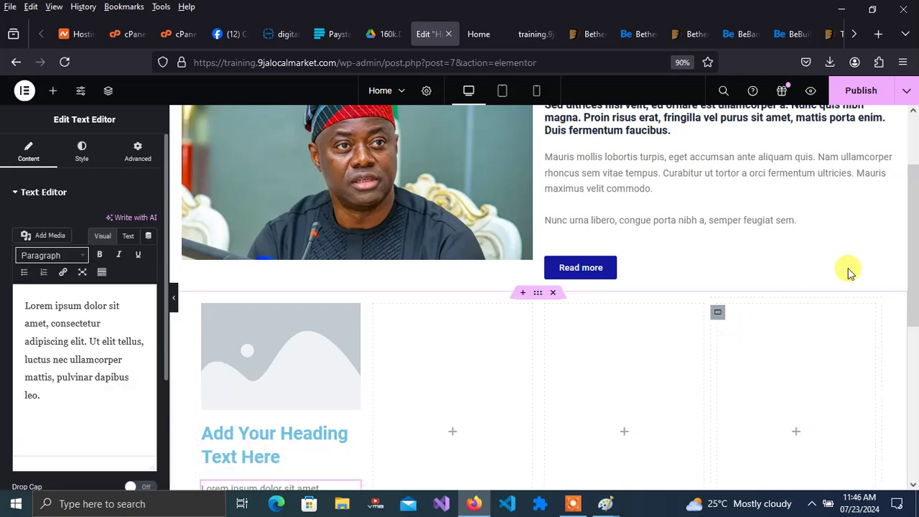
{"action": "left_click_drag", "start_coordinate": [909, 246], "coordinate": [915, 327]}
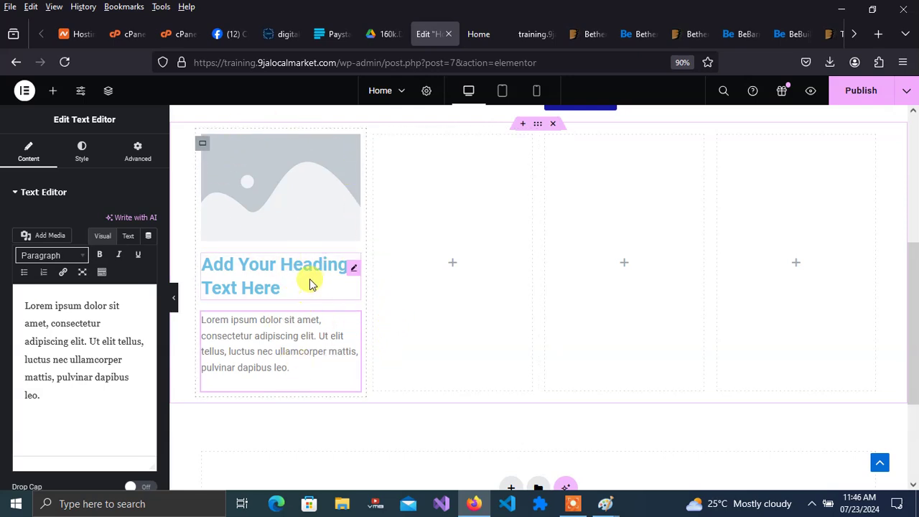
{"action": "right_click", "coordinate": [285, 204]}
- Duplicate the first column's image, heading and paragraph into the second column
{"action": "left_click", "coordinate": [304, 236]}
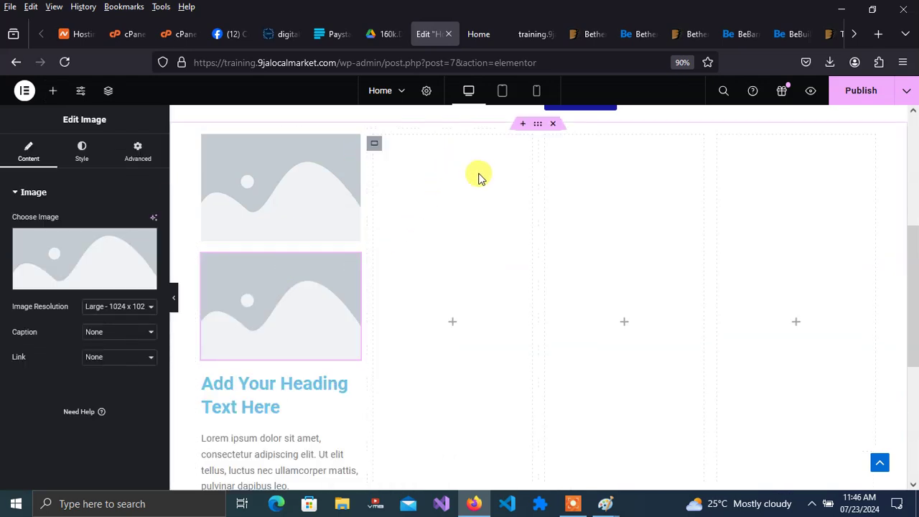
{"action": "left_click_drag", "start_coordinate": [267, 332], "coordinate": [455, 208]}
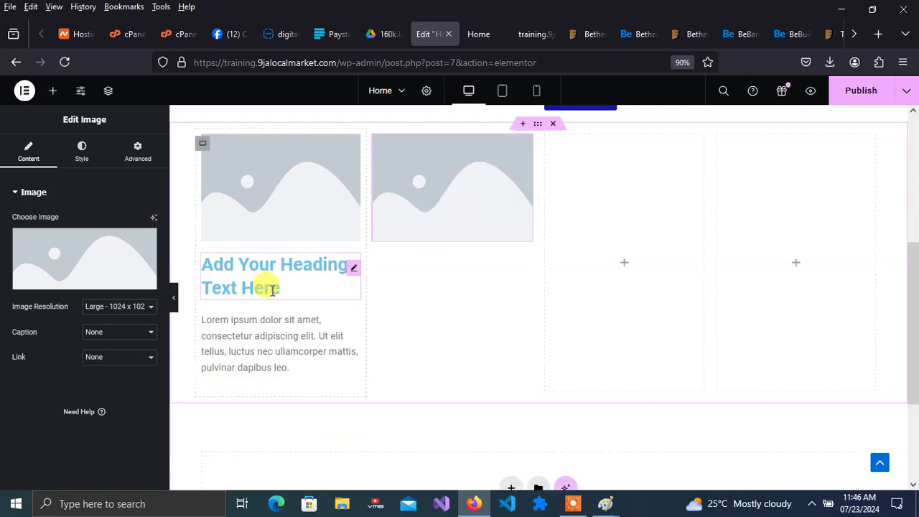
{"action": "right_click", "coordinate": [256, 267]}
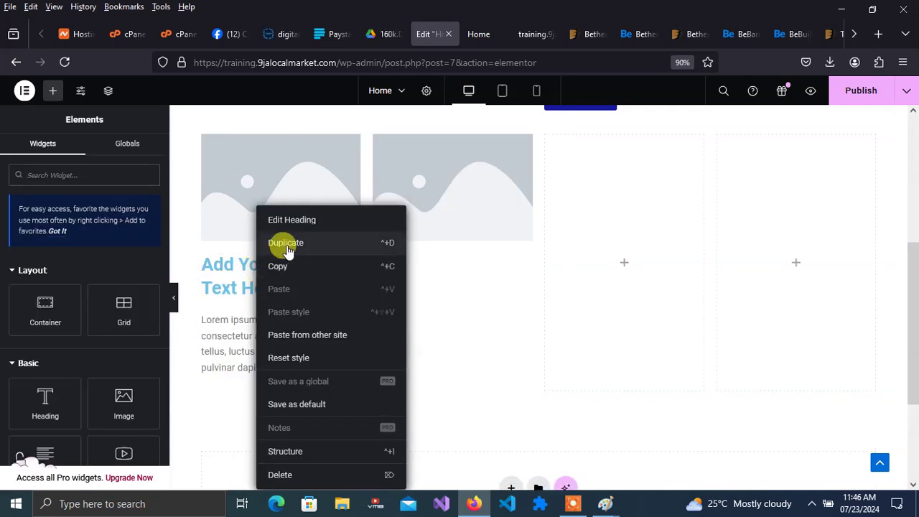
{"action": "left_click", "coordinate": [287, 244]}
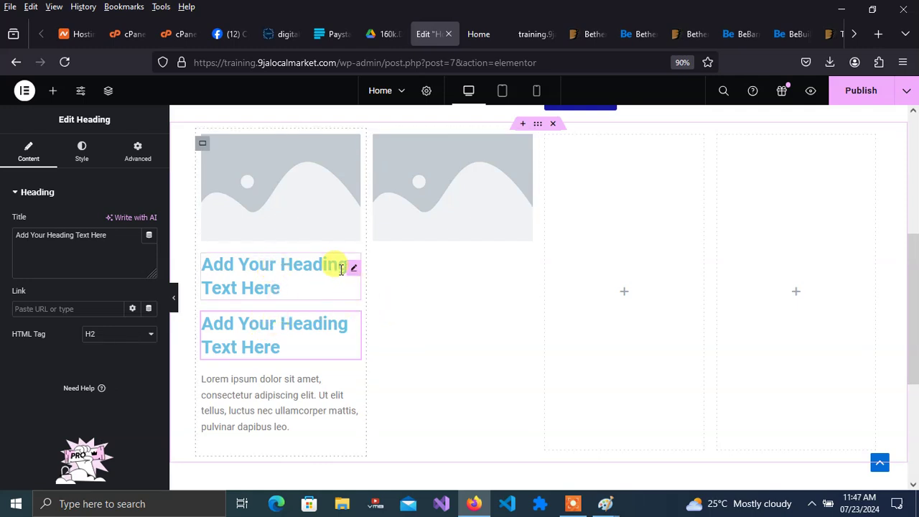
{"action": "left_click_drag", "start_coordinate": [352, 270], "coordinate": [435, 213]}
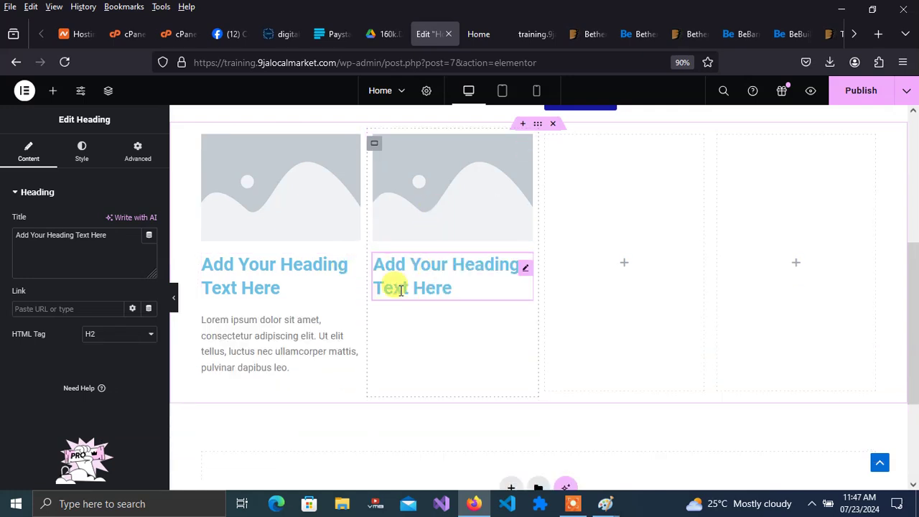
{"action": "right_click", "coordinate": [306, 334]}
{"action": "left_click", "coordinate": [330, 242]}
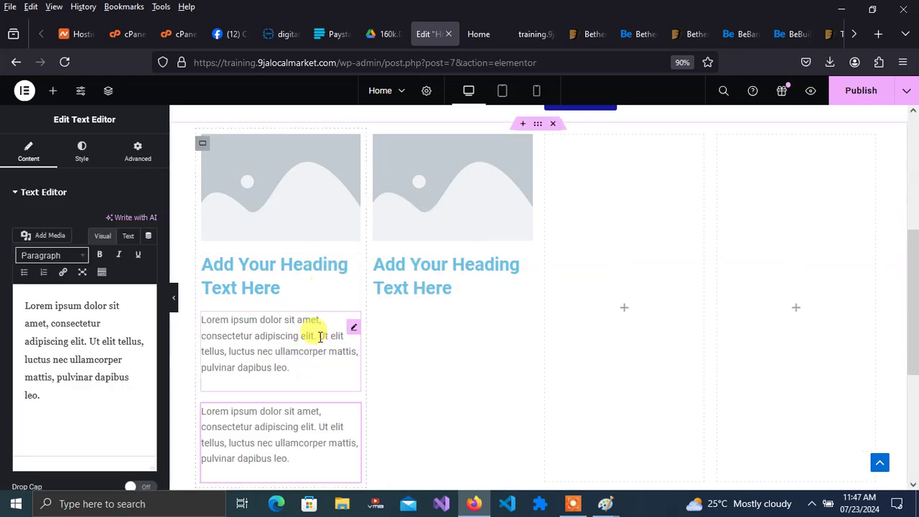
{"action": "left_click_drag", "start_coordinate": [357, 422], "coordinate": [434, 288]}
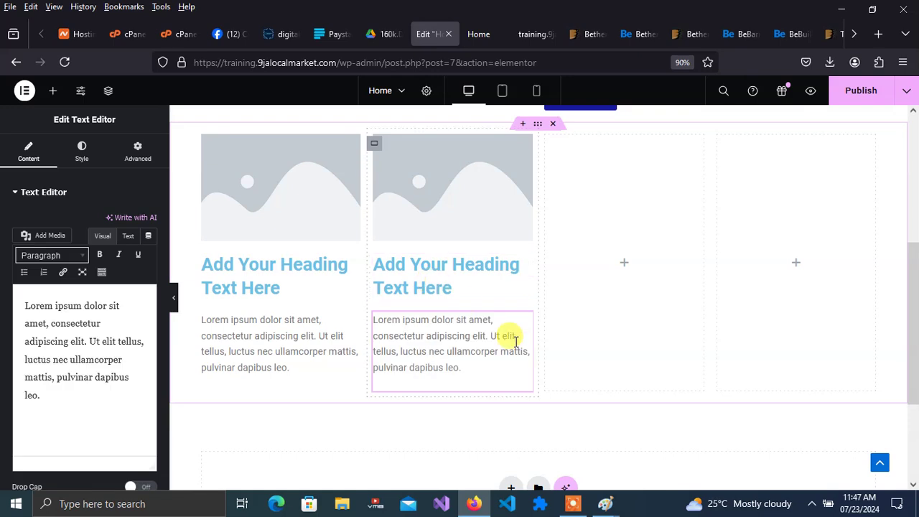
- Duplicate the second column's heading and place the copy at the top of the third column
{"action": "right_click", "coordinate": [447, 274]}
{"action": "left_click", "coordinate": [488, 241]}
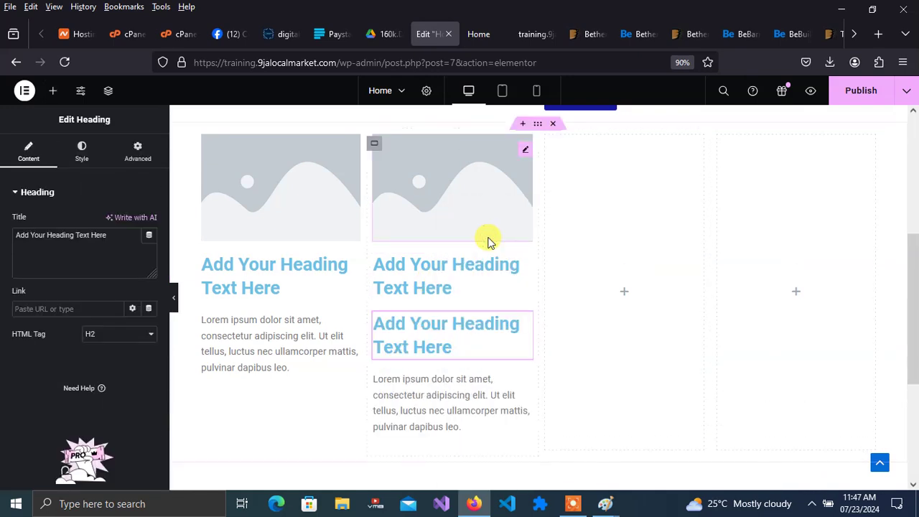
{"action": "left_click_drag", "start_coordinate": [526, 329], "coordinate": [623, 187]}
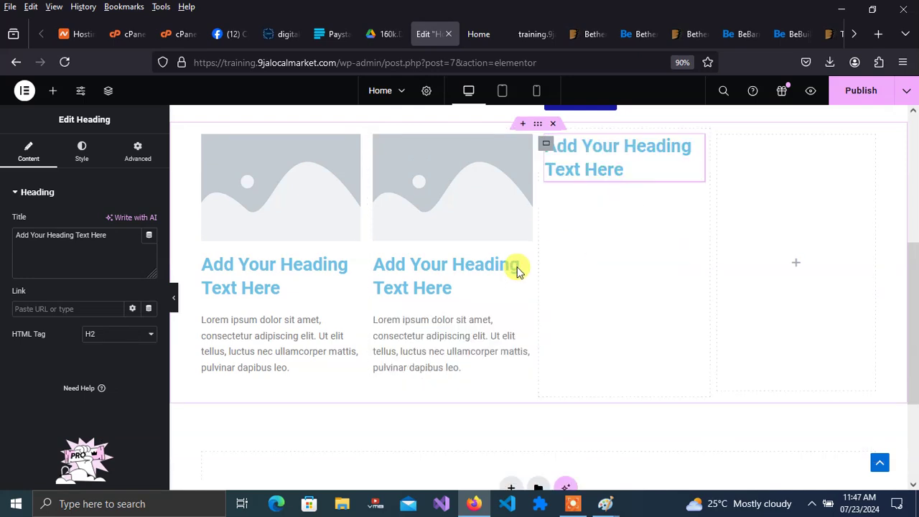
- Duplicate the second column's image and paragraph into the third column around its heading
{"action": "right_click", "coordinate": [472, 208]}
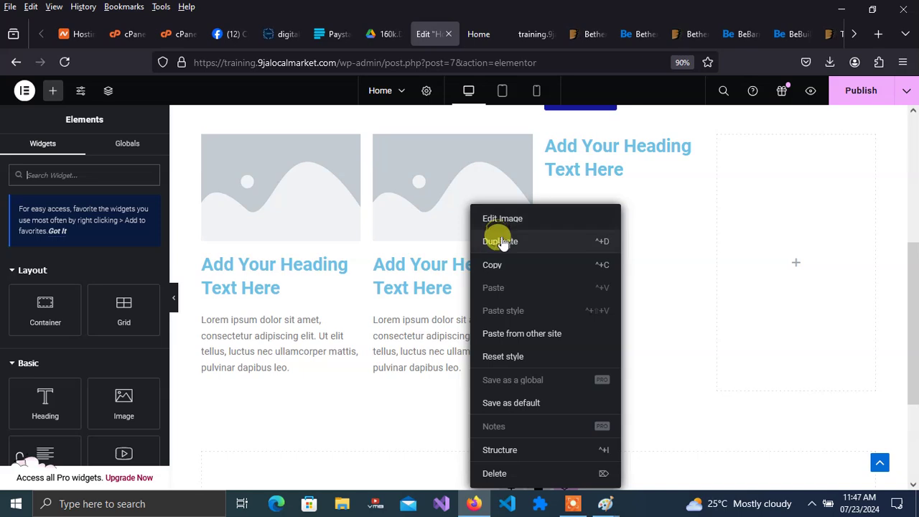
{"action": "left_click", "coordinate": [502, 242]}
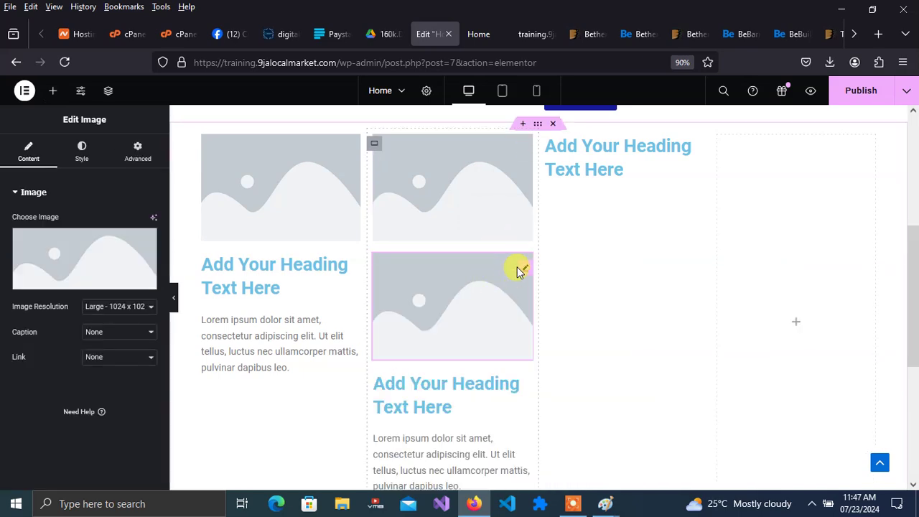
{"action": "left_click_drag", "start_coordinate": [524, 270], "coordinate": [621, 149]}
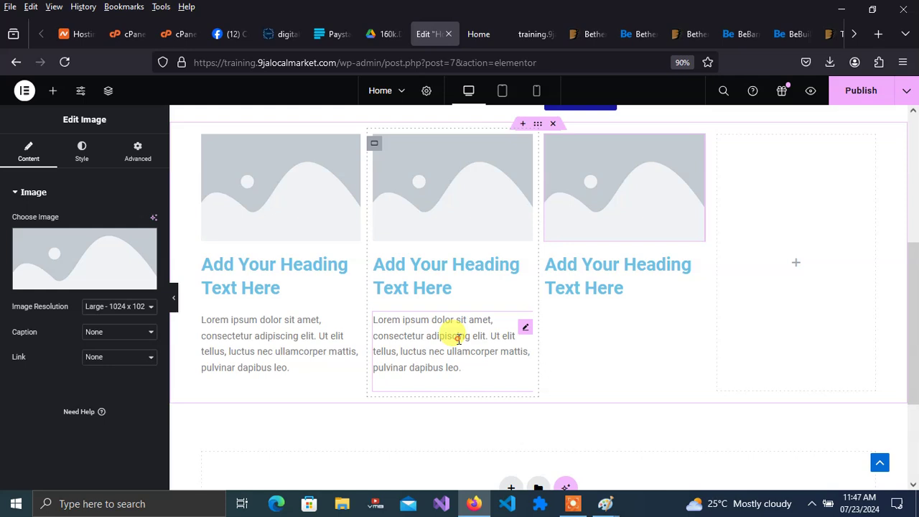
{"action": "right_click", "coordinate": [458, 339]}
{"action": "left_click", "coordinate": [486, 244]}
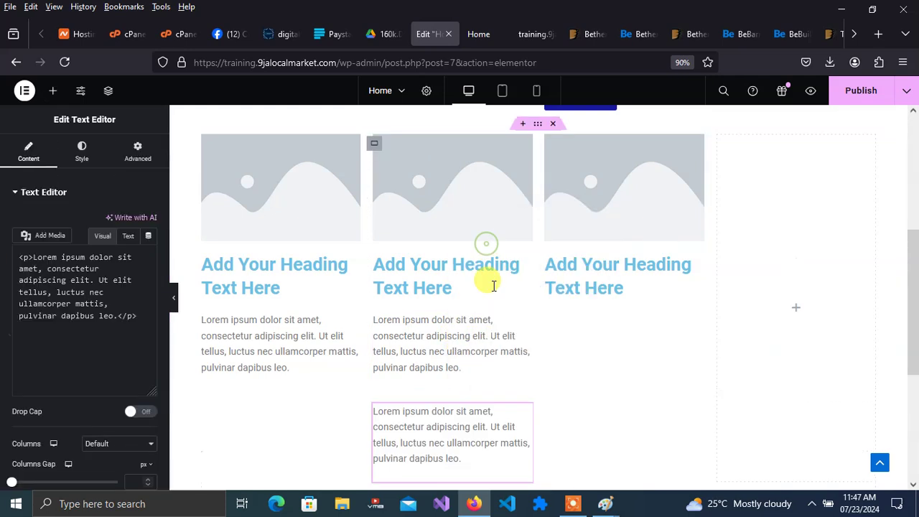
{"action": "left_click_drag", "start_coordinate": [539, 405], "coordinate": [612, 299]}
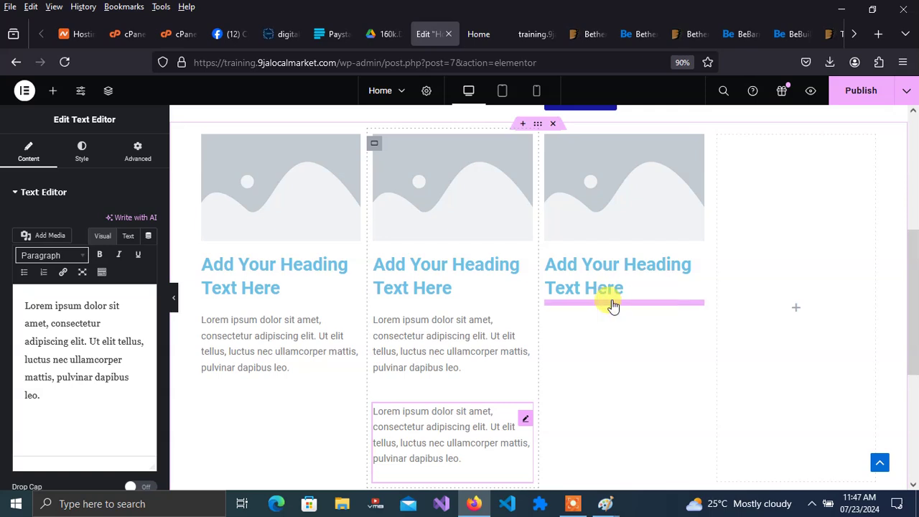
- Copy the third column's image, heading and paragraph into the fourth column, then publish
{"action": "right_click", "coordinate": [657, 206]}
{"action": "left_click", "coordinate": [677, 233]}
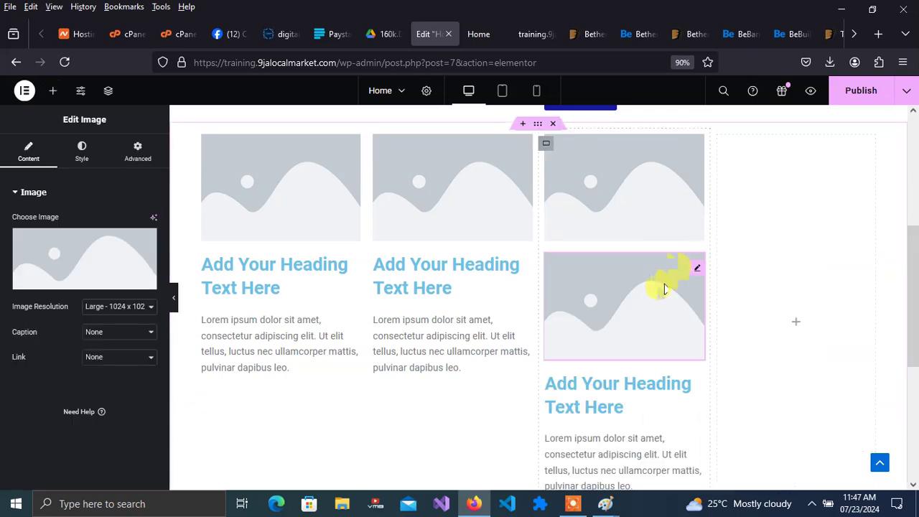
{"action": "left_click_drag", "start_coordinate": [700, 275], "coordinate": [788, 158]}
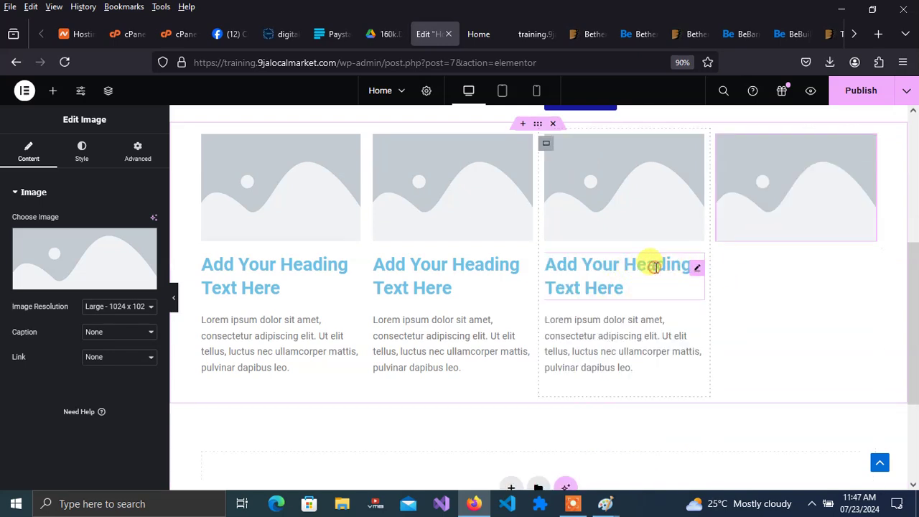
{"action": "right_click", "coordinate": [655, 266]}
{"action": "left_click", "coordinate": [675, 242]}
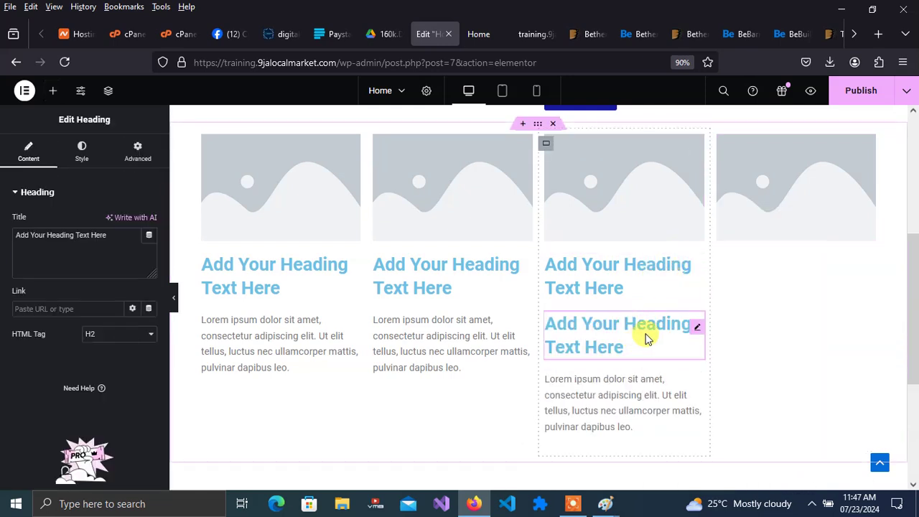
{"action": "left_click_drag", "start_coordinate": [699, 330], "coordinate": [786, 229]}
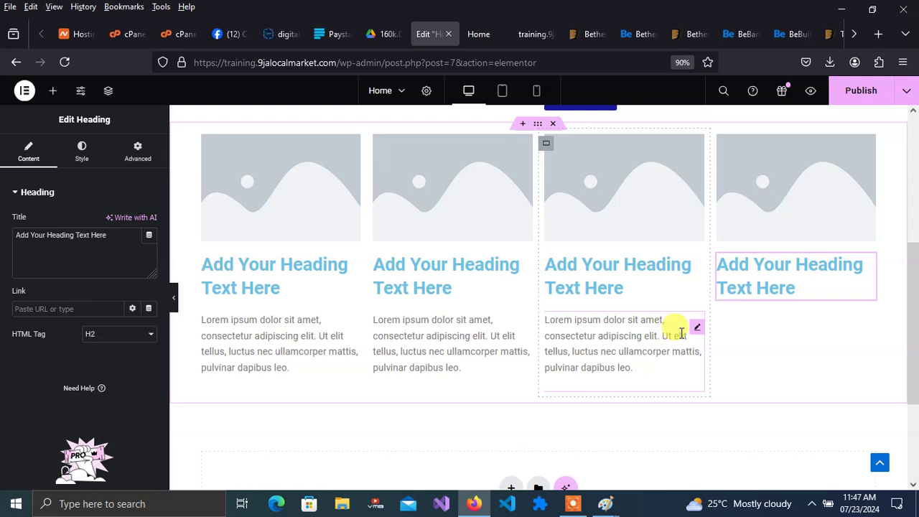
{"action": "right_click", "coordinate": [682, 333]}
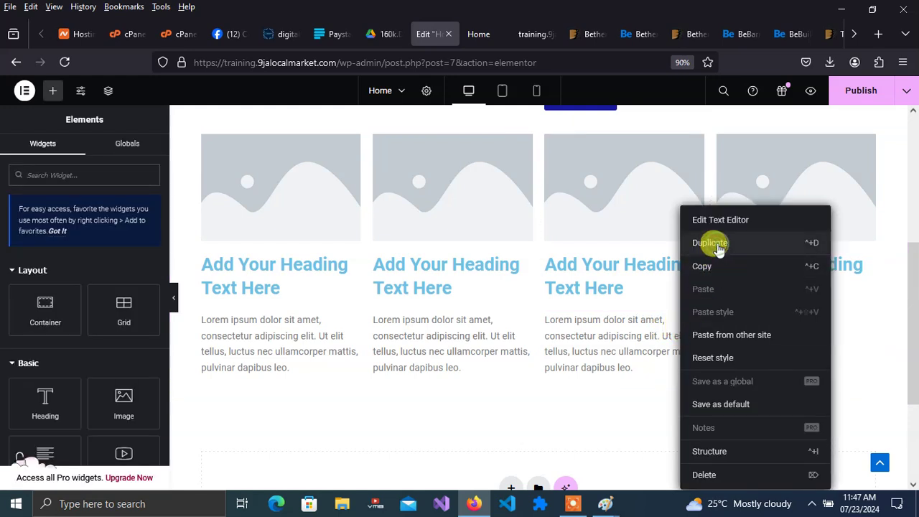
{"action": "left_click", "coordinate": [718, 244]}
{"action": "left_click_drag", "start_coordinate": [698, 422], "coordinate": [774, 307]}
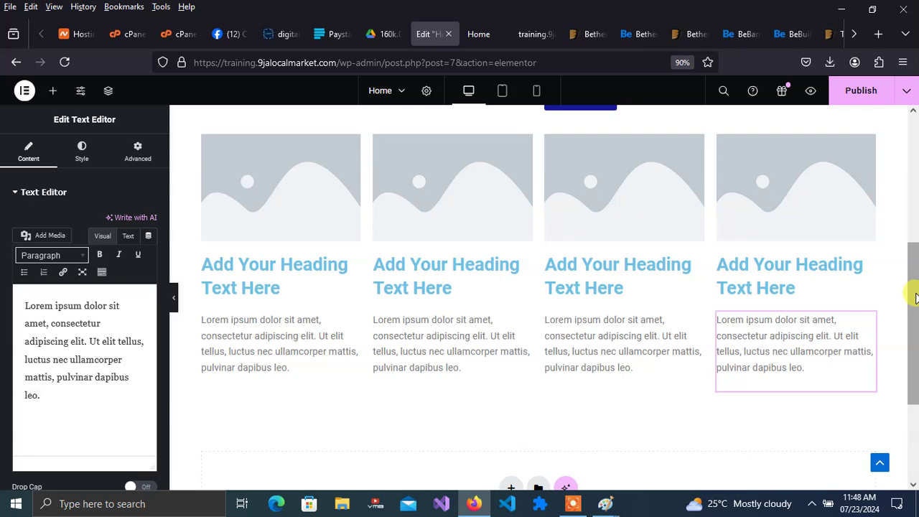
{"action": "left_click_drag", "start_coordinate": [915, 298], "coordinate": [915, 240]}
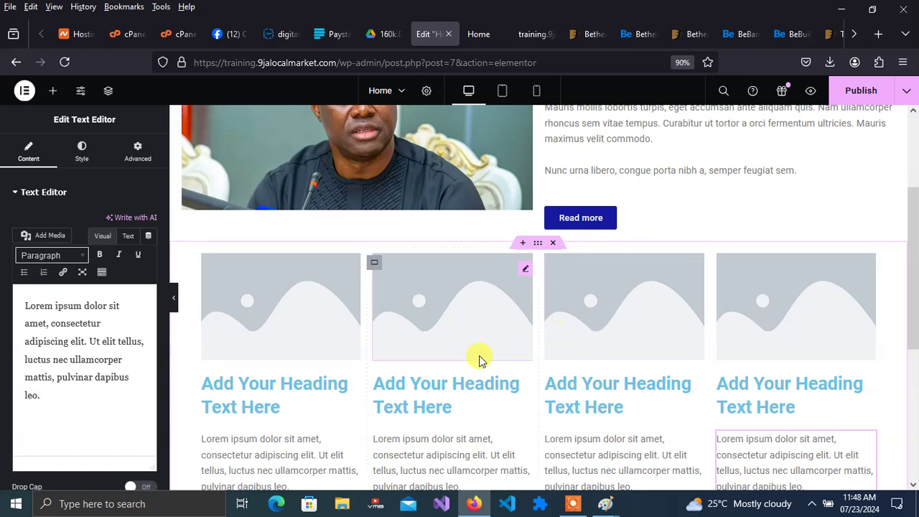
{"action": "left_click", "coordinate": [869, 93]}
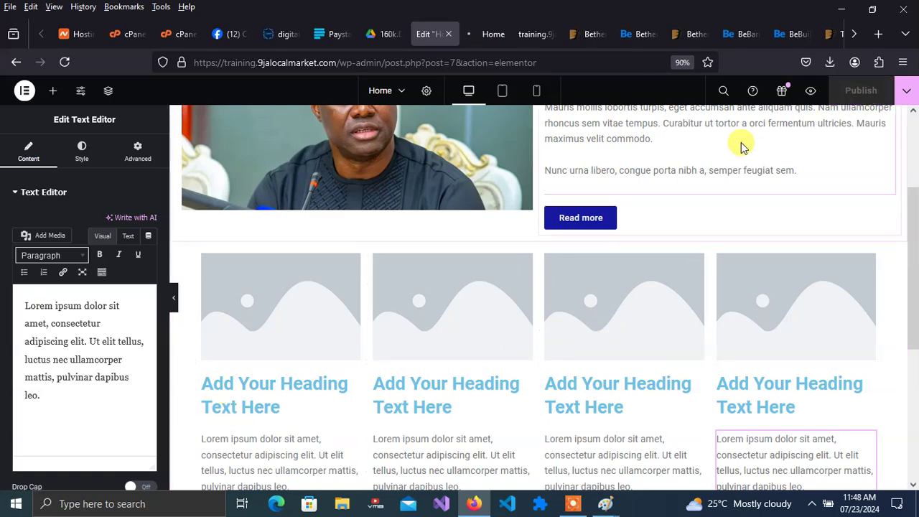
{"action": "left_click", "coordinate": [494, 36]}
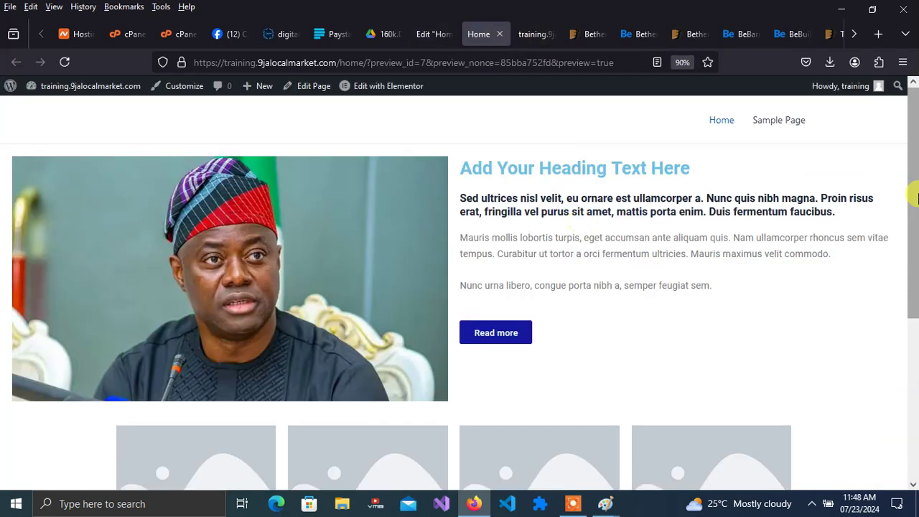
{"action": "left_click_drag", "start_coordinate": [915, 180], "coordinate": [916, 293]}
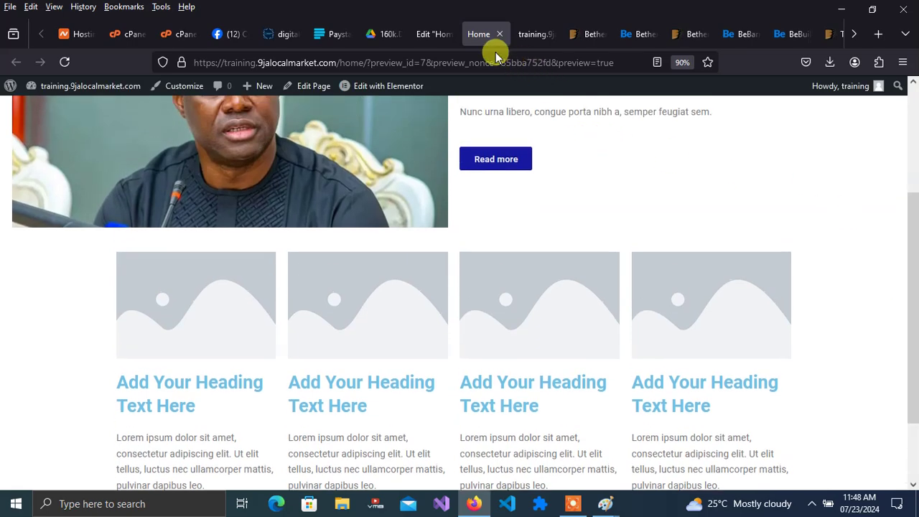
{"action": "left_click", "coordinate": [434, 34]}
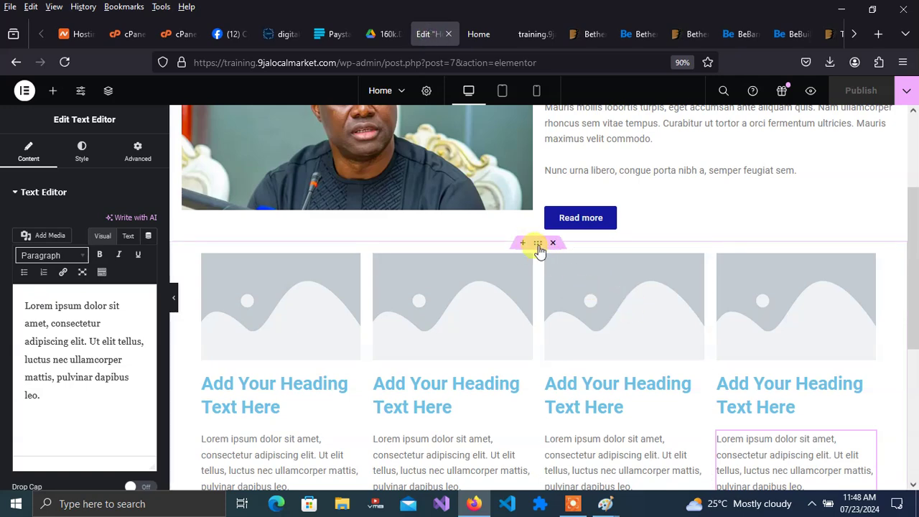
- Set the four-card container's Content Width to Full Width
{"action": "left_click", "coordinate": [539, 244]}
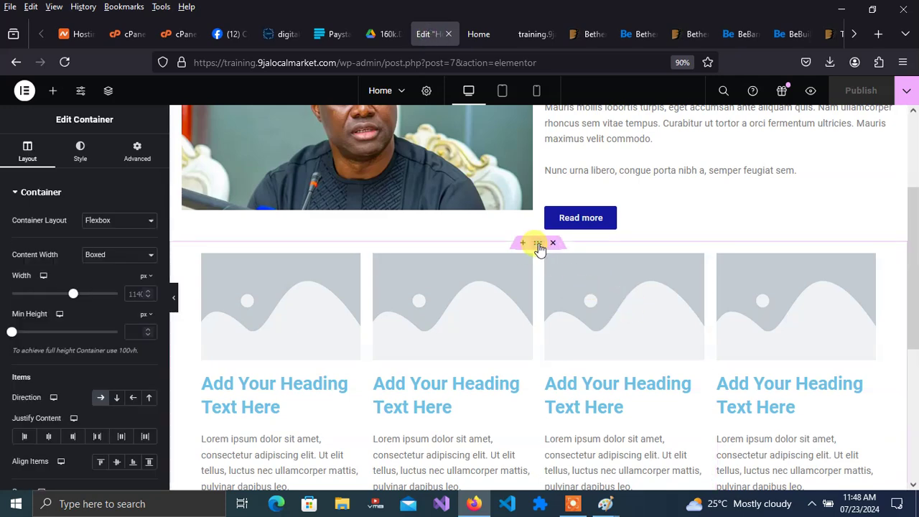
{"action": "left_click", "coordinate": [112, 260]}
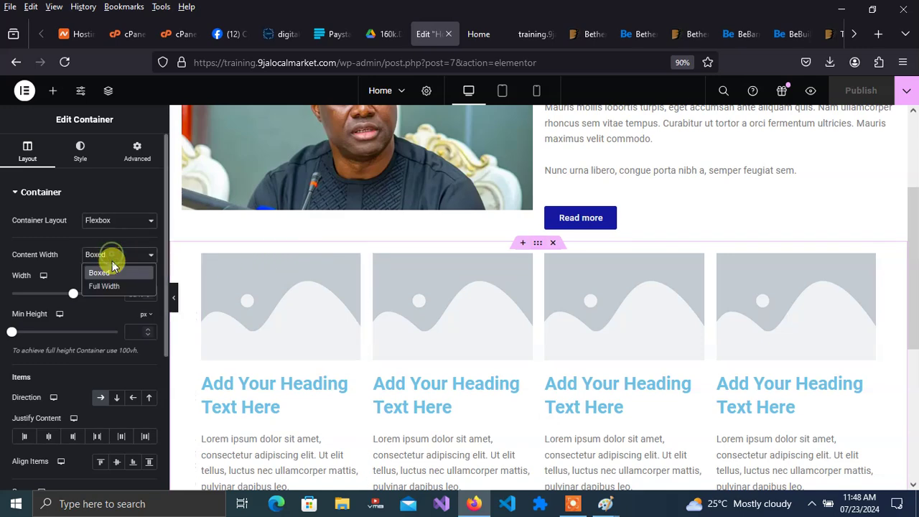
{"action": "left_click", "coordinate": [112, 282]}
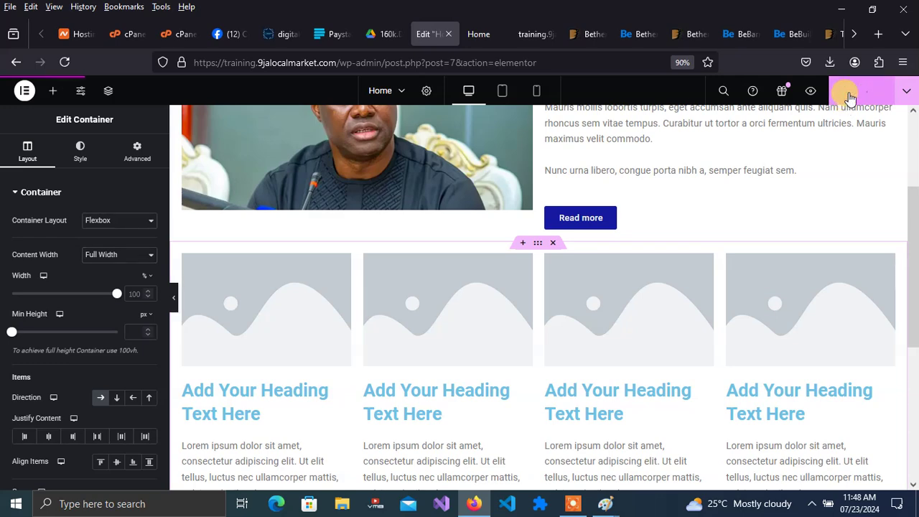
- Check the refreshed Home preview, scrolling to the four cards above the Astra footer
{"action": "left_click", "coordinate": [493, 37]}
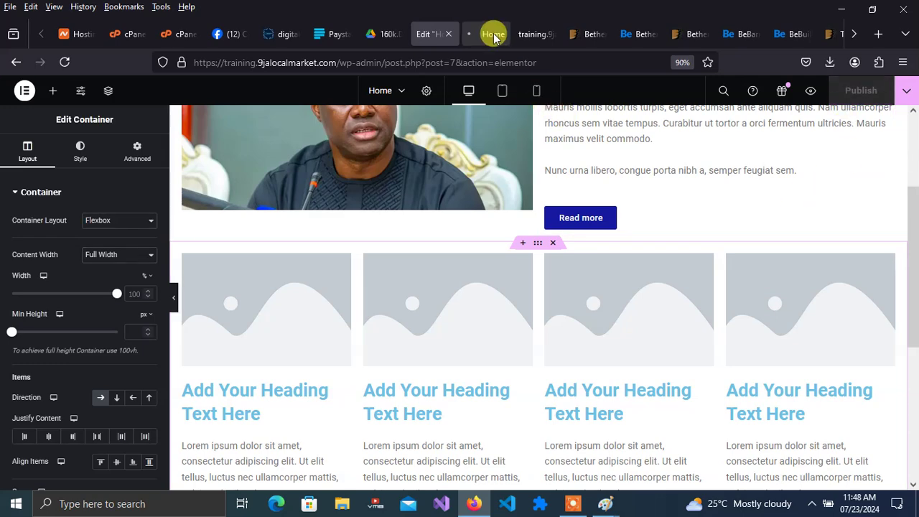
{"action": "left_click", "coordinate": [494, 37]}
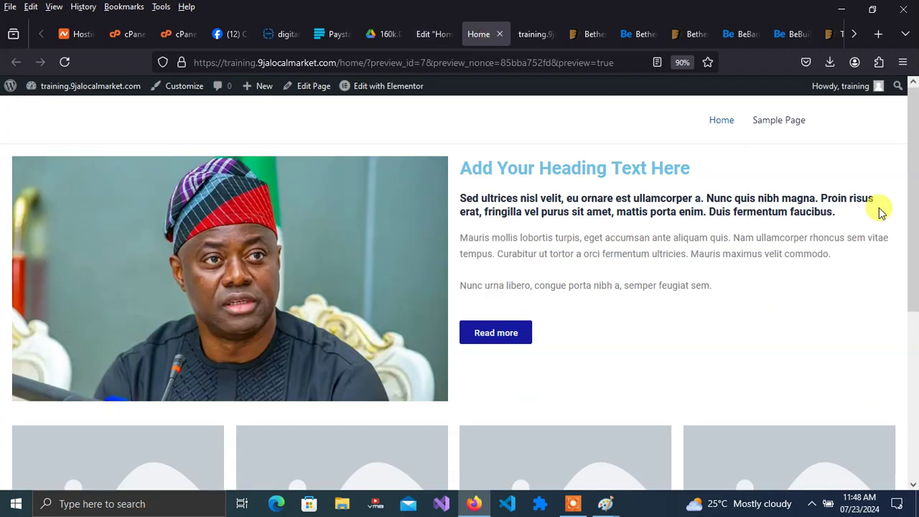
{"action": "left_click_drag", "start_coordinate": [911, 191], "coordinate": [914, 365]}
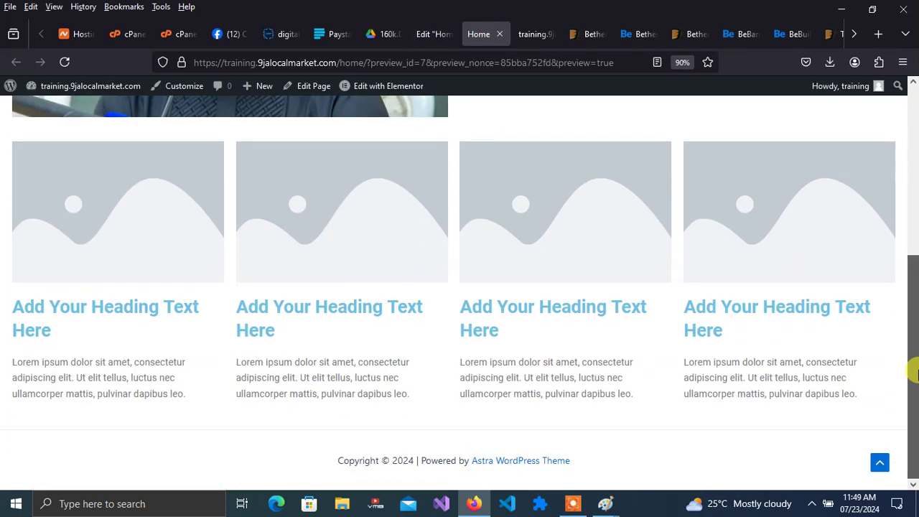
{"action": "left_click_drag", "start_coordinate": [913, 373], "coordinate": [914, 420]}
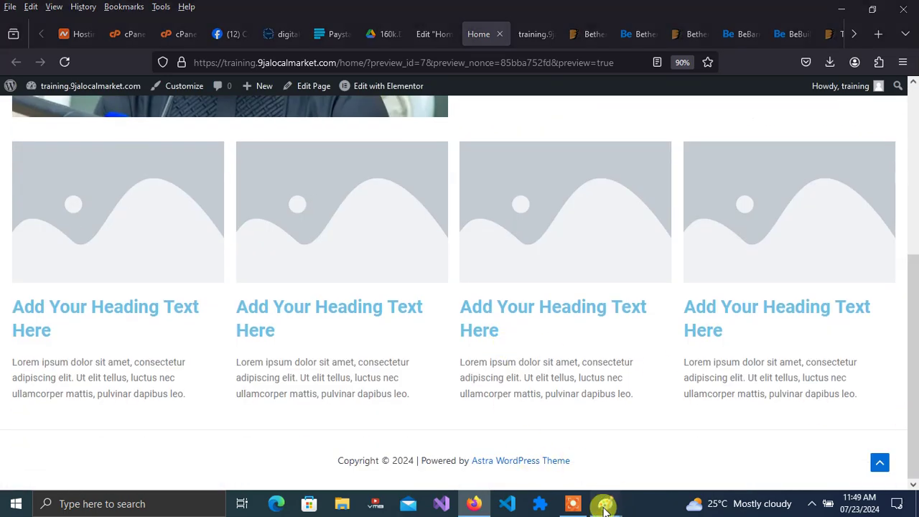
{"action": "mouse_move", "coordinate": [604, 509]}
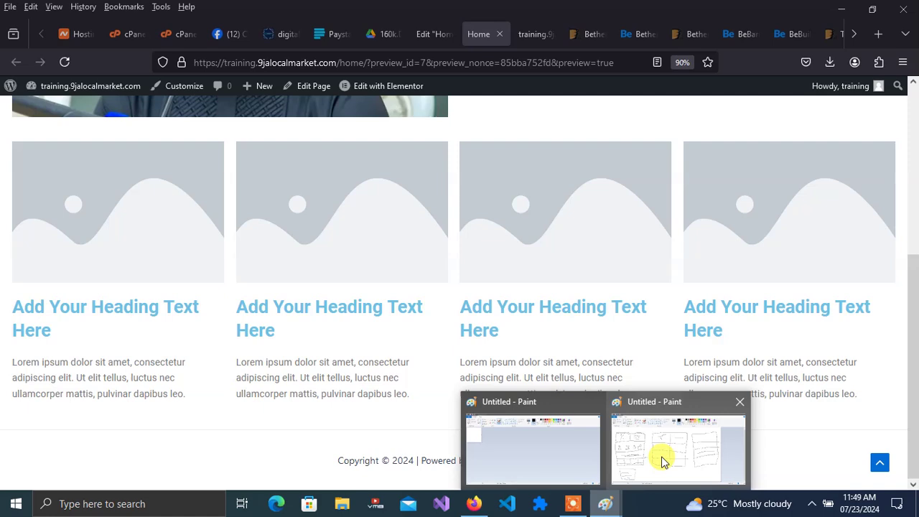
{"action": "left_click", "coordinate": [662, 461]}
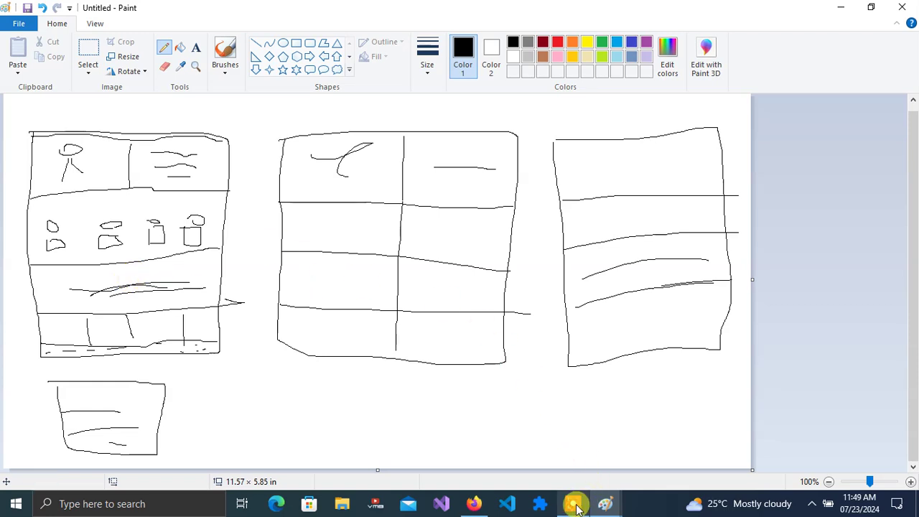
{"action": "left_click", "coordinate": [475, 504]}
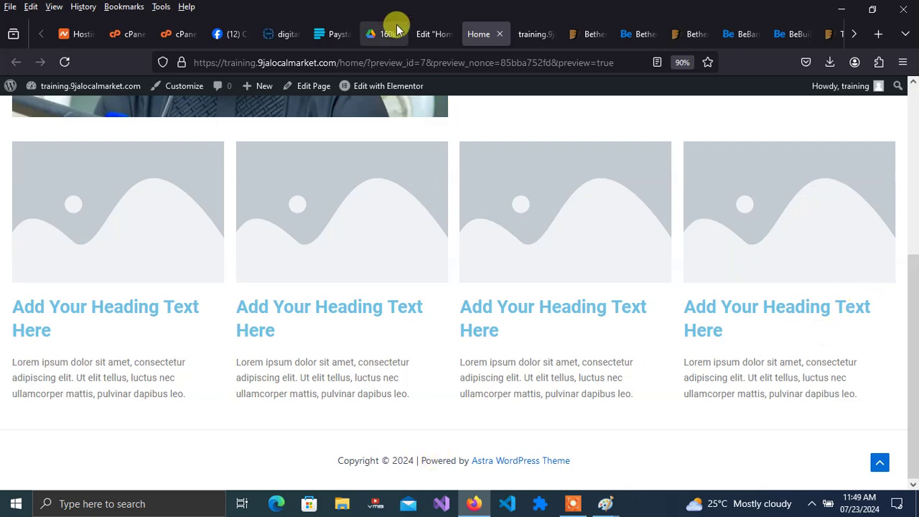
- Add a single-row Flexbox container below the four-card row and bring up the Elements widget panel
{"action": "left_click", "coordinate": [427, 34]}
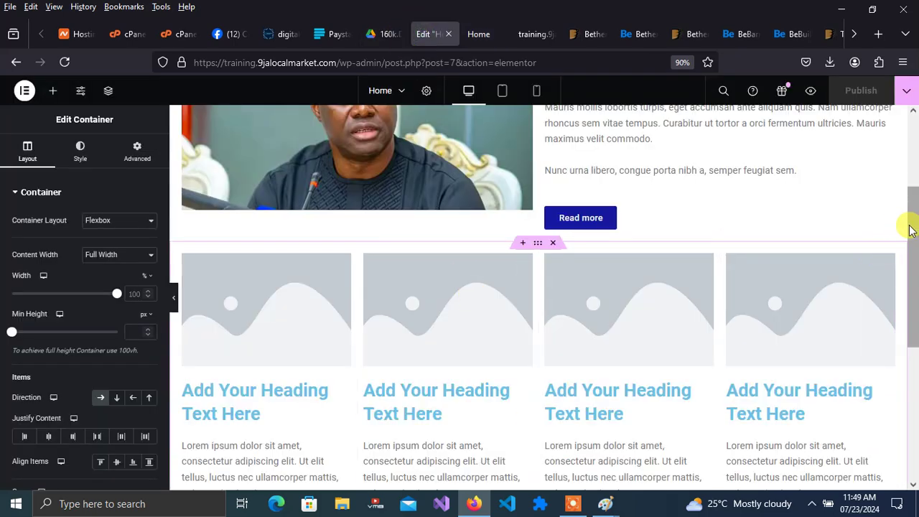
{"action": "left_click_drag", "start_coordinate": [910, 230], "coordinate": [719, 366]}
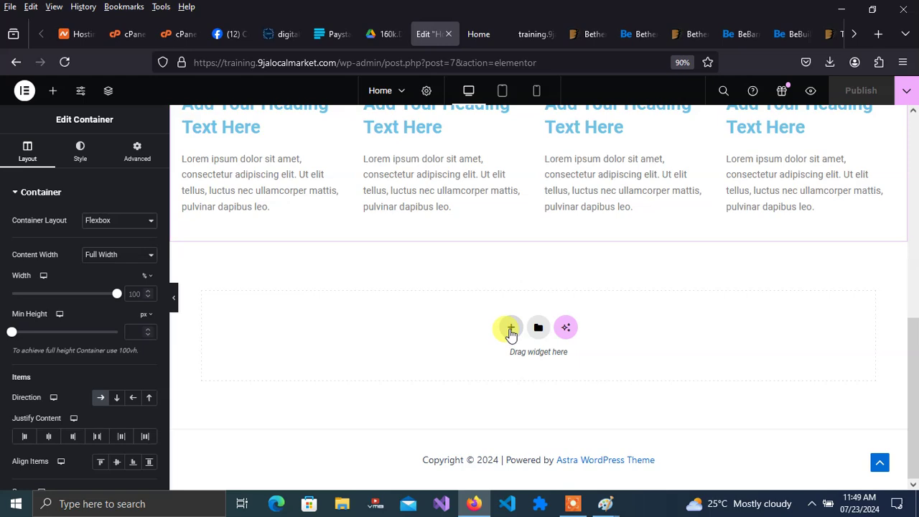
{"action": "left_click", "coordinate": [510, 329]}
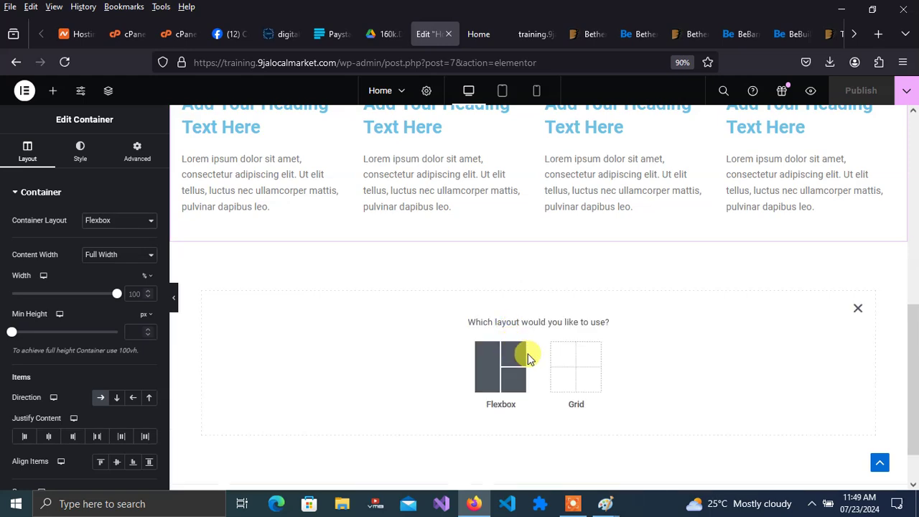
{"action": "left_click", "coordinate": [496, 375]}
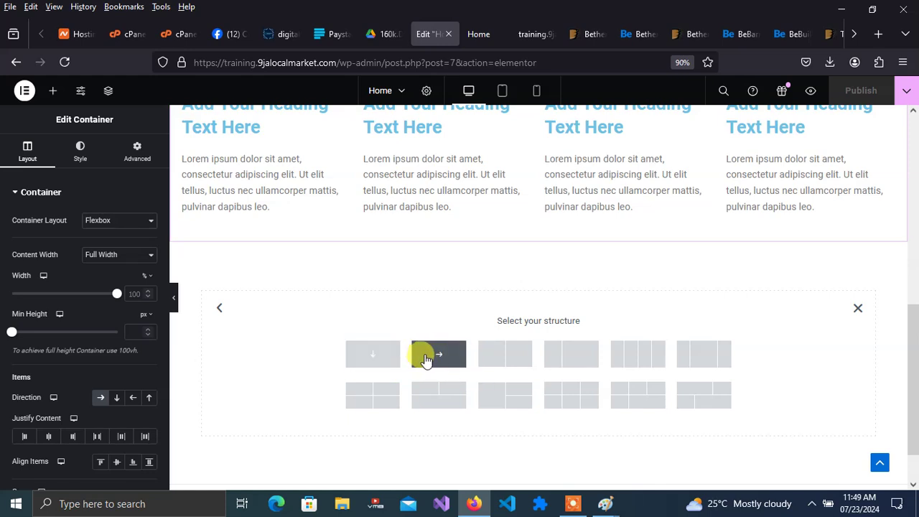
{"action": "left_click", "coordinate": [426, 359]}
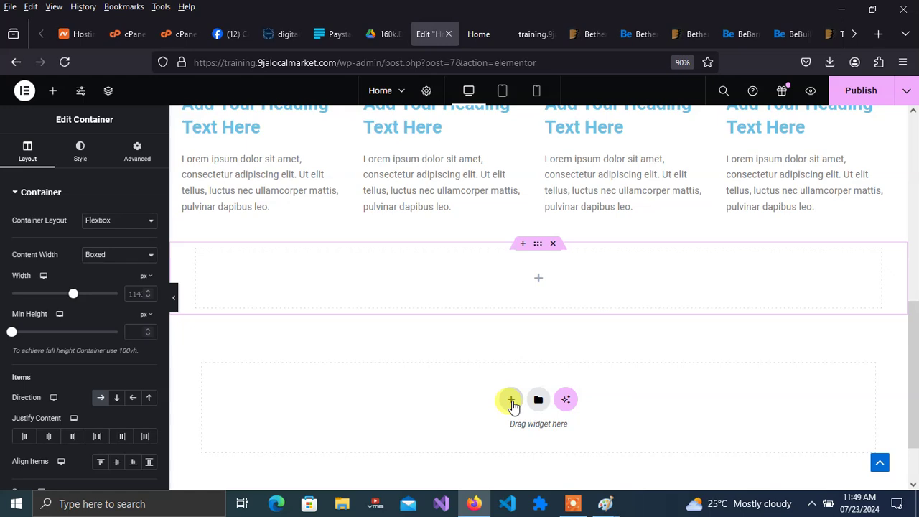
{"action": "left_click", "coordinate": [540, 280]}
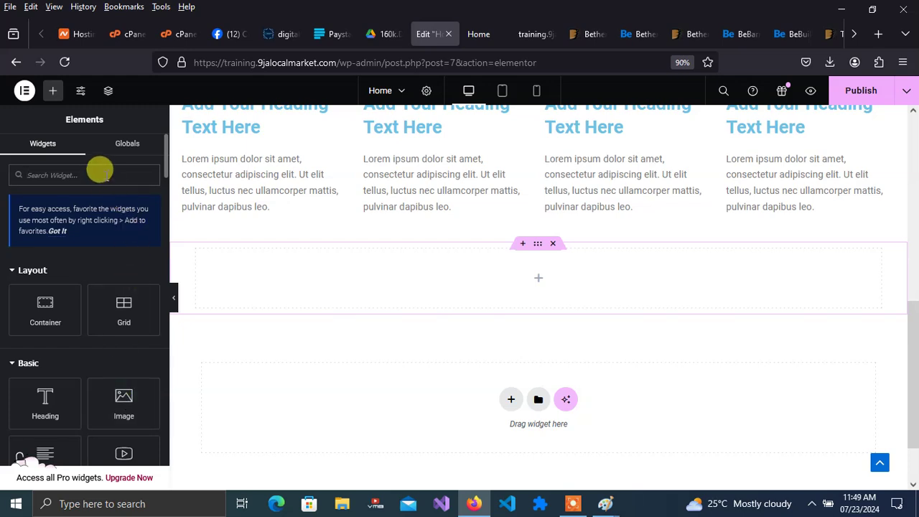
- Search widgets for 'tes', drop a Video widget into the new container, keeping YouTube as source
{"action": "type", "text": "tes"}
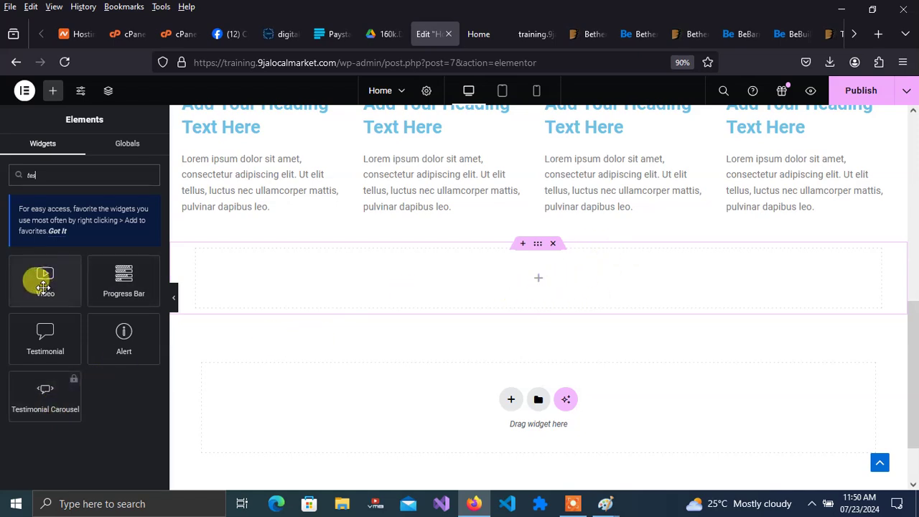
{"action": "left_click_drag", "start_coordinate": [43, 282], "coordinate": [547, 280]}
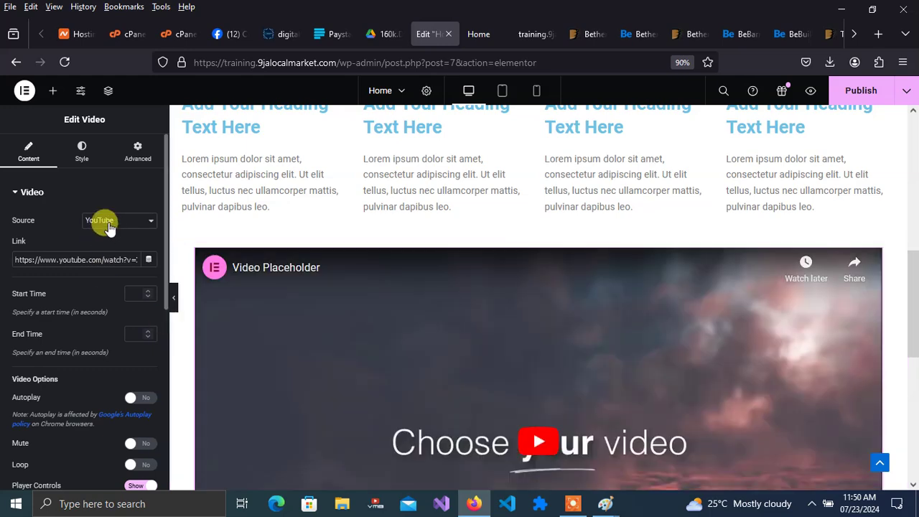
{"action": "left_click", "coordinate": [140, 221]}
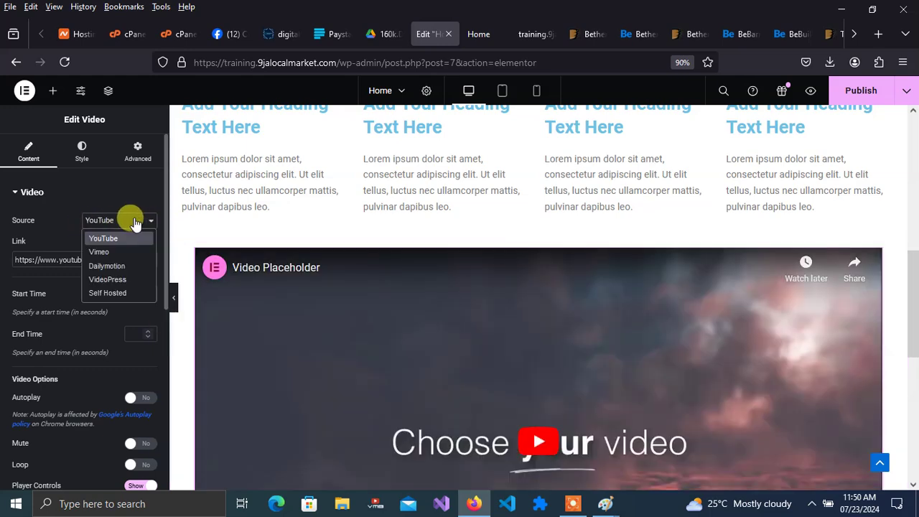
{"action": "left_click", "coordinate": [133, 219]}
{"action": "left_click", "coordinate": [132, 219]}
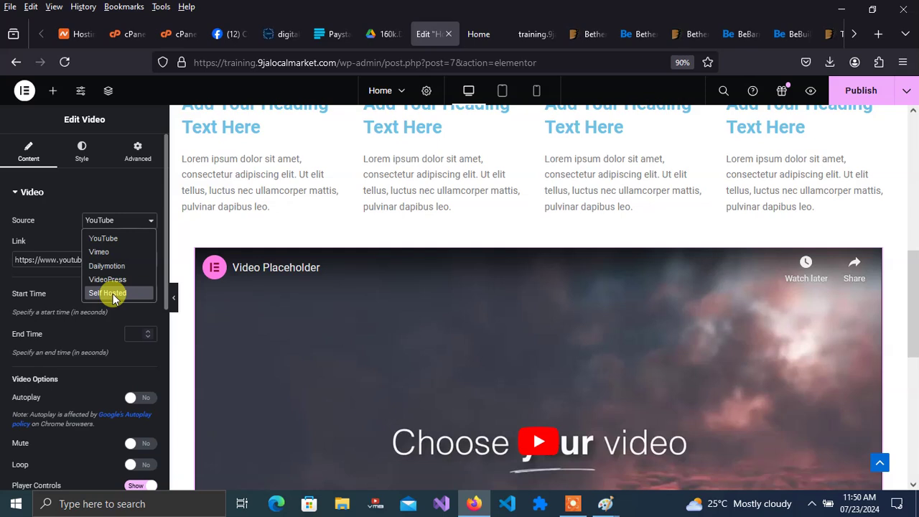
{"action": "left_click", "coordinate": [123, 220]}
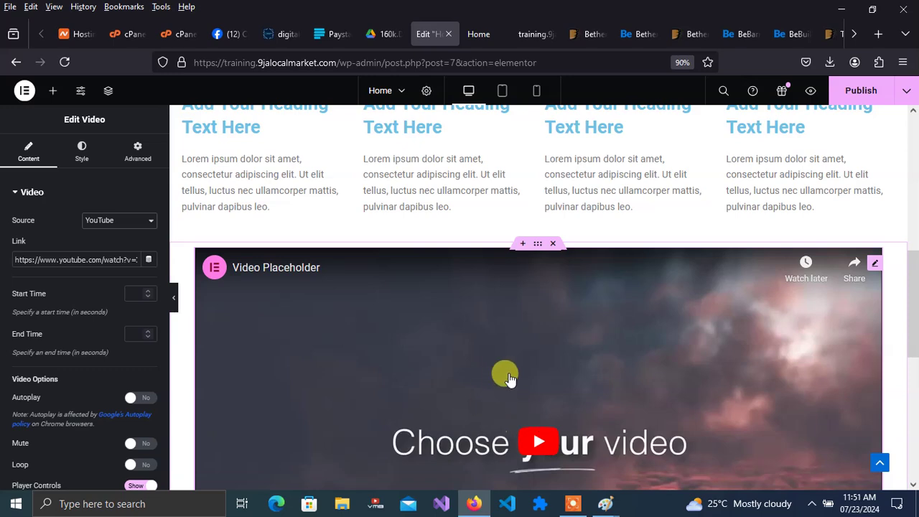
{"action": "left_click", "coordinate": [739, 35]}
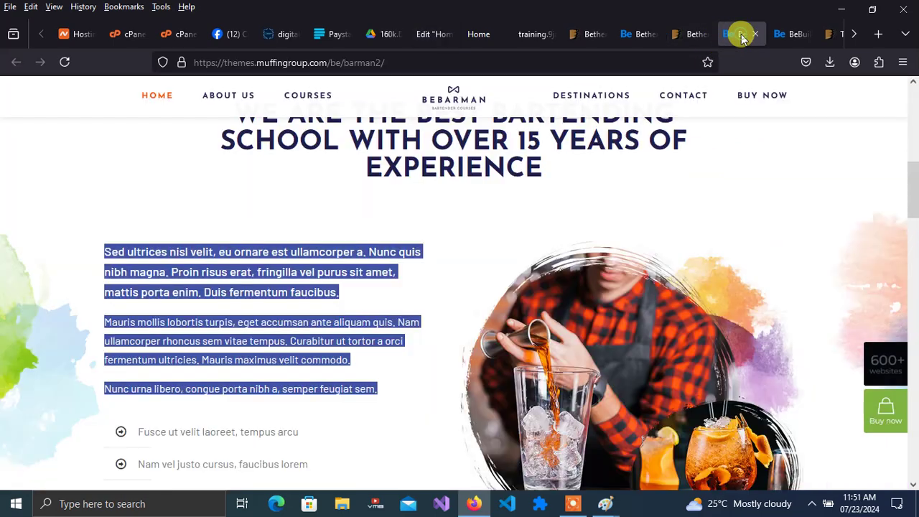
- Go to YouTube and search for 'beautiful real estate' videos
{"action": "left_click", "coordinate": [585, 61]}
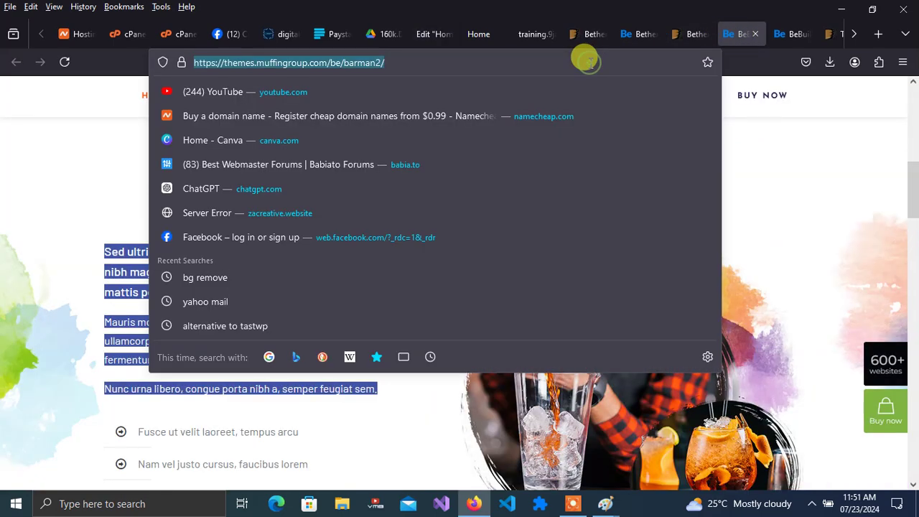
{"action": "left_click", "coordinate": [308, 92]}
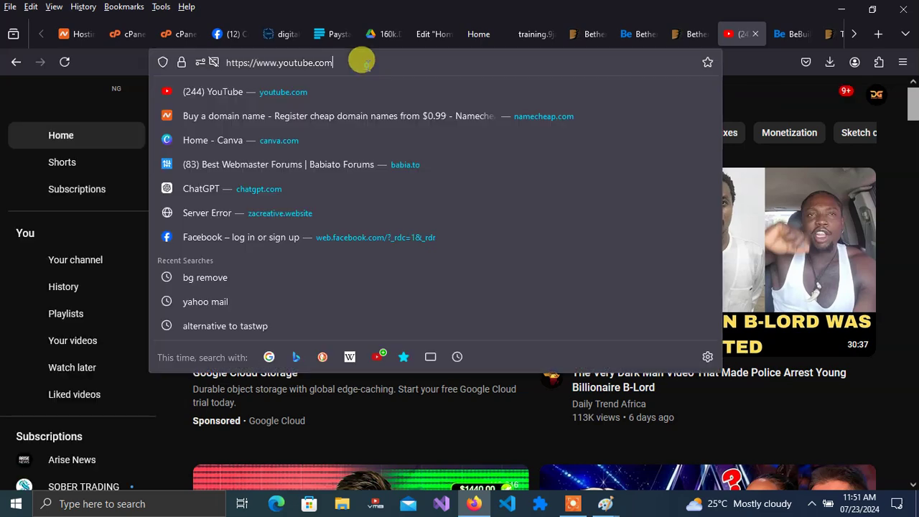
{"action": "left_click", "coordinate": [363, 63]}
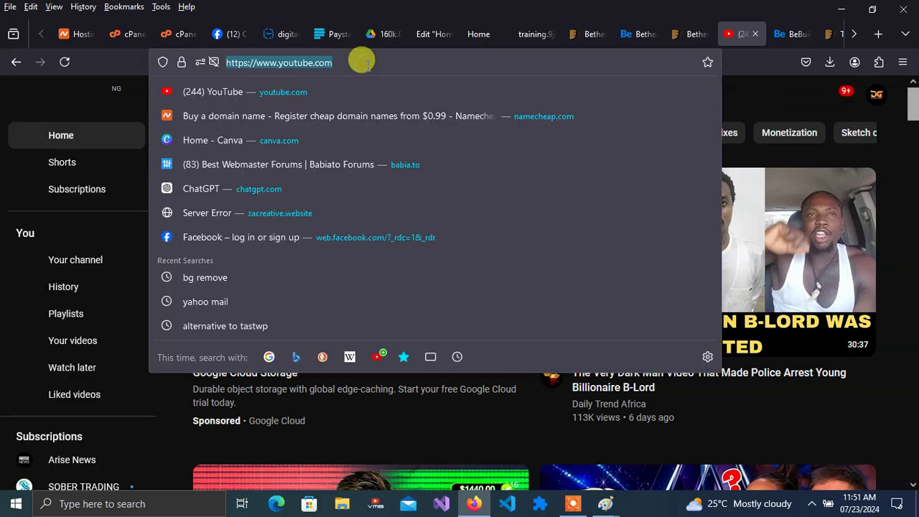
{"action": "left_click", "coordinate": [790, 108]}
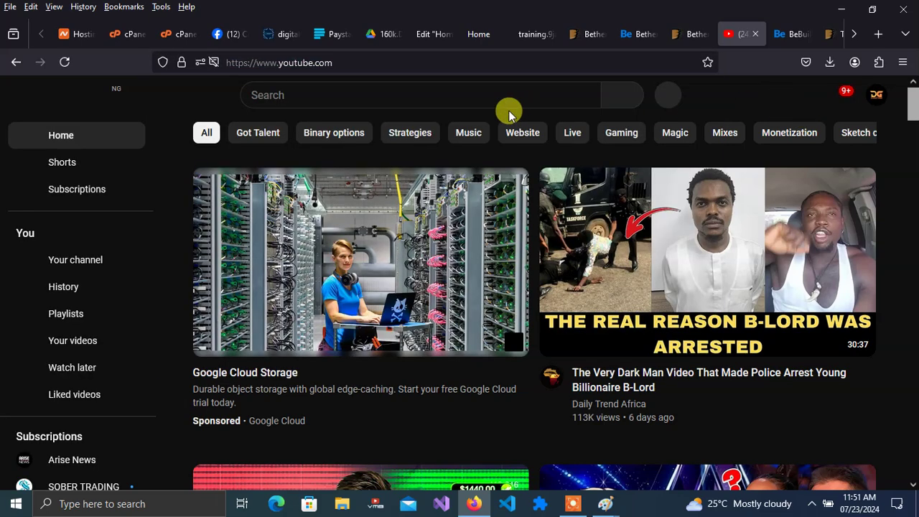
{"action": "left_click", "coordinate": [316, 94]}
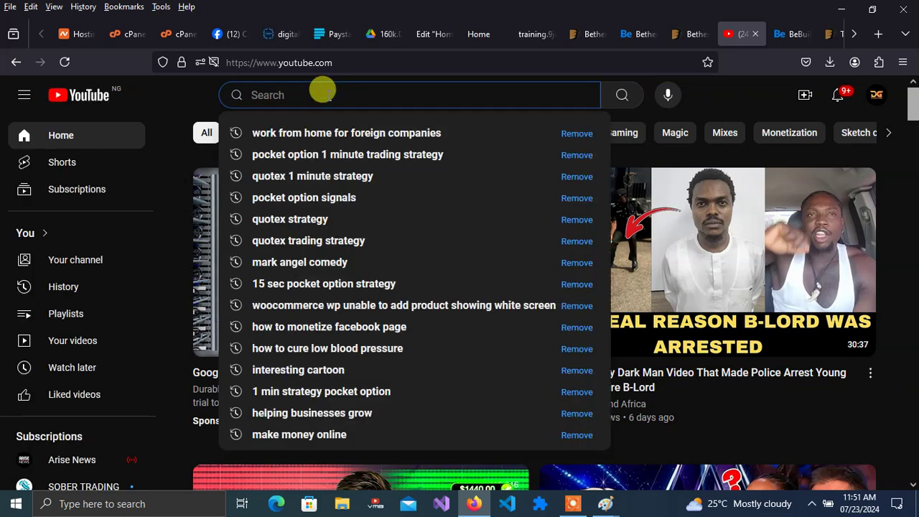
{"action": "type", "text": "beauti"}
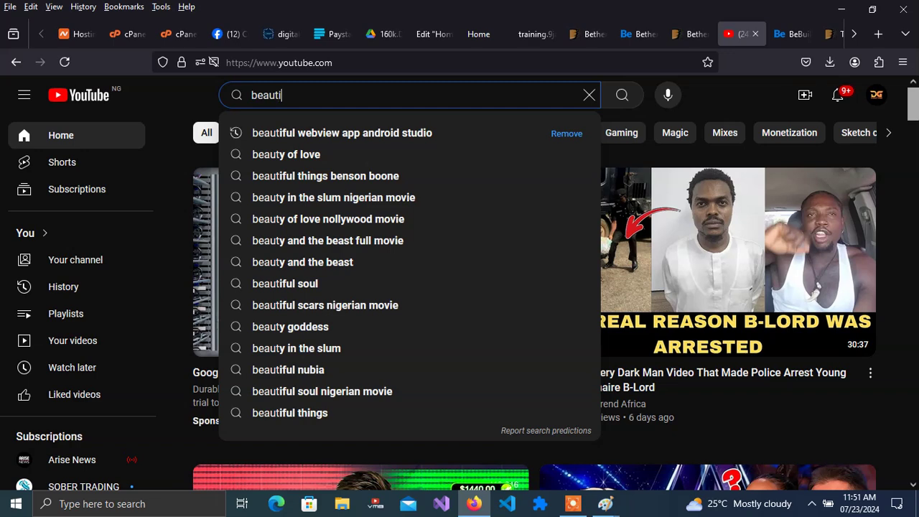
{"action": "type", "text": "f"}
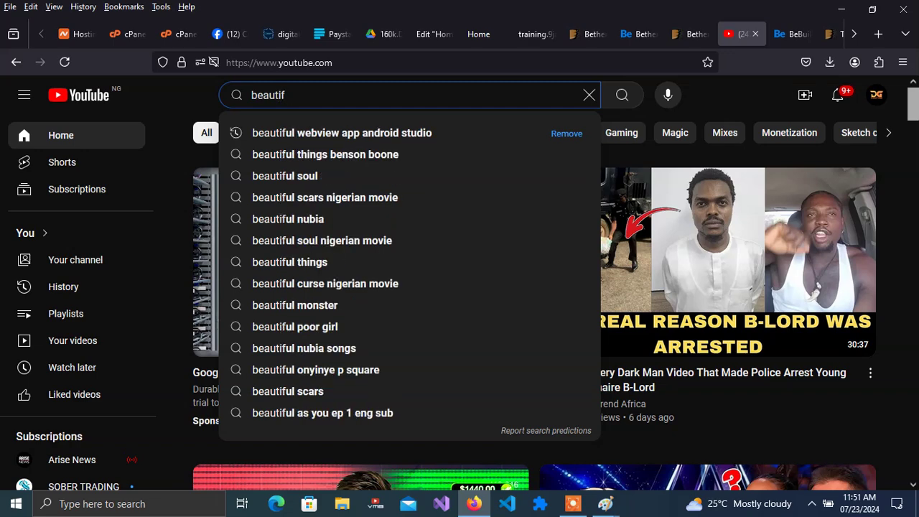
{"action": "type", "text": "ul re"}
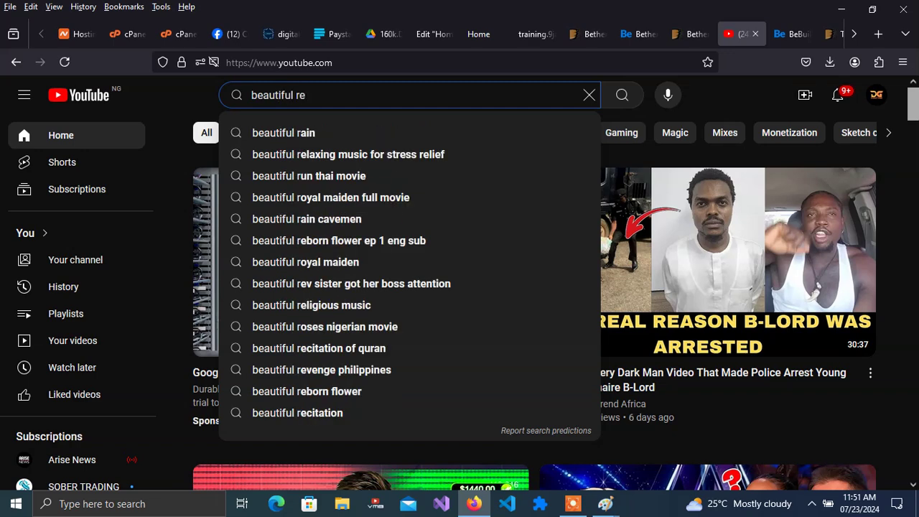
{"action": "type", "text": "al"}
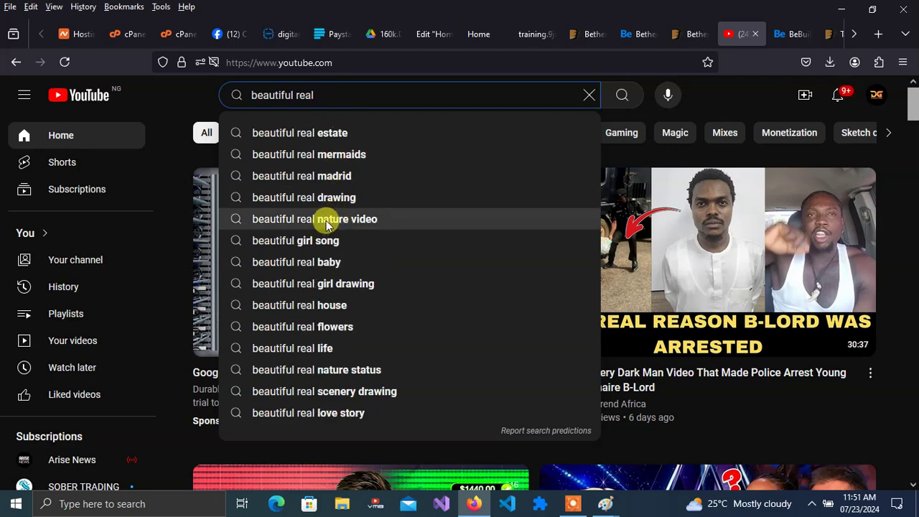
{"action": "left_click", "coordinate": [325, 141]}
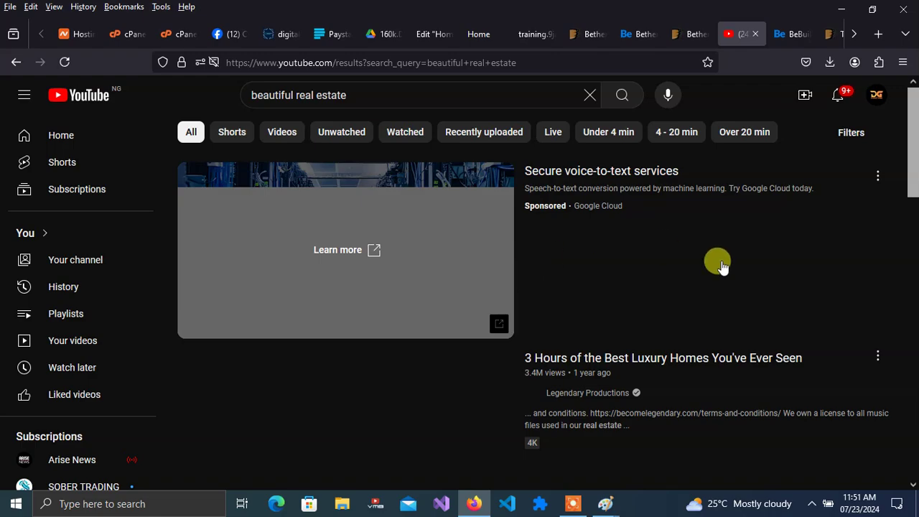
- Open 'The Definition of Perfection' video, copy its URL, and return to the Edit Home tab
{"action": "scroll", "coordinate": [910, 122], "scroll_direction": "down", "scroll_amount": 5}
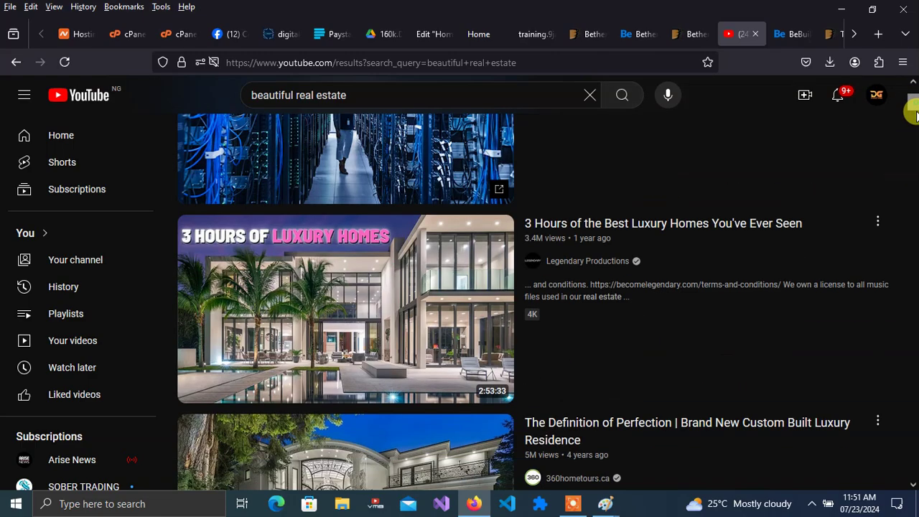
{"action": "scroll", "coordinate": [912, 122], "scroll_direction": "down", "scroll_amount": 1}
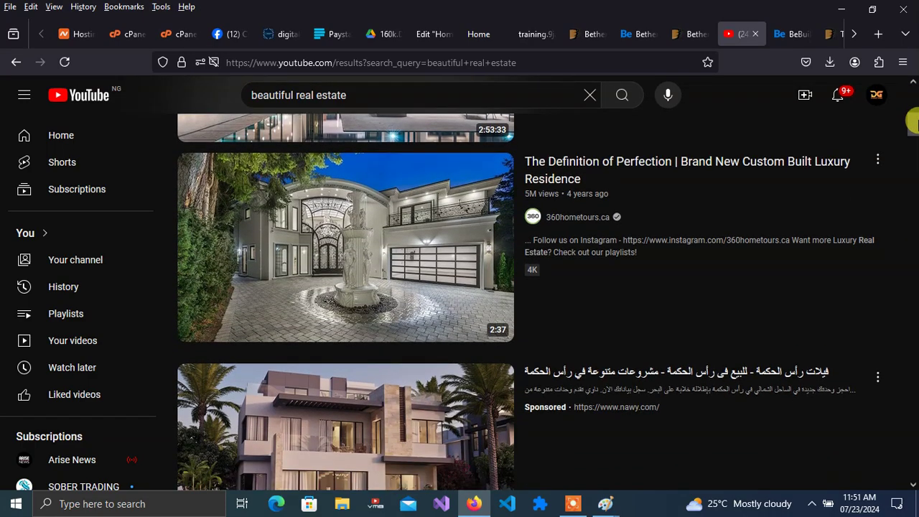
{"action": "scroll", "coordinate": [911, 122], "scroll_direction": "down", "scroll_amount": 6}
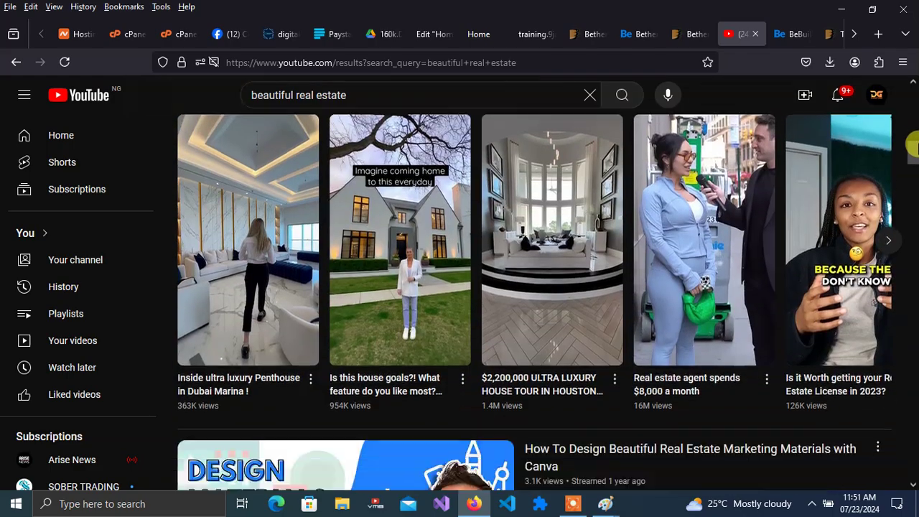
{"action": "left_click_drag", "start_coordinate": [912, 146], "coordinate": [902, 118]}
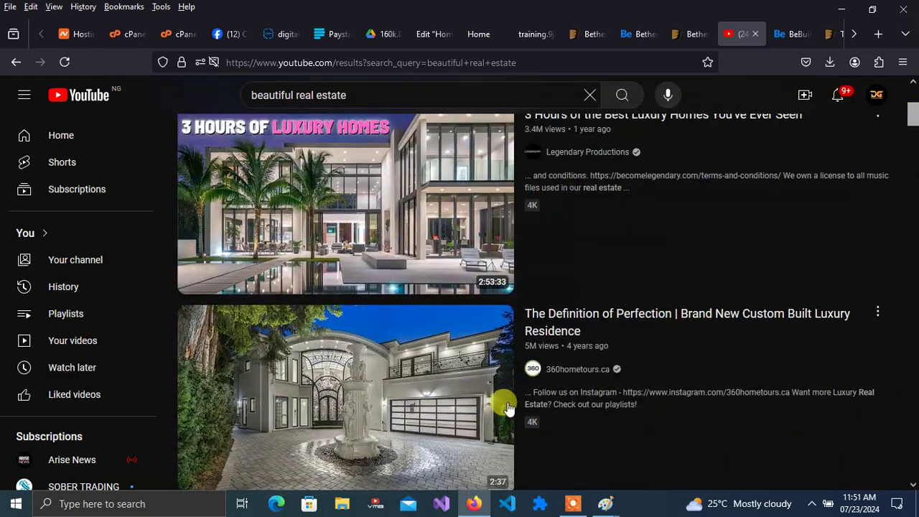
{"action": "left_click", "coordinate": [375, 409]}
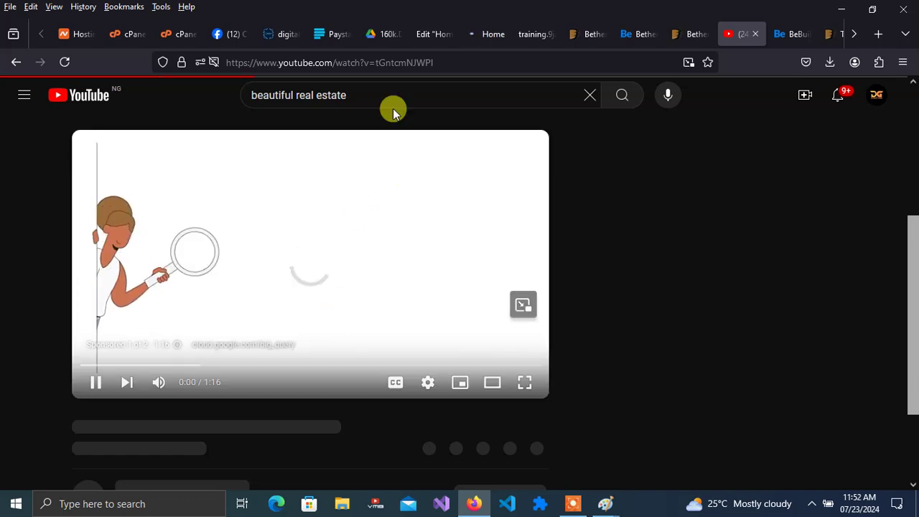
{"action": "left_click_drag", "start_coordinate": [445, 57], "coordinate": [215, 51]}
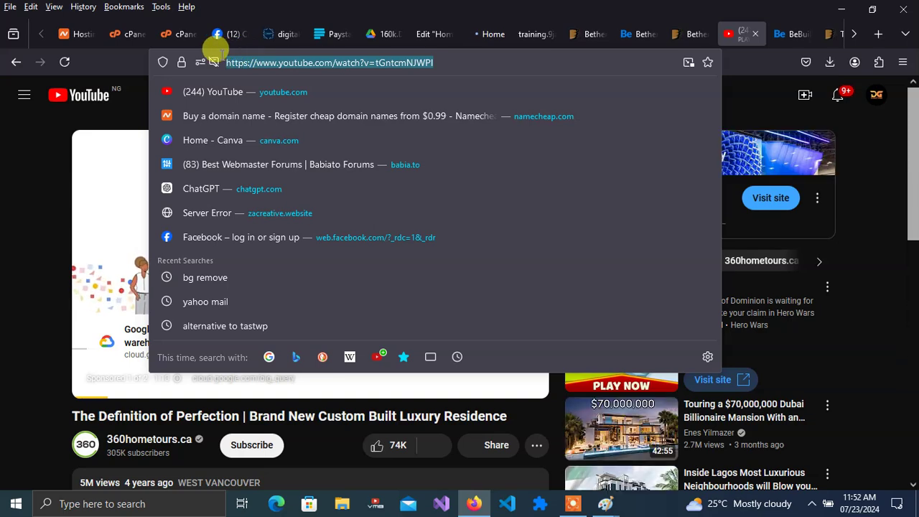
{"action": "left_click", "coordinate": [428, 34]}
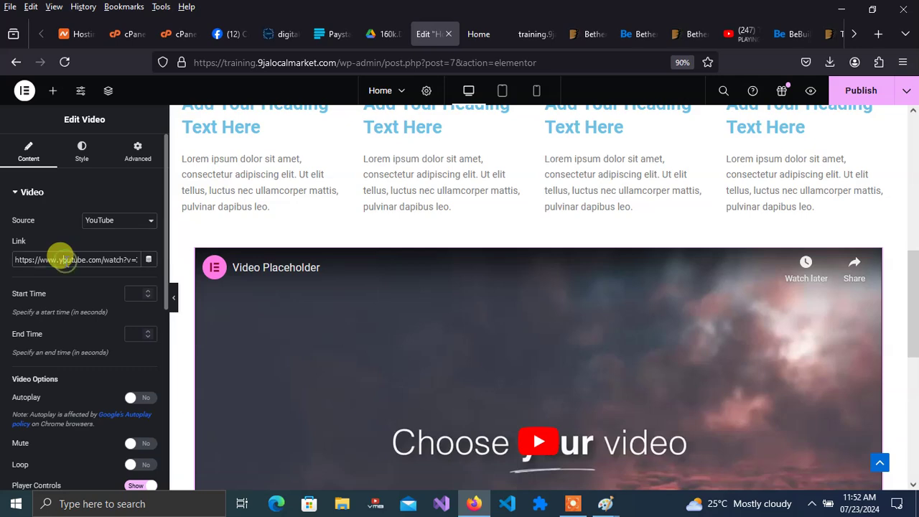
- Paste The Definition of Perfection URL into the Video widget's Link field and publish
{"action": "triple_click", "coordinate": [60, 257]}
{"action": "key", "text": "ctrl+v"}
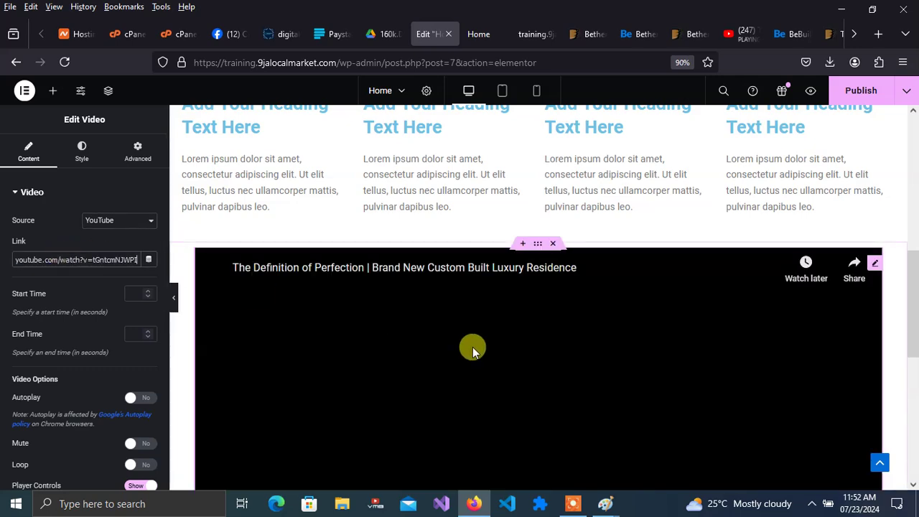
{"action": "scroll", "coordinate": [916, 267], "scroll_direction": "down", "scroll_amount": 3}
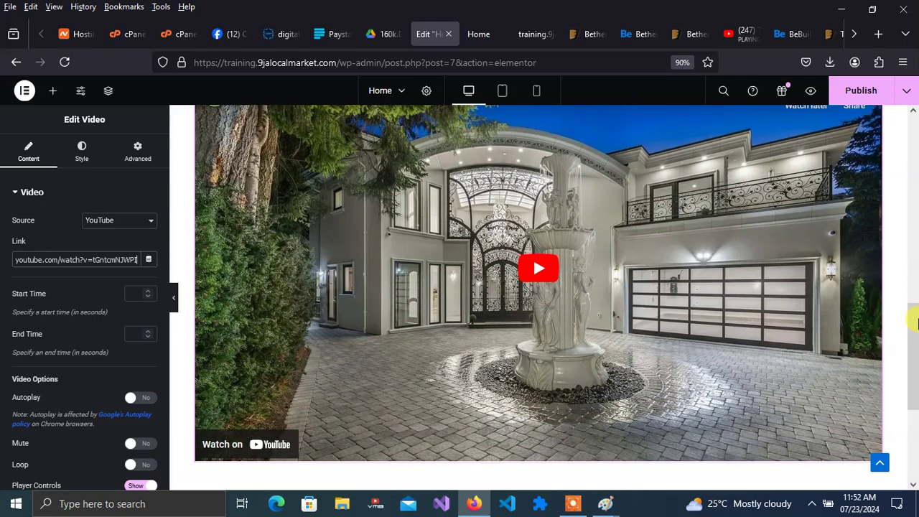
{"action": "left_click", "coordinate": [874, 90]}
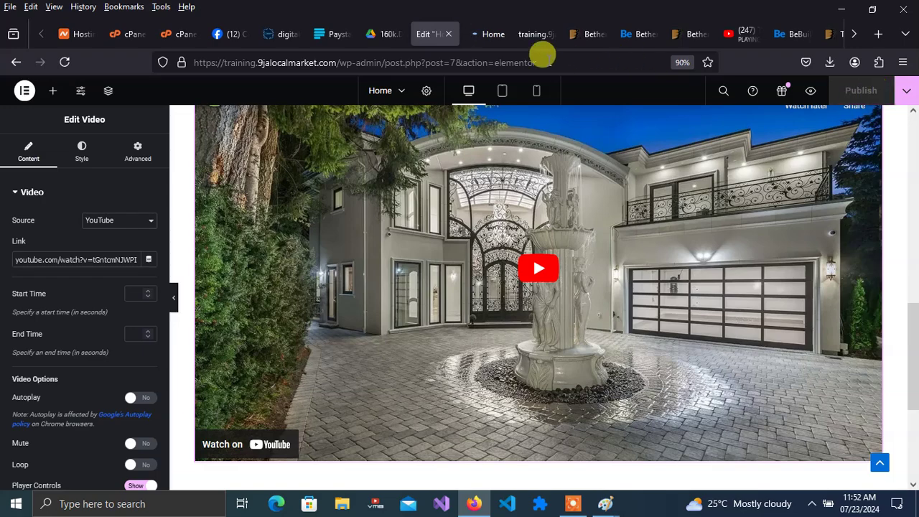
- Scroll through the Home page preview, then view the live front page still listing 'Hello world!'
{"action": "left_click", "coordinate": [485, 41]}
{"action": "left_click_drag", "start_coordinate": [913, 158], "coordinate": [916, 386]}
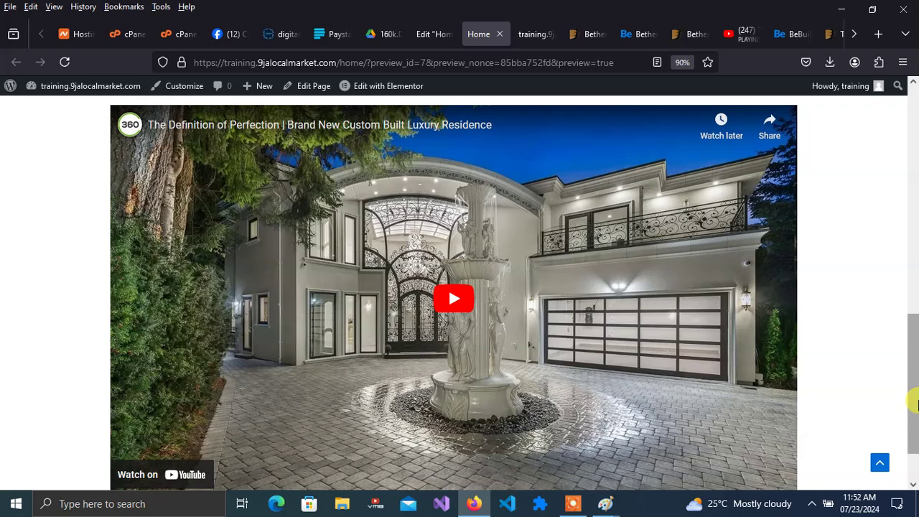
{"action": "left_click_drag", "start_coordinate": [916, 392], "coordinate": [917, 405]}
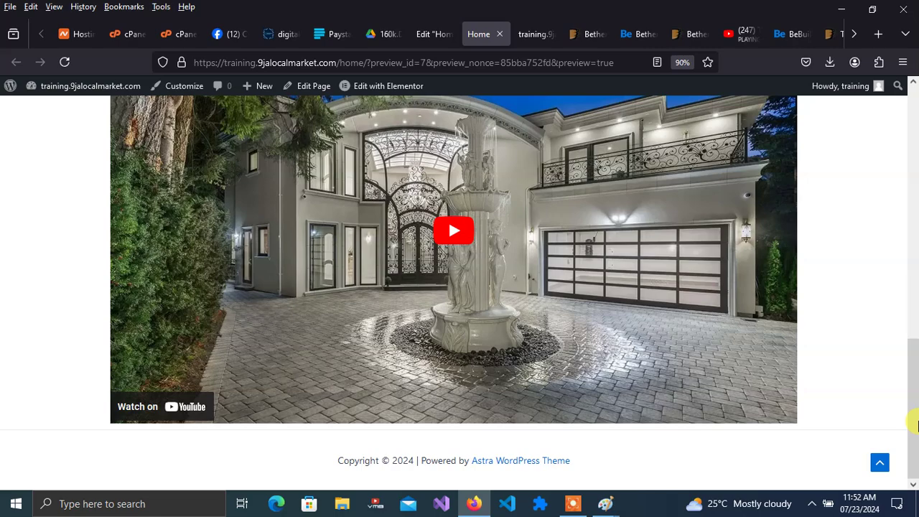
{"action": "left_click_drag", "start_coordinate": [917, 425], "coordinate": [905, 149]}
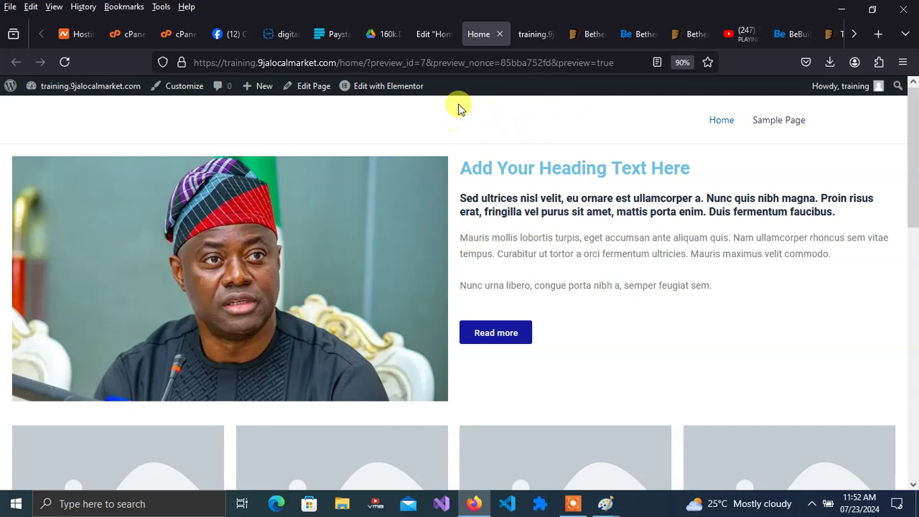
{"action": "left_click", "coordinate": [536, 34]}
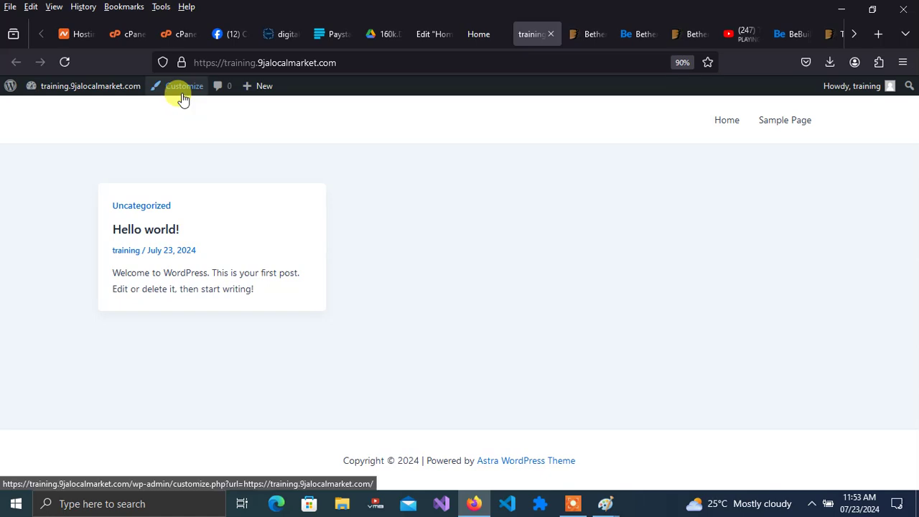
- In Customizer Homepage Settings, choose a static page with Home as homepage, publish, and exit
{"action": "left_click", "coordinate": [92, 92]}
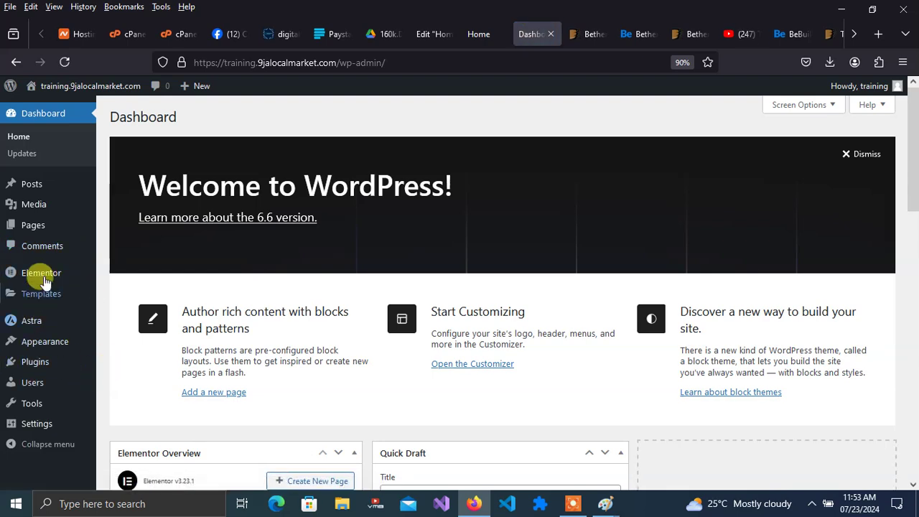
{"action": "mouse_move", "coordinate": [45, 345]}
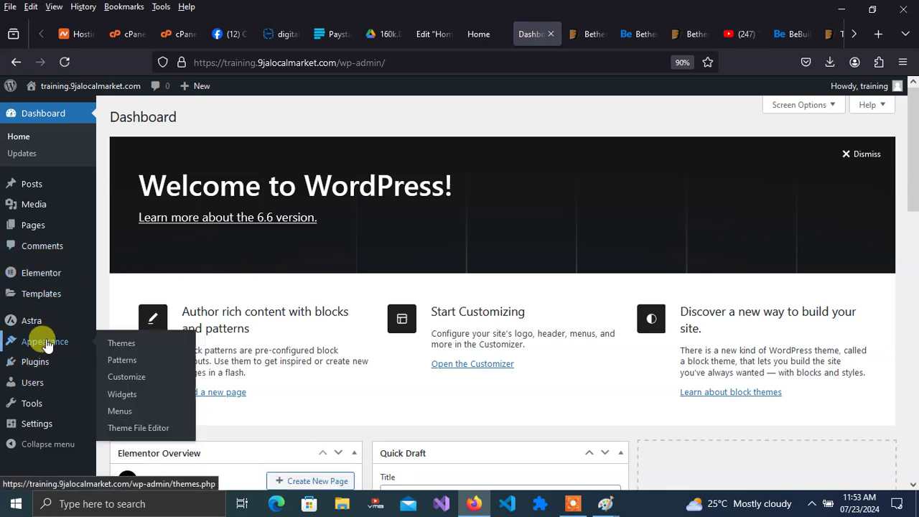
{"action": "left_click", "coordinate": [134, 379]}
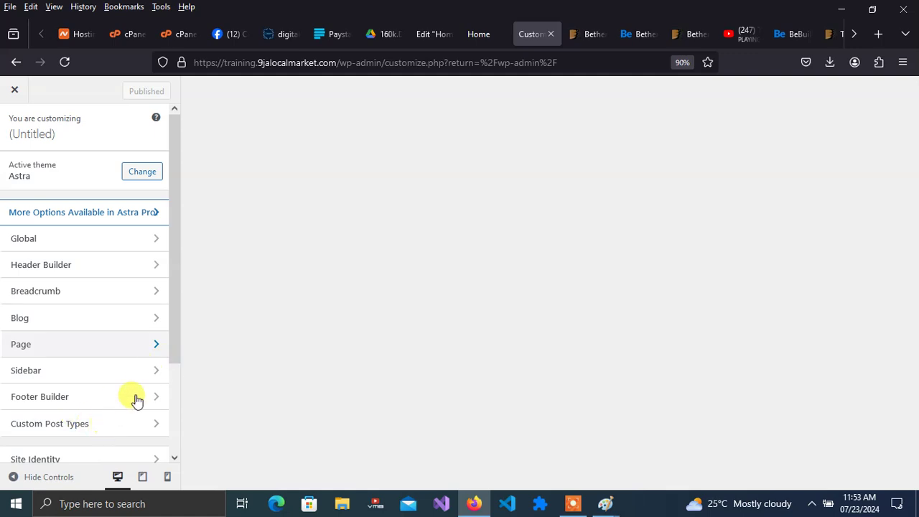
{"action": "left_click_drag", "start_coordinate": [174, 268], "coordinate": [177, 390]}
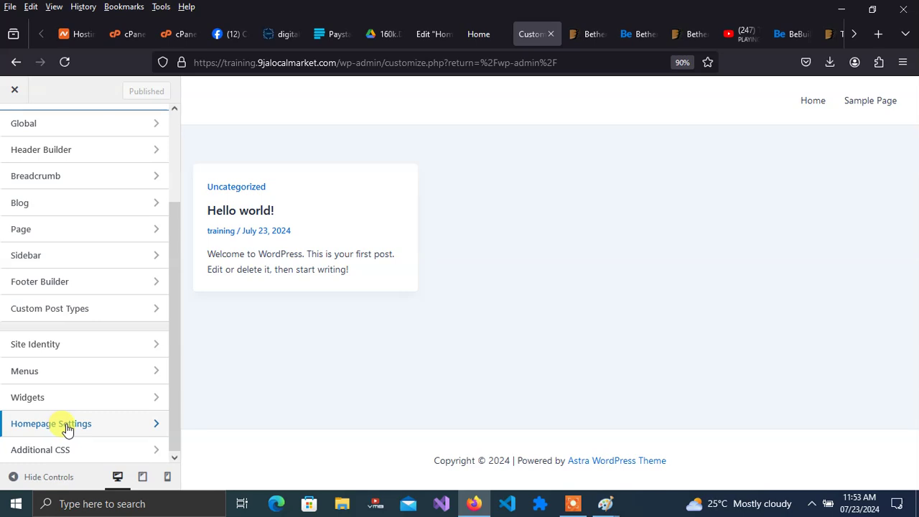
{"action": "left_click", "coordinate": [67, 425]}
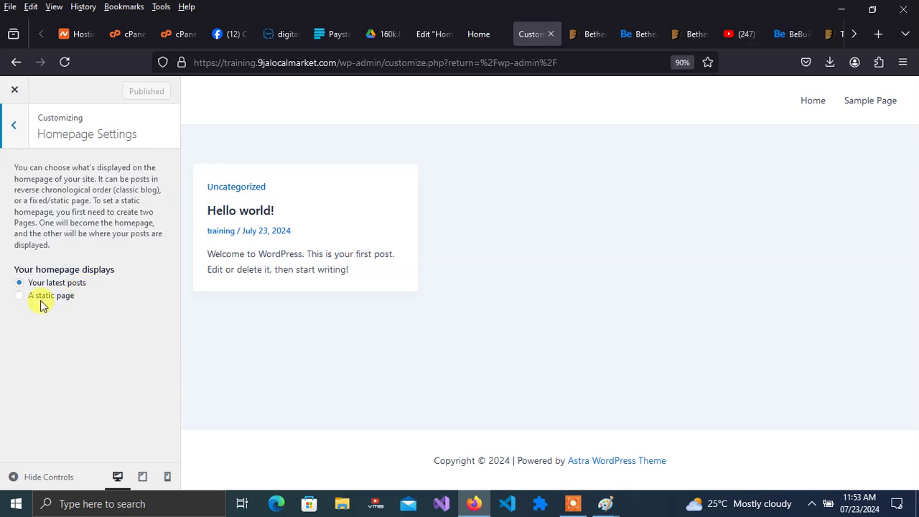
{"action": "left_click", "coordinate": [18, 297]}
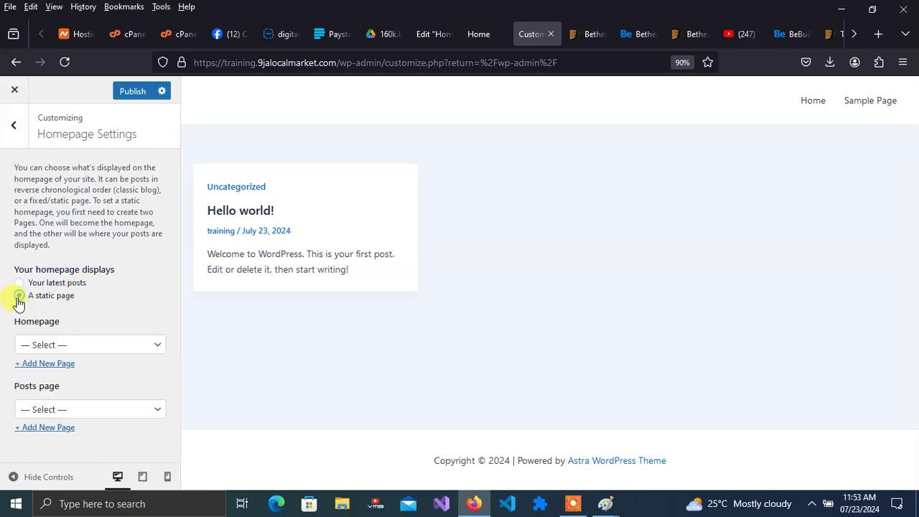
{"action": "left_click", "coordinate": [92, 347]}
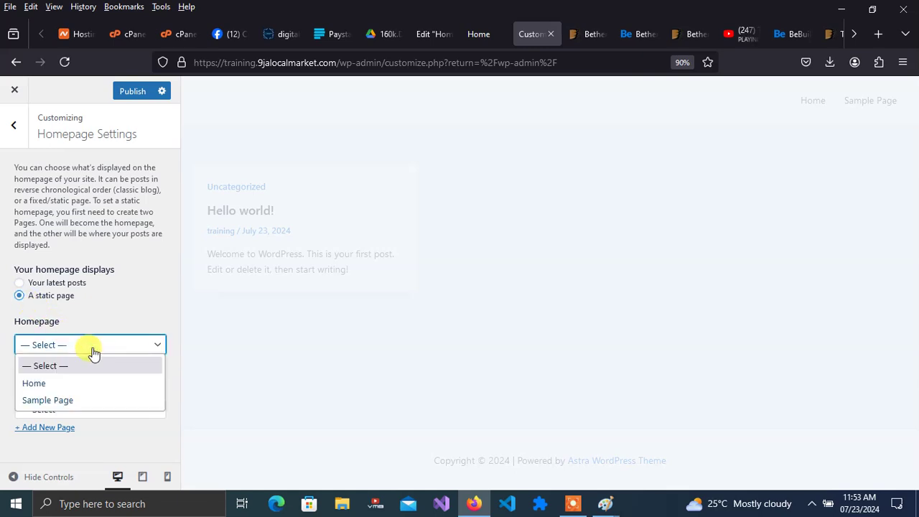
{"action": "left_click", "coordinate": [46, 385]}
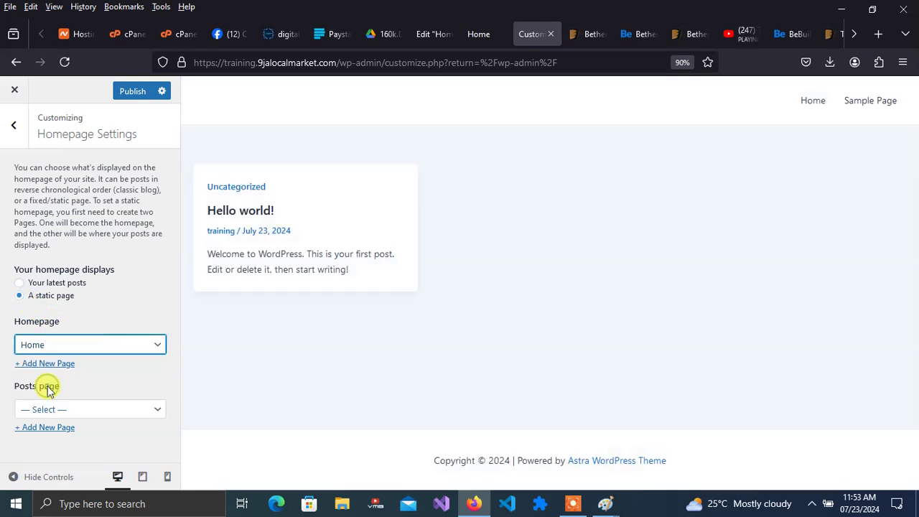
{"action": "left_click", "coordinate": [135, 93]}
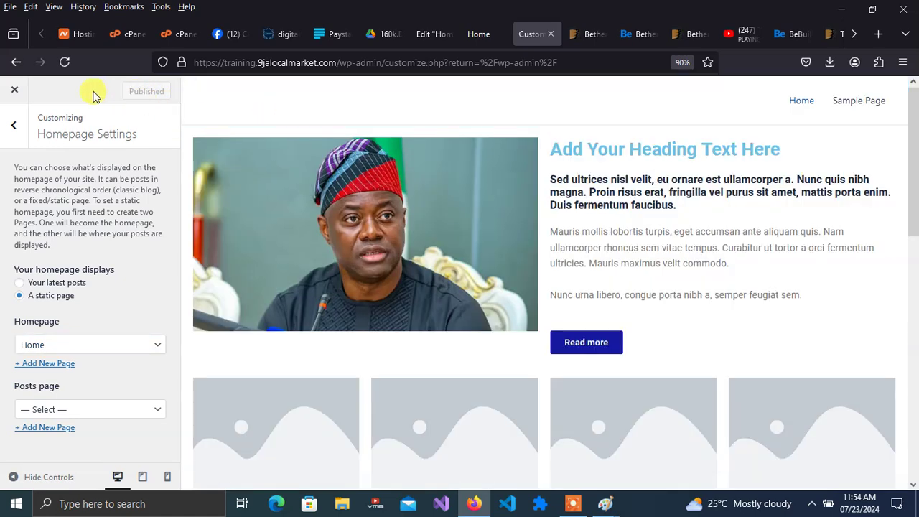
{"action": "left_click", "coordinate": [14, 90]}
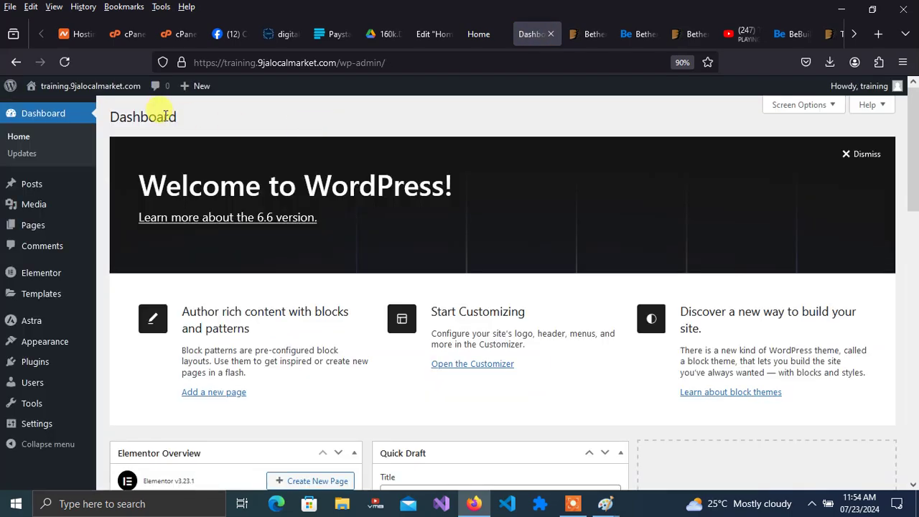
- Visit the live site and scroll its front page, now showing the Home page with video
{"action": "mouse_move", "coordinate": [98, 86]}
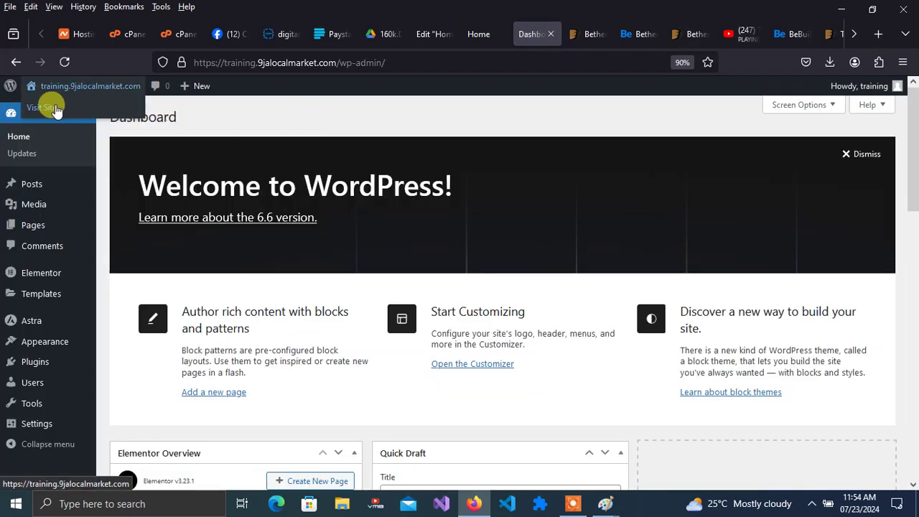
{"action": "left_click", "coordinate": [91, 107]}
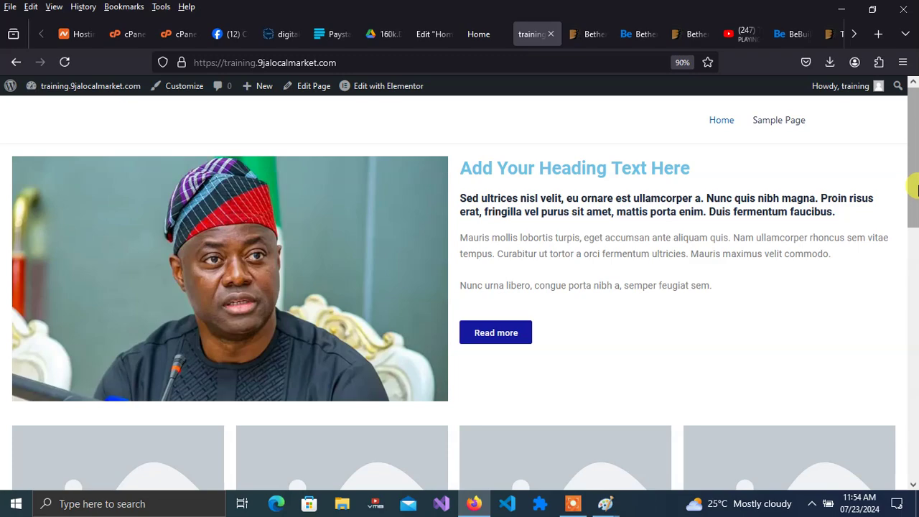
{"action": "left_click_drag", "start_coordinate": [912, 174], "coordinate": [914, 401]}
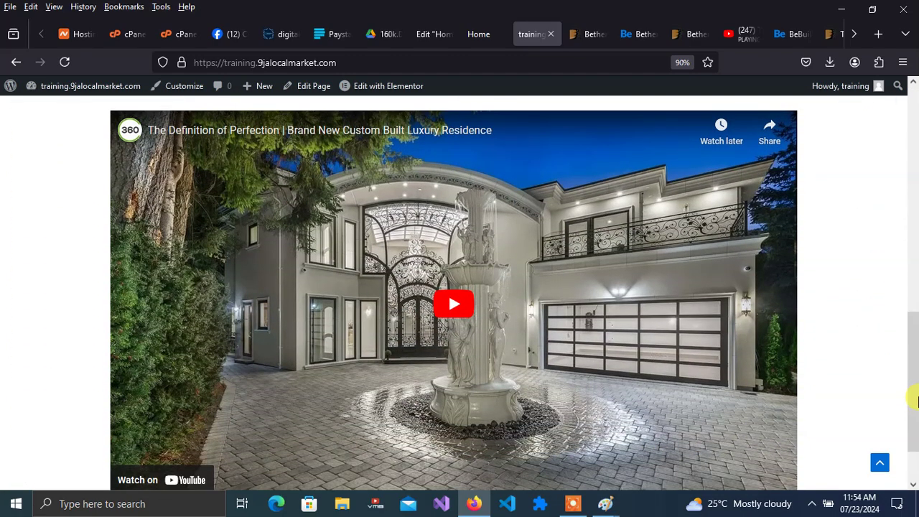
{"action": "left_click_drag", "start_coordinate": [914, 400], "coordinate": [915, 174]}
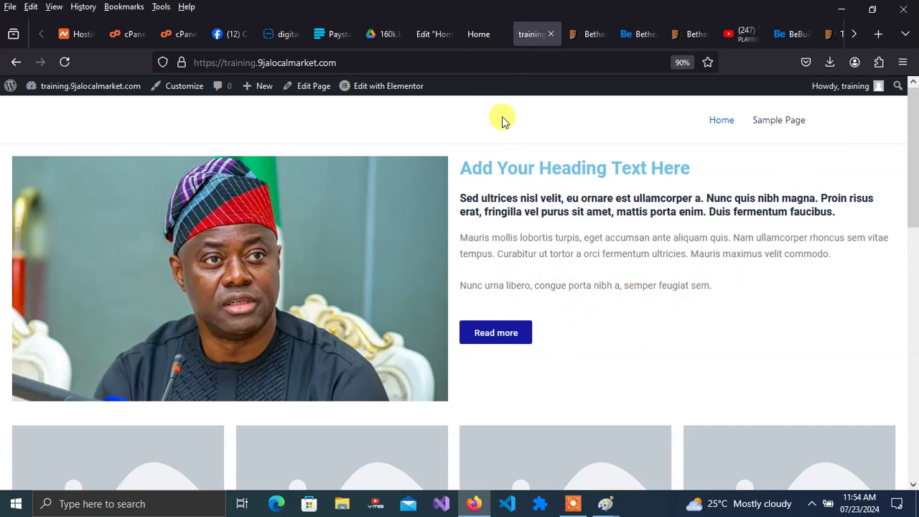
{"action": "mouse_move", "coordinate": [607, 505]}
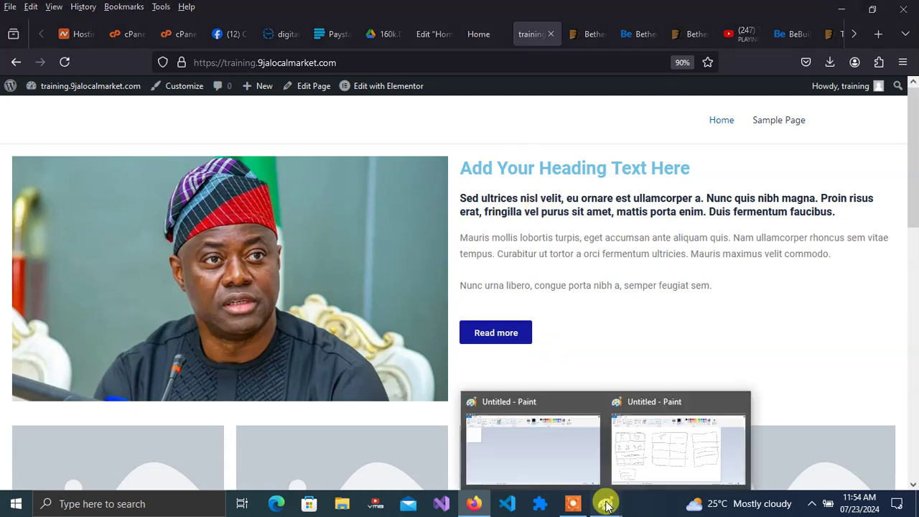
{"action": "left_click", "coordinate": [632, 454]}
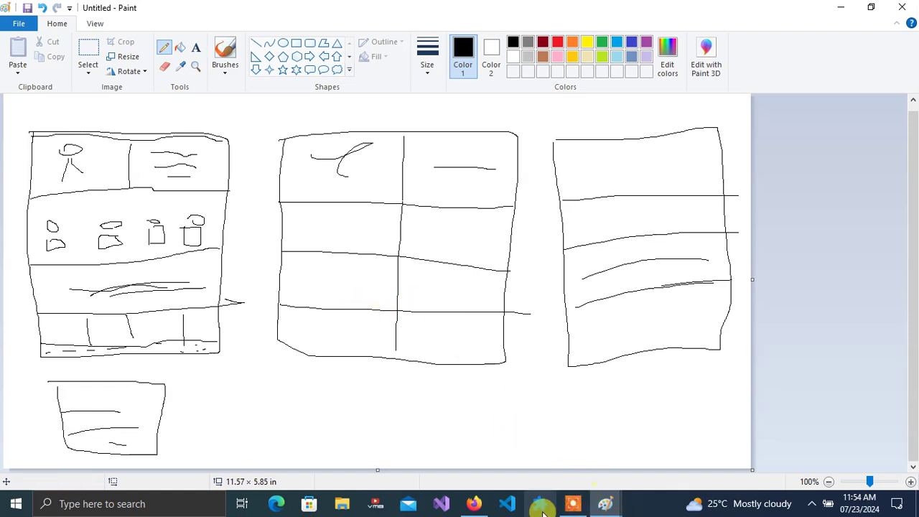
{"action": "left_click", "coordinate": [475, 504]}
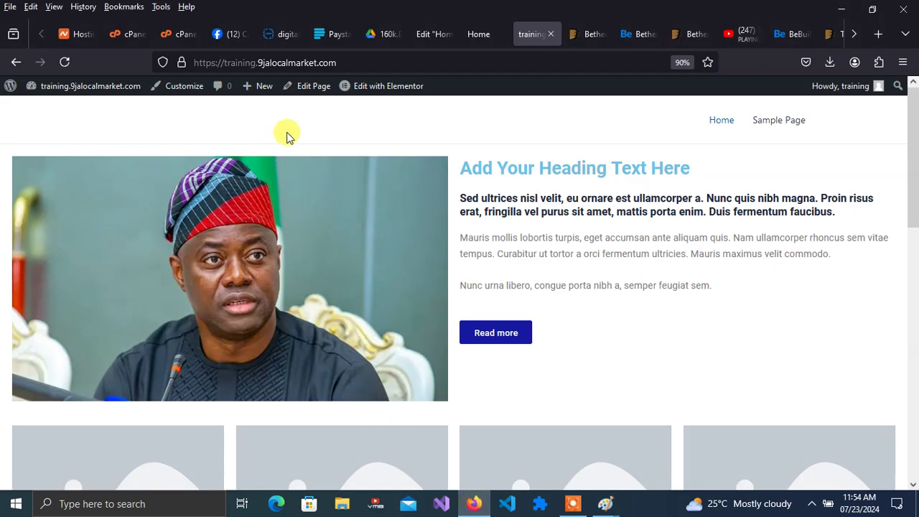
- Create and publish a new page titled 'about'
{"action": "mouse_move", "coordinate": [103, 89]}
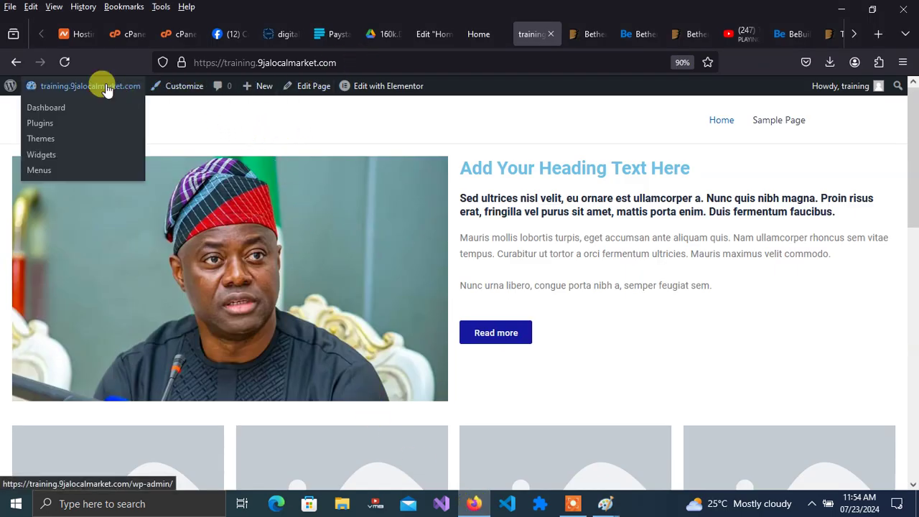
{"action": "left_click", "coordinate": [46, 109]}
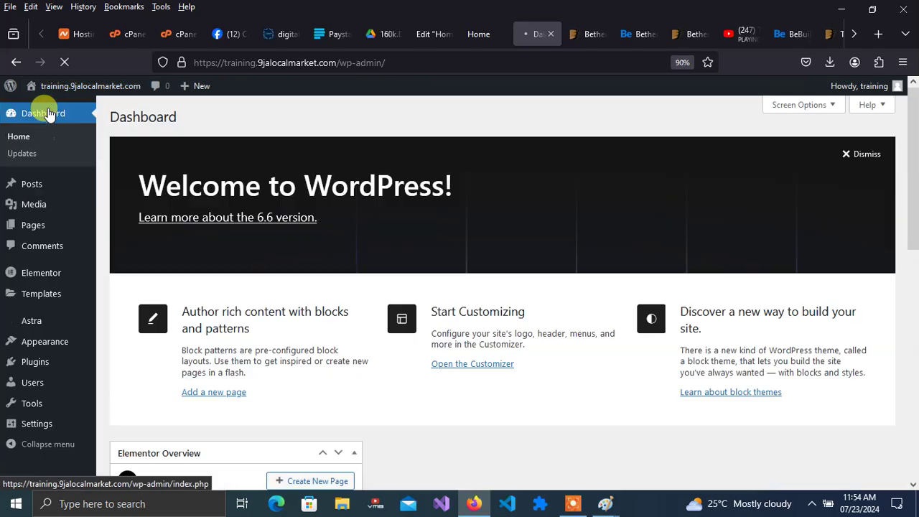
{"action": "left_click", "coordinate": [36, 227]}
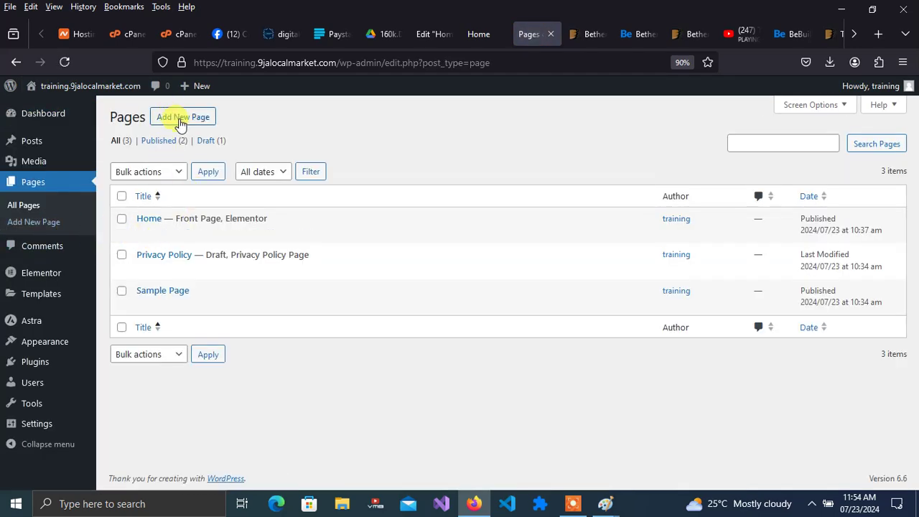
{"action": "left_click", "coordinate": [181, 118]}
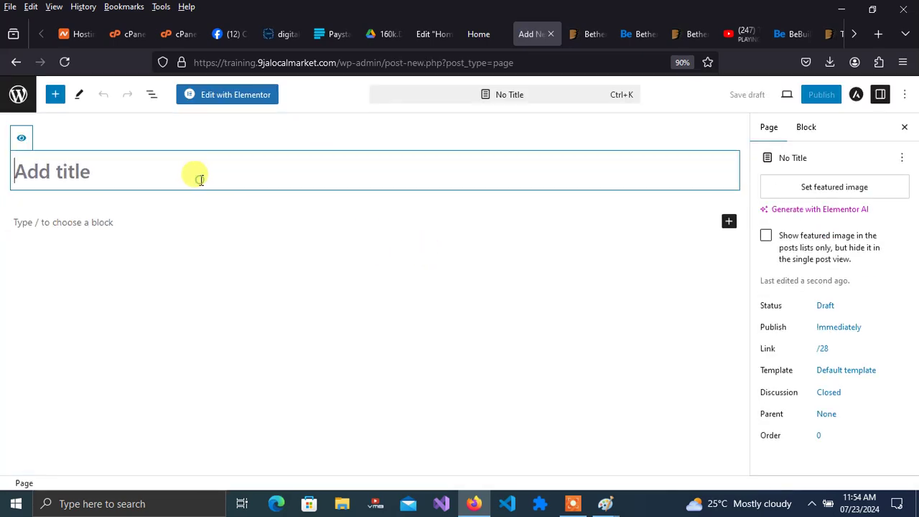
{"action": "type", "text": "about"}
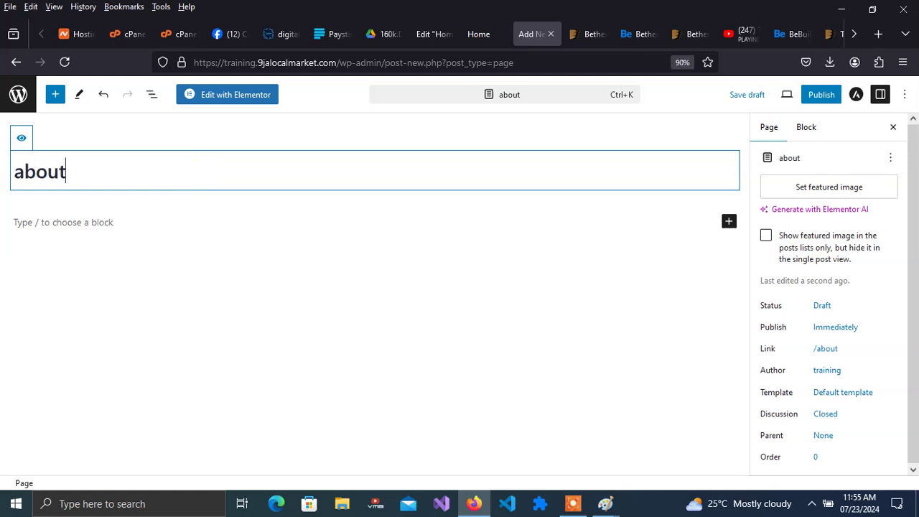
{"action": "left_click", "coordinate": [821, 100]}
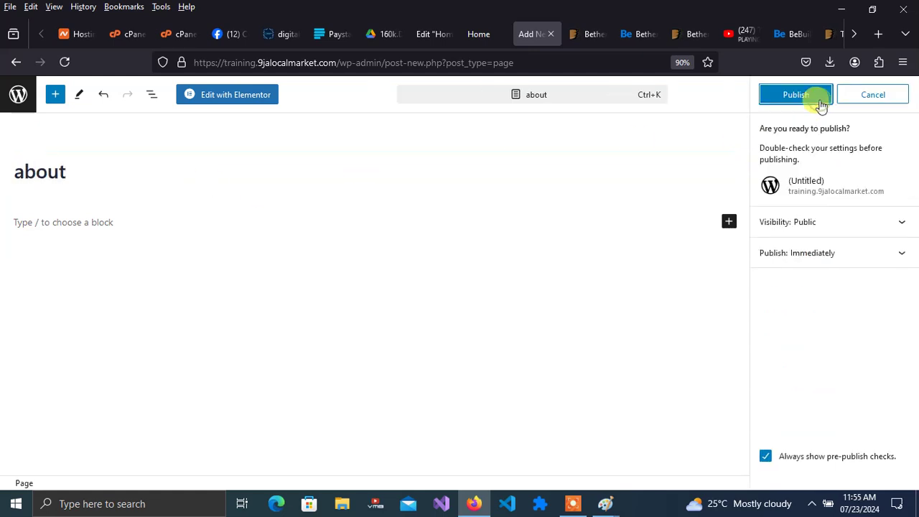
{"action": "left_click", "coordinate": [802, 98]}
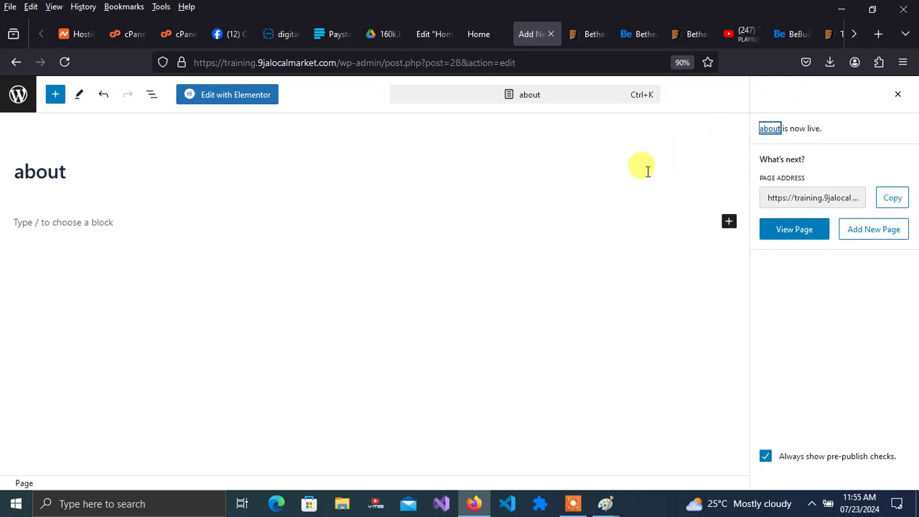
- Create and publish a new page titled 'services'
{"action": "left_click", "coordinate": [17, 63]}
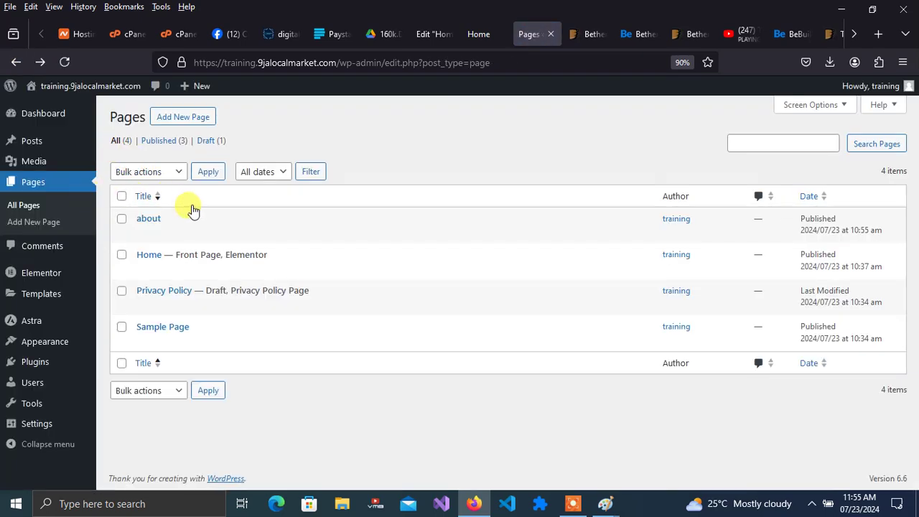
{"action": "left_click", "coordinate": [174, 119]}
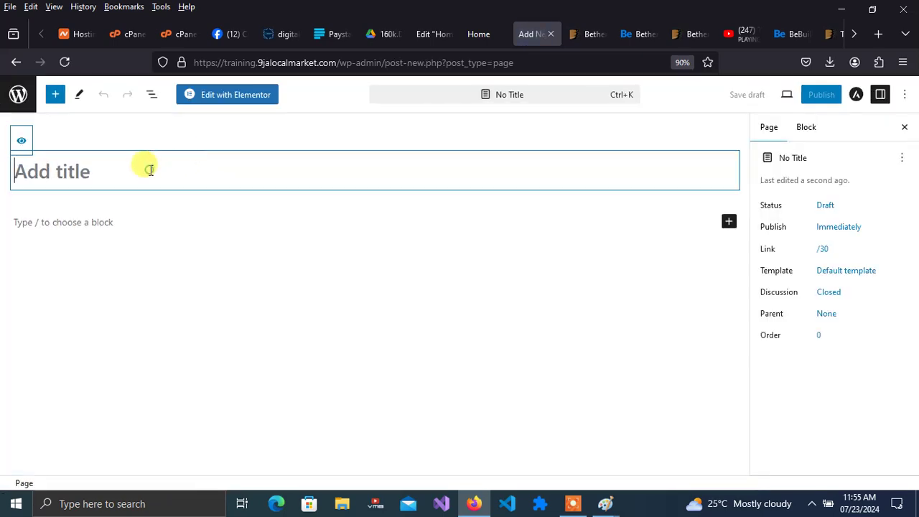
{"action": "type", "text": "services"}
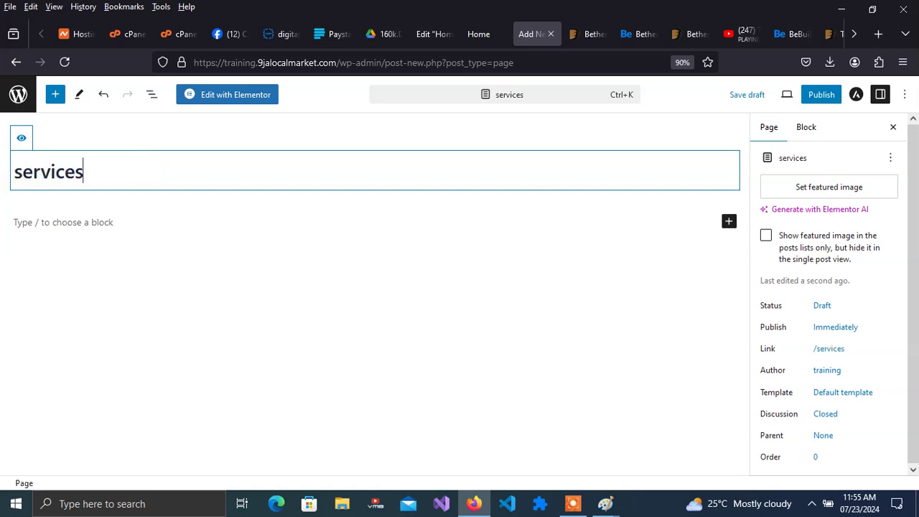
{"action": "left_click", "coordinate": [820, 96]}
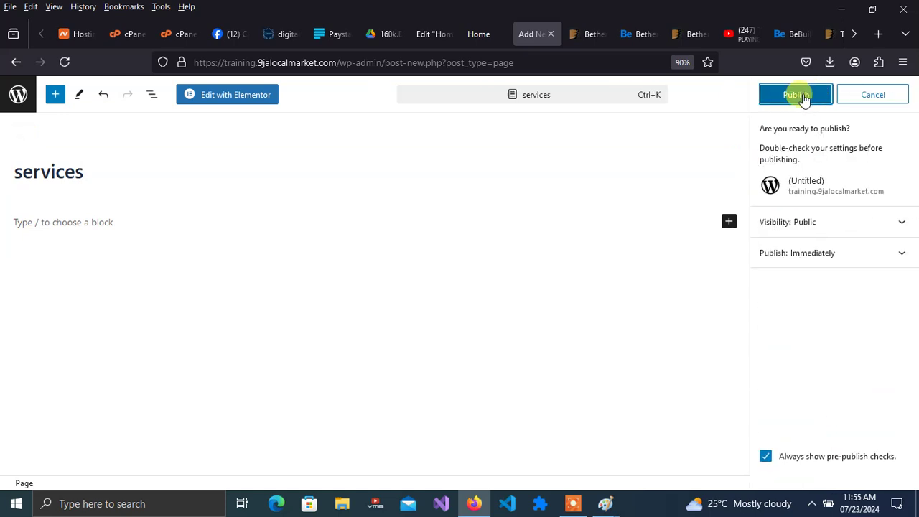
{"action": "left_click", "coordinate": [806, 94]}
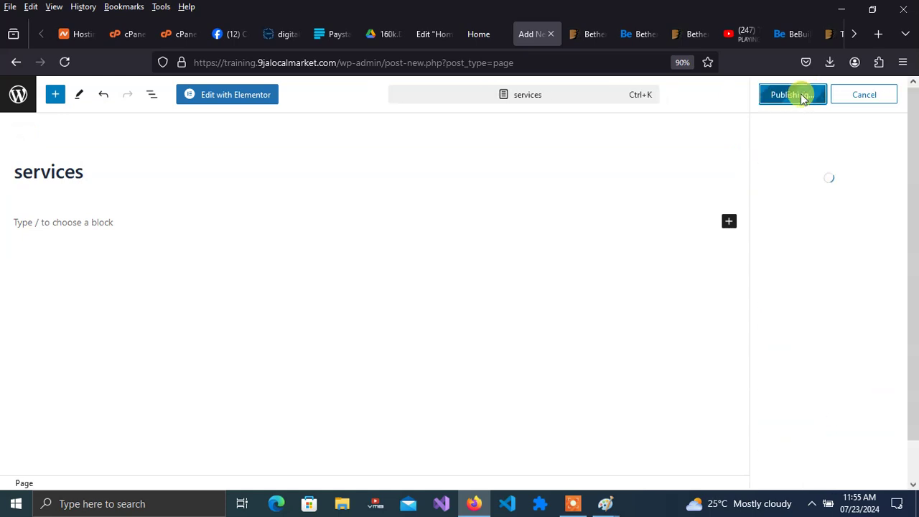
- Create and publish a new page titled 'Contact', then return to the pages list
{"action": "left_click", "coordinate": [13, 64]}
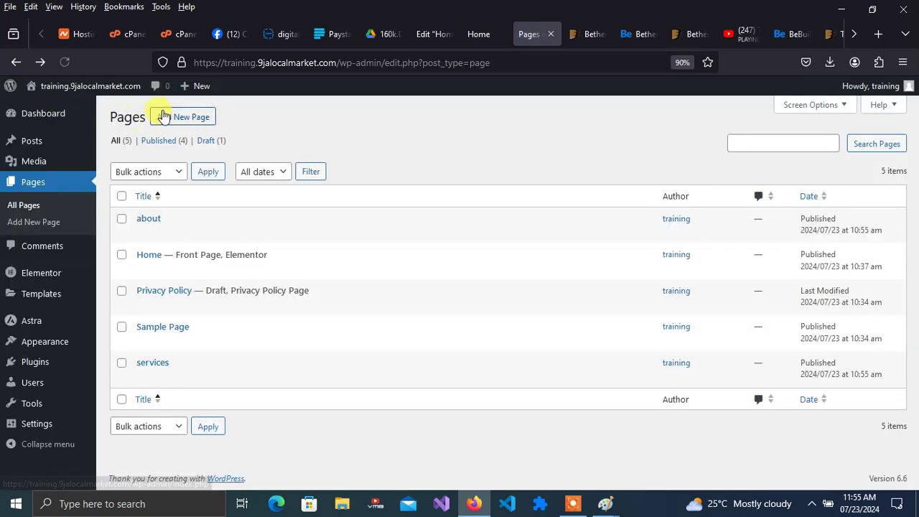
{"action": "left_click", "coordinate": [163, 116]}
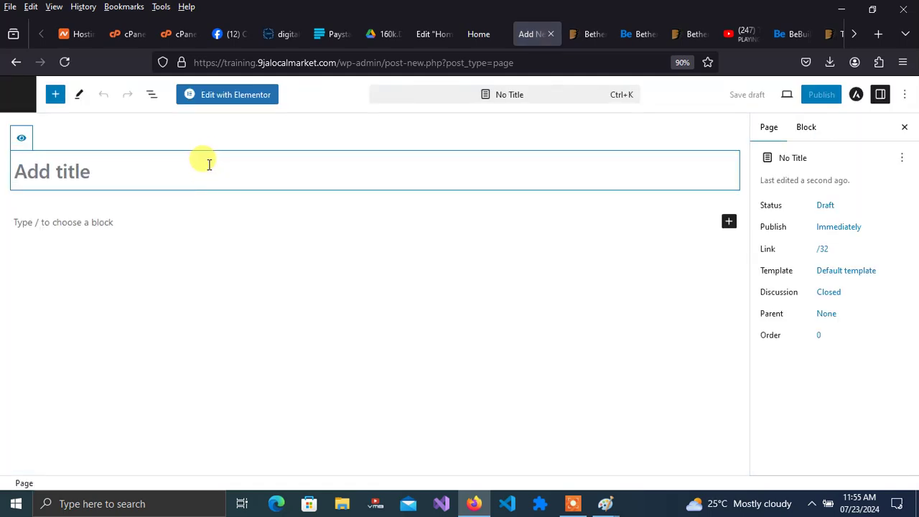
{"action": "type", "text": "Contact"}
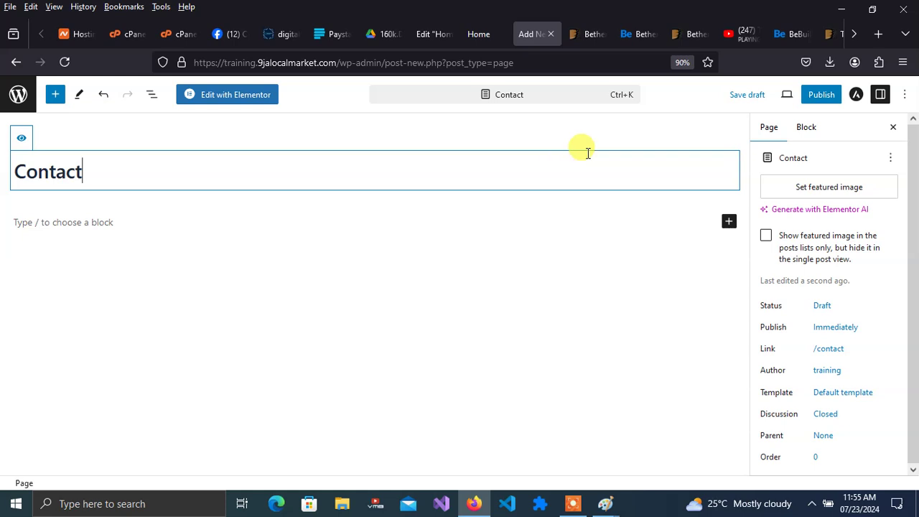
{"action": "left_click", "coordinate": [820, 94]}
{"action": "left_click", "coordinate": [797, 99]}
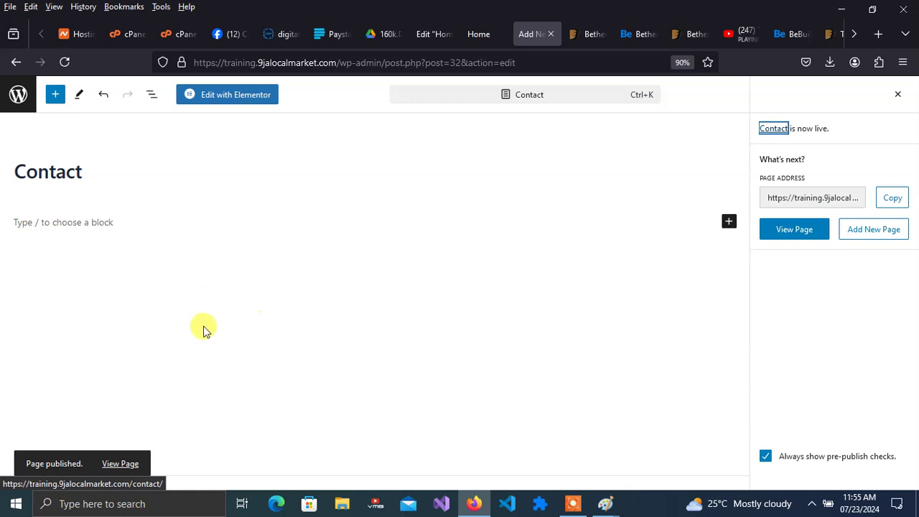
{"action": "left_click", "coordinate": [16, 62]}
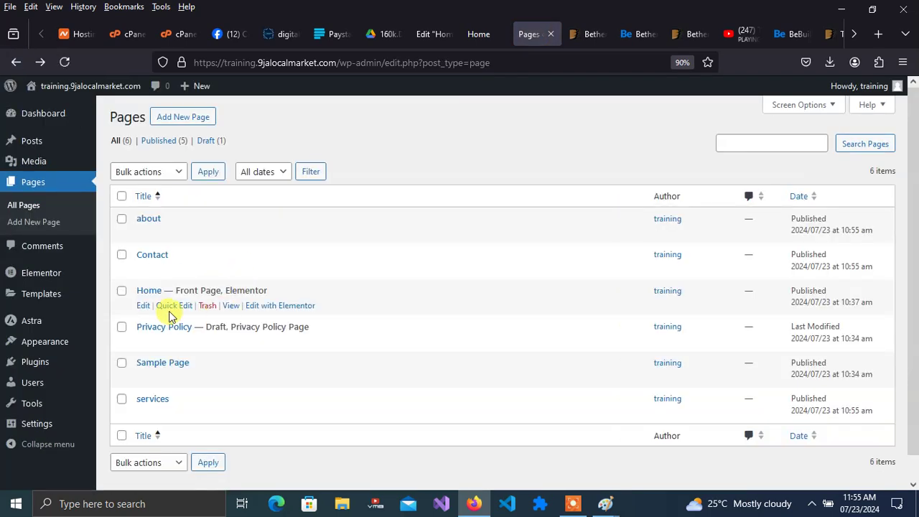
- Go to Appearance > Menus, glance at the Home preview and Elementor tabs, then return
{"action": "mouse_move", "coordinate": [52, 343]}
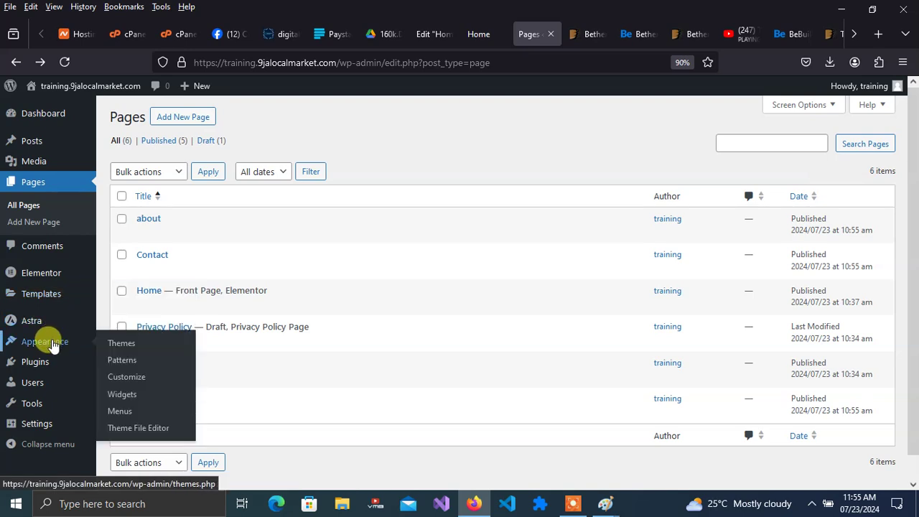
{"action": "left_click", "coordinate": [119, 414]}
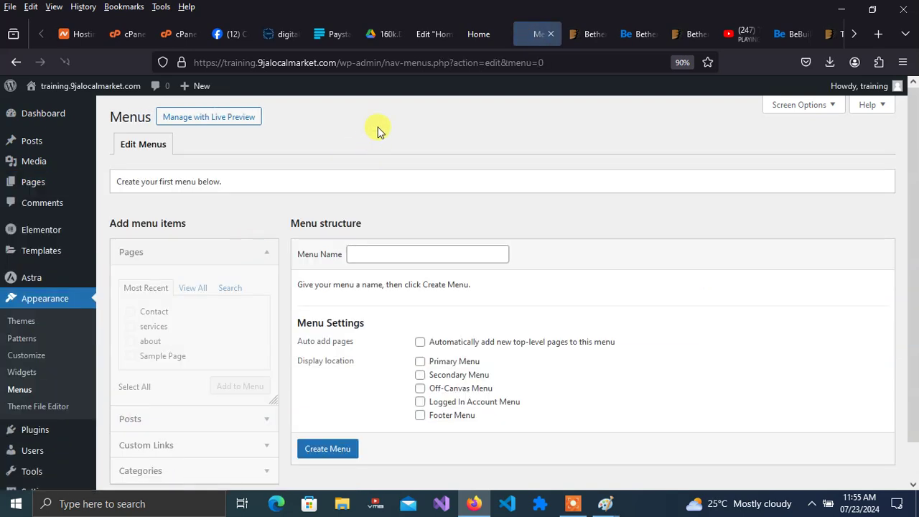
{"action": "left_click", "coordinate": [477, 34]}
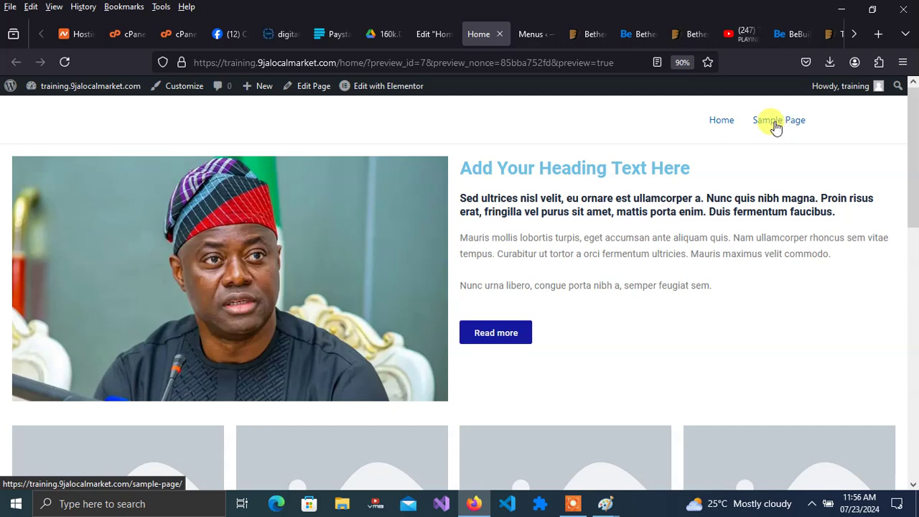
{"action": "left_click", "coordinate": [440, 37]}
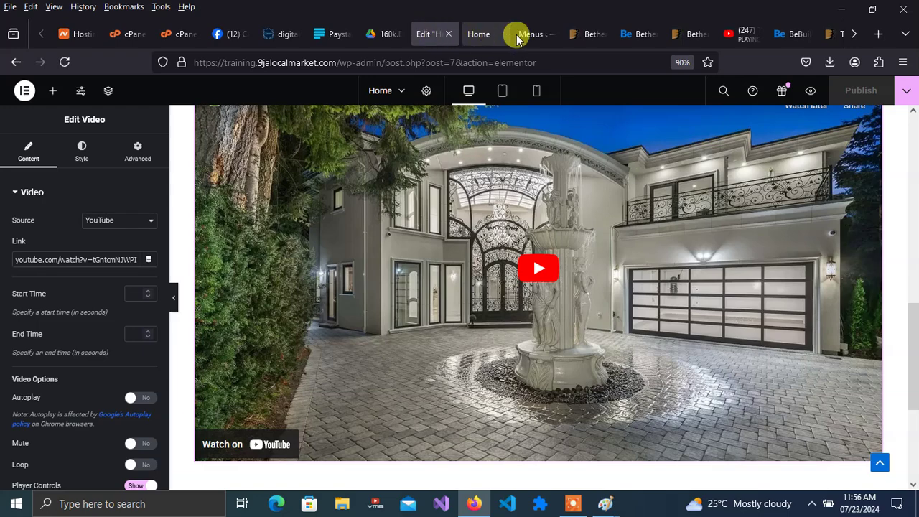
{"action": "left_click", "coordinate": [519, 35]}
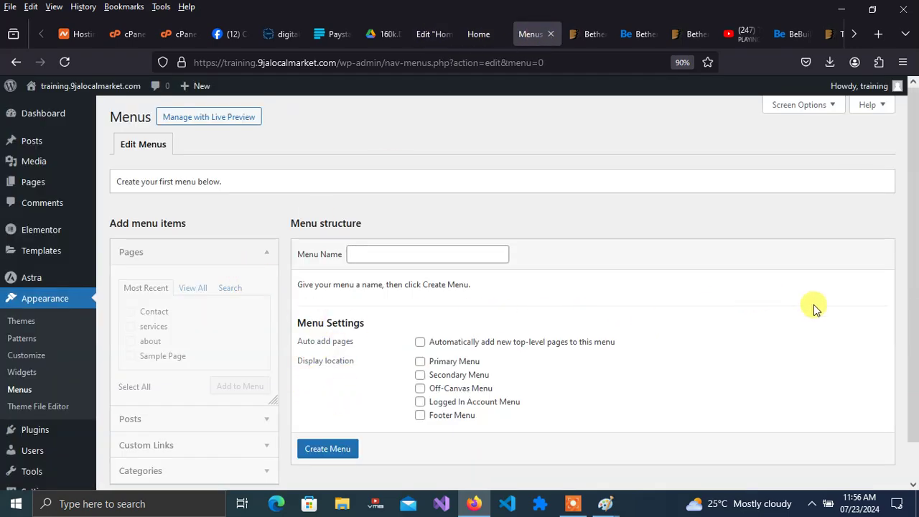
{"action": "scroll", "coordinate": [909, 259], "scroll_direction": "down", "scroll_amount": 2}
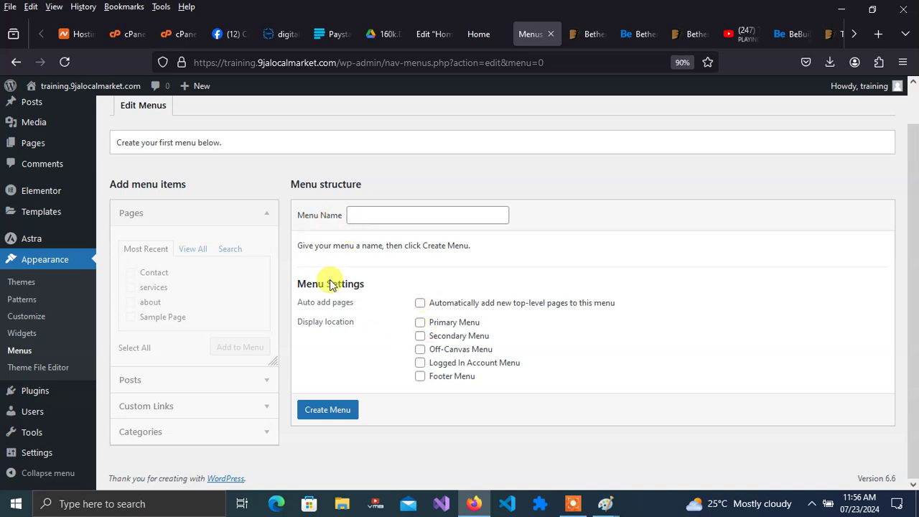
- Create a menu named 'mainmenu' and assign it to the Primary Menu location
{"action": "left_click", "coordinate": [372, 213]}
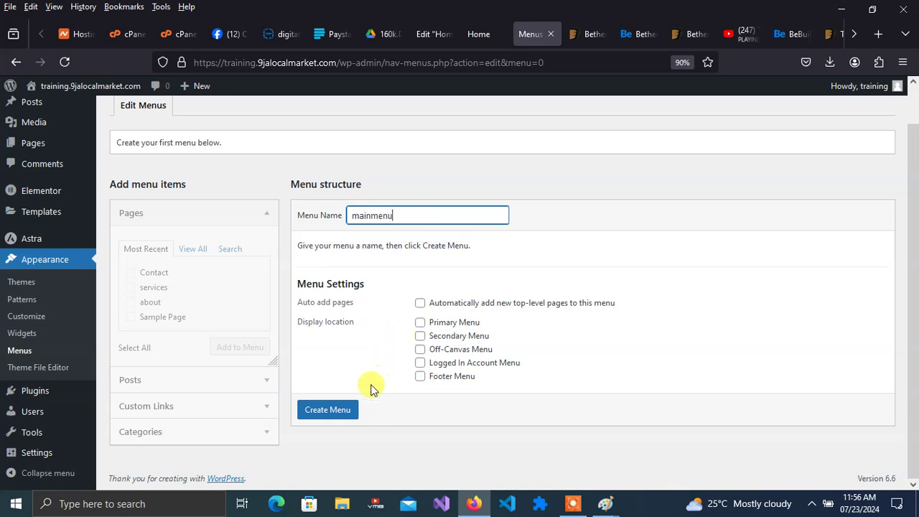
{"action": "left_click", "coordinate": [341, 413]}
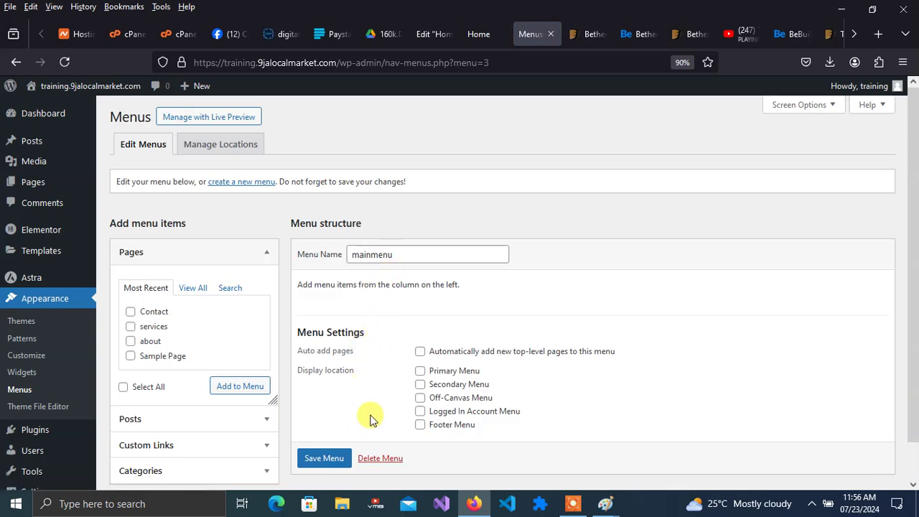
{"action": "left_click", "coordinate": [420, 372]}
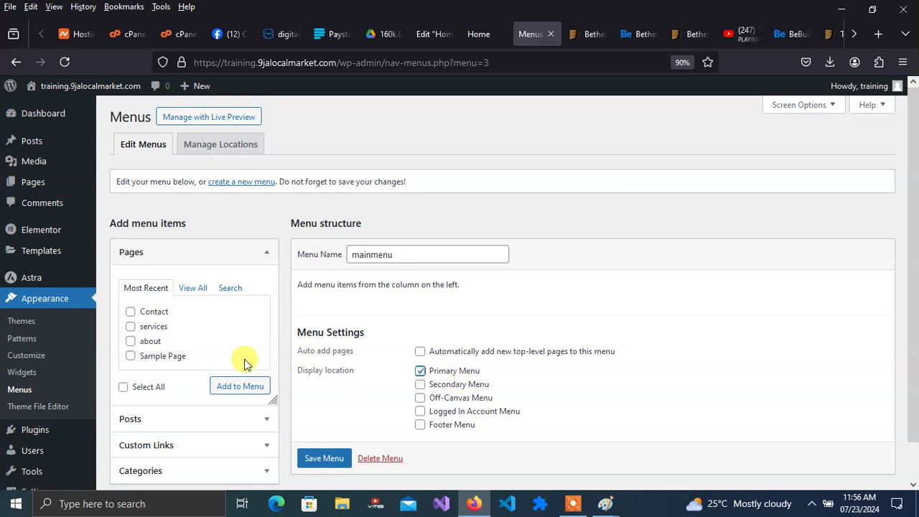
- Add the Home, about, services and Contact pages to mainmenu
{"action": "left_click", "coordinate": [130, 326]}
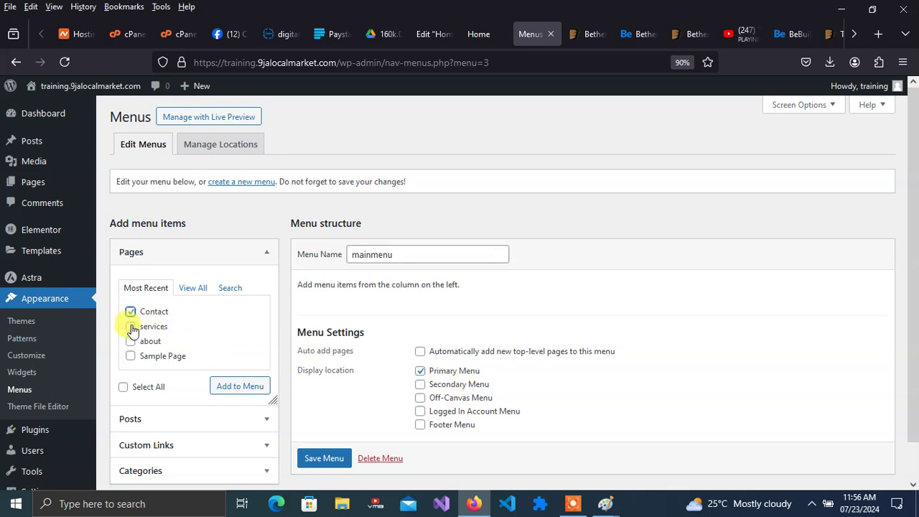
{"action": "left_click", "coordinate": [130, 341]}
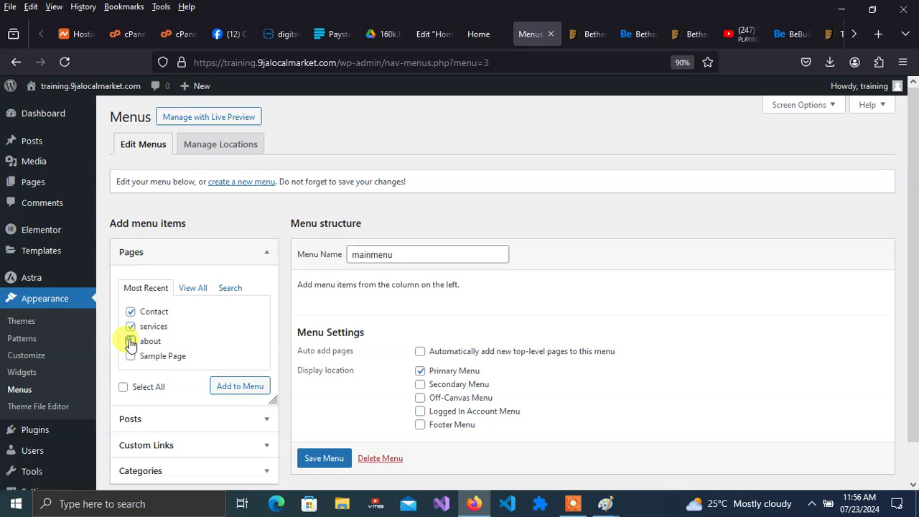
{"action": "left_click", "coordinate": [194, 287]}
{"action": "left_click", "coordinate": [132, 313]}
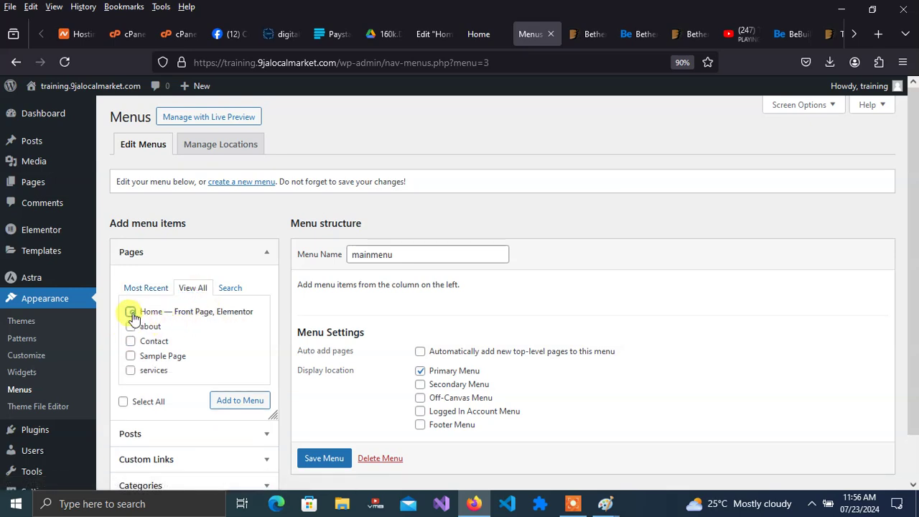
{"action": "left_click", "coordinate": [131, 328]}
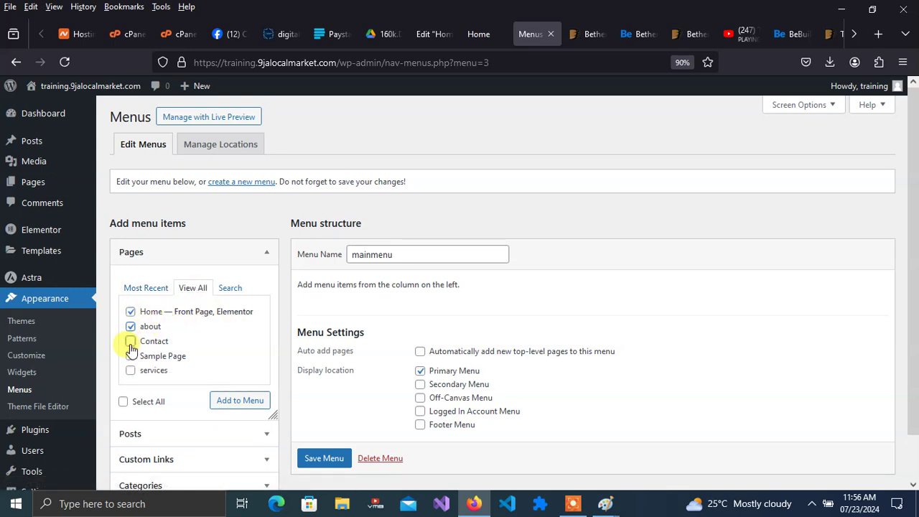
{"action": "left_click", "coordinate": [130, 342]}
{"action": "left_click", "coordinate": [228, 400]}
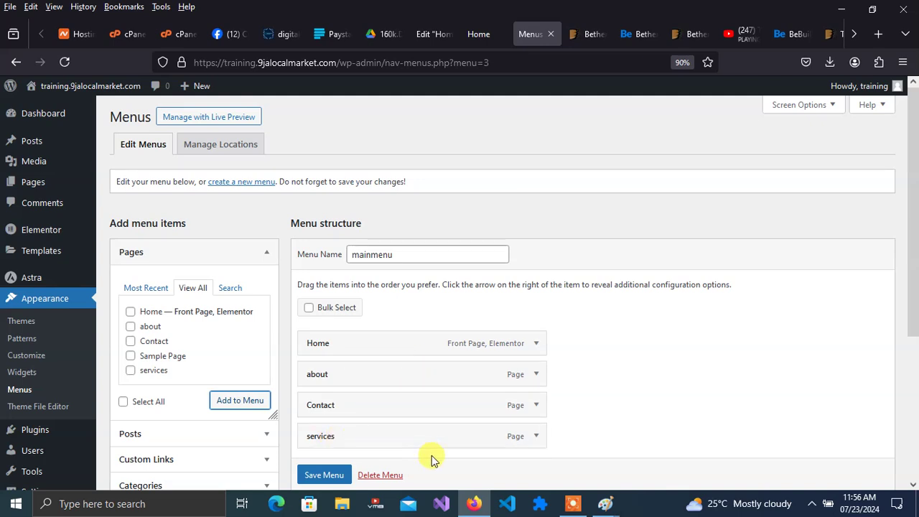
- Move services above Contact, save mainmenu, and reload the Home preview to show it
{"action": "left_click_drag", "start_coordinate": [440, 430], "coordinate": [440, 401]}
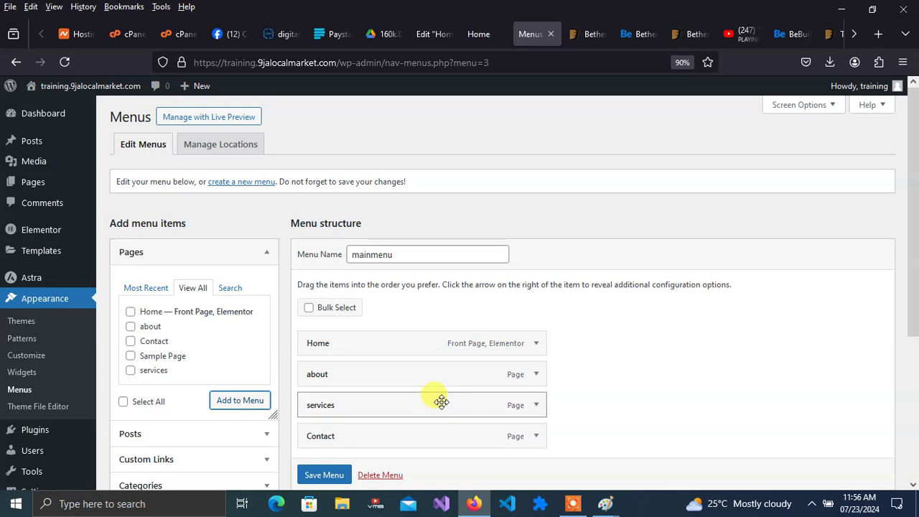
{"action": "left_click", "coordinate": [324, 474]}
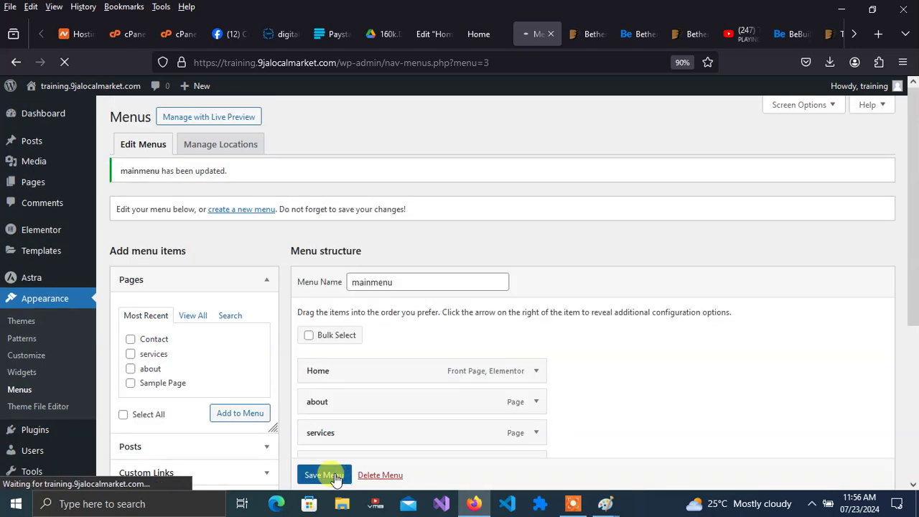
{"action": "left_click_drag", "start_coordinate": [911, 246], "coordinate": [911, 390]}
{"action": "scroll", "coordinate": [912, 389], "scroll_direction": "down", "scroll_amount": 1}
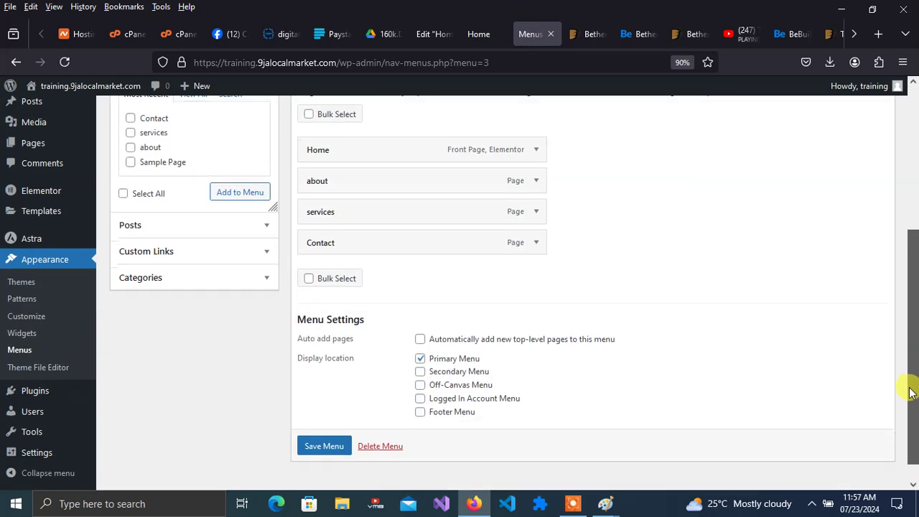
{"action": "left_click", "coordinate": [479, 33]}
{"action": "left_click", "coordinate": [65, 62]}
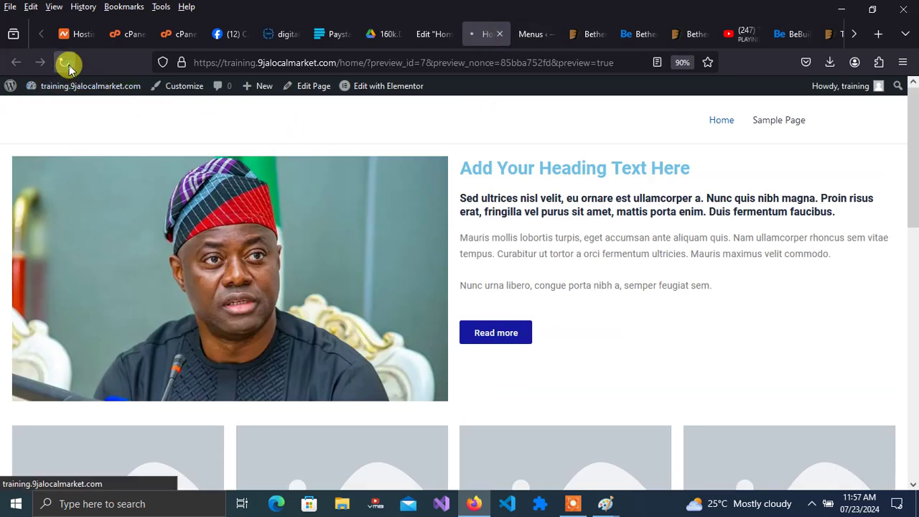
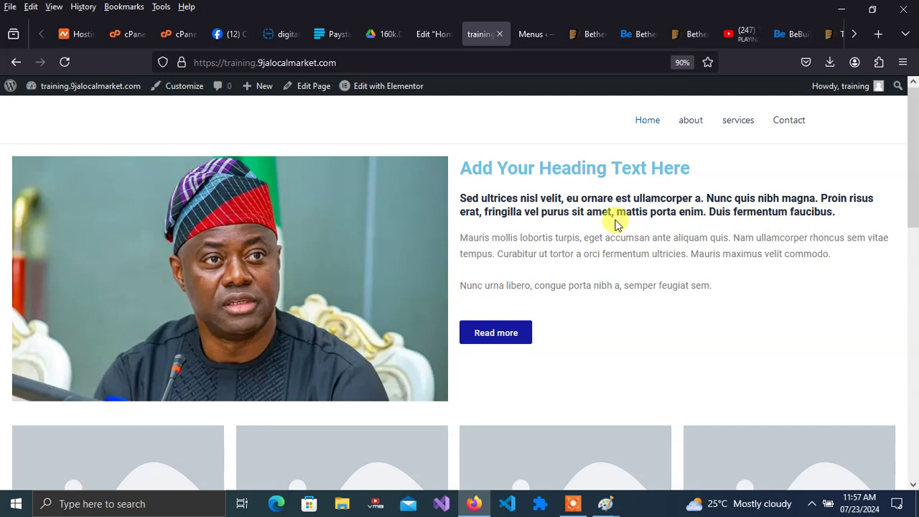
- From the live site, reach the Add Plugins page via Dashboard and Plugins, with the search field ready
{"action": "left_click", "coordinate": [426, 34]}
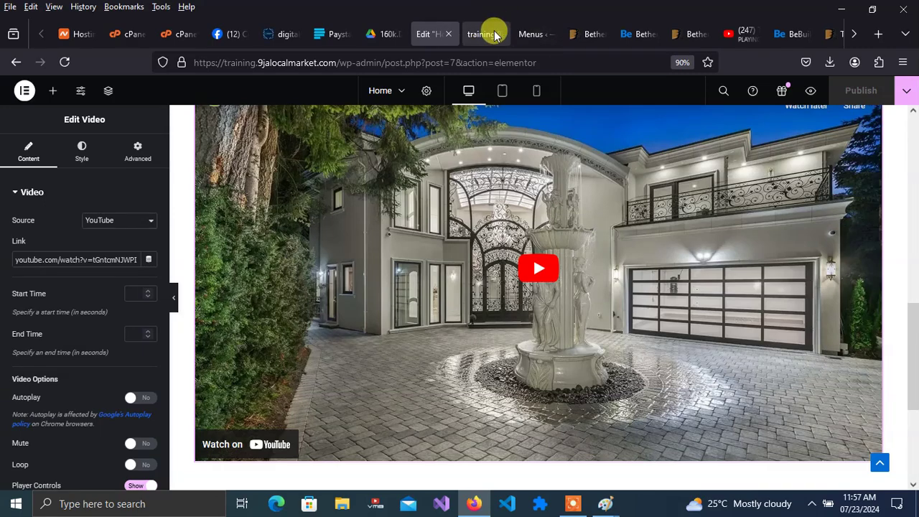
{"action": "left_click", "coordinate": [472, 34]}
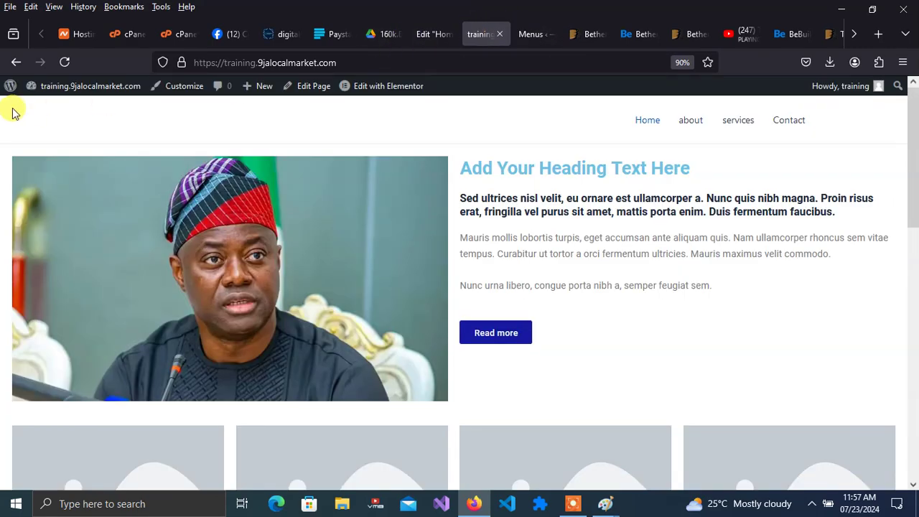
{"action": "left_click", "coordinate": [50, 106]}
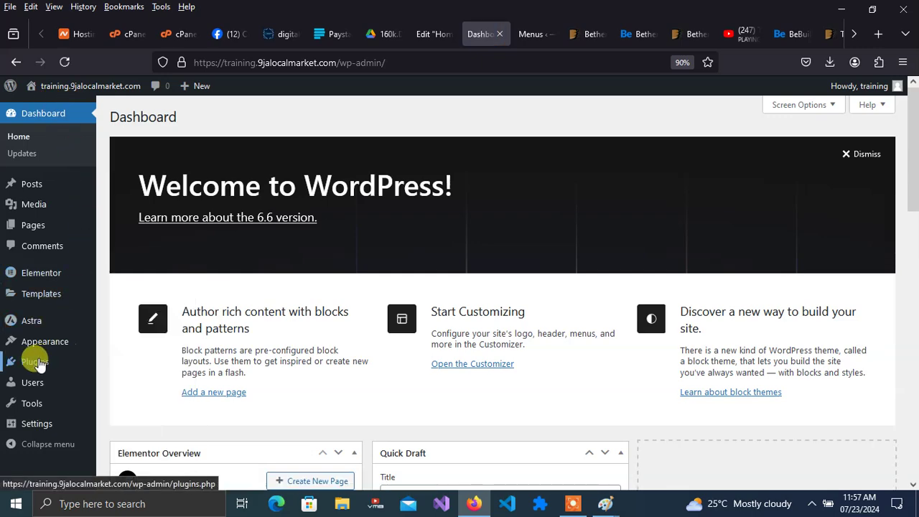
{"action": "left_click", "coordinate": [37, 362]}
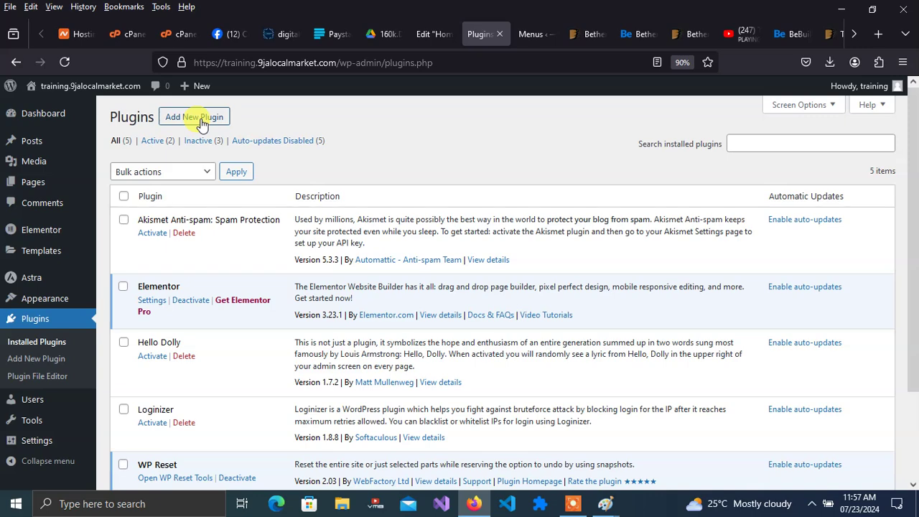
{"action": "left_click", "coordinate": [188, 117]}
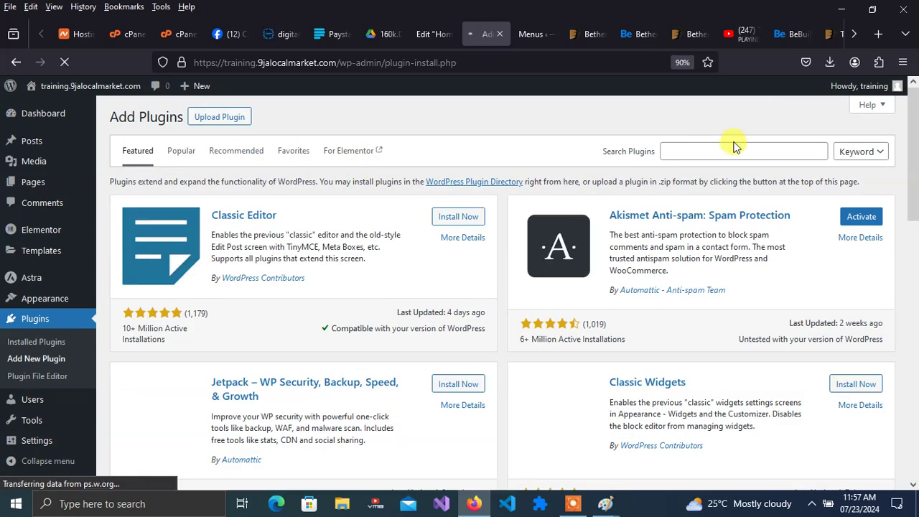
{"action": "left_click", "coordinate": [724, 151]}
- Search plugins for 'contact', then install and activate Contact Form 7
{"action": "type", "text": "con"}
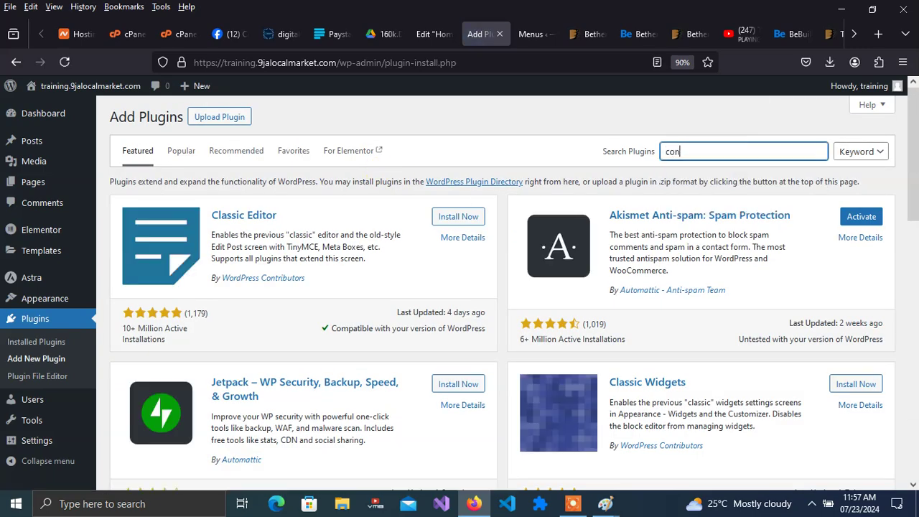
{"action": "type", "text": "tact form"}
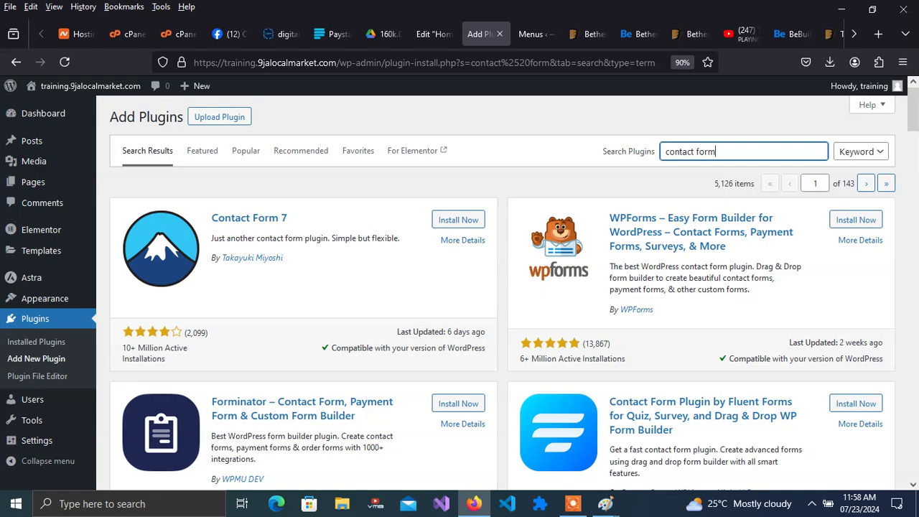
{"action": "left_click_drag", "start_coordinate": [913, 115], "coordinate": [904, 55]}
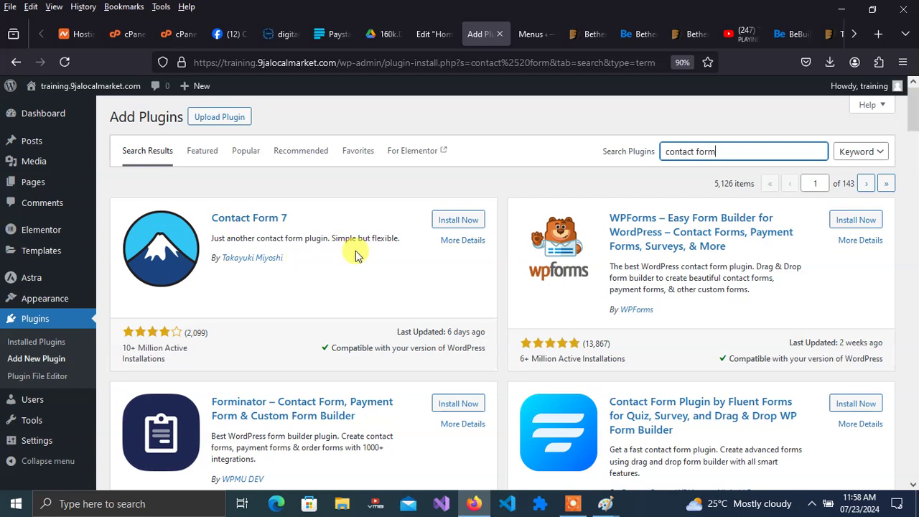
{"action": "left_click", "coordinate": [460, 220]}
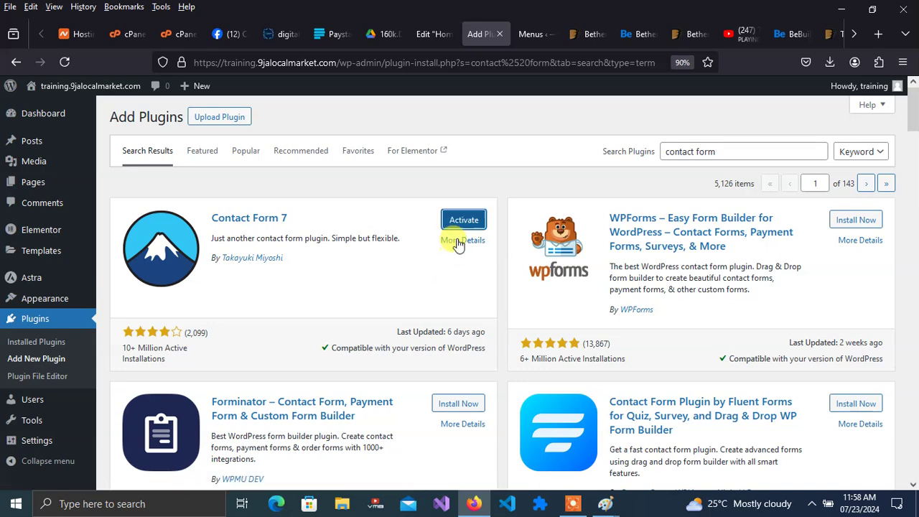
{"action": "left_click", "coordinate": [463, 226]}
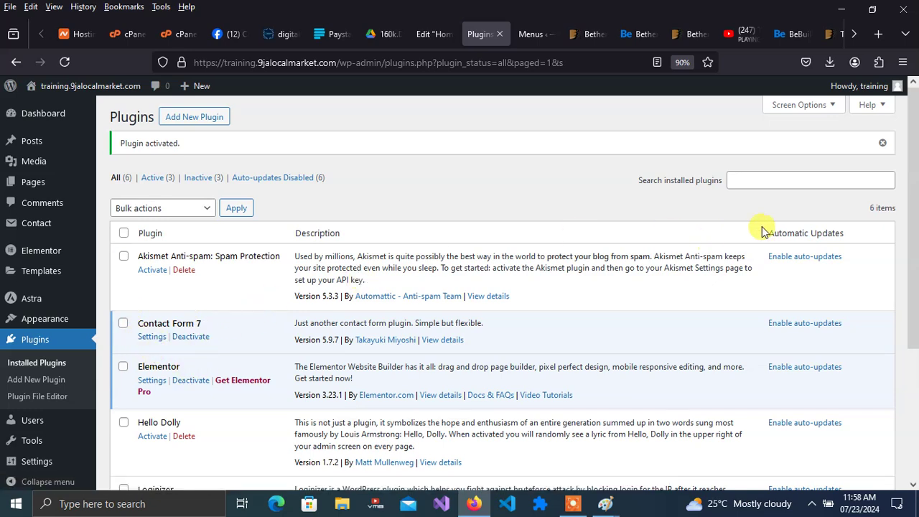
- Open Contact > Contact Forms and select Contact form 1's contact-form-7 shortcode
{"action": "mouse_move", "coordinate": [68, 219]}
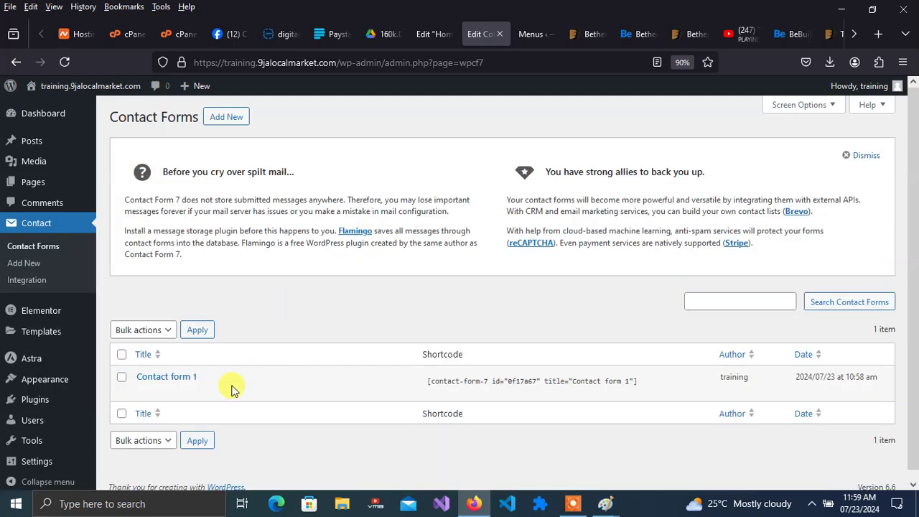
{"action": "mouse_move", "coordinate": [151, 384]}
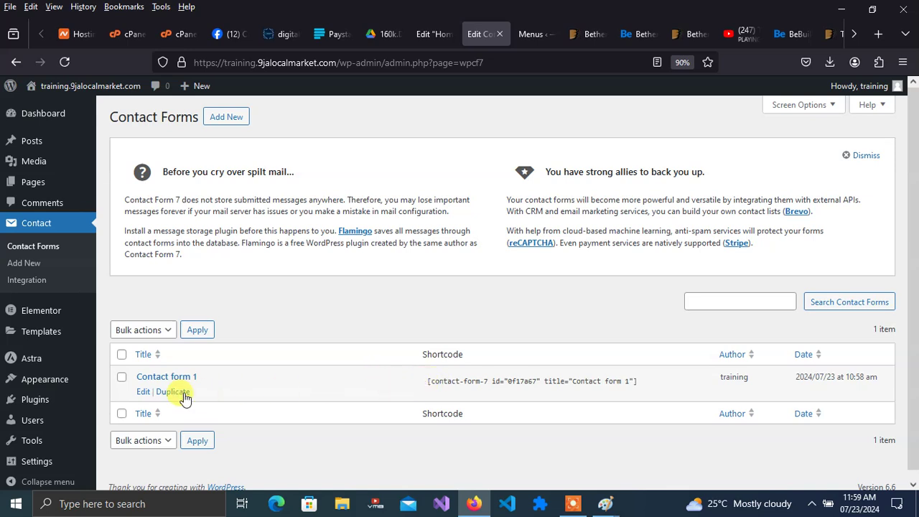
{"action": "left_click_drag", "start_coordinate": [427, 380], "coordinate": [656, 373]}
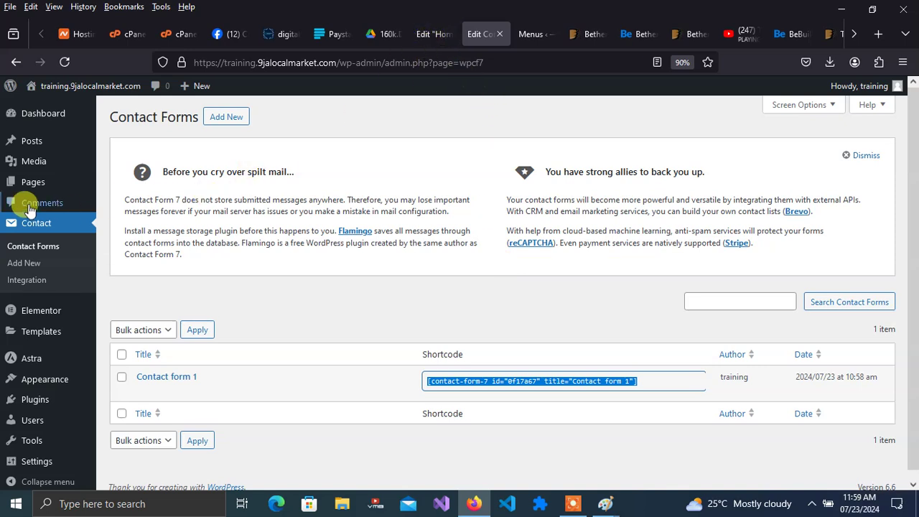
- From All Pages, open the Contact page in Elementor
{"action": "mouse_move", "coordinate": [33, 188]}
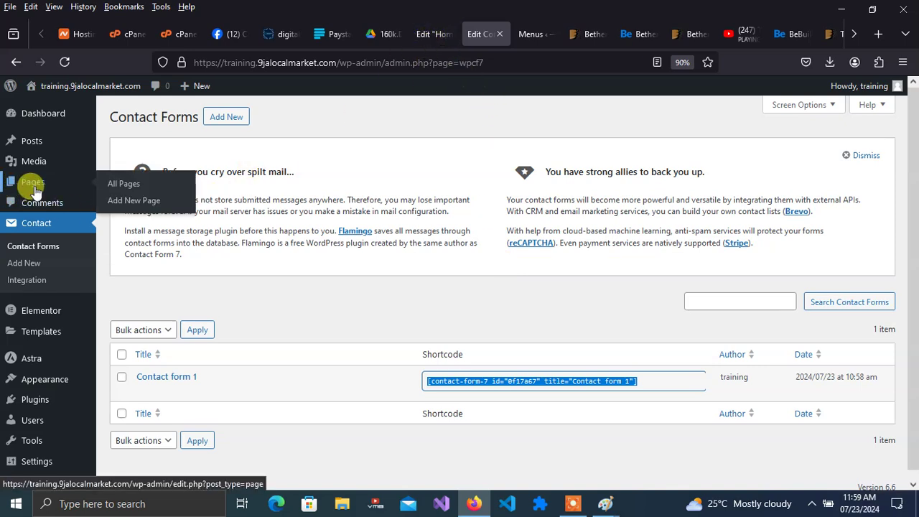
{"action": "left_click", "coordinate": [130, 188]}
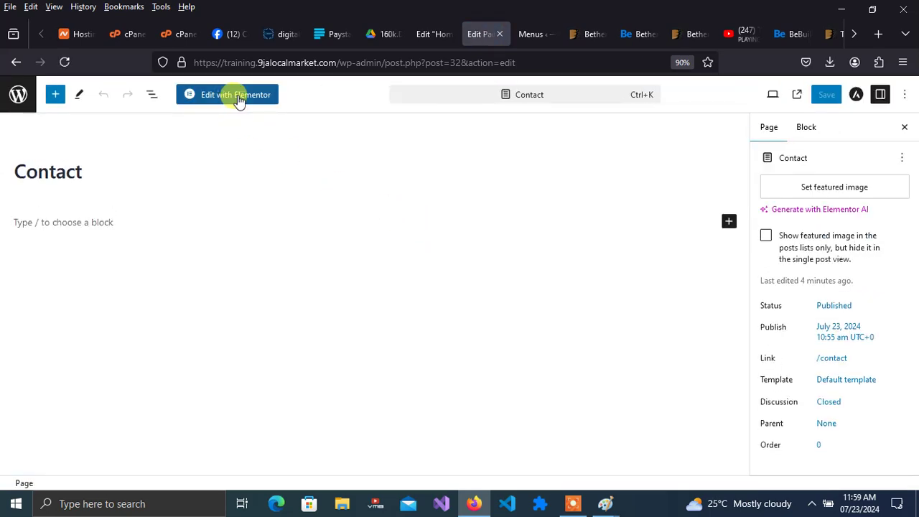
{"action": "left_click", "coordinate": [239, 100]}
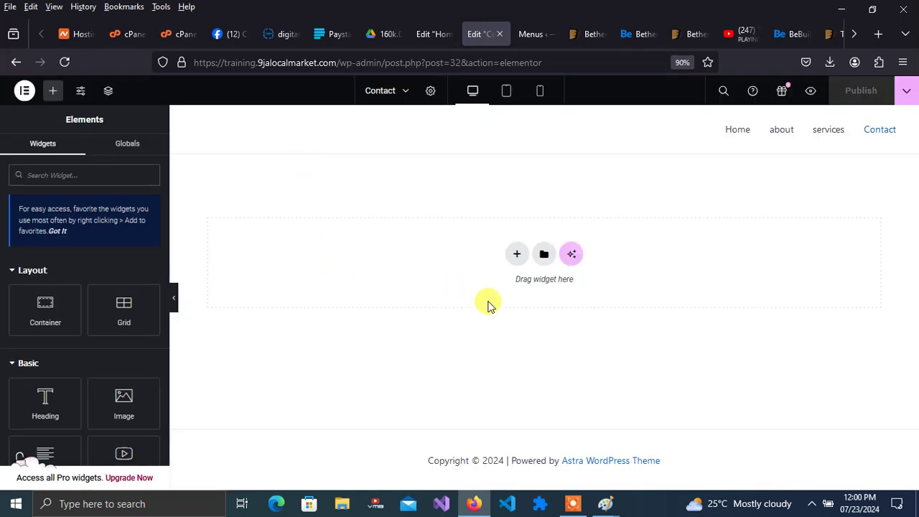
- Add a two-column Flexbox container to the Contact page
{"action": "left_click", "coordinate": [518, 257]}
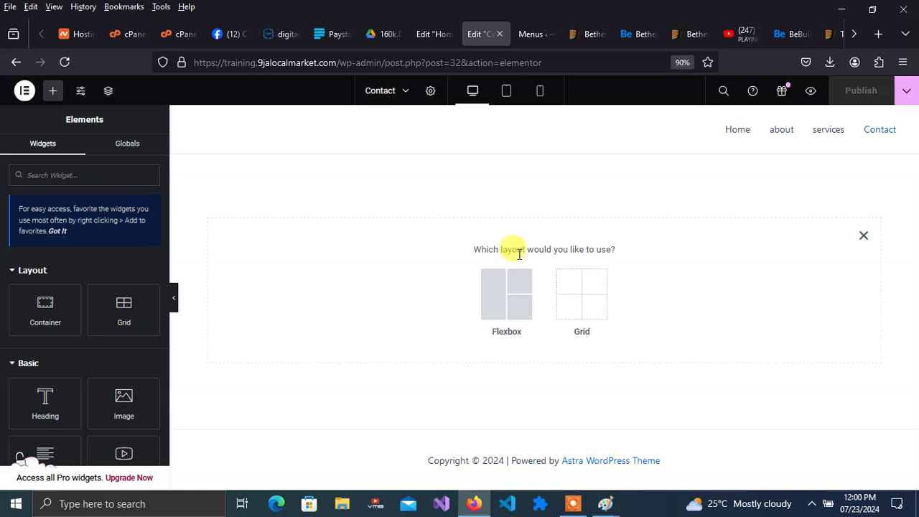
{"action": "left_click", "coordinate": [505, 301]}
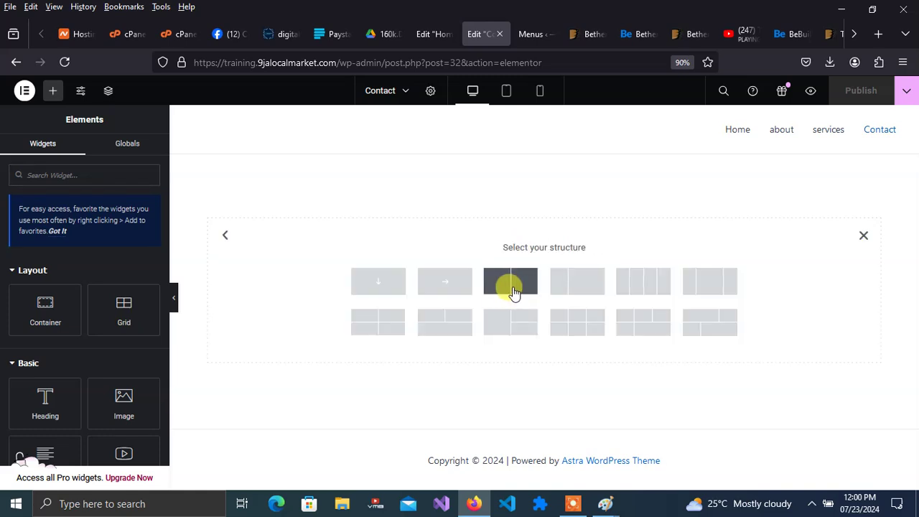
{"action": "left_click", "coordinate": [511, 283]}
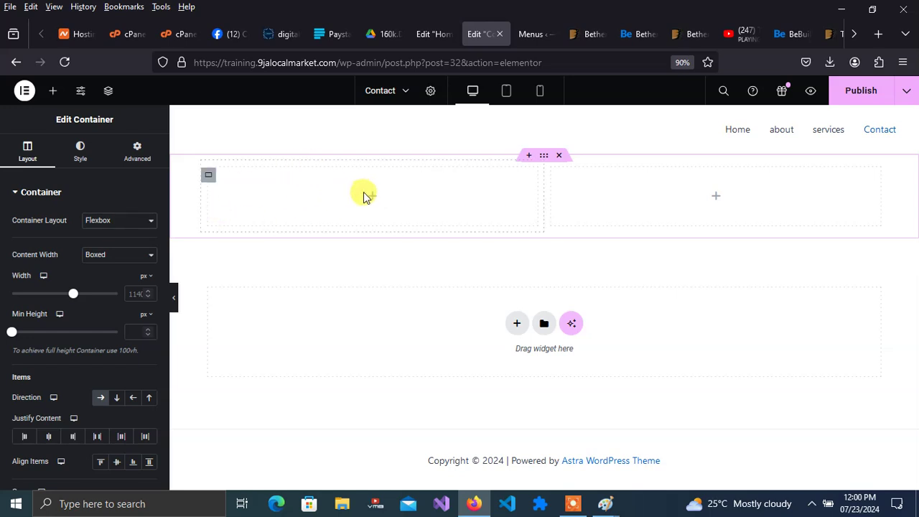
- Place a Heading and a Text Editor widget in the left column
{"action": "left_click", "coordinate": [373, 197]}
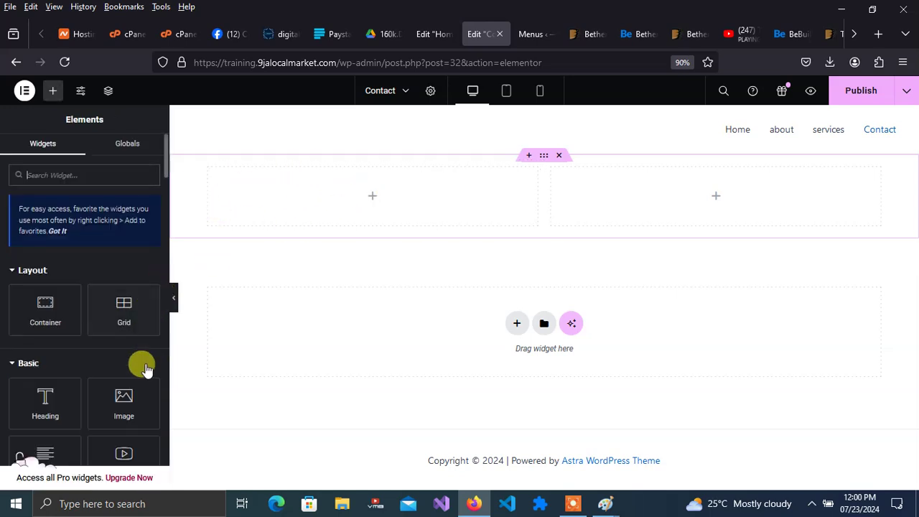
{"action": "left_click_drag", "start_coordinate": [45, 388], "coordinate": [367, 180]}
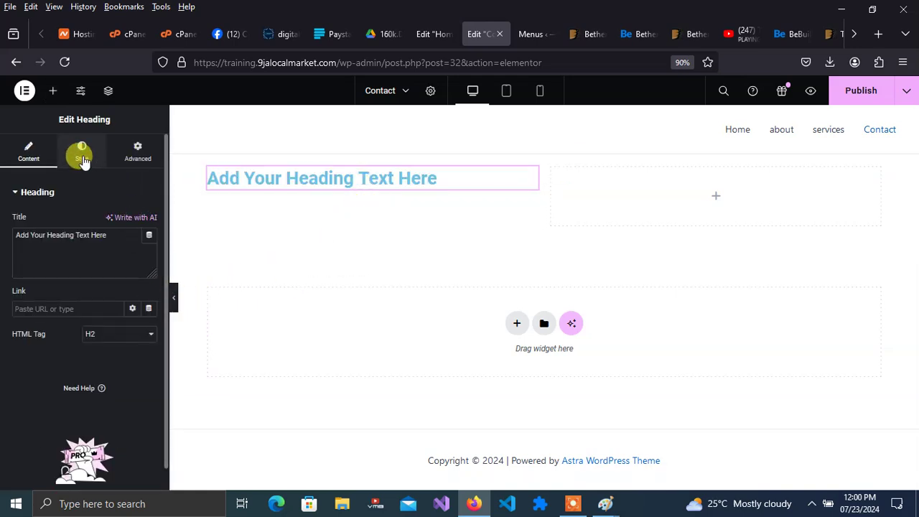
{"action": "left_click", "coordinate": [52, 90]}
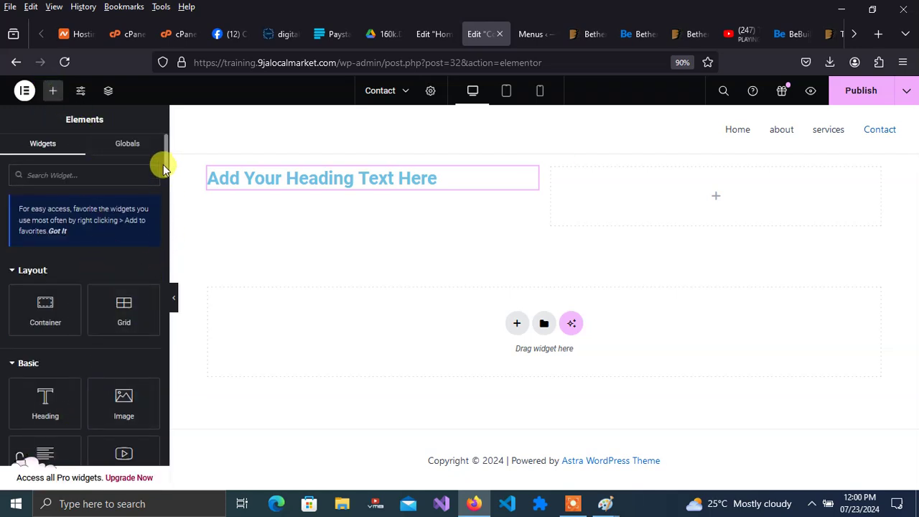
{"action": "left_click_drag", "start_coordinate": [165, 160], "coordinate": [164, 175]}
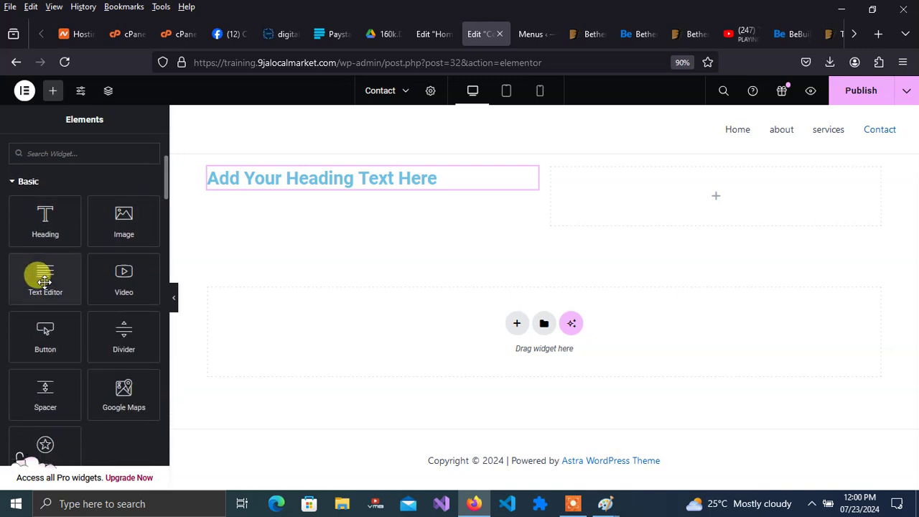
{"action": "left_click_drag", "start_coordinate": [36, 275], "coordinate": [400, 181]}
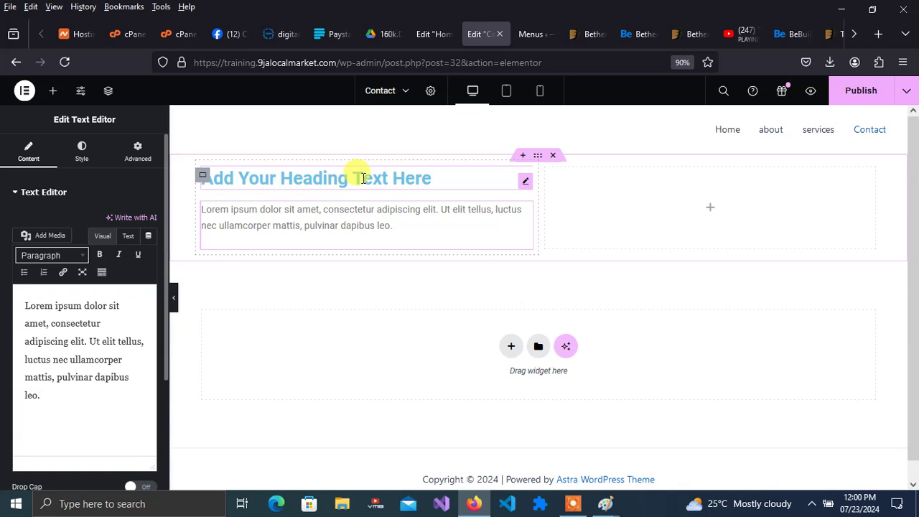
{"action": "left_click", "coordinate": [363, 178]}
{"action": "left_click_drag", "start_coordinate": [434, 168], "coordinate": [363, 172]}
- Replace the heading title with 'Contact us with the below details'
{"action": "left_click", "coordinate": [422, 178]}
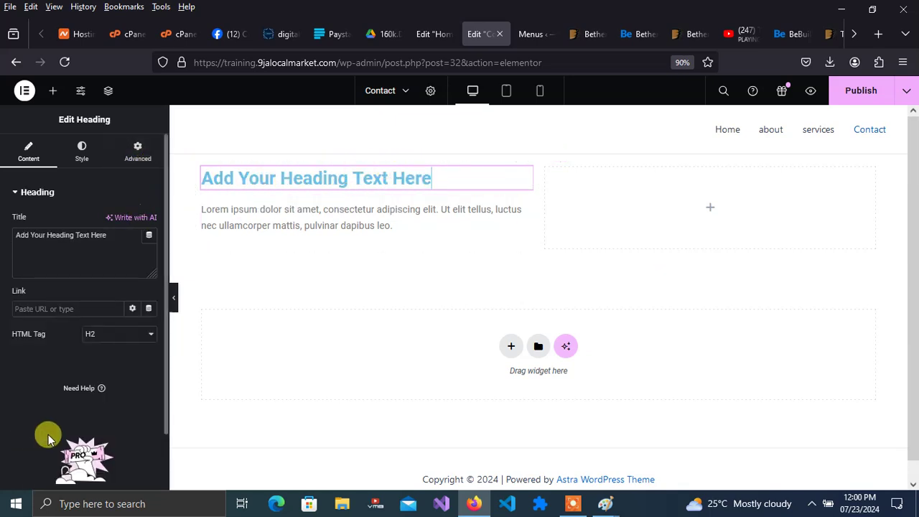
{"action": "triple_click", "coordinate": [116, 233]}
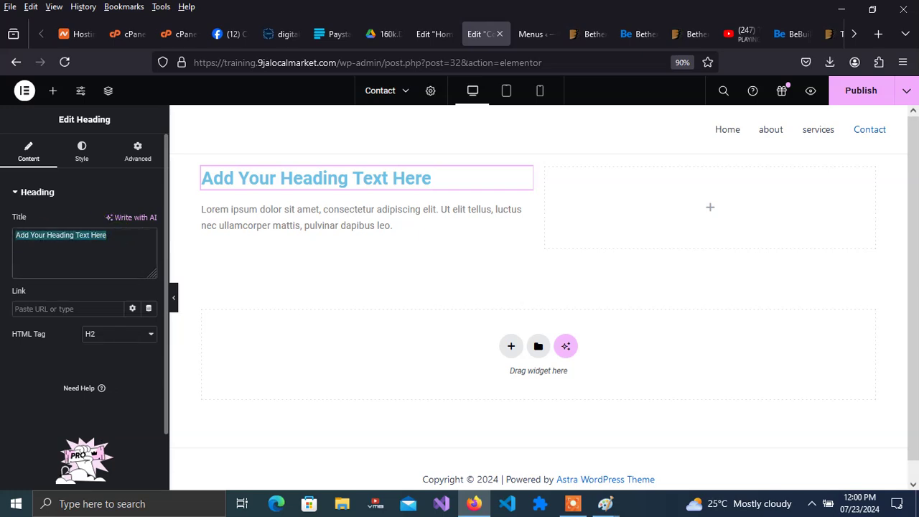
{"action": "type", "text": "C"}
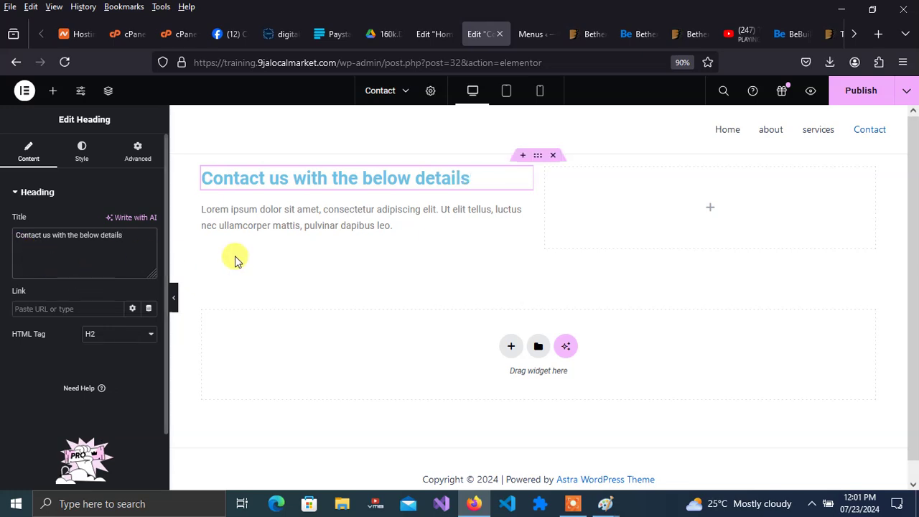
{"action": "left_click", "coordinate": [300, 214]}
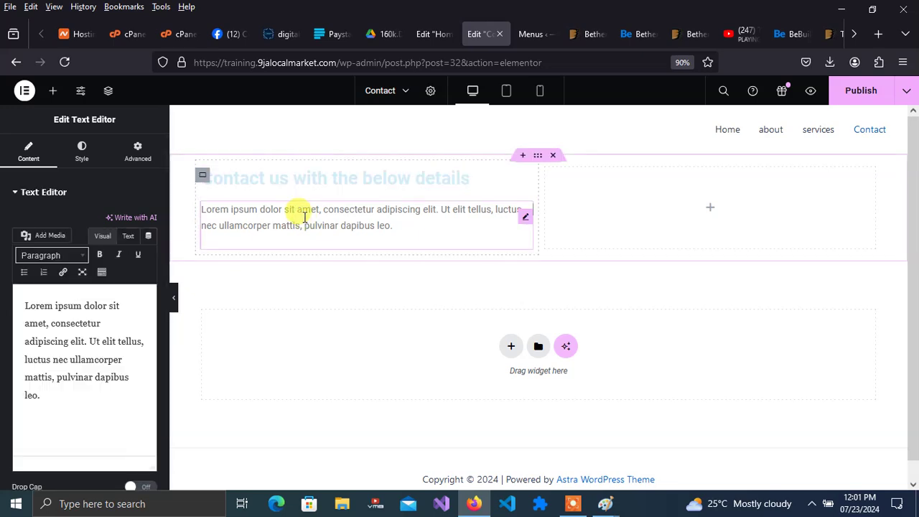
{"action": "left_click", "coordinate": [26, 308]}
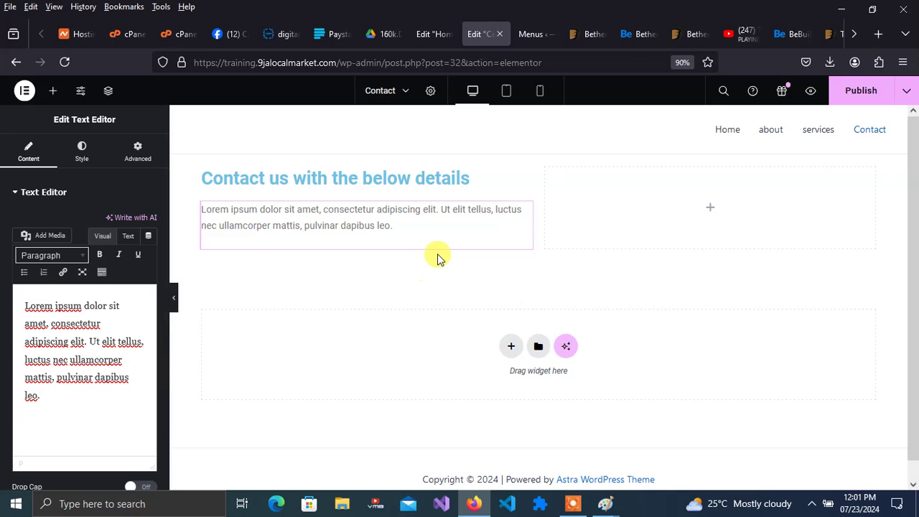
{"action": "left_click", "coordinate": [709, 210]}
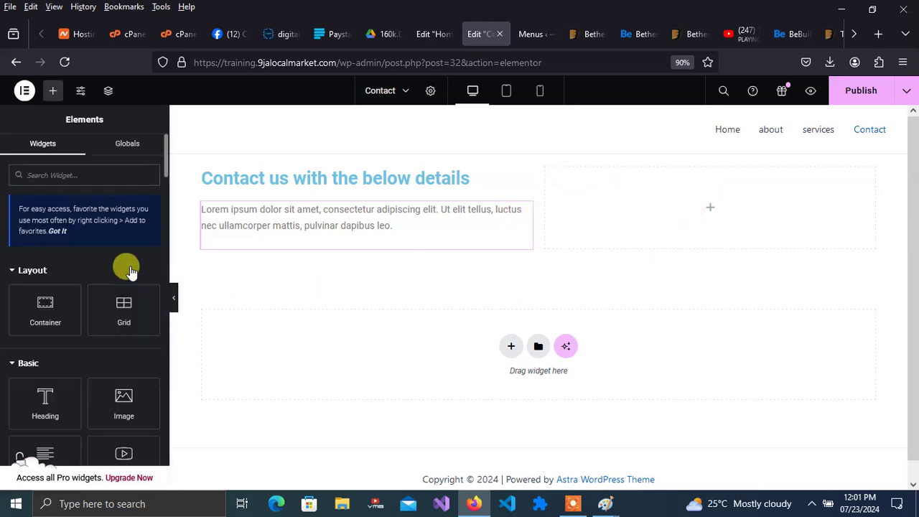
- Put a Shortcode widget with the Contact form 1 shortcode in the right column, publish, and preview
{"action": "type", "text": "shou"}
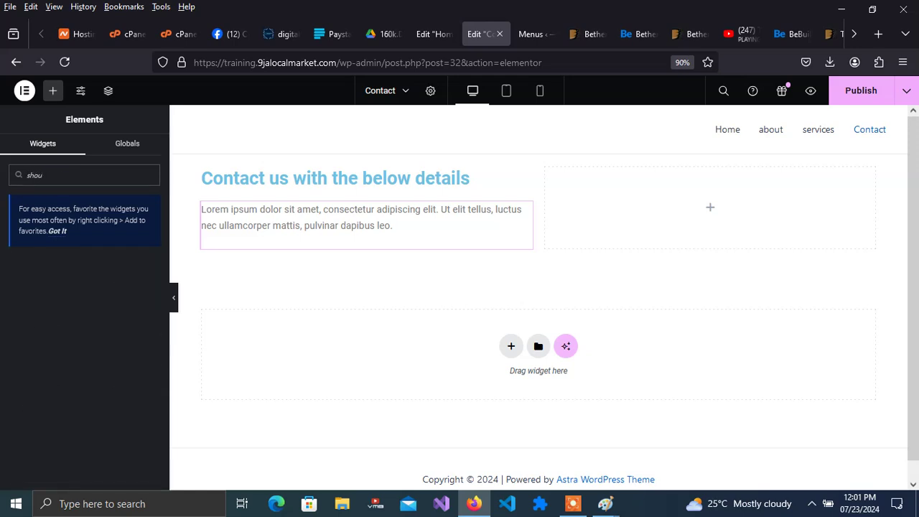
{"action": "key", "text": "BackSpace"}
{"action": "type", "text": "r"}
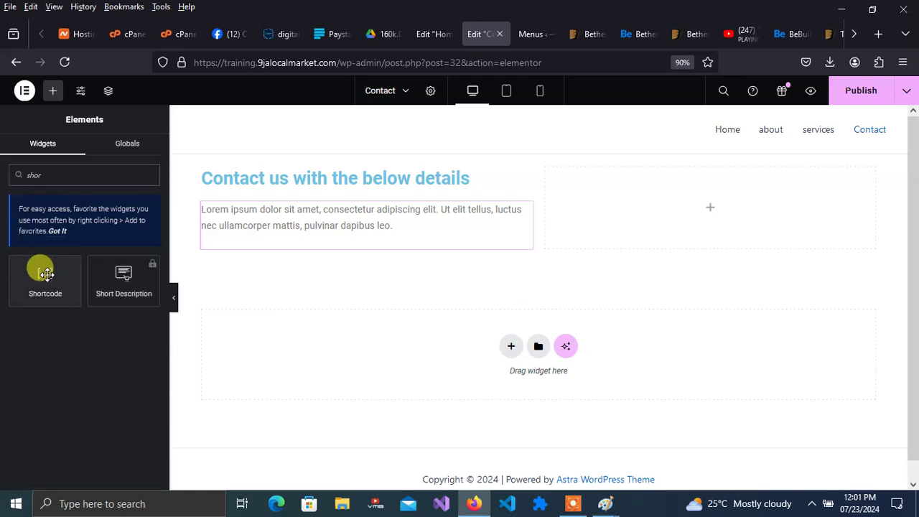
{"action": "left_click_drag", "start_coordinate": [42, 273], "coordinate": [730, 198]}
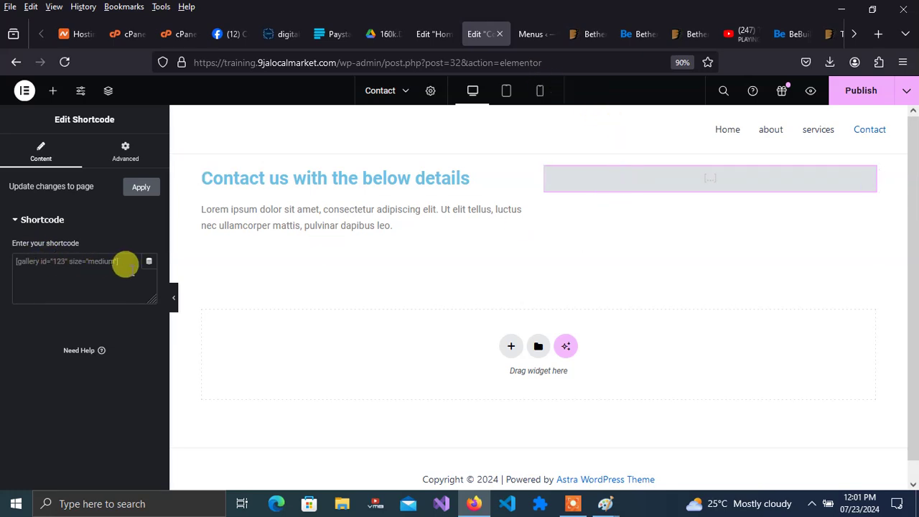
{"action": "left_click", "coordinate": [72, 260]}
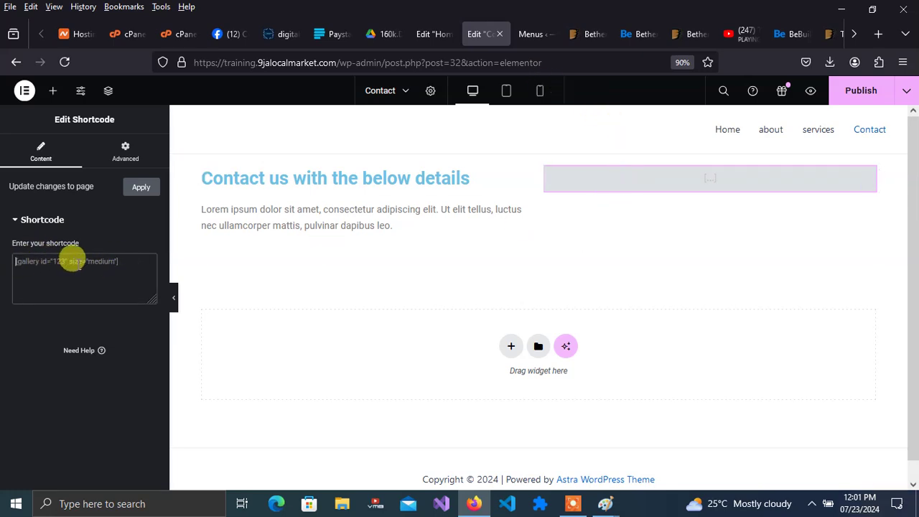
{"action": "type", "text": "[contact-form-7 id=\"0f17a67\" title=\"Contact form 1\"]"}
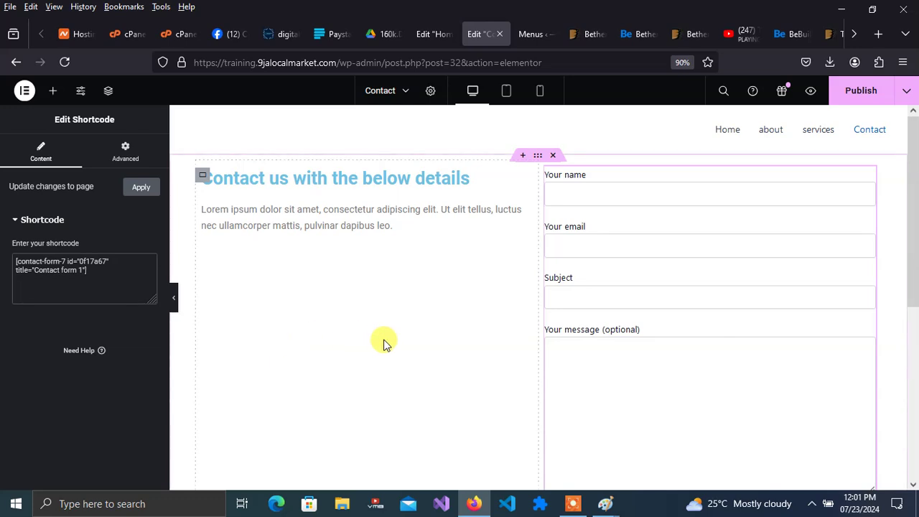
{"action": "left_click", "coordinate": [385, 343]}
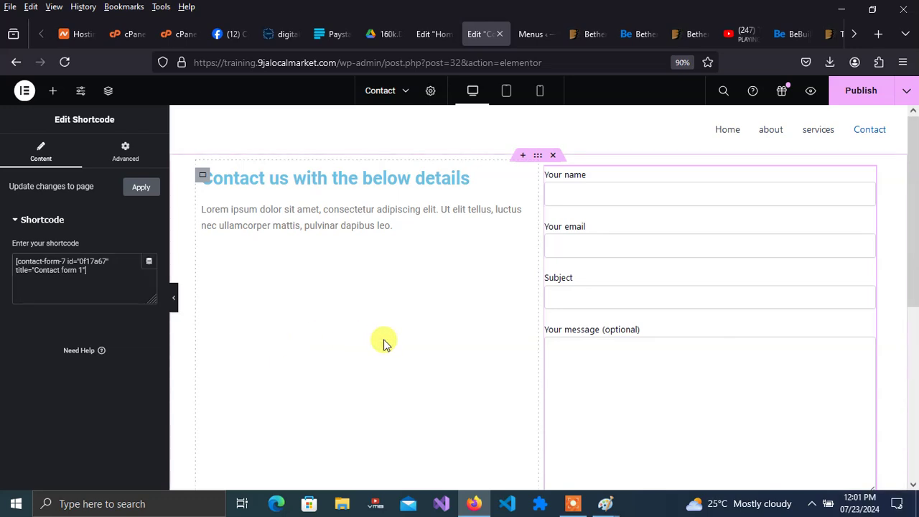
{"action": "left_click", "coordinate": [866, 92]}
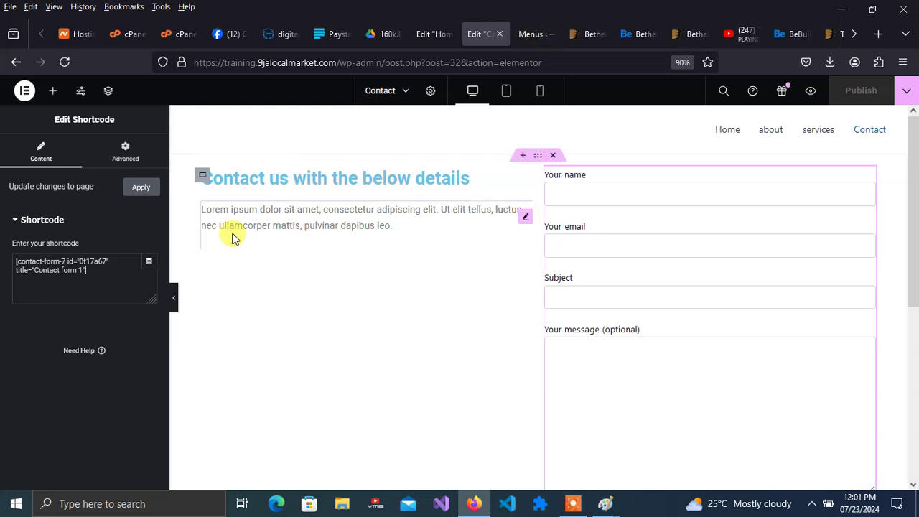
{"action": "left_click", "coordinate": [810, 92]}
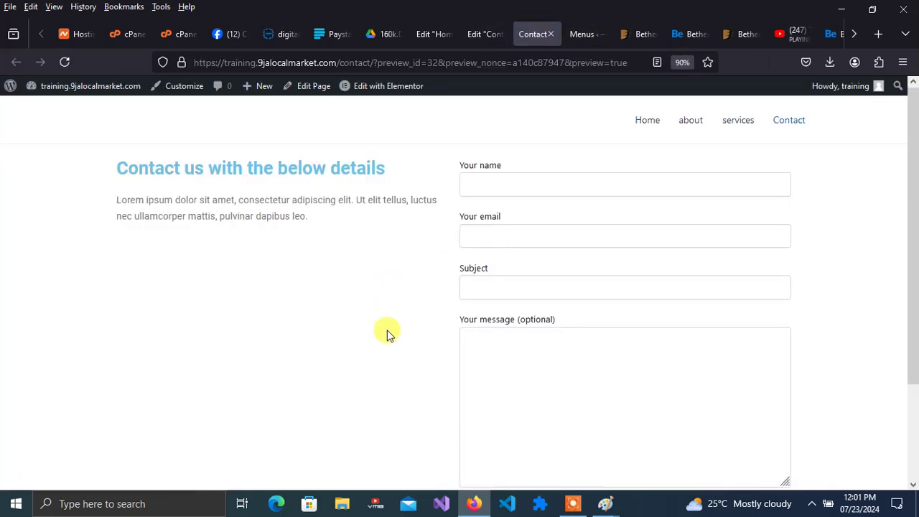
{"action": "left_click_drag", "start_coordinate": [915, 239], "coordinate": [913, 349]}
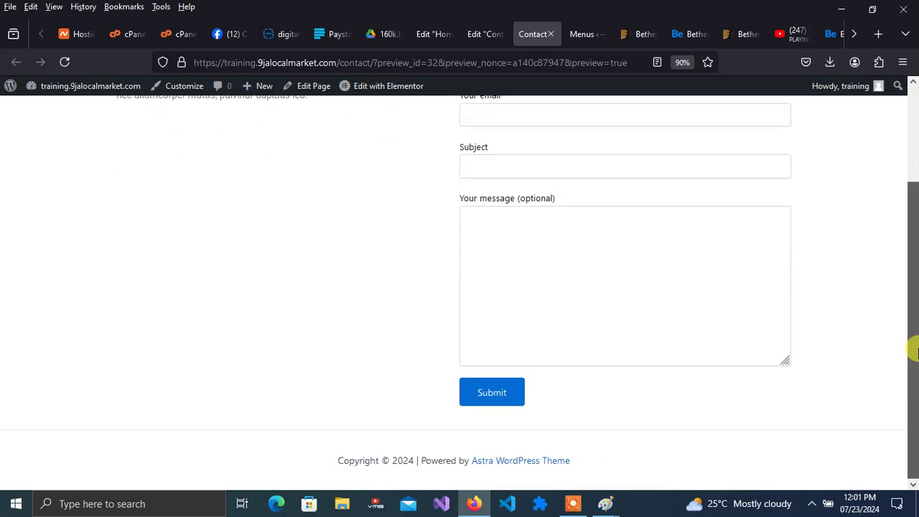
{"action": "left_click_drag", "start_coordinate": [912, 346], "coordinate": [916, 228]}
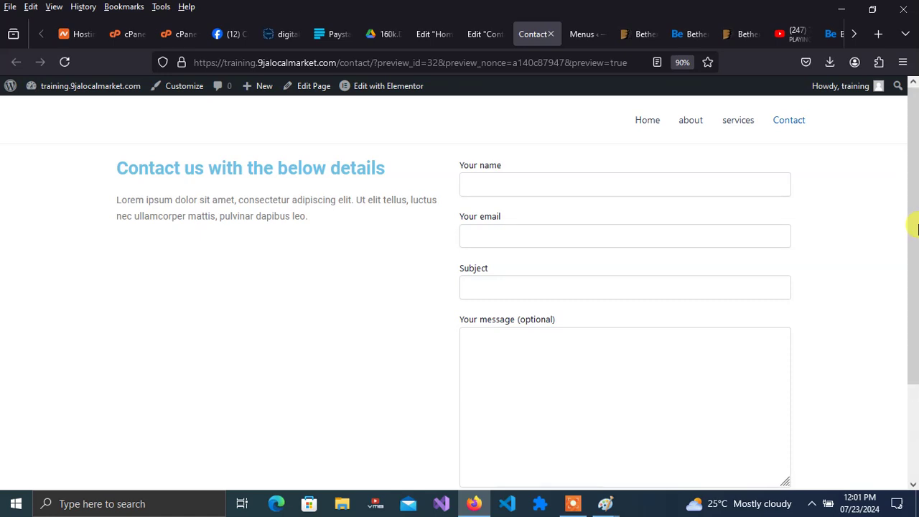
{"action": "left_click", "coordinate": [532, 187]}
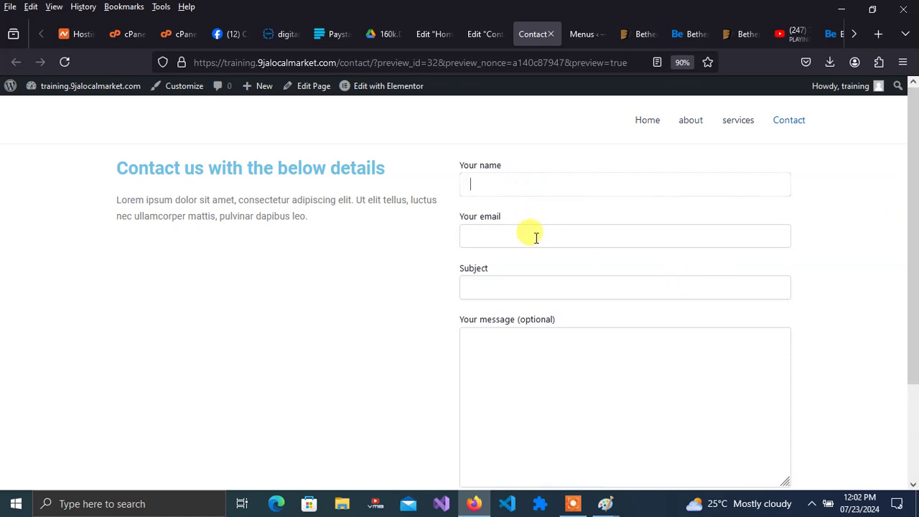
{"action": "left_click", "coordinate": [534, 236]}
{"action": "left_click", "coordinate": [531, 292]}
{"action": "left_click", "coordinate": [535, 360]}
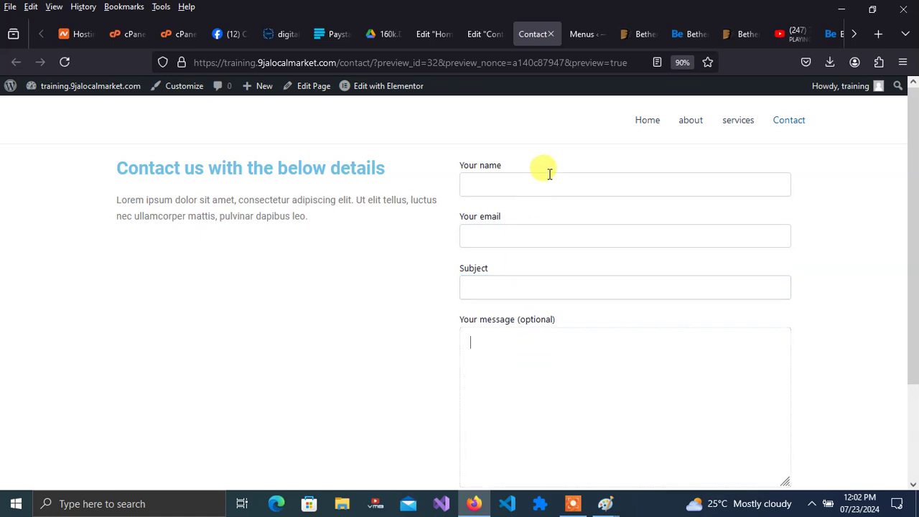
{"action": "left_click", "coordinate": [473, 39]}
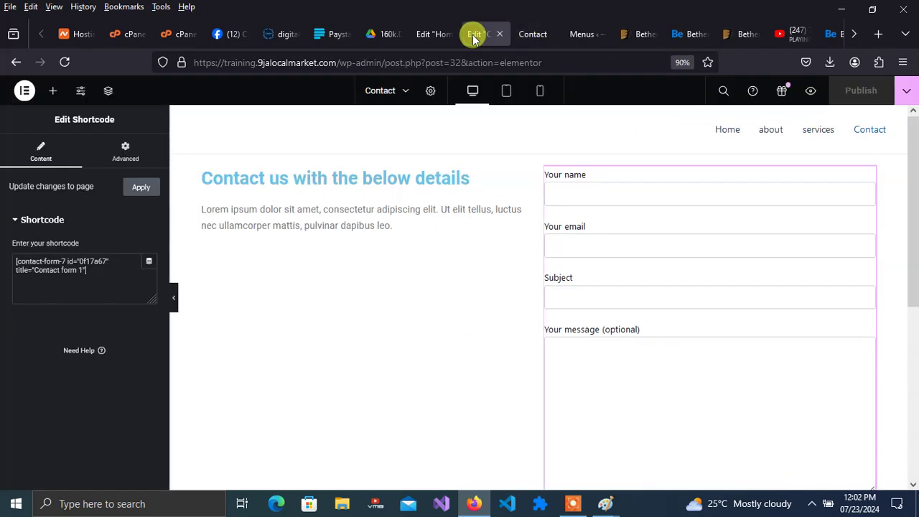
{"action": "left_click", "coordinate": [435, 34]}
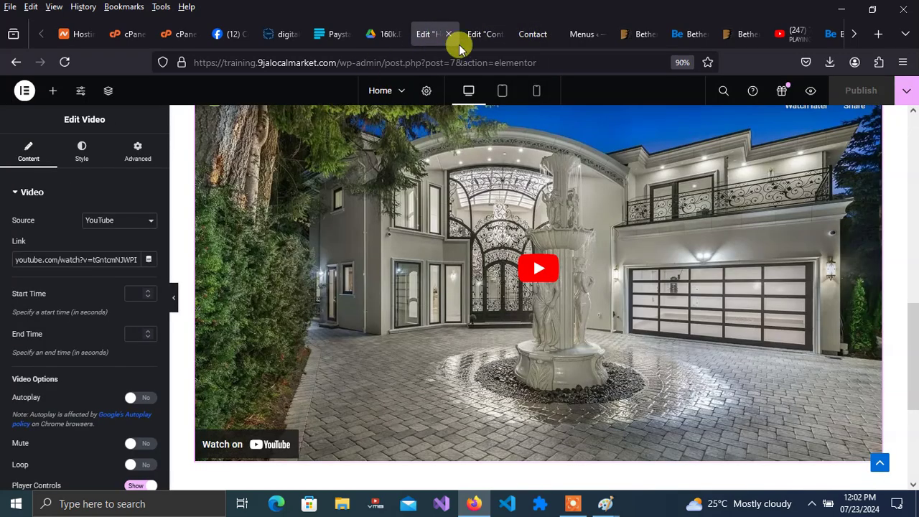
{"action": "left_click", "coordinate": [532, 34]}
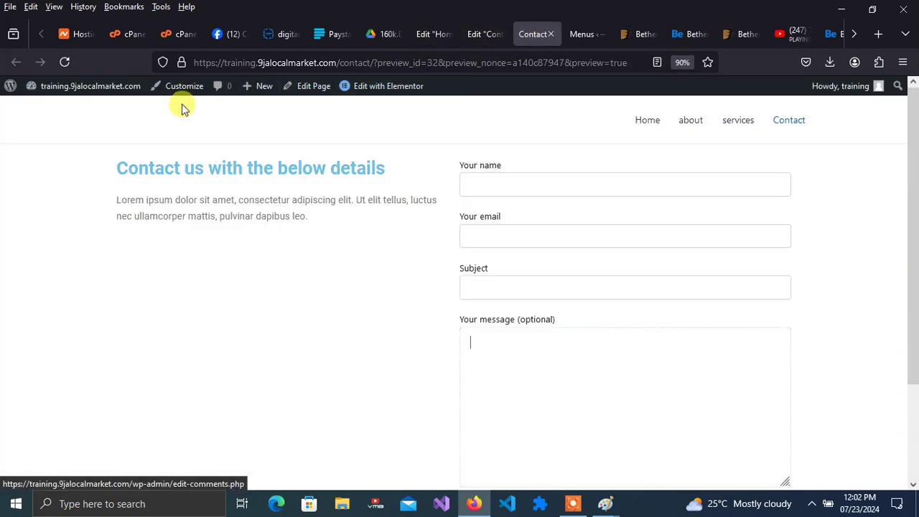
- Edit Contact form 1, open its Mail tab, and select the From sender address
{"action": "mouse_move", "coordinate": [113, 86]}
{"action": "left_click", "coordinate": [63, 108]}
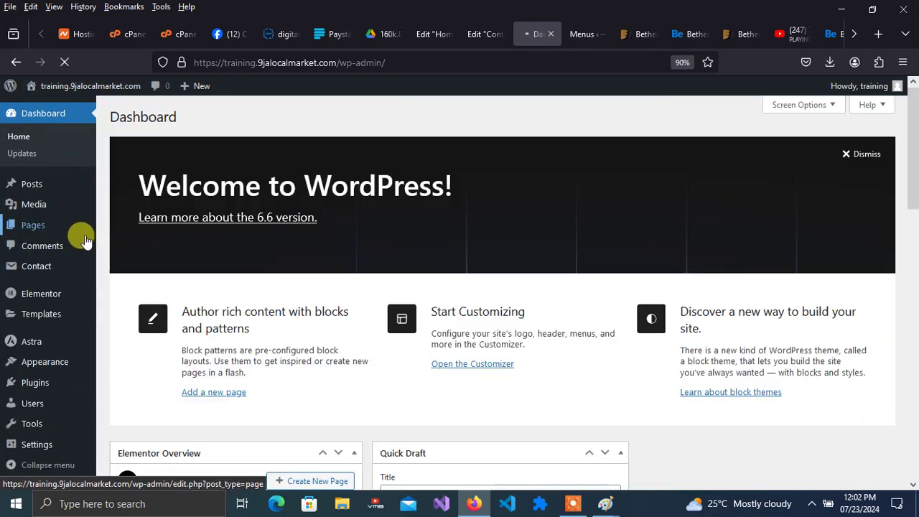
{"action": "mouse_move", "coordinate": [55, 264]}
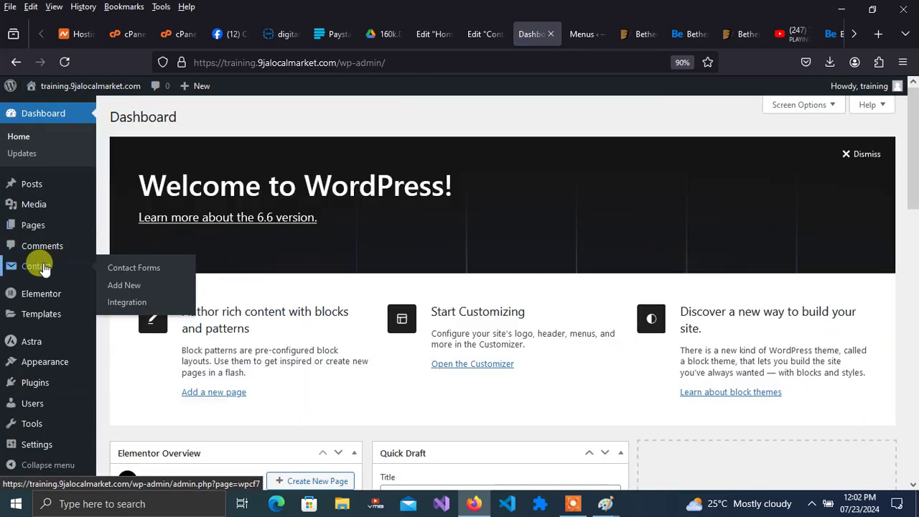
{"action": "left_click", "coordinate": [124, 270]}
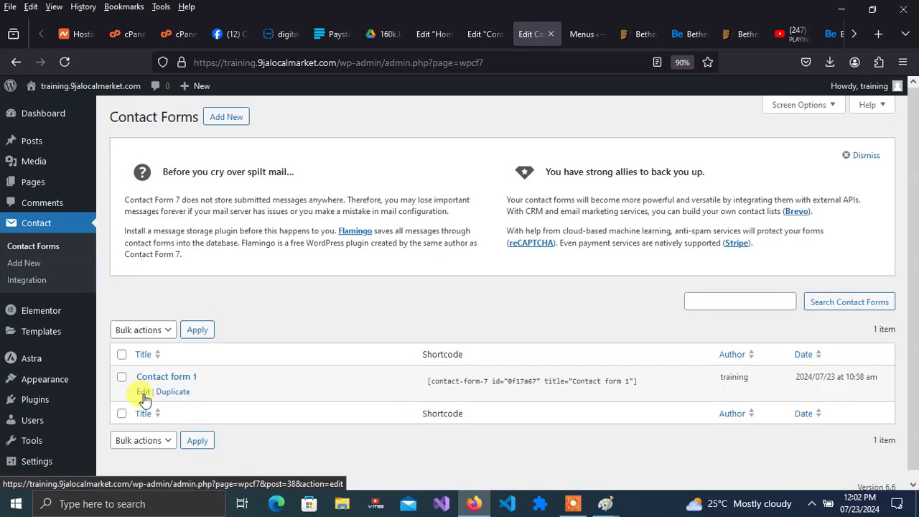
{"action": "left_click", "coordinate": [143, 392]}
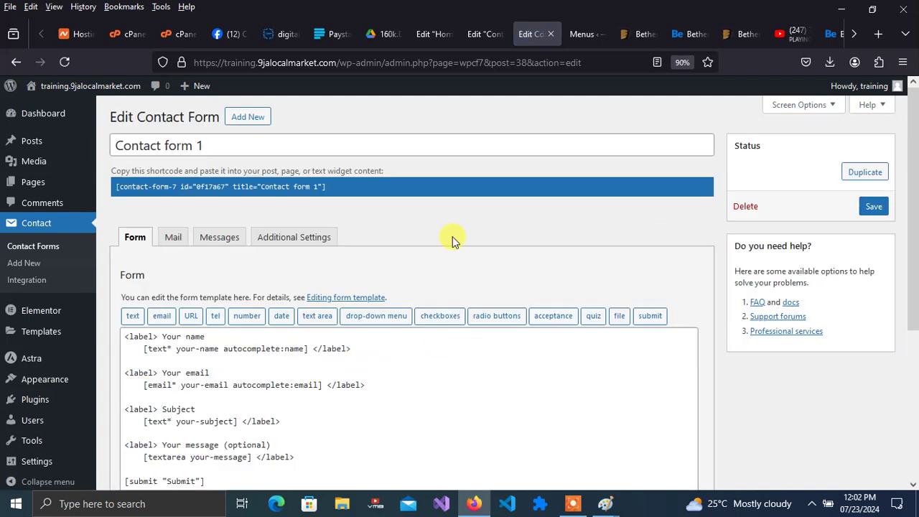
{"action": "left_click", "coordinate": [170, 240]}
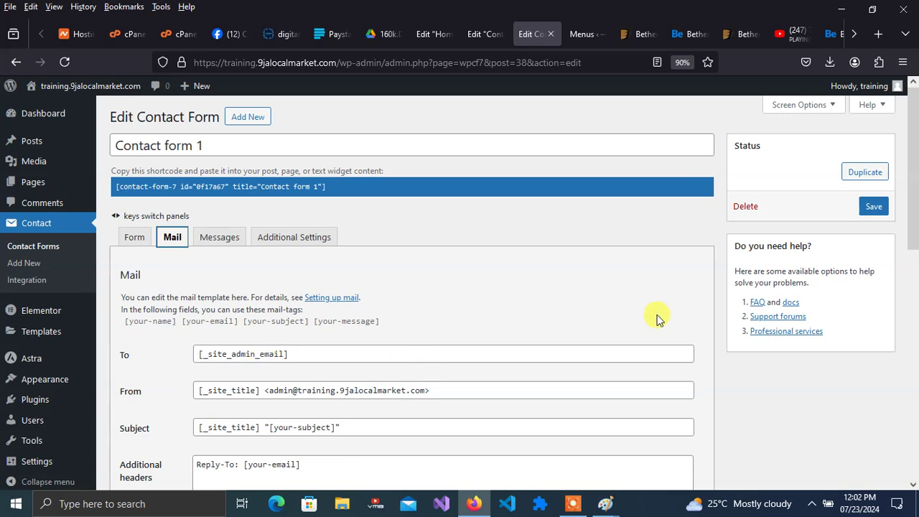
{"action": "left_click_drag", "start_coordinate": [915, 208], "coordinate": [916, 267]}
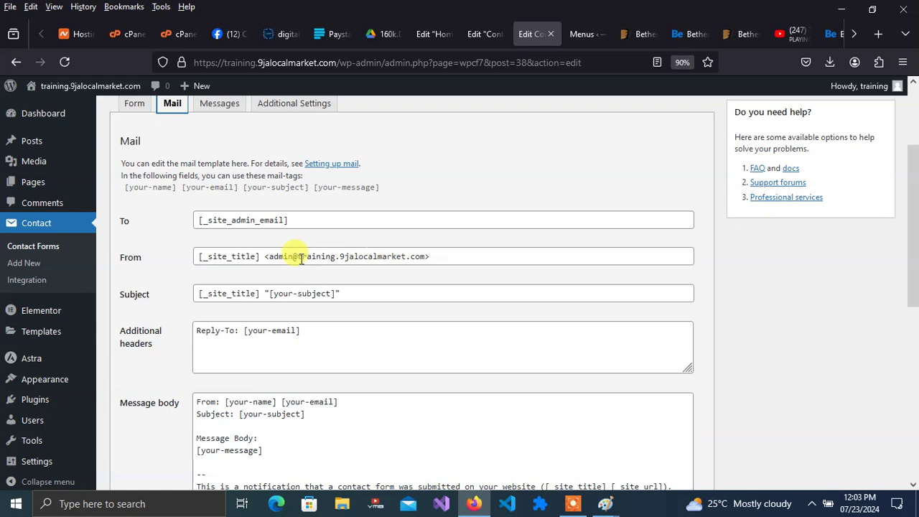
{"action": "left_click", "coordinate": [271, 257]}
{"action": "left_click_drag", "start_coordinate": [271, 257], "coordinate": [426, 255]}
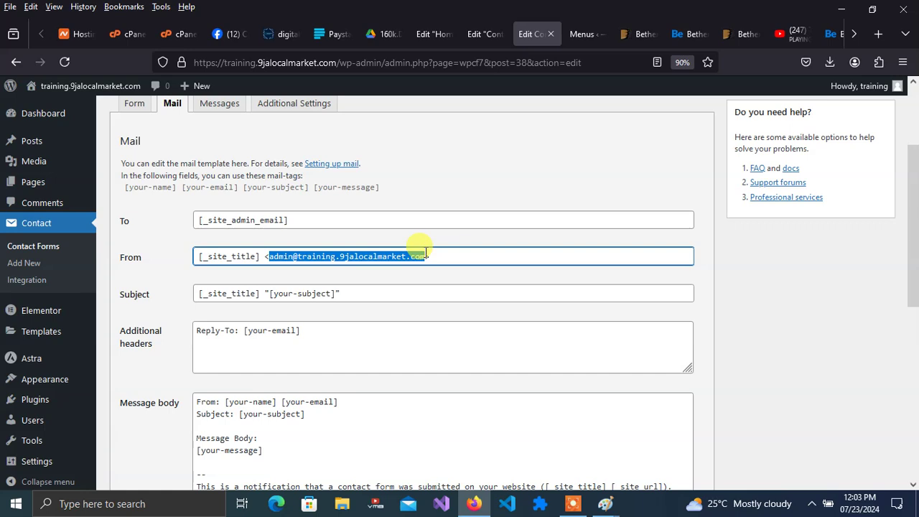
- Return to the Contact page tab, exit Elementor to the block editor, and select the URL's page part
{"action": "left_click", "coordinate": [491, 34]}
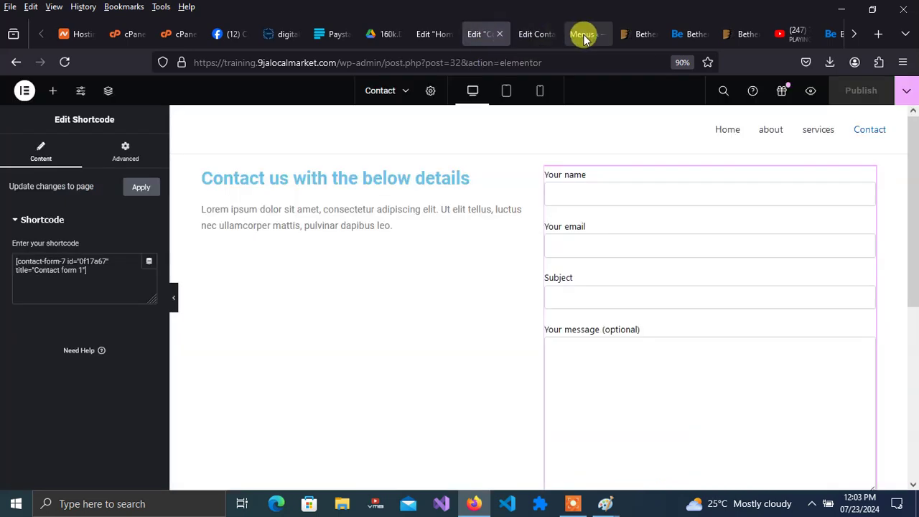
{"action": "left_click", "coordinate": [583, 35]}
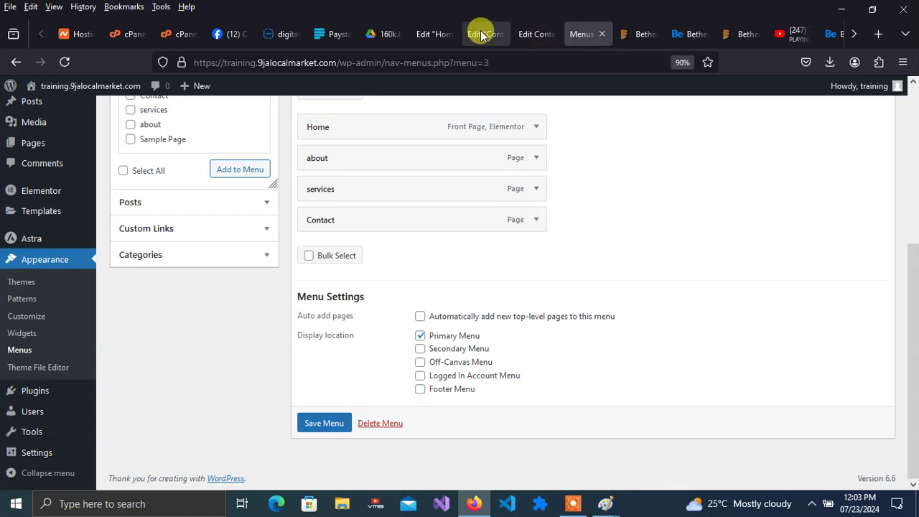
{"action": "left_click", "coordinate": [436, 34]}
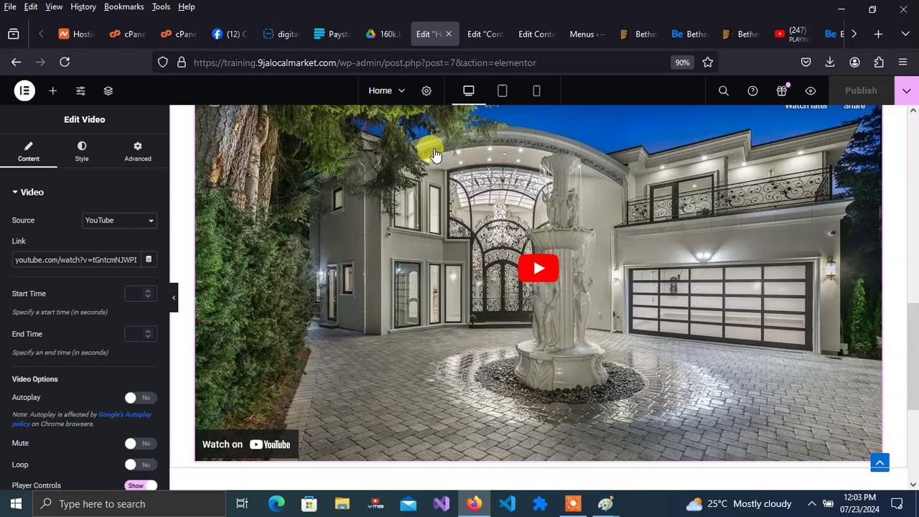
{"action": "left_click", "coordinate": [481, 37]}
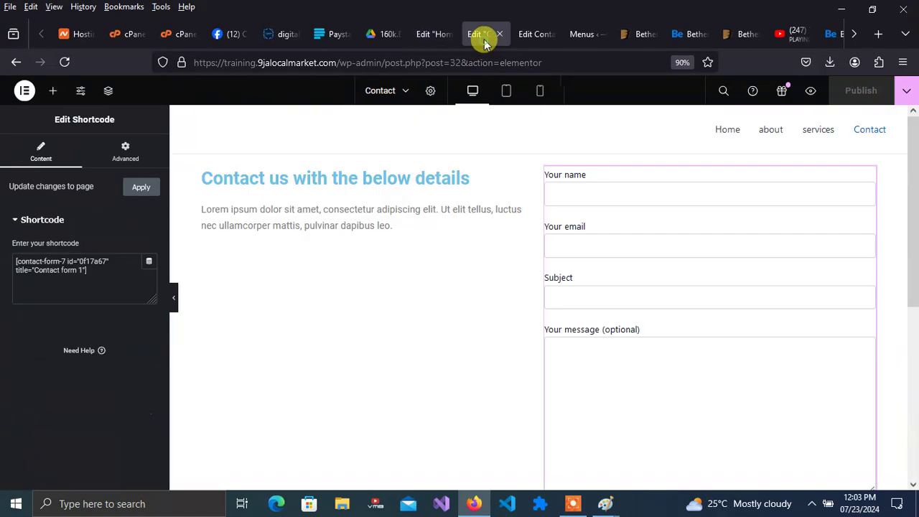
{"action": "left_click", "coordinate": [16, 61]}
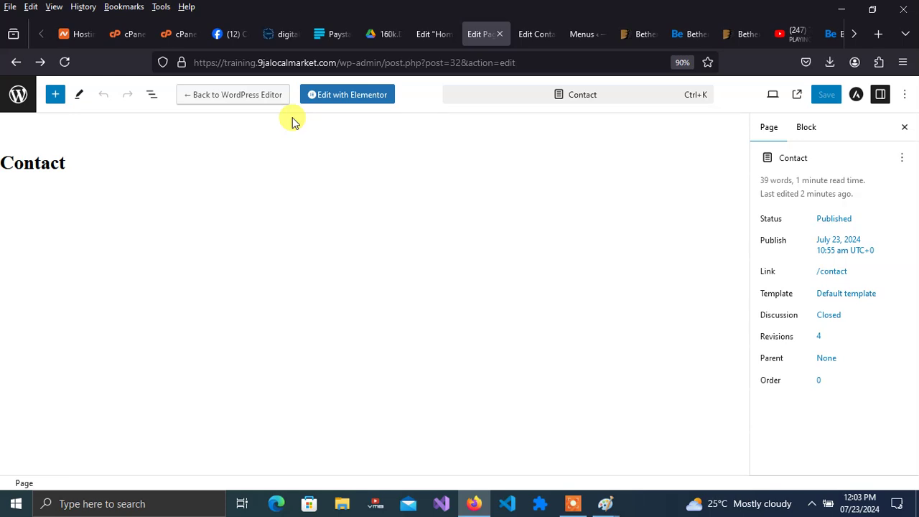
{"action": "left_click_drag", "start_coordinate": [512, 63], "coordinate": [387, 64]}
- Trim the URL to the admin dashboard, open Plugins, and search the directory for 'whatsapp'
{"action": "key", "text": "BackSpace"}
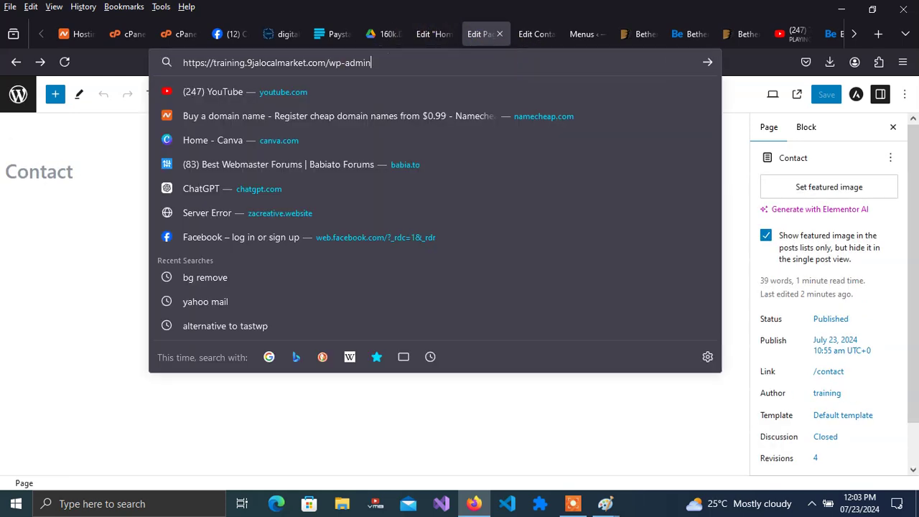
{"action": "key", "text": "Return"}
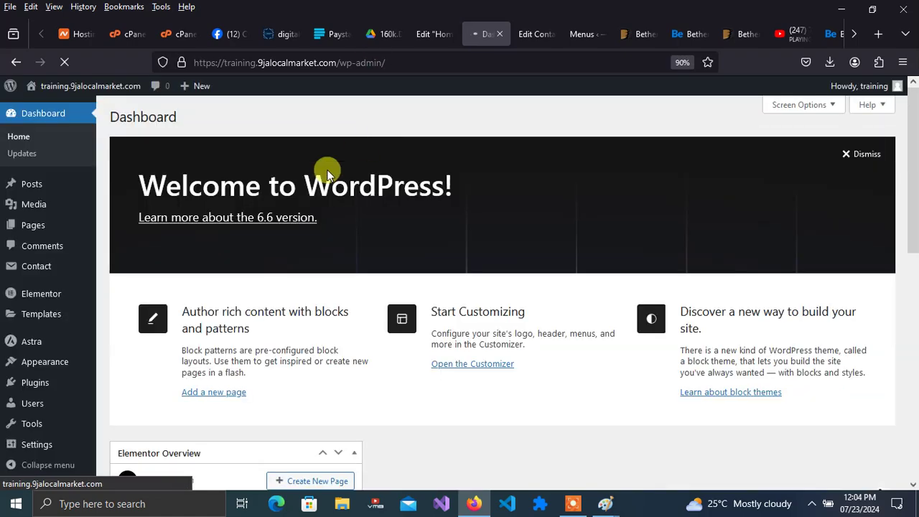
{"action": "left_click", "coordinate": [35, 385]}
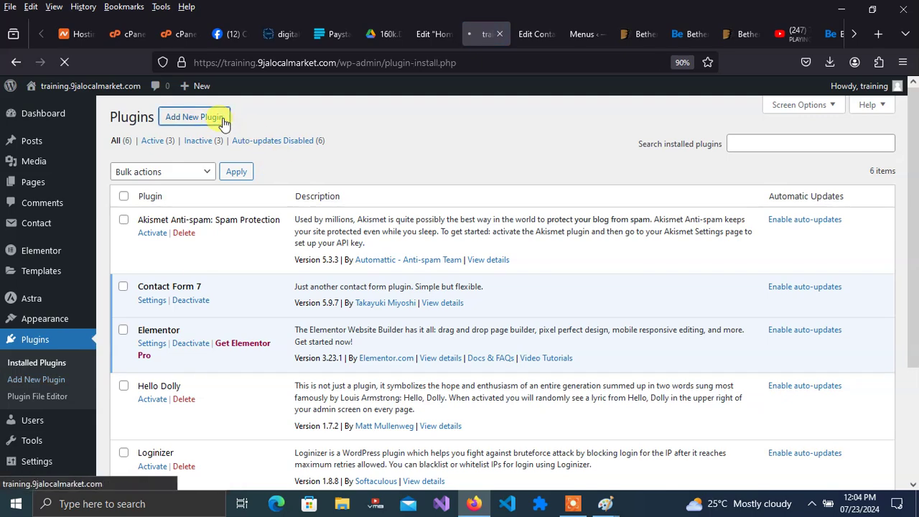
{"action": "left_click", "coordinate": [738, 152]}
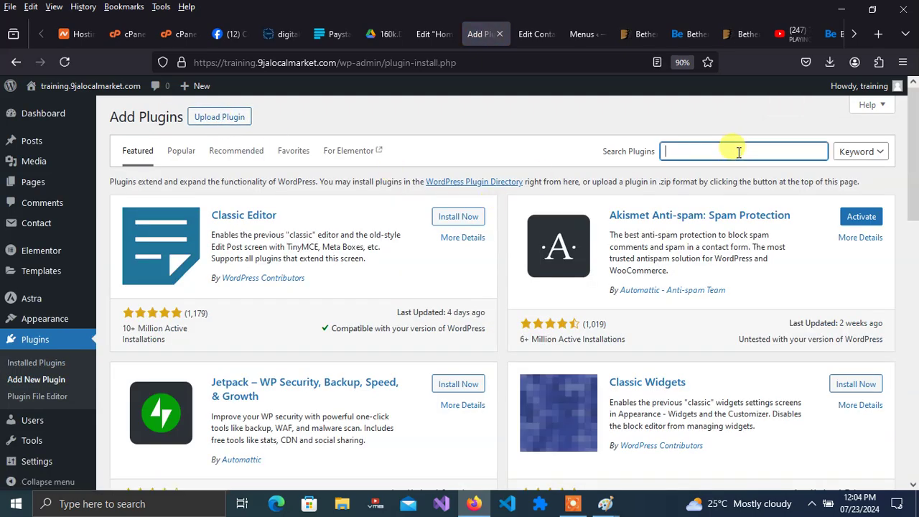
{"action": "type", "text": "what"}
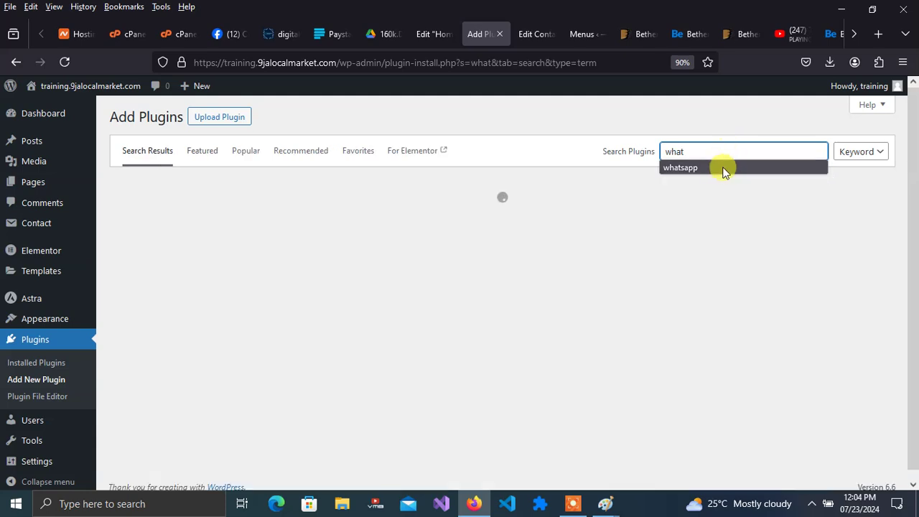
{"action": "left_click", "coordinate": [710, 169]}
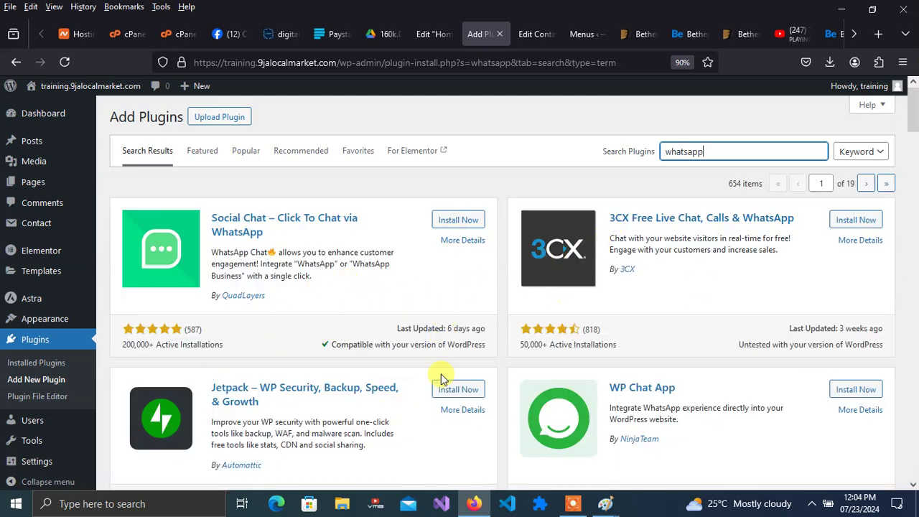
{"action": "left_click_drag", "start_coordinate": [907, 117], "coordinate": [915, 164]}
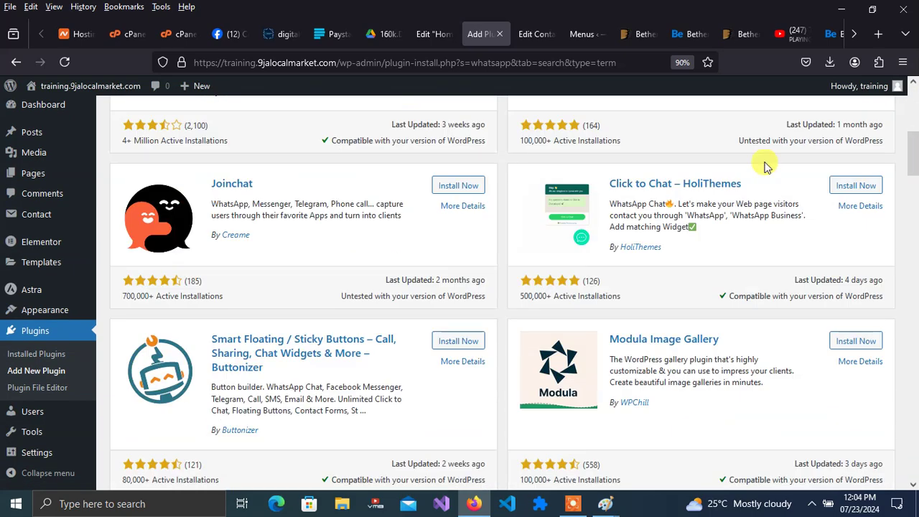
- Install and activate the Joinchat plugin, which then asks for a WhatsApp number
{"action": "left_click", "coordinate": [454, 186]}
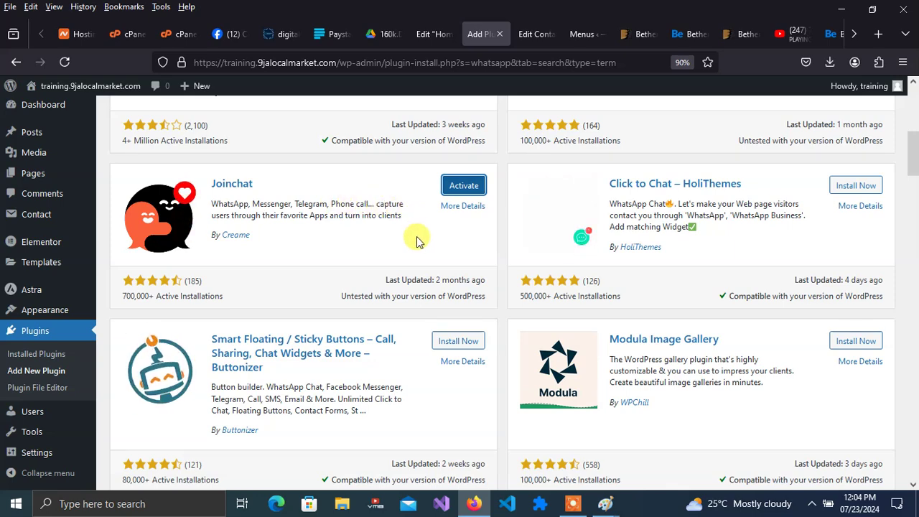
{"action": "left_click", "coordinate": [460, 185]}
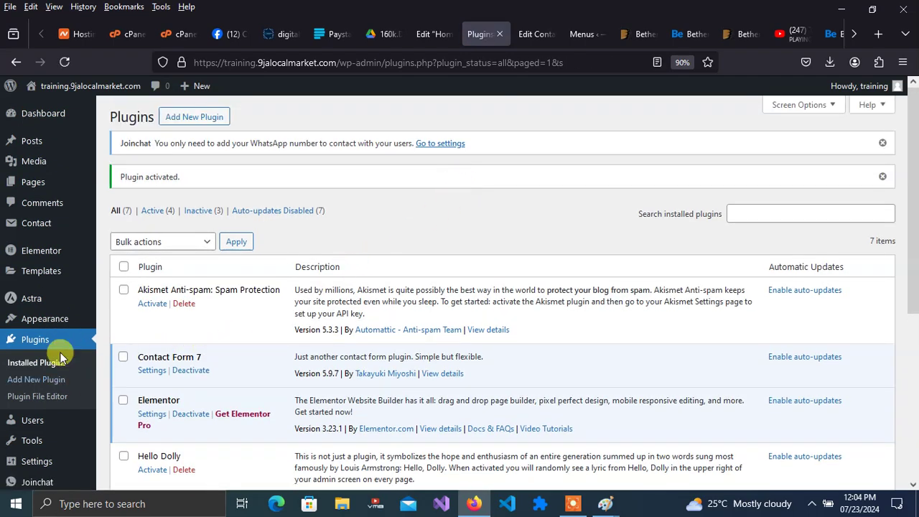
{"action": "mouse_move", "coordinate": [79, 463]}
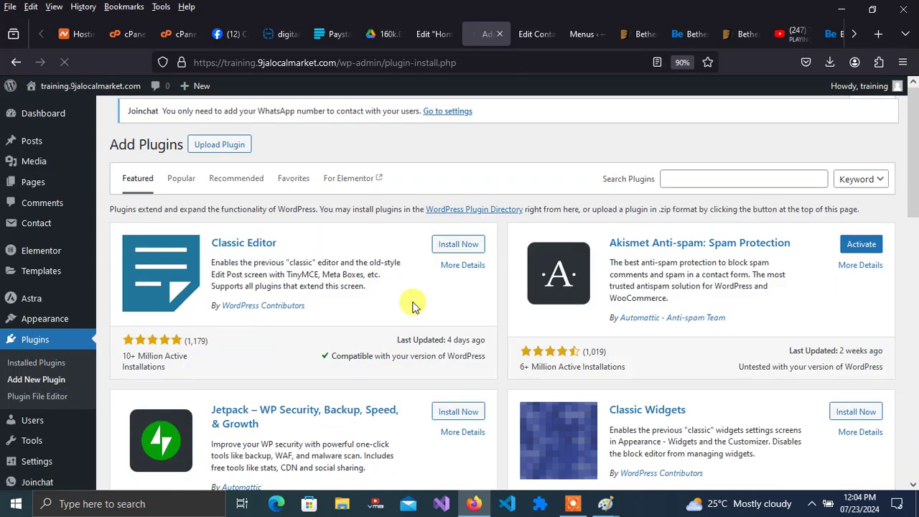
- Check the Health Check & Troubleshooting plugin details, then open Joinchat's onboarding wizard
{"action": "left_click_drag", "start_coordinate": [913, 164], "coordinate": [916, 314]}
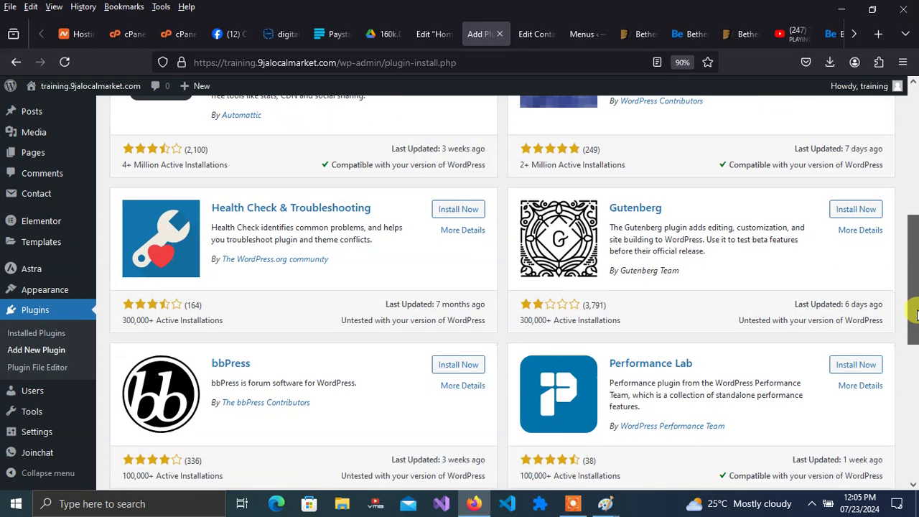
{"action": "left_click", "coordinate": [333, 210]}
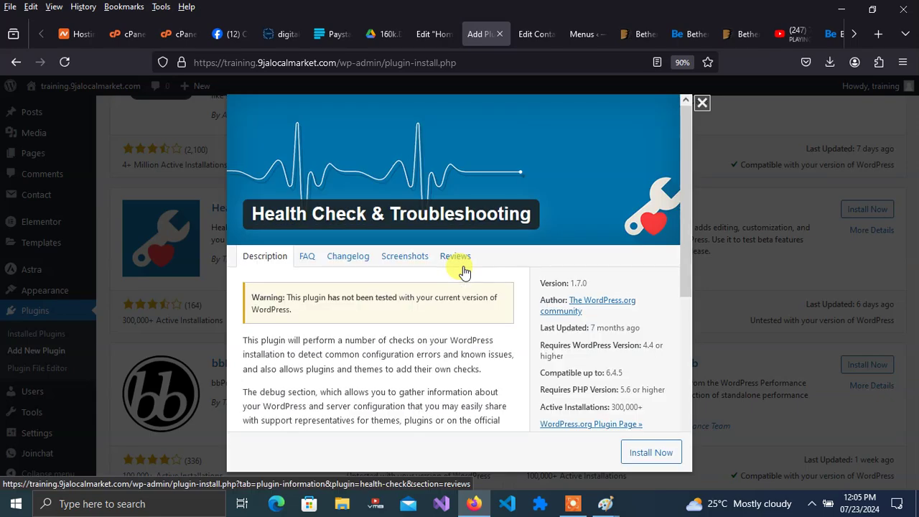
{"action": "left_click", "coordinate": [701, 103]}
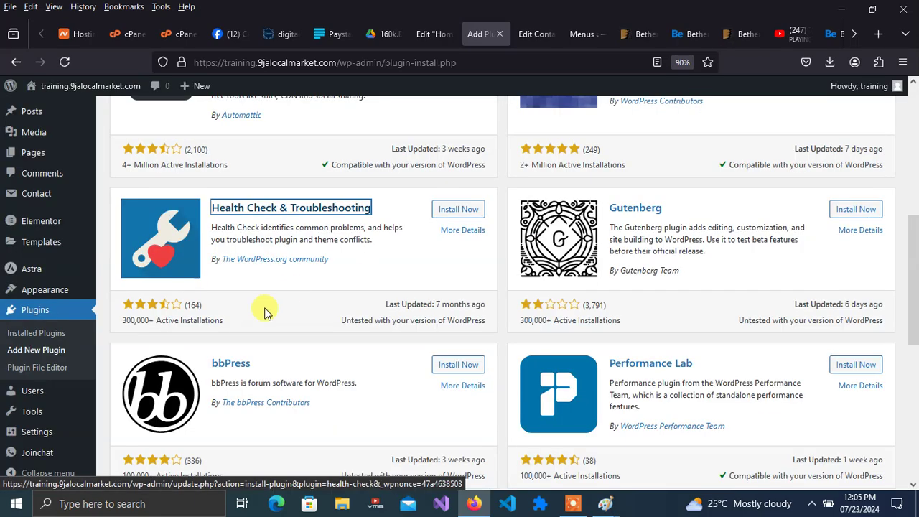
{"action": "left_click", "coordinate": [55, 453]}
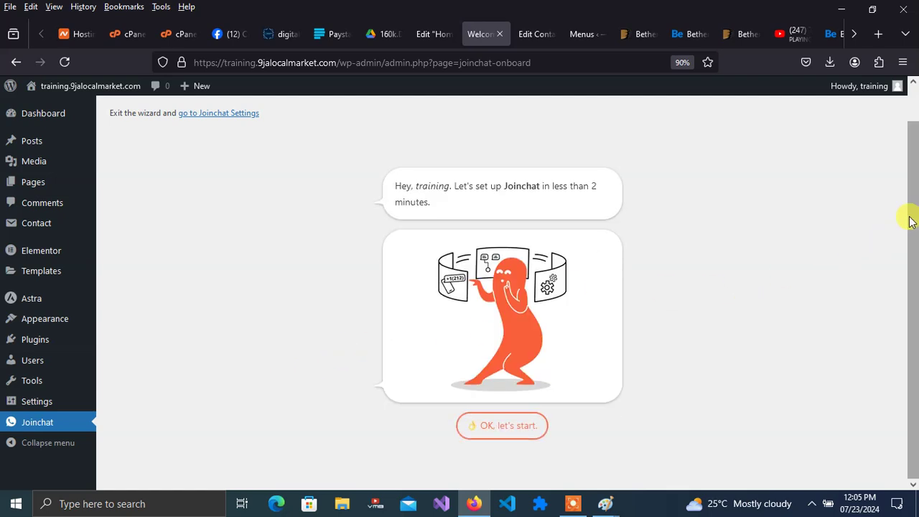
- Start the Joinchat setup and enter the WhatsApp number
{"action": "left_click", "coordinate": [521, 428]}
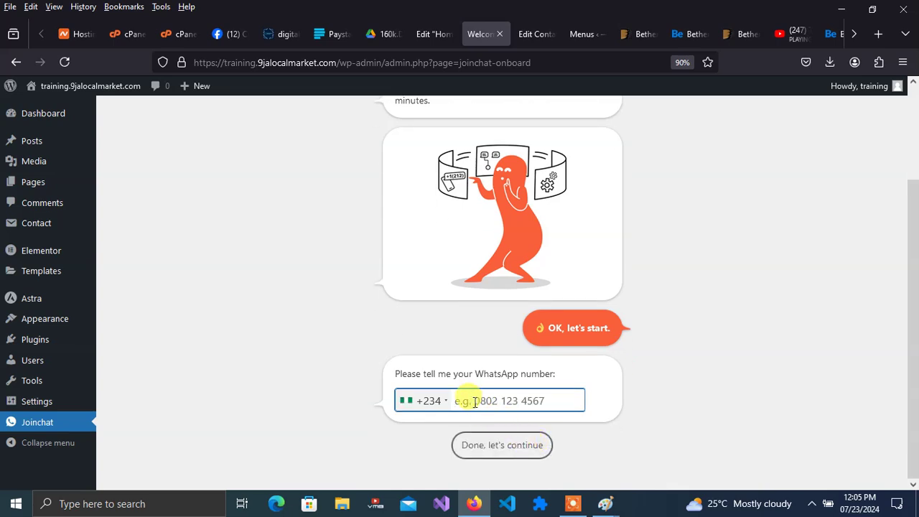
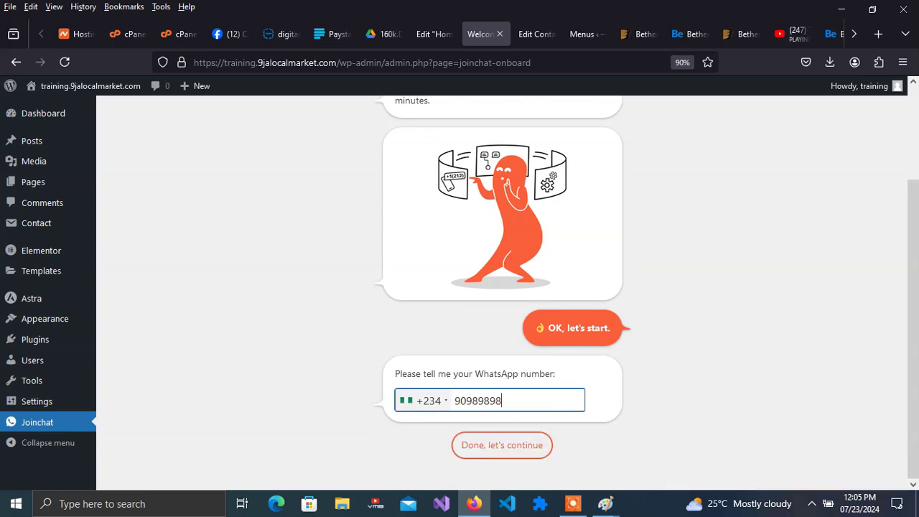
{"action": "left_click", "coordinate": [517, 451]}
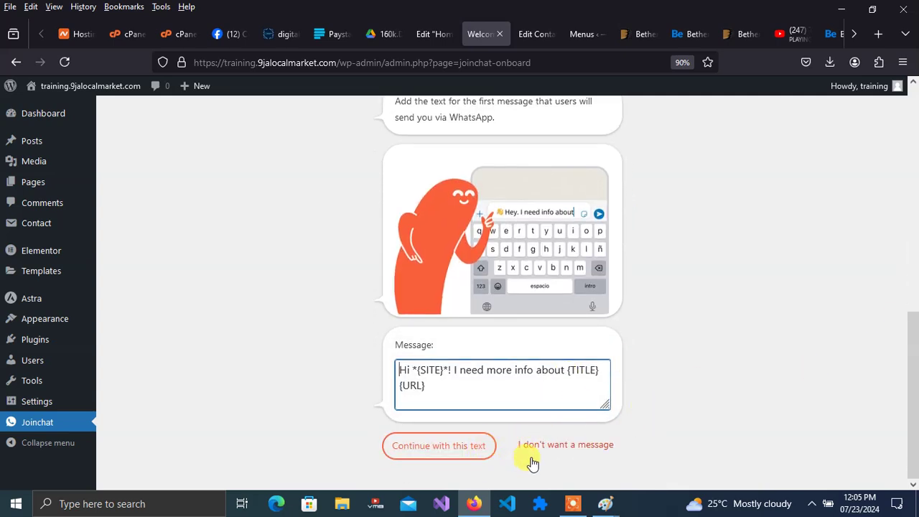
- Keep the suggested message and call to action, accept the terms, and finish setup
{"action": "left_click", "coordinate": [471, 448]}
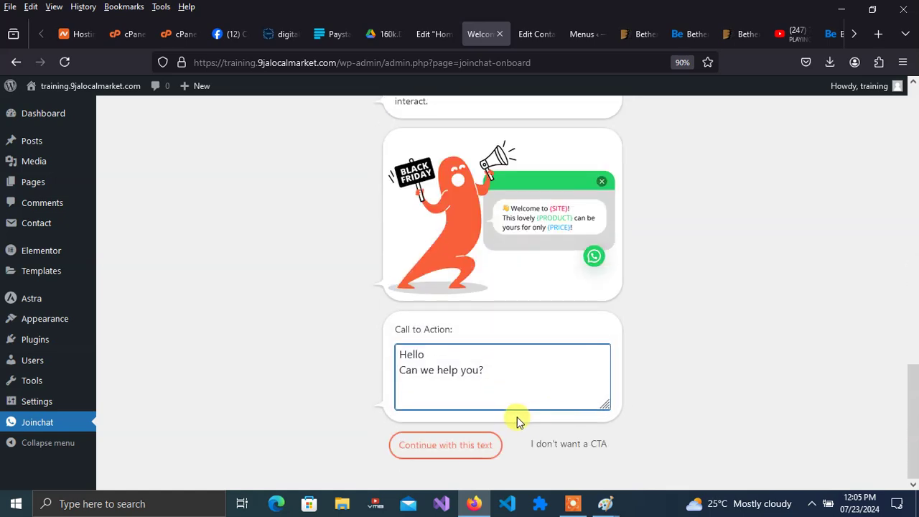
{"action": "left_click", "coordinate": [486, 446]}
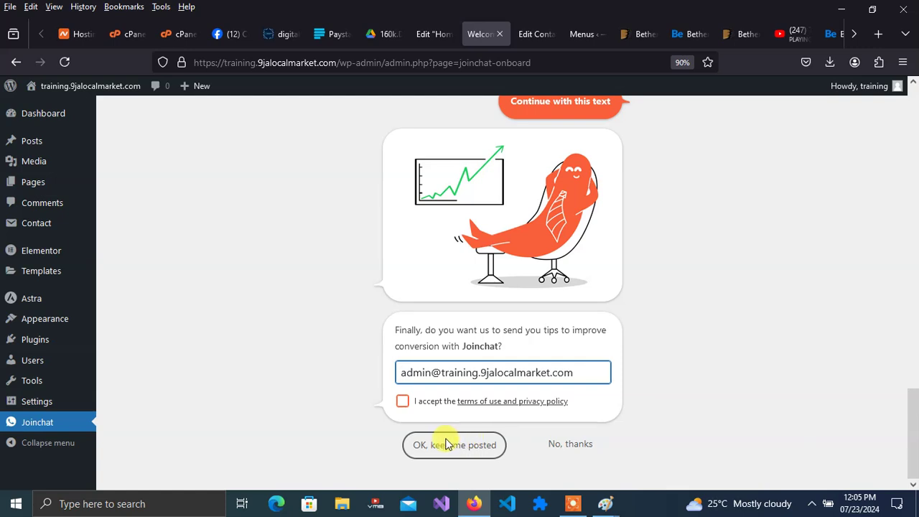
{"action": "left_click", "coordinate": [402, 402]}
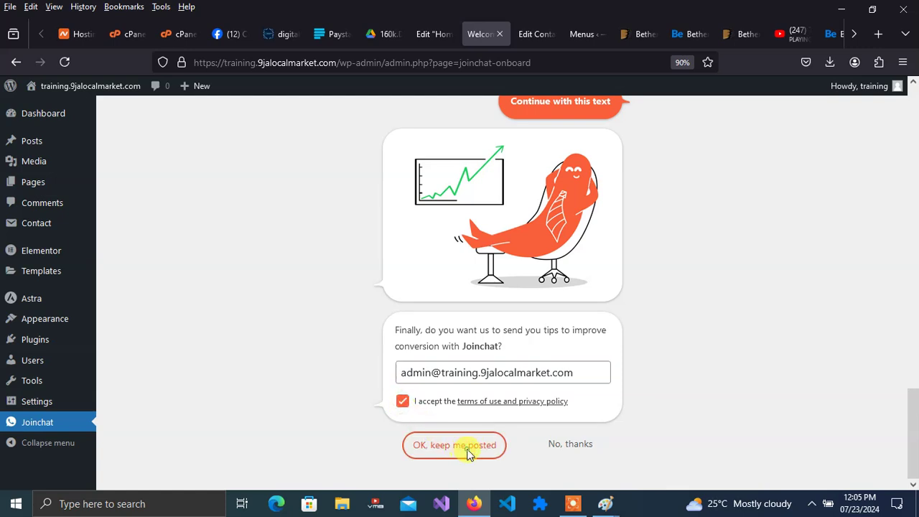
{"action": "left_click", "coordinate": [467, 446]}
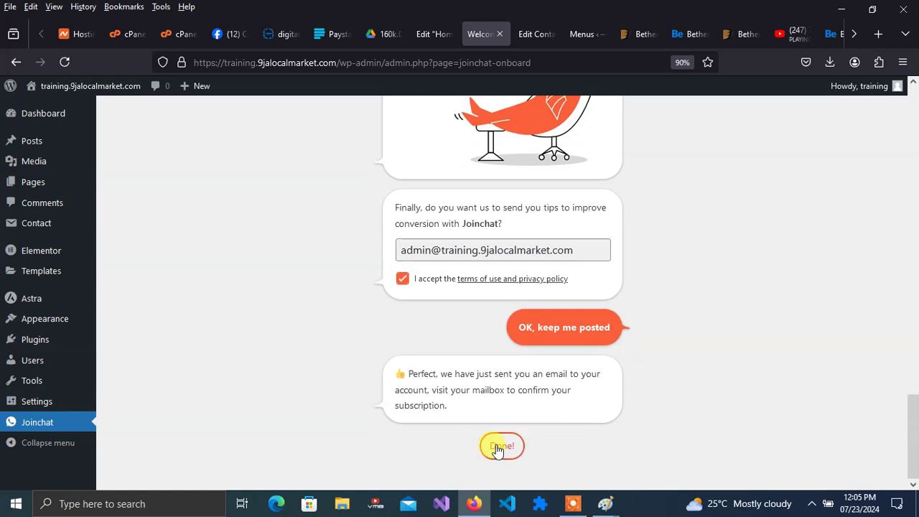
{"action": "left_click", "coordinate": [499, 447]}
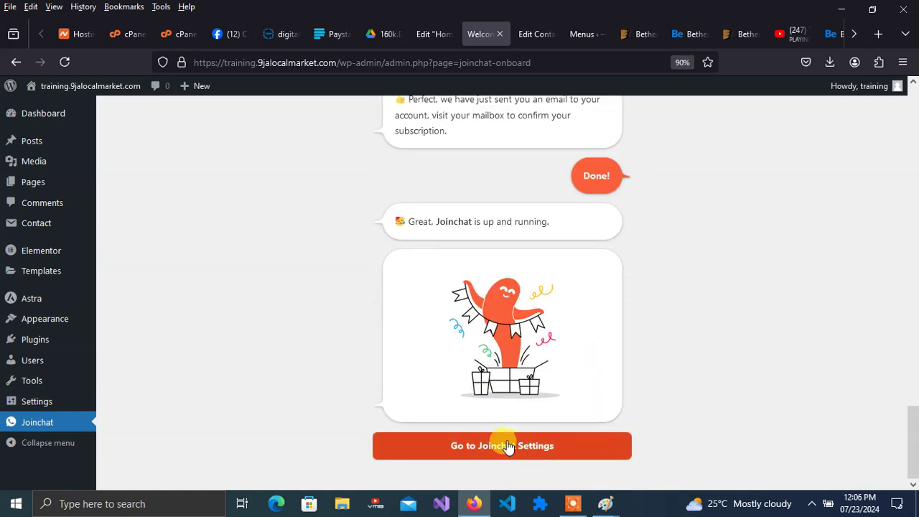
{"action": "left_click", "coordinate": [502, 446]}
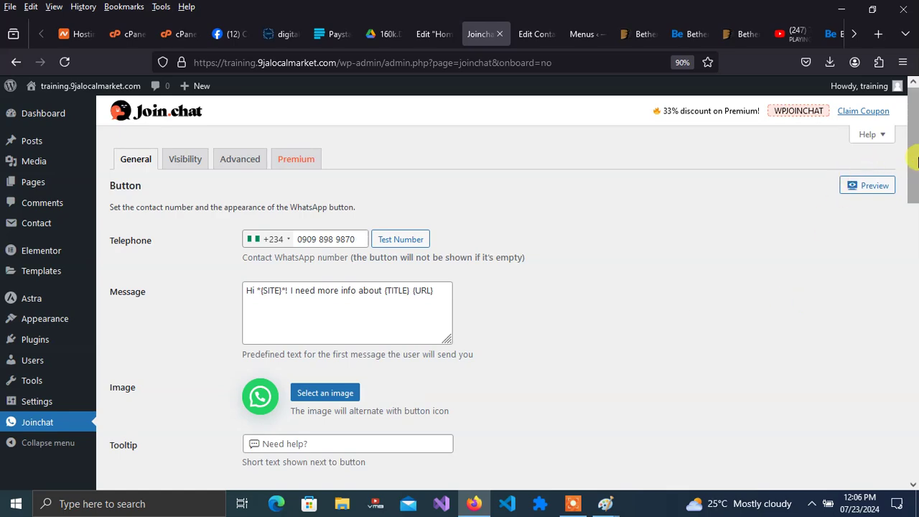
- Save the Joinchat settings and open the live site
{"action": "left_click_drag", "start_coordinate": [913, 165], "coordinate": [916, 449]}
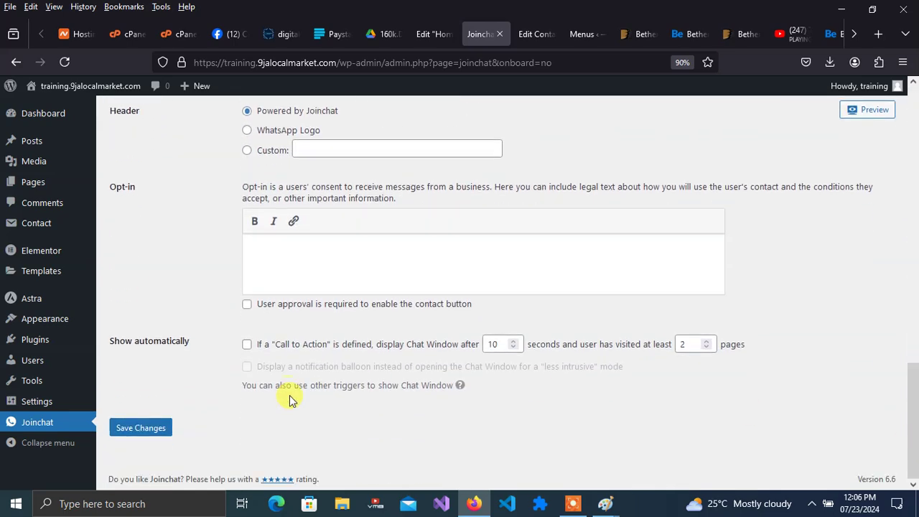
{"action": "left_click", "coordinate": [142, 428]}
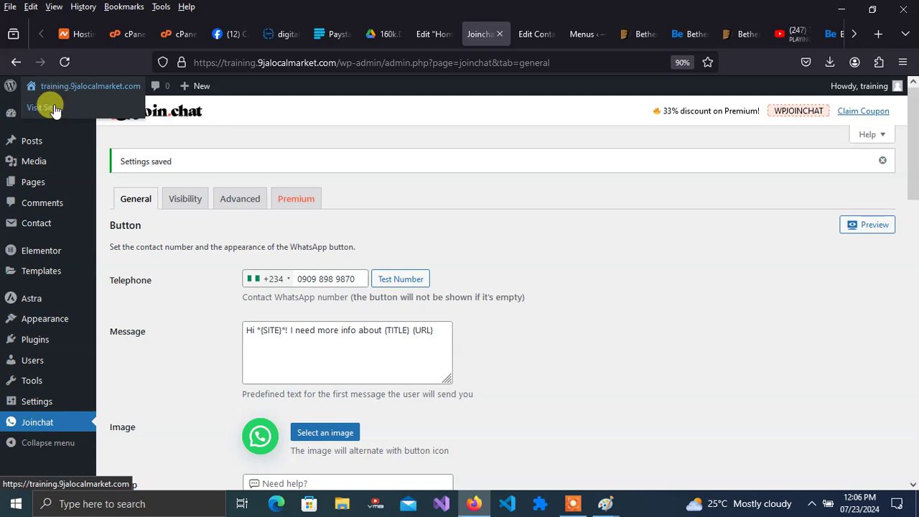
{"action": "left_click", "coordinate": [53, 109]}
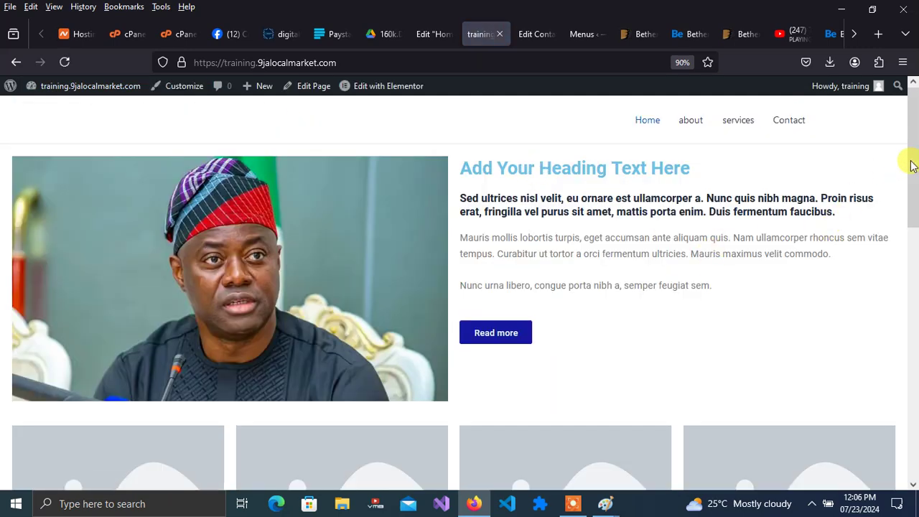
- Open and close the WhatsApp chat box on the live home page, then return to the Elementor Home editor
{"action": "left_click_drag", "start_coordinate": [910, 161], "coordinate": [915, 312]}
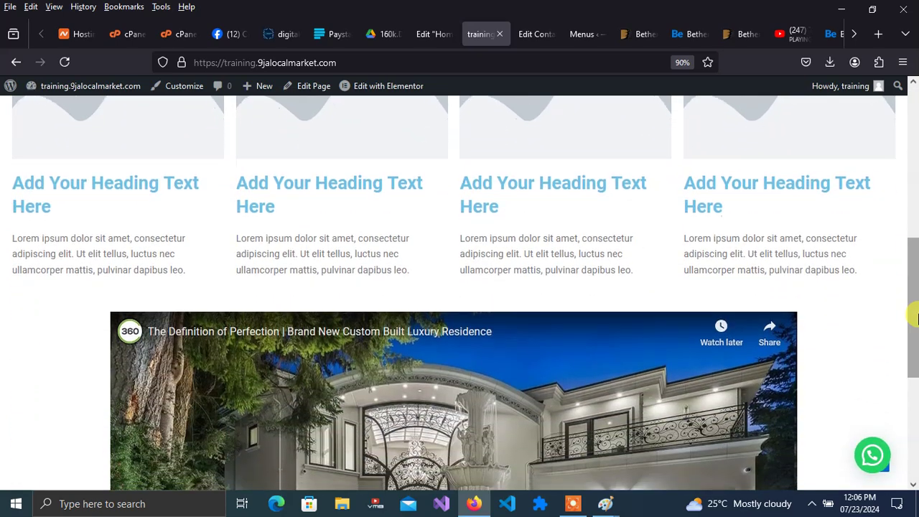
{"action": "left_click", "coordinate": [873, 458]}
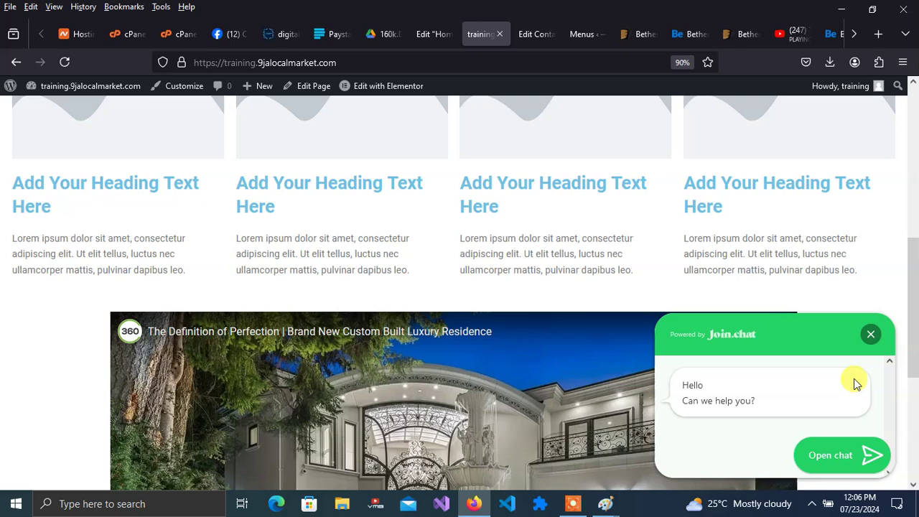
{"action": "left_click", "coordinate": [871, 334]}
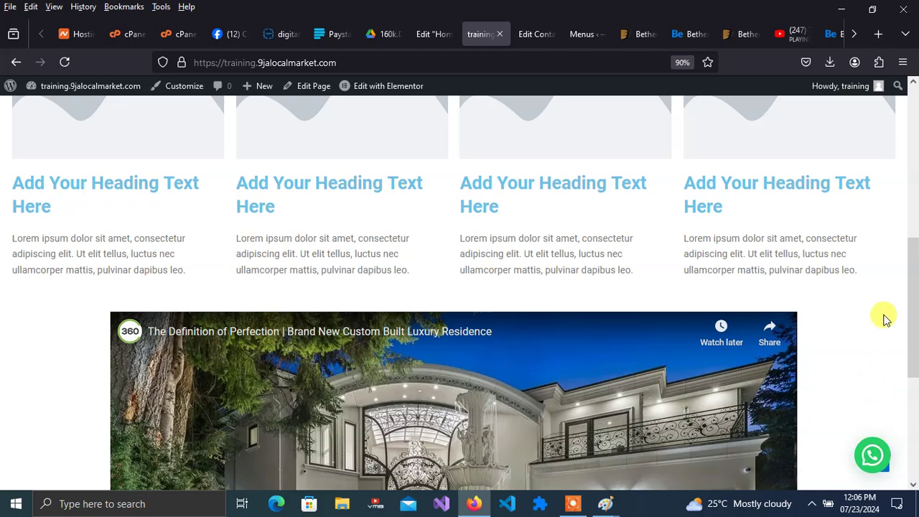
{"action": "left_click_drag", "start_coordinate": [912, 312], "coordinate": [909, 150]}
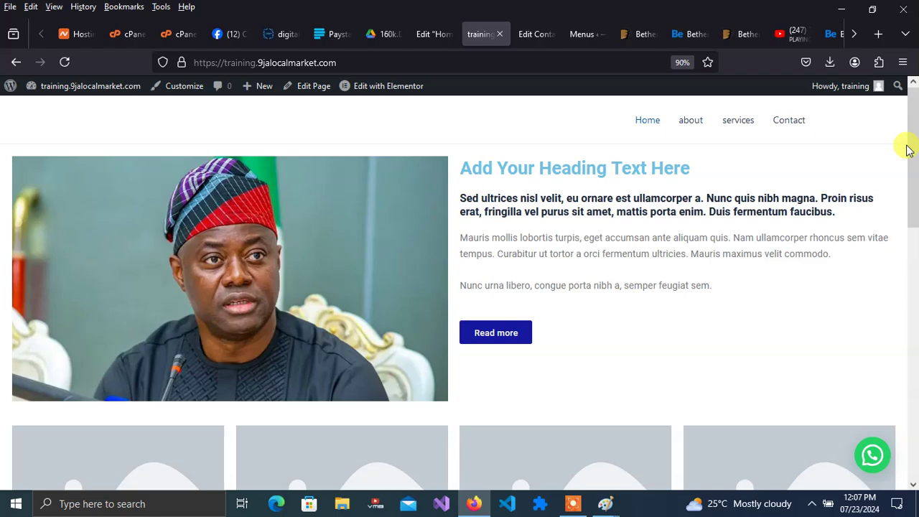
{"action": "left_click_drag", "start_coordinate": [909, 153], "coordinate": [886, 133]}
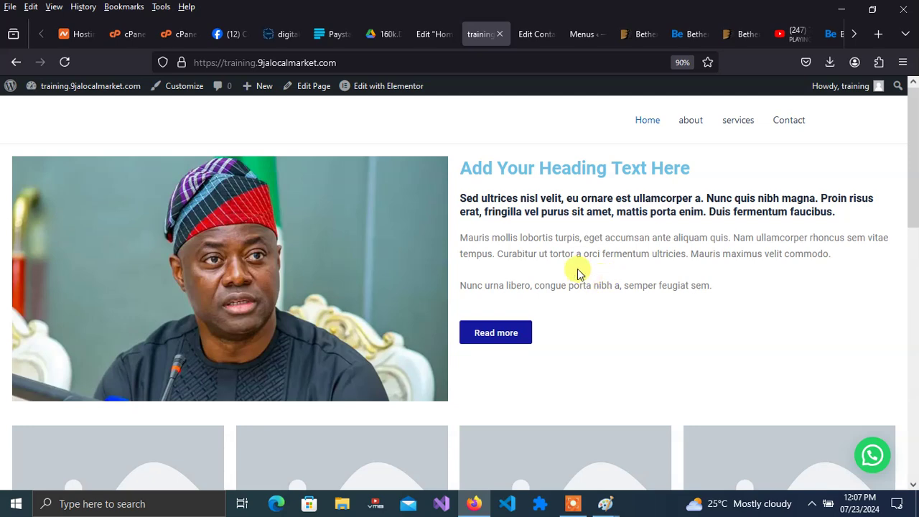
{"action": "left_click", "coordinate": [434, 41]}
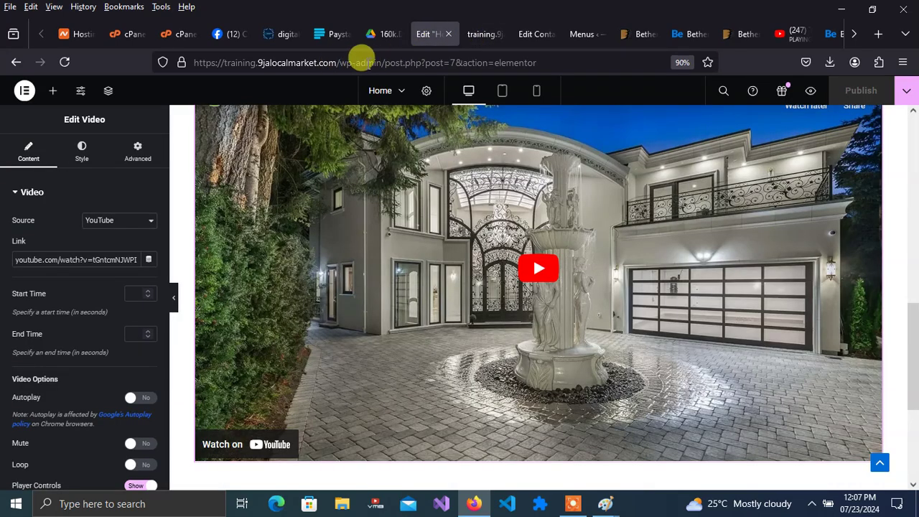
{"action": "left_click", "coordinate": [379, 60]}
- Trim the address to load the WordPress dashboard and go to Add New Plugin
{"action": "left_click", "coordinate": [386, 63]}
{"action": "left_click_drag", "start_coordinate": [385, 63], "coordinate": [567, 62]}
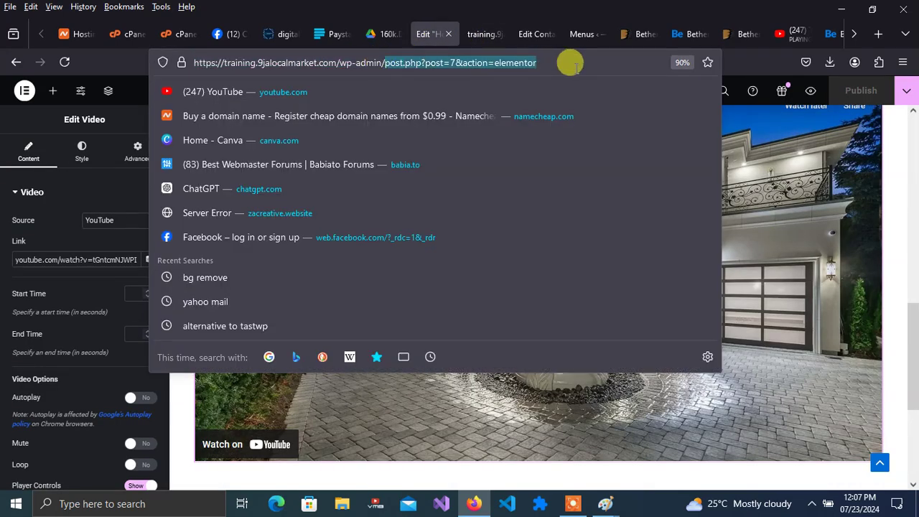
{"action": "key", "text": "BackSpace"}
{"action": "key", "text": "Return"}
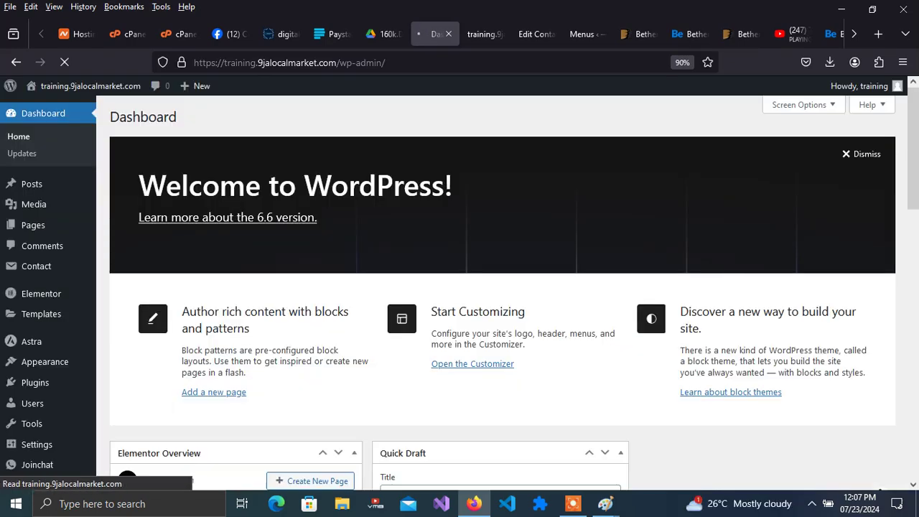
{"action": "left_click", "coordinate": [32, 382]}
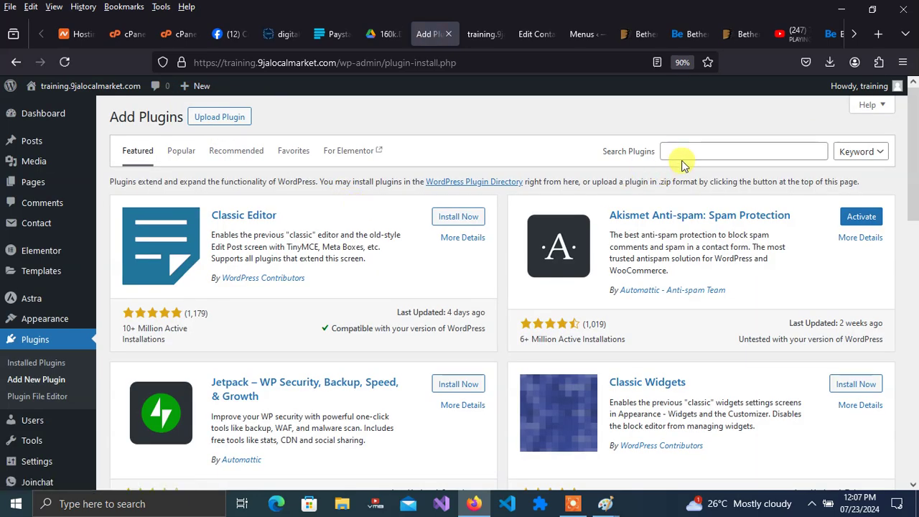
- Search plugins for 'slider', install MetaSlider and view its plugin details
{"action": "left_click", "coordinate": [685, 156]}
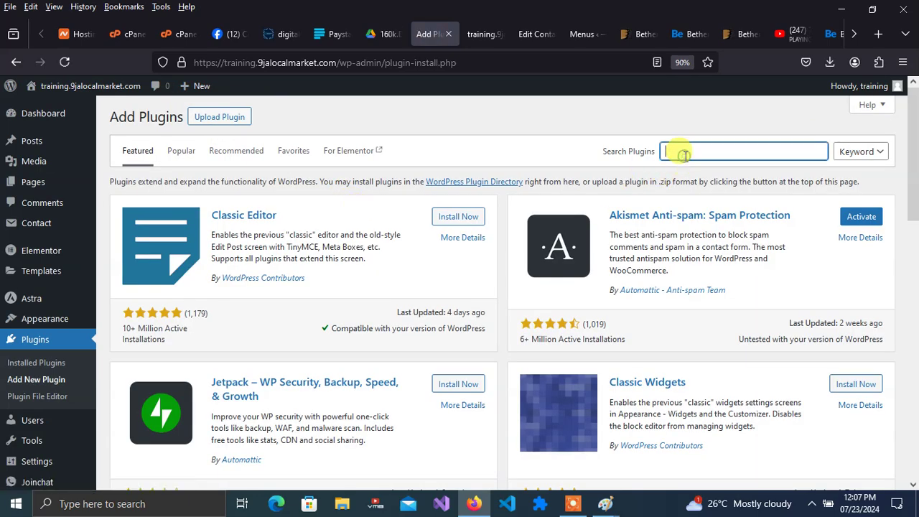
{"action": "type", "text": "slider"}
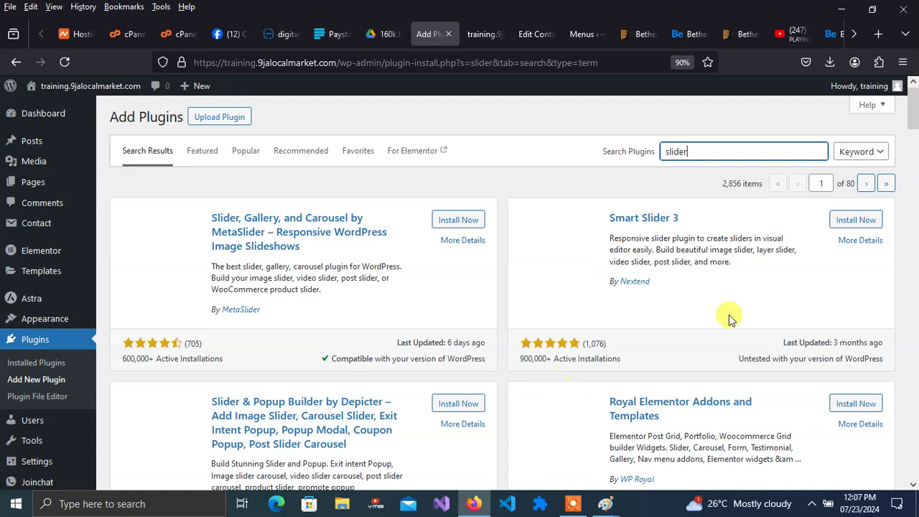
{"action": "mouse_move", "coordinate": [916, 123]}
{"action": "left_mouse_down"}
{"action": "mouse_move", "coordinate": [916, 143]}
{"action": "mouse_move", "coordinate": [915, 112]}
{"action": "left_mouse_up"}
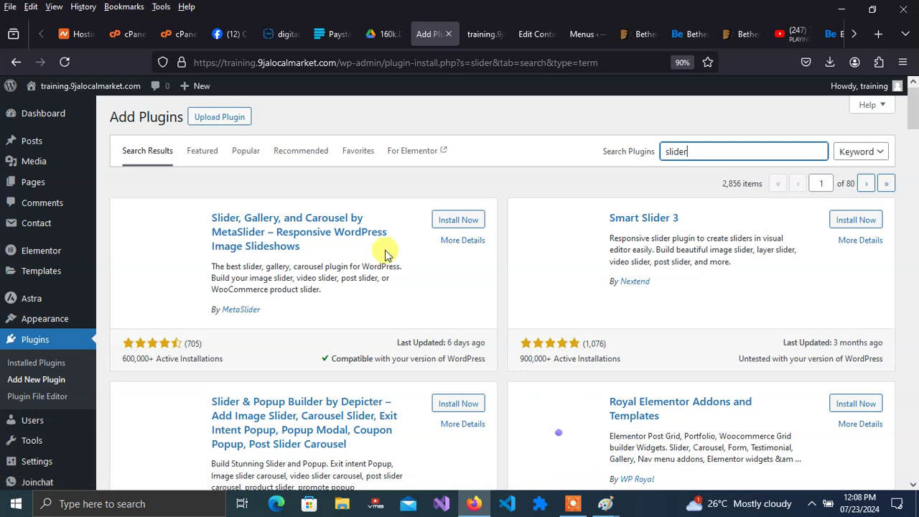
{"action": "left_click", "coordinate": [444, 223]}
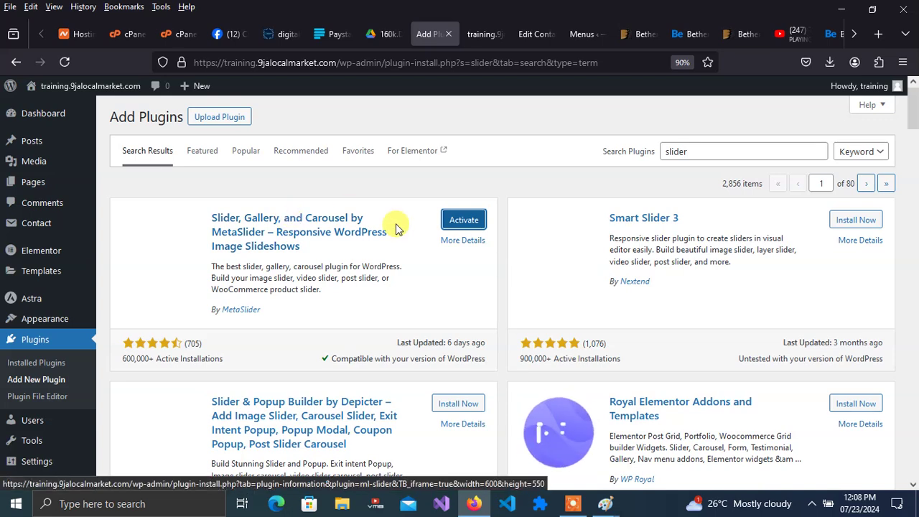
{"action": "left_click", "coordinate": [461, 242]}
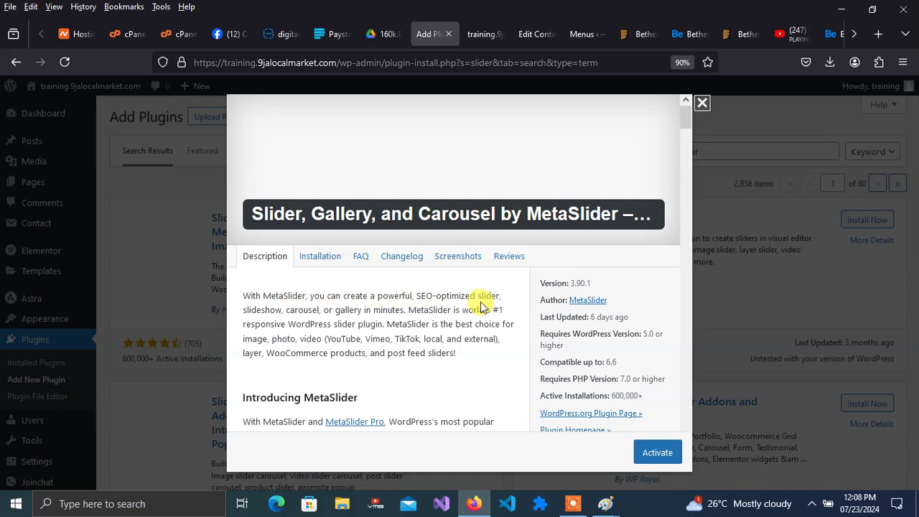
- Review MetaSlider's Installation and Screenshots tabs, close the details, and activate MetaSlider
{"action": "left_click", "coordinate": [320, 256]}
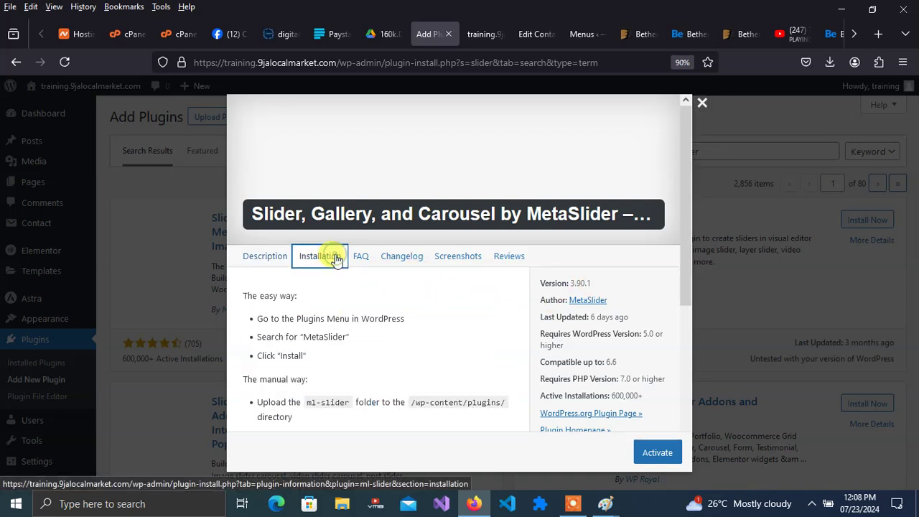
{"action": "left_click", "coordinate": [463, 263]}
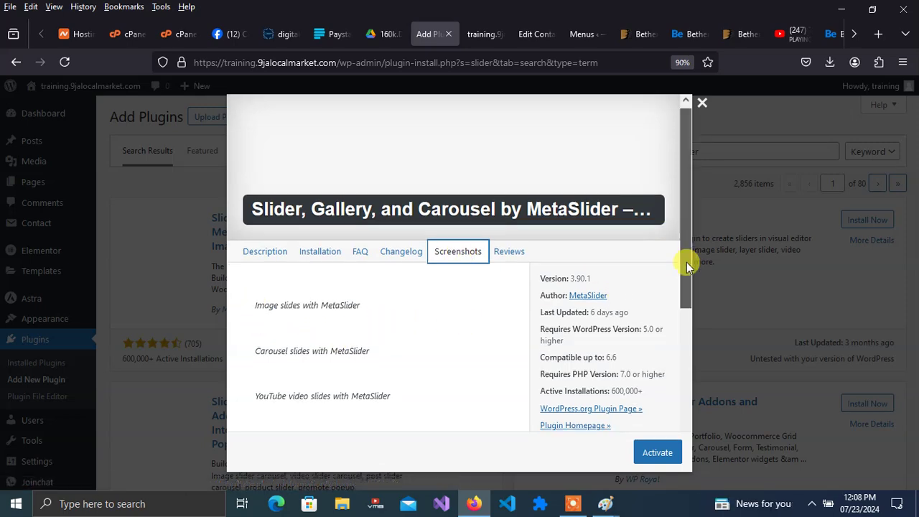
{"action": "left_click_drag", "start_coordinate": [686, 263], "coordinate": [678, 379]}
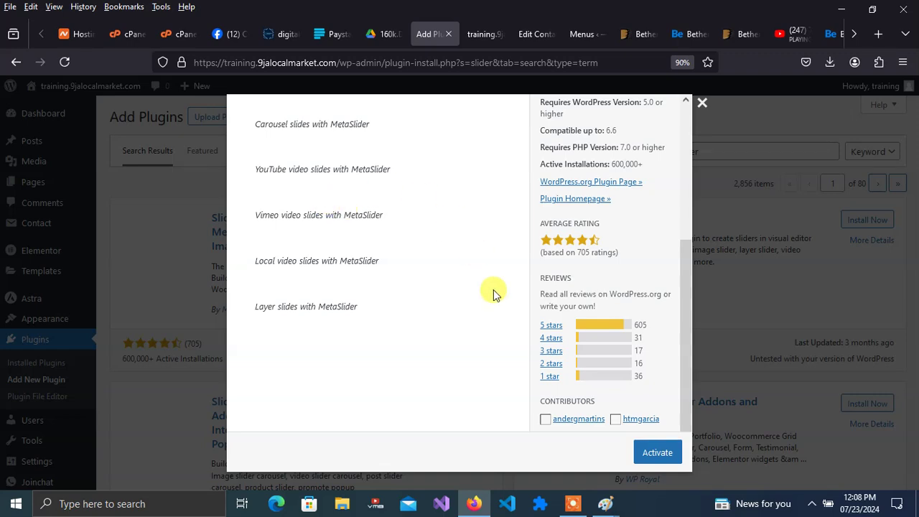
{"action": "left_click_drag", "start_coordinate": [683, 330], "coordinate": [665, 149]}
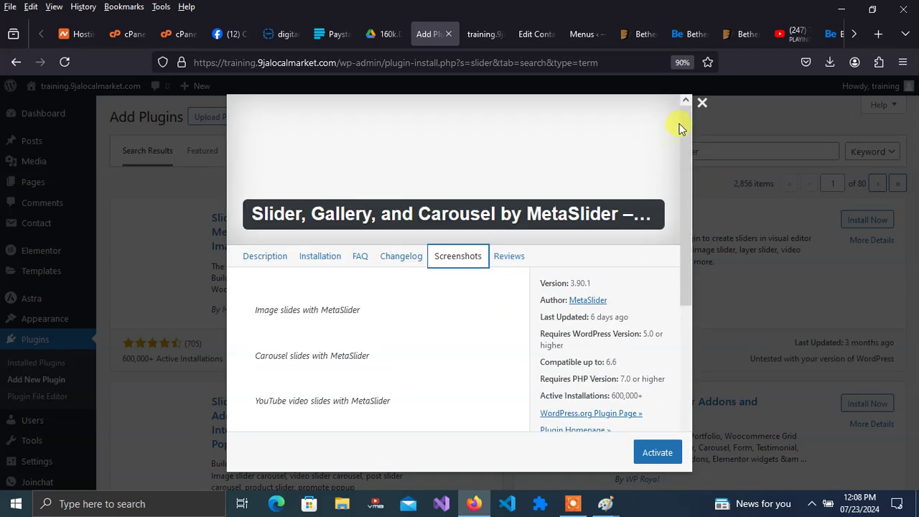
{"action": "left_click", "coordinate": [702, 103]}
{"action": "left_click", "coordinate": [476, 223]}
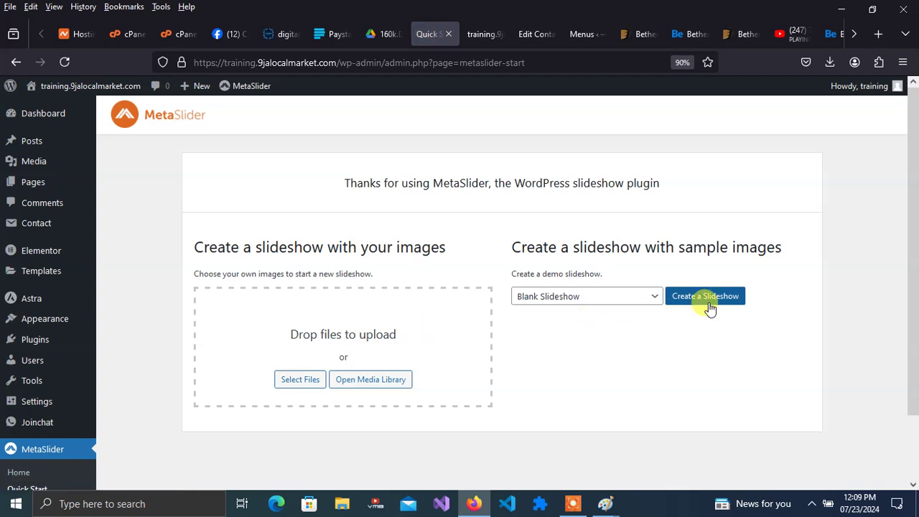
- Upload SQ-Monday-EP-Art.webp, 1708731116482.jpeg and another image from Downloads
{"action": "left_click", "coordinate": [314, 382]}
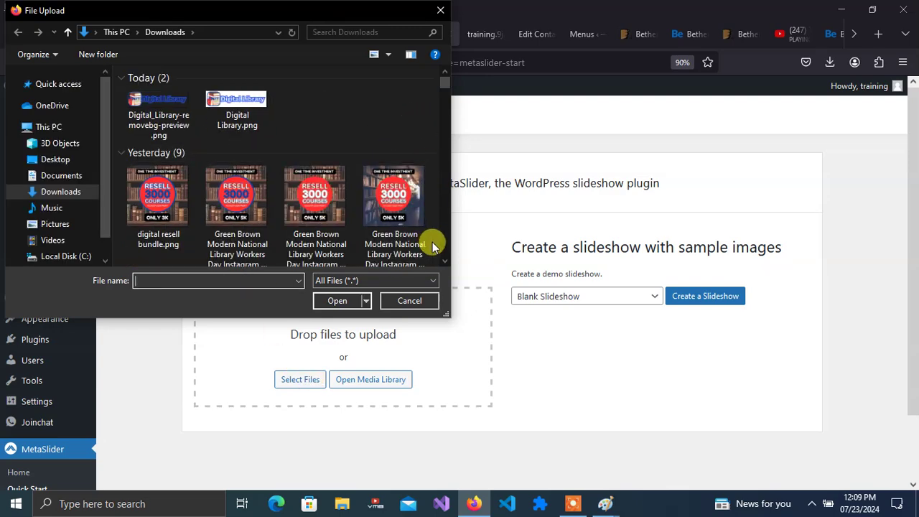
{"action": "left_click", "coordinate": [446, 262]}
{"action": "scroll", "coordinate": [444, 258], "scroll_direction": "down", "scroll_amount": 5}
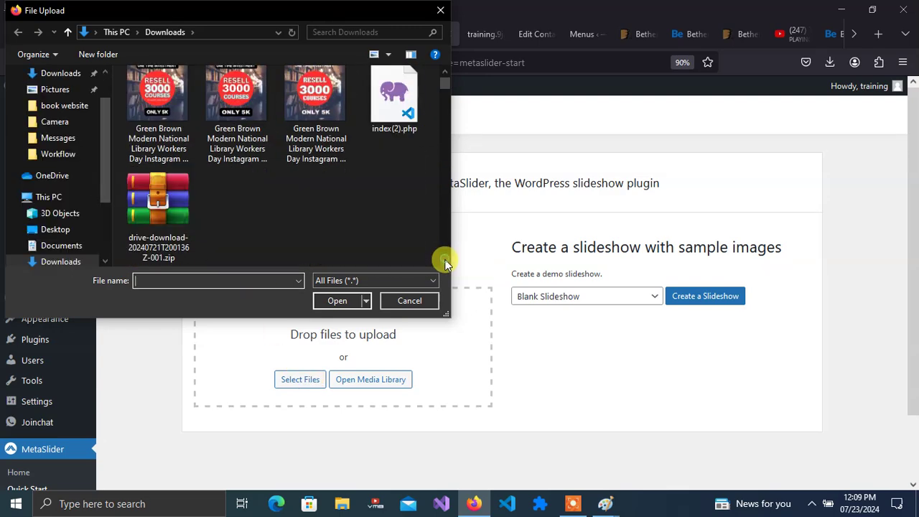
{"action": "scroll", "coordinate": [444, 261], "scroll_direction": "down", "scroll_amount": 3}
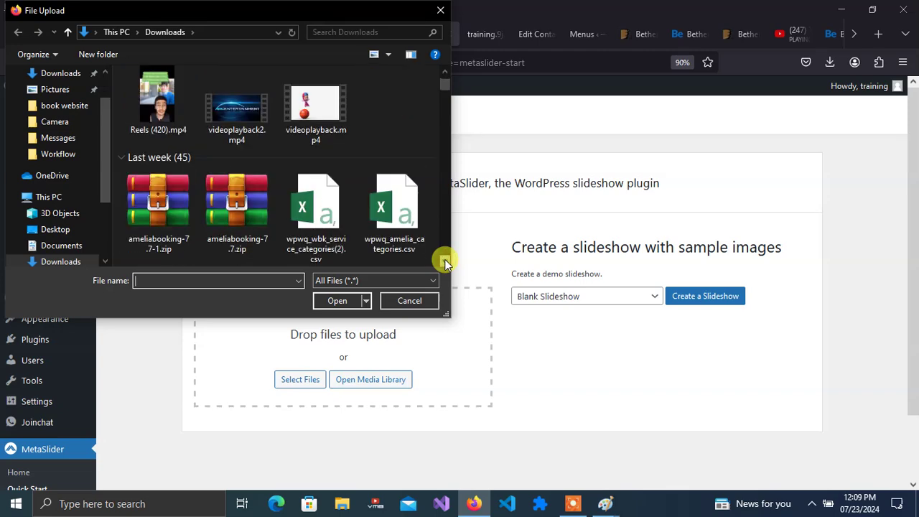
{"action": "scroll", "coordinate": [445, 263], "scroll_direction": "down", "scroll_amount": 6}
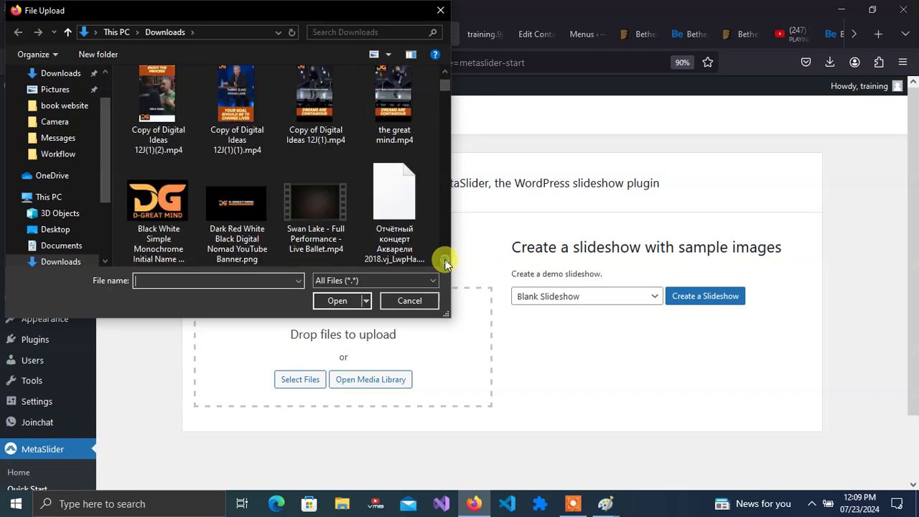
{"action": "scroll", "coordinate": [446, 263], "scroll_direction": "down", "scroll_amount": 1}
{"action": "scroll", "coordinate": [444, 262], "scroll_direction": "down", "scroll_amount": 1}
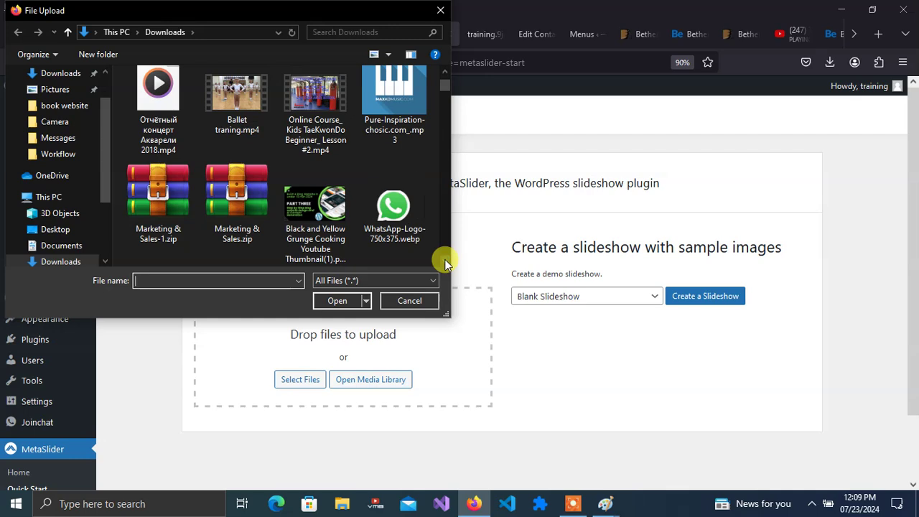
{"action": "scroll", "coordinate": [444, 262], "scroll_direction": "down", "scroll_amount": 1}
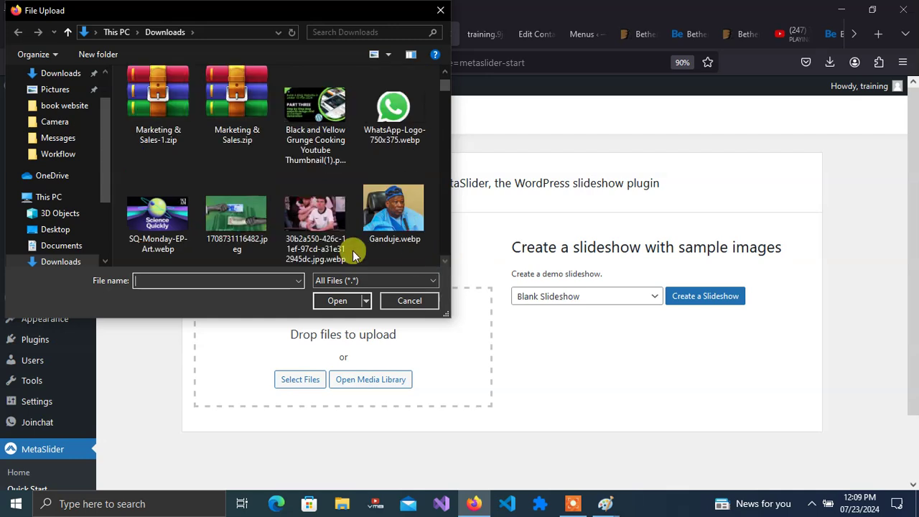
{"action": "left_click", "coordinate": [167, 219]}
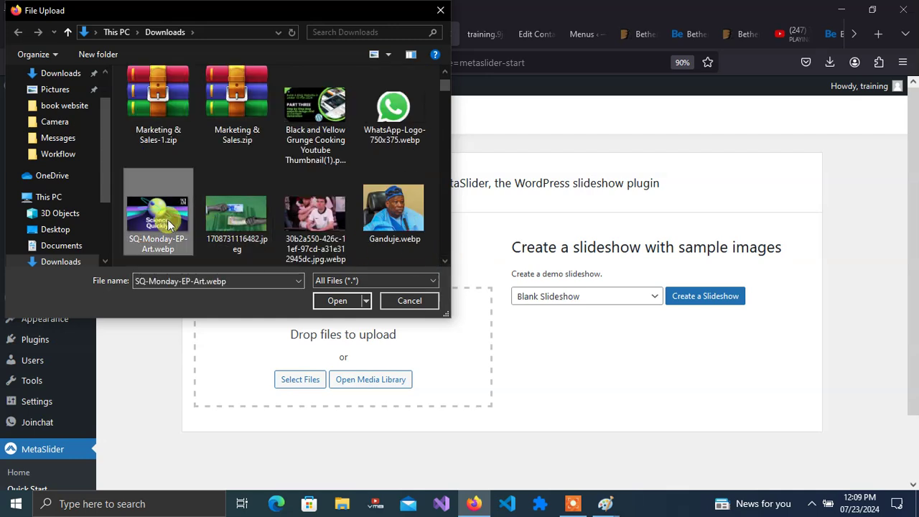
{"action": "left_click", "coordinate": [235, 221], "text": "ctrl"}
{"action": "left_click", "coordinate": [301, 224], "text": "ctrl"}
{"action": "left_click", "coordinate": [302, 224]}
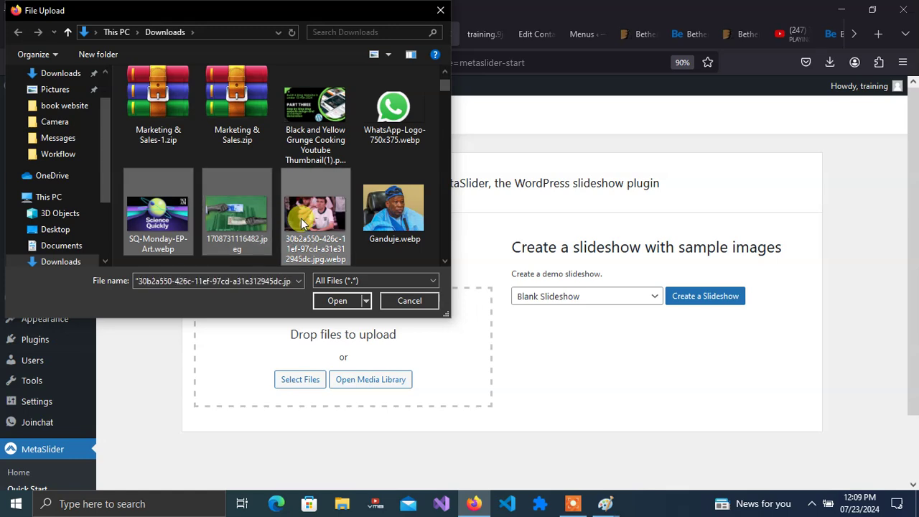
{"action": "left_click", "coordinate": [339, 300]}
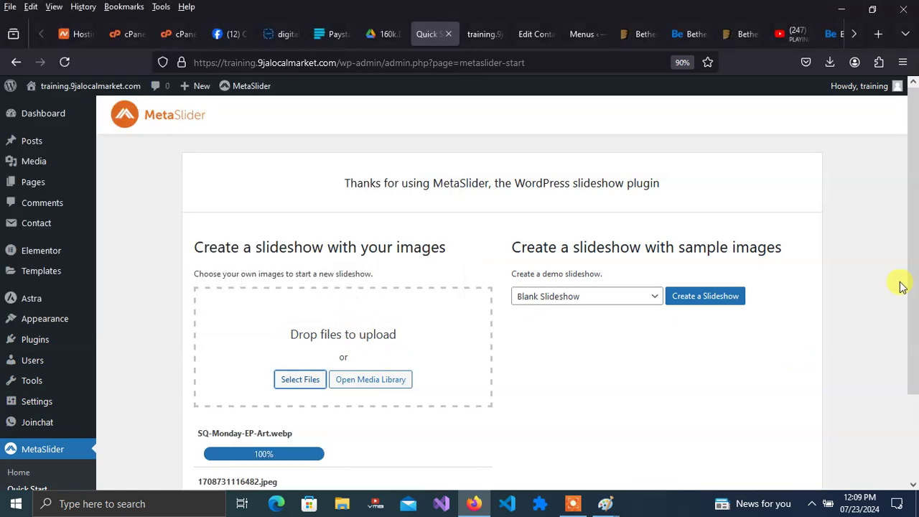
- Dismiss the diagnostic data request and the add-a-slide tip
{"action": "left_click_drag", "start_coordinate": [913, 254], "coordinate": [913, 381]}
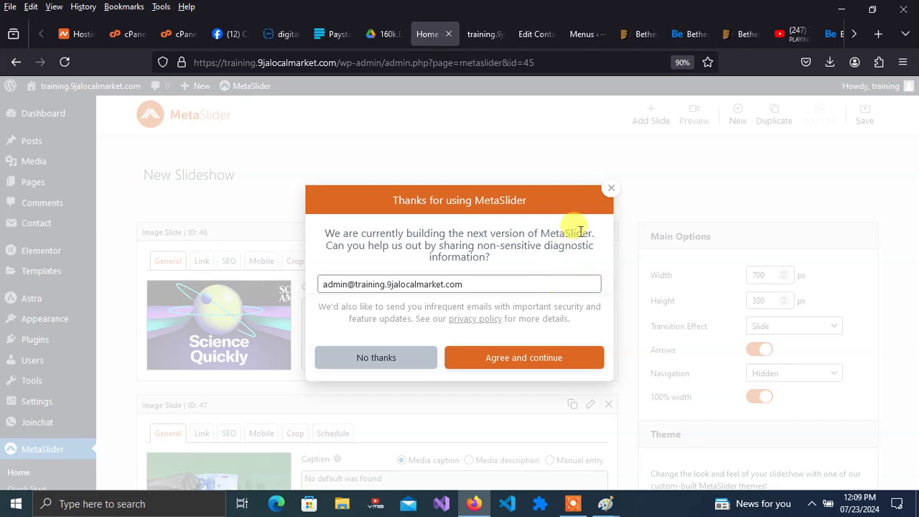
{"action": "left_click", "coordinate": [610, 188]}
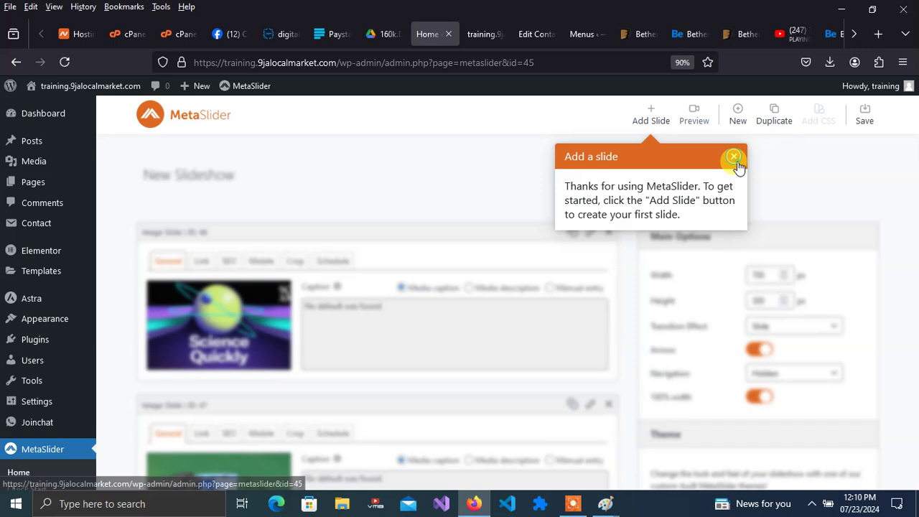
{"action": "left_click", "coordinate": [733, 157]}
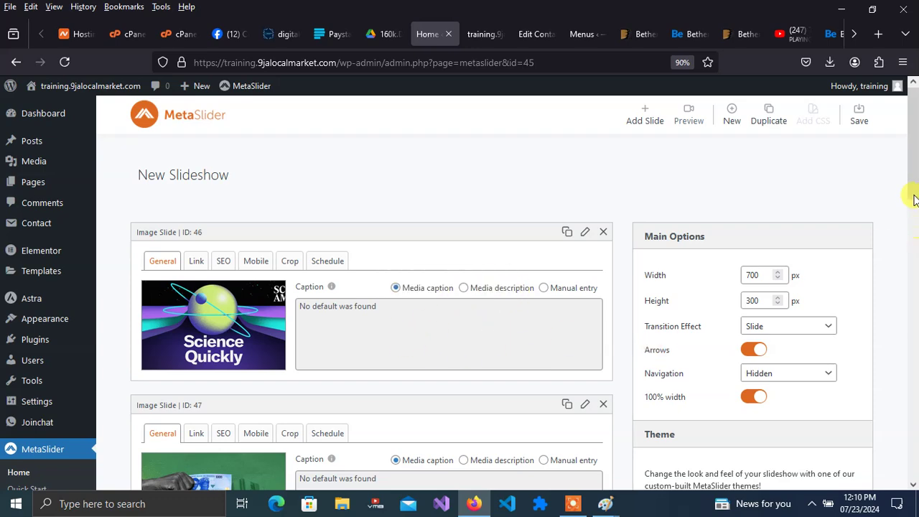
{"action": "mouse_move", "coordinate": [913, 191]}
{"action": "left_mouse_down"}
{"action": "mouse_move", "coordinate": [914, 321]}
{"action": "mouse_move", "coordinate": [912, 185]}
{"action": "left_mouse_up"}
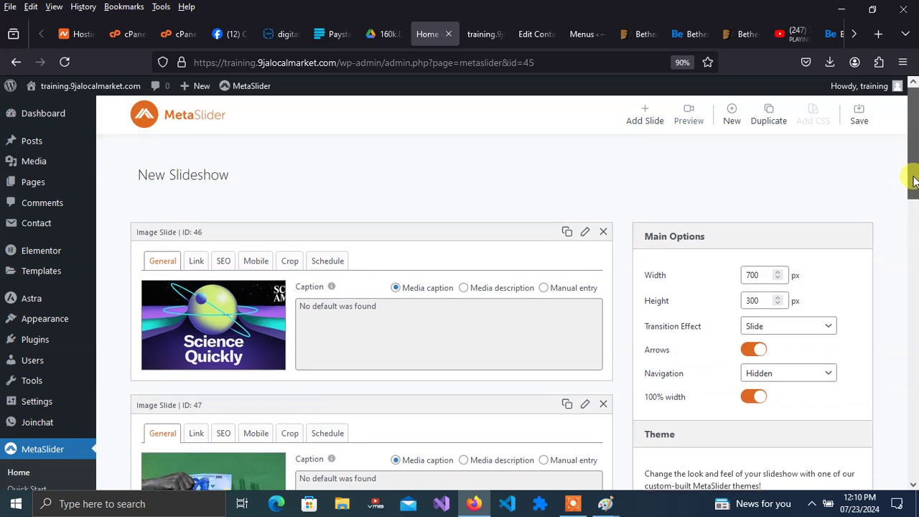
- Save and preview the New Slideshow, cycling through its slides, then close the preview
{"action": "left_click", "coordinate": [686, 119]}
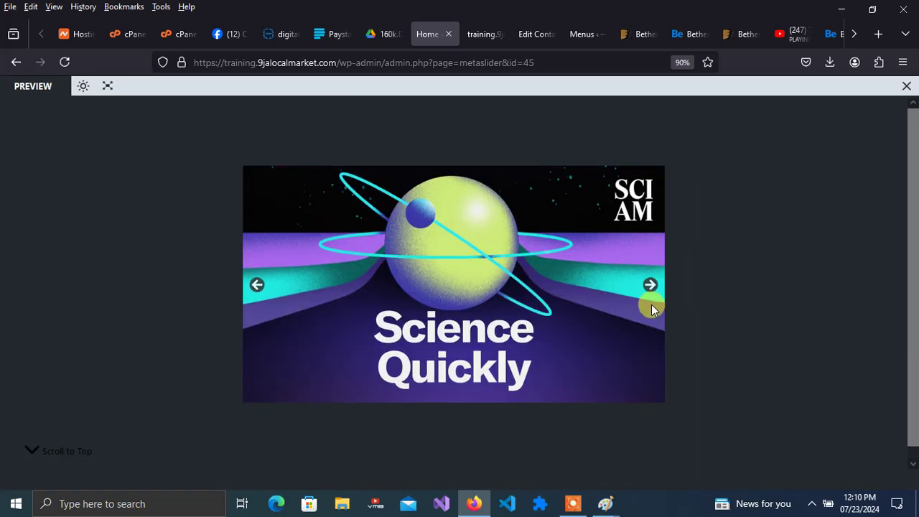
{"action": "left_click", "coordinate": [650, 284]}
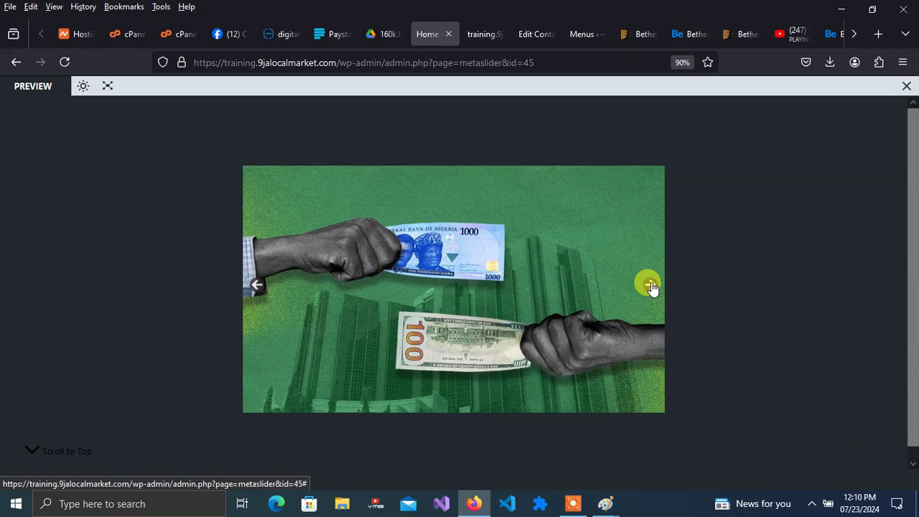
{"action": "left_click", "coordinate": [650, 285]}
{"action": "left_click", "coordinate": [650, 284]}
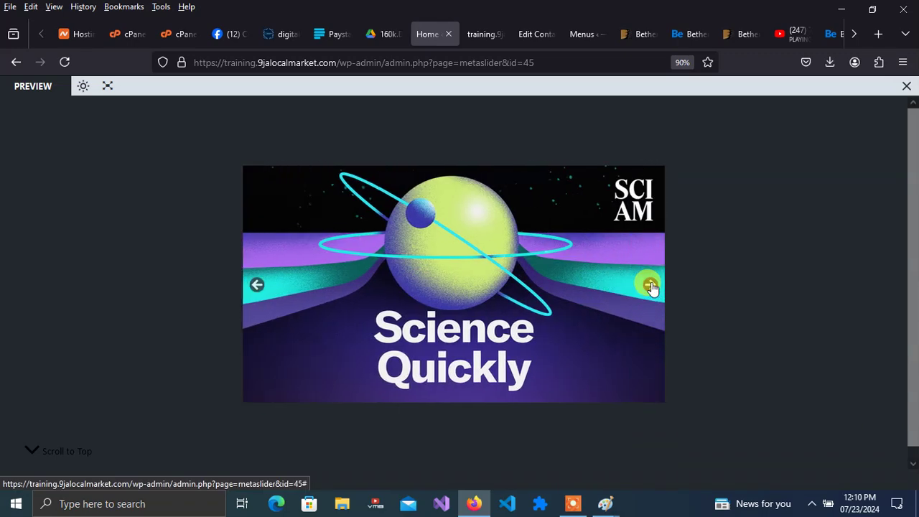
{"action": "left_click", "coordinate": [908, 87]}
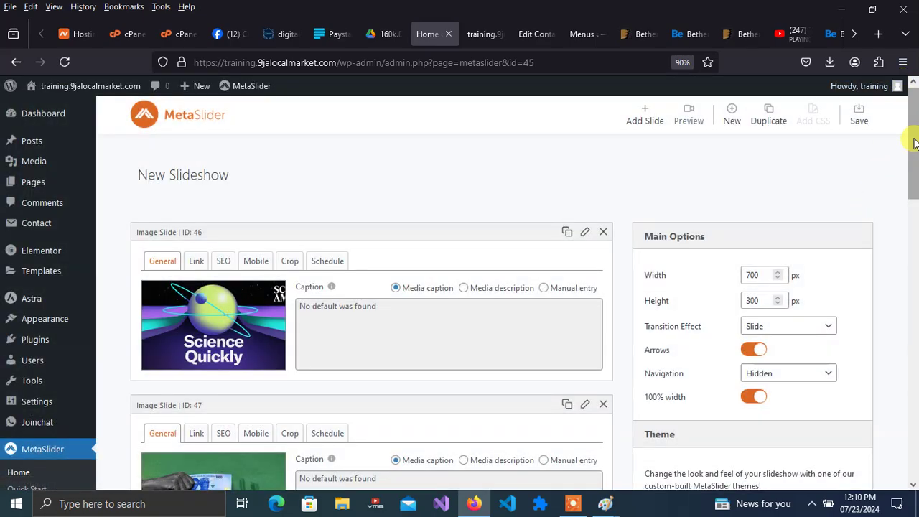
- Select the [metaslider id="45"] shortcode at the bottom of the slideshow settings
{"action": "left_click_drag", "start_coordinate": [914, 147], "coordinate": [914, 427]}
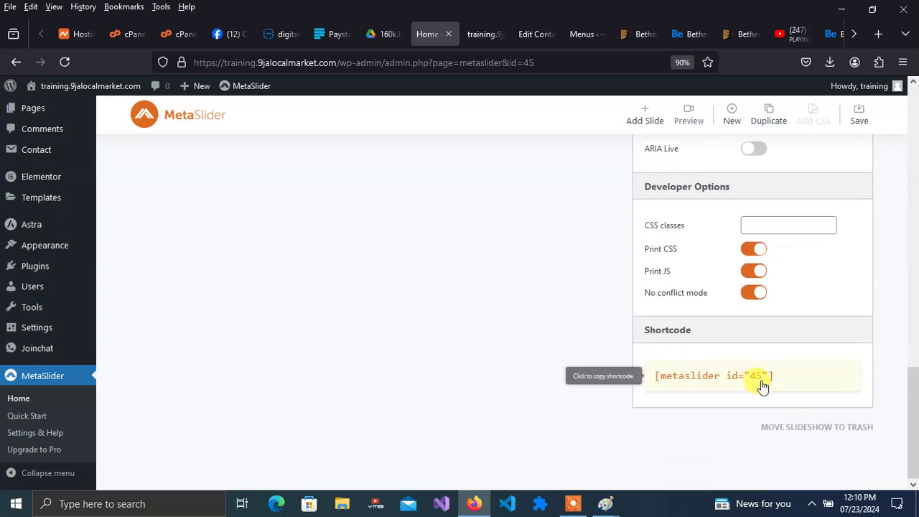
{"action": "left_click_drag", "start_coordinate": [790, 380], "coordinate": [652, 386]}
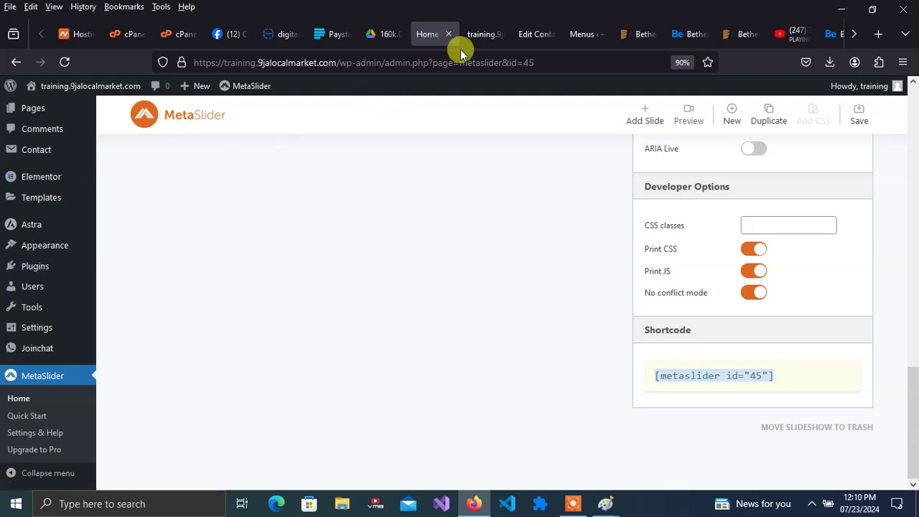
{"action": "left_click", "coordinate": [476, 36]}
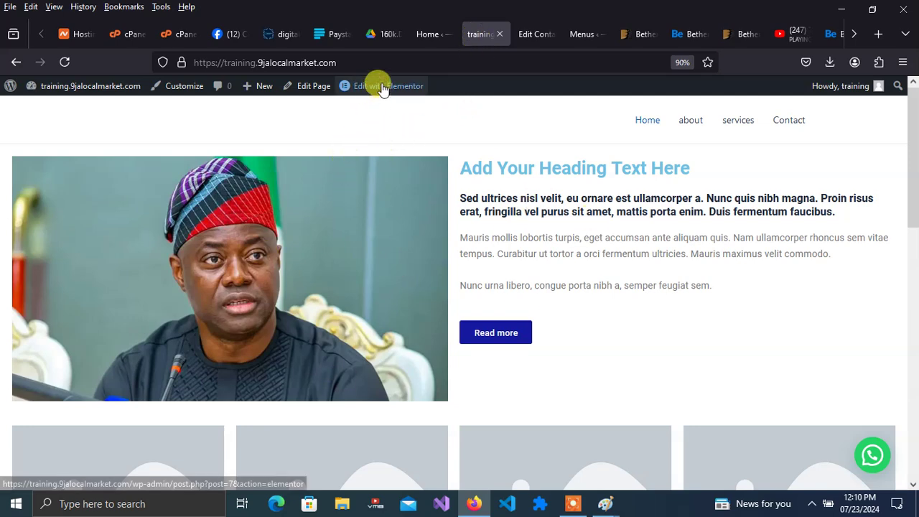
- Glance at the site's Contact page, then open the Home page in the Elementor editor
{"action": "mouse_move", "coordinate": [383, 89]}
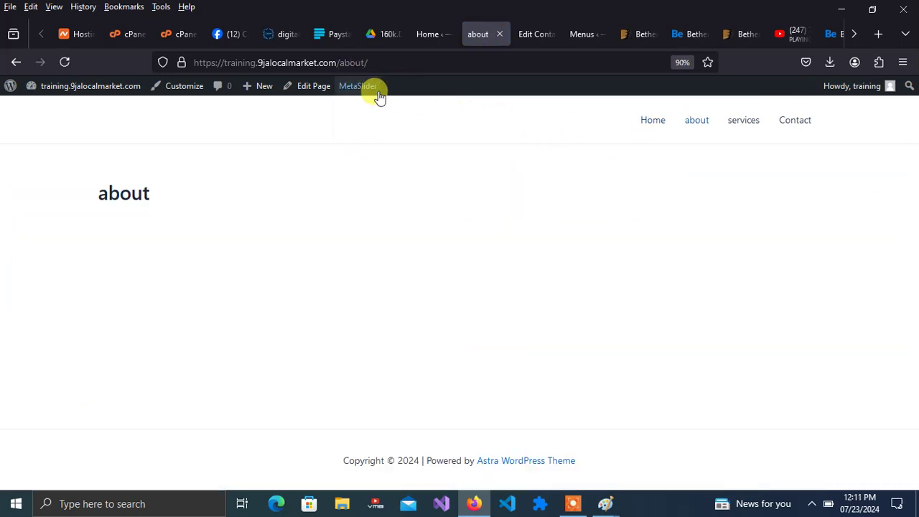
{"action": "left_click", "coordinate": [786, 124]}
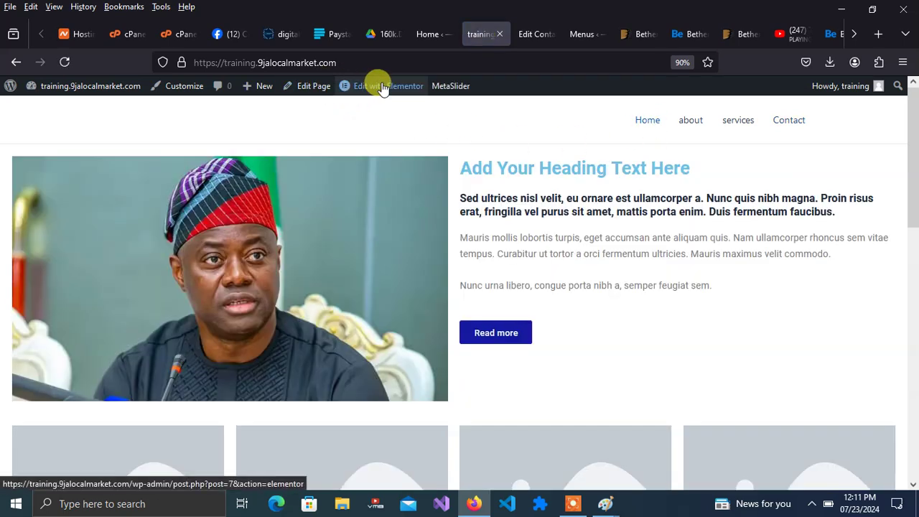
{"action": "left_click", "coordinate": [382, 87]}
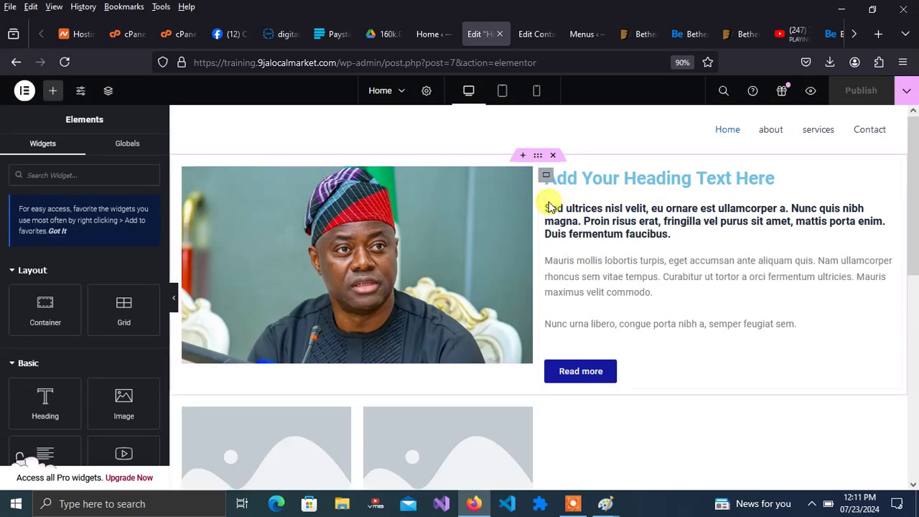
- Add a single-row Flexbox container above the Home page's image-and-heading section and start a widget search
{"action": "left_click", "coordinate": [523, 156]}
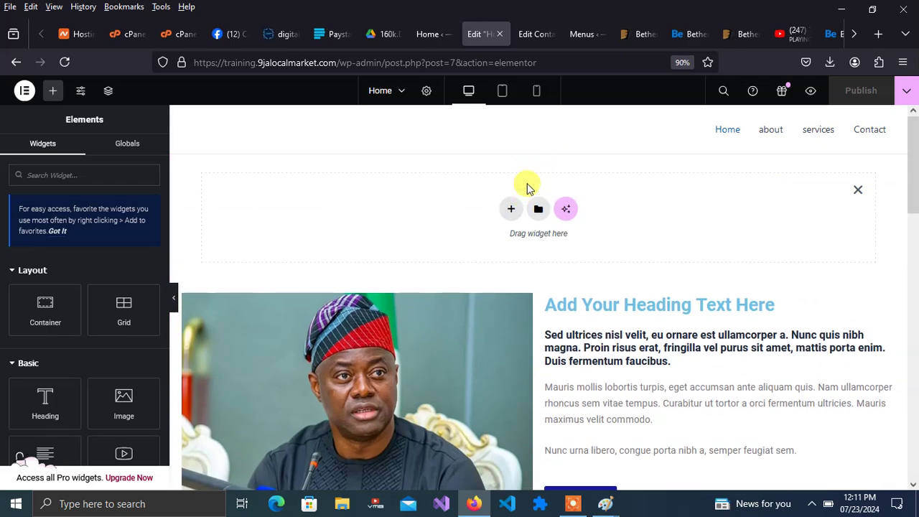
{"action": "left_click", "coordinate": [511, 208]}
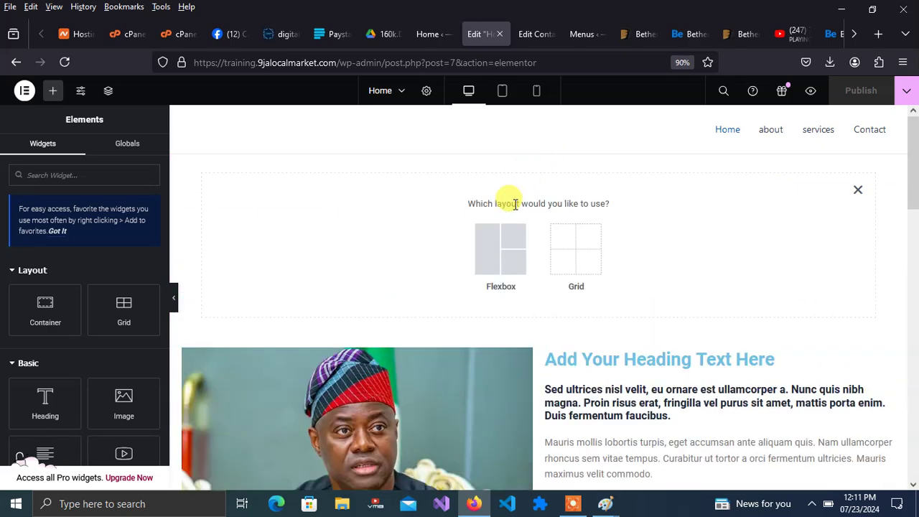
{"action": "left_click", "coordinate": [505, 260]}
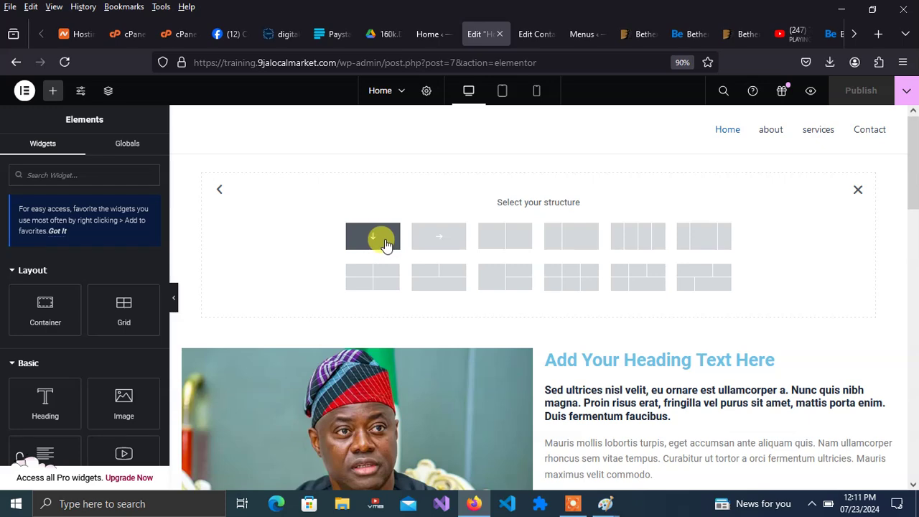
{"action": "left_click", "coordinate": [434, 236]}
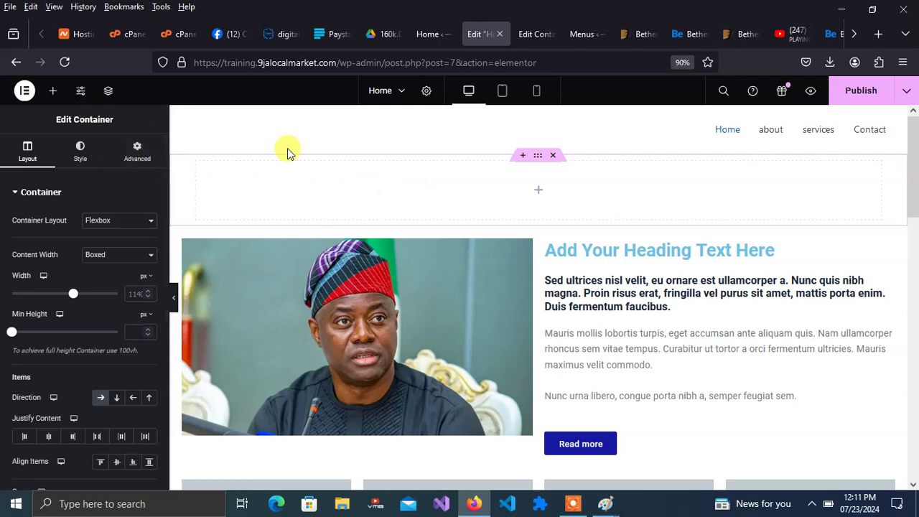
{"action": "left_click", "coordinate": [538, 190]}
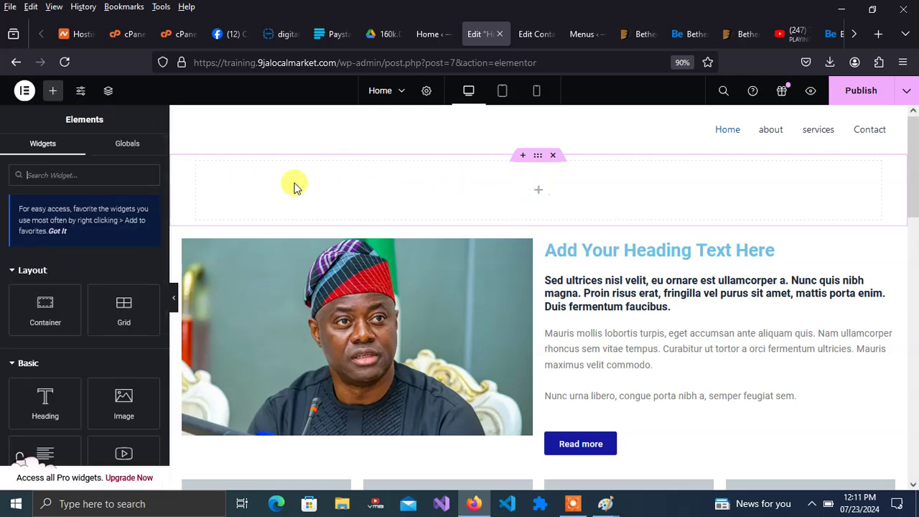
{"action": "left_click", "coordinate": [100, 169]}
- Drop a Shortcode widget holding [metaslider id="45"] into the new top container, then select the container
{"action": "type", "text": "sho"}
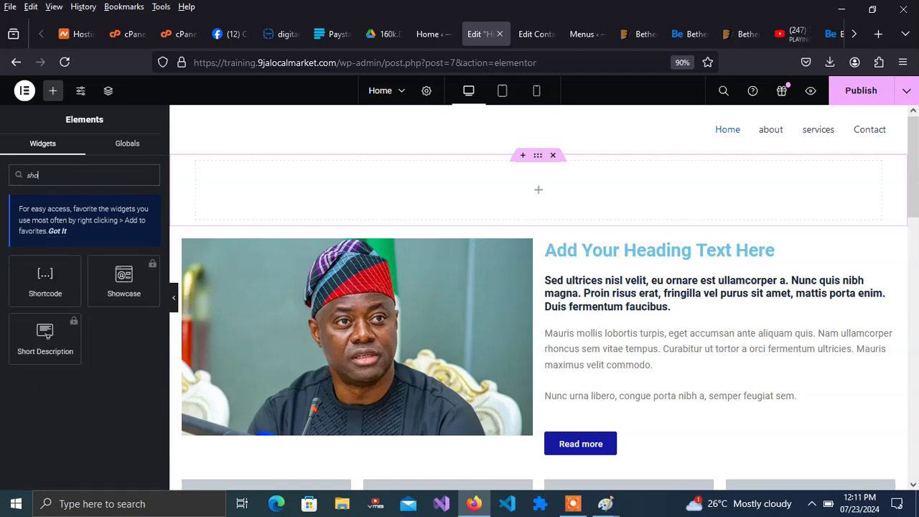
{"action": "left_click_drag", "start_coordinate": [49, 285], "coordinate": [535, 181]}
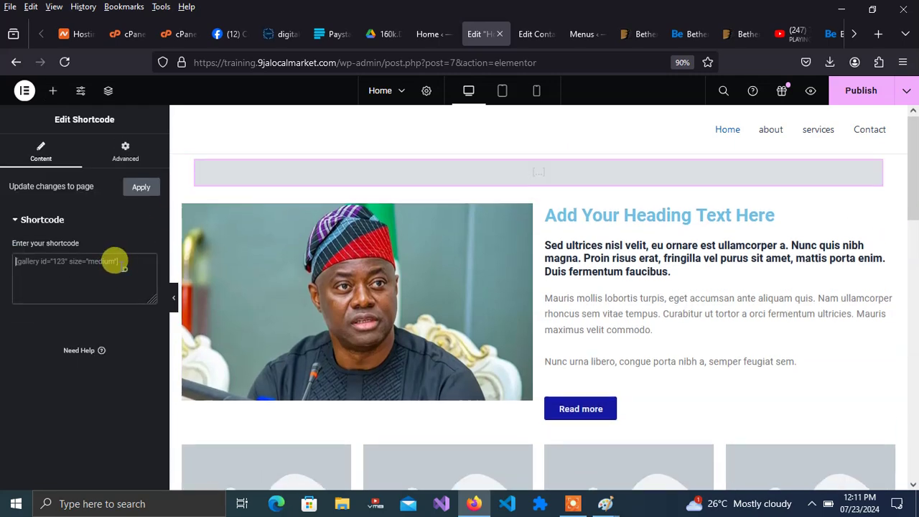
{"action": "left_click", "coordinate": [115, 263]}
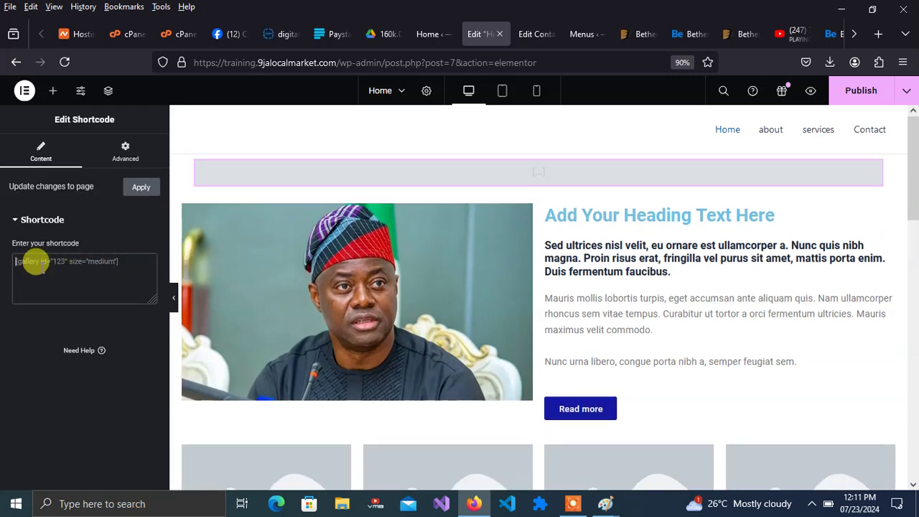
{"action": "type", "text": "[metaslider id=\"45\"]"}
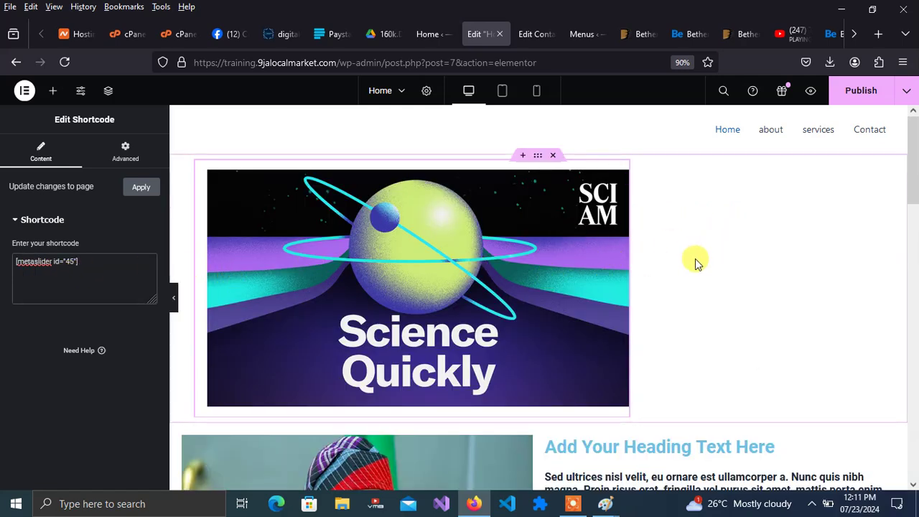
{"action": "left_click", "coordinate": [538, 156]}
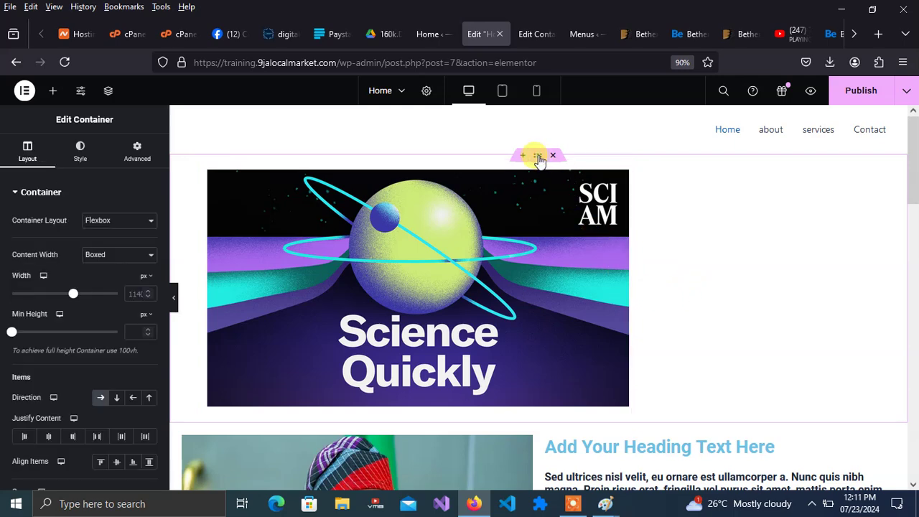
{"action": "left_click", "coordinate": [137, 255]}
- Set the slider container's Content Width to Full Width, keeping Flexbox layout, then publish and preview the Home page
{"action": "left_click", "coordinate": [114, 284]}
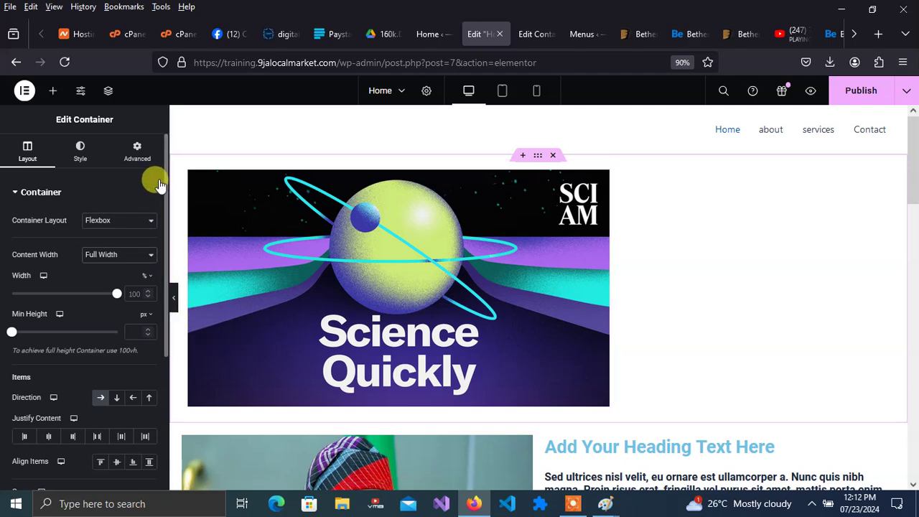
{"action": "left_click_drag", "start_coordinate": [165, 178], "coordinate": [163, 197]}
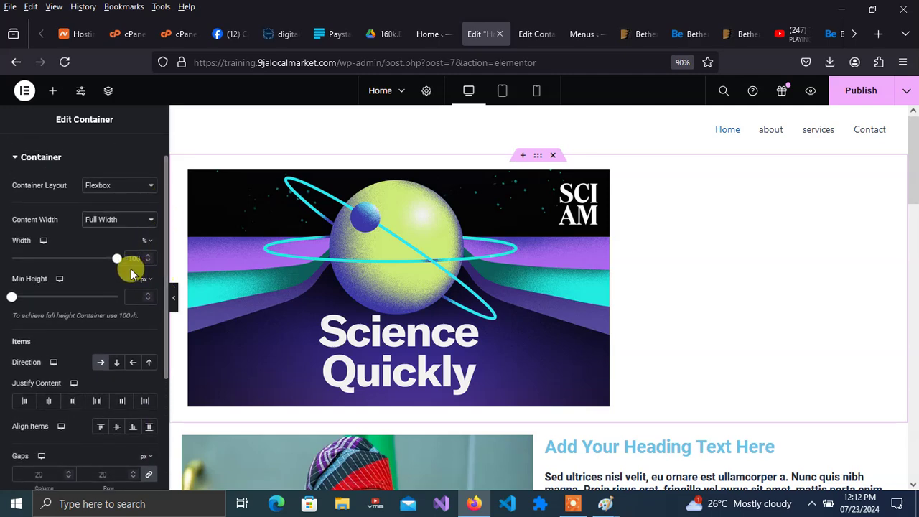
{"action": "left_click", "coordinate": [134, 186]}
{"action": "left_click", "coordinate": [137, 187]}
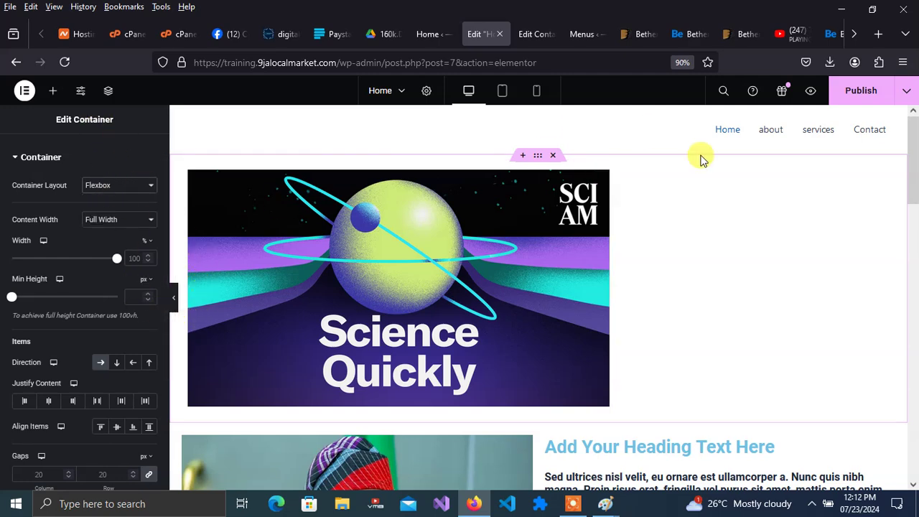
{"action": "left_click", "coordinate": [851, 90]}
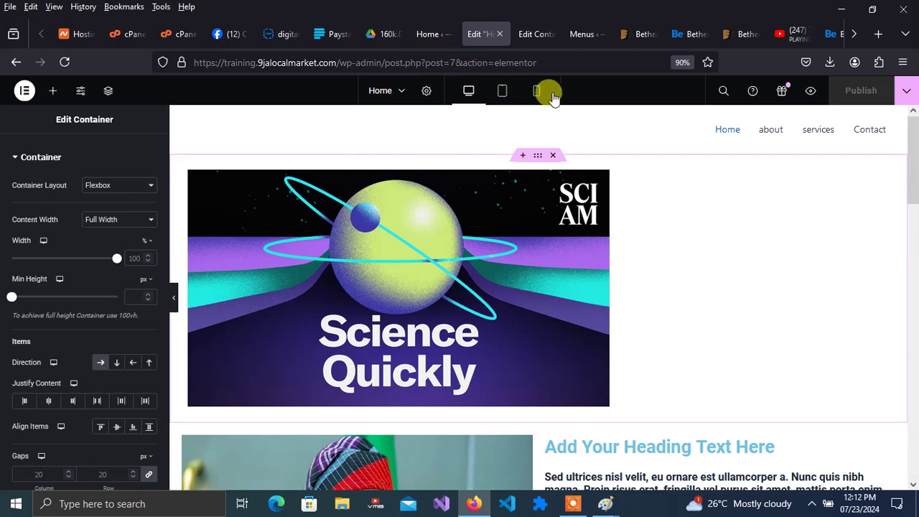
{"action": "left_click", "coordinate": [812, 91]}
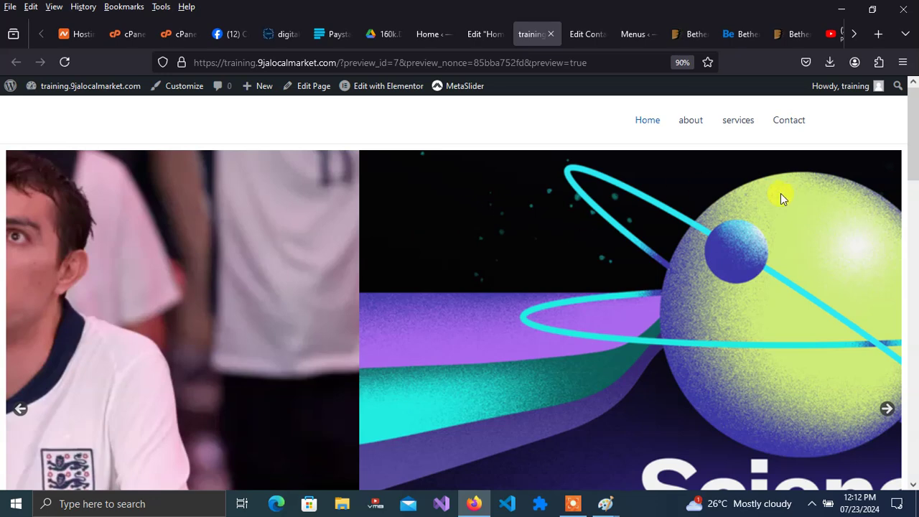
- Advance the full-width slider through its currency-exchange, football-fan and Science Quickly slides in the live preview
{"action": "left_click_drag", "start_coordinate": [912, 169], "coordinate": [916, 191]}
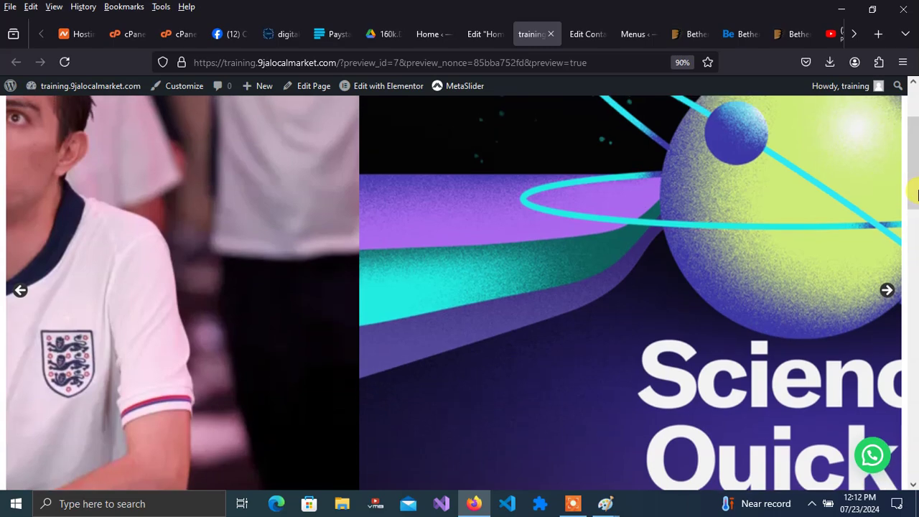
{"action": "left_click", "coordinate": [887, 290]}
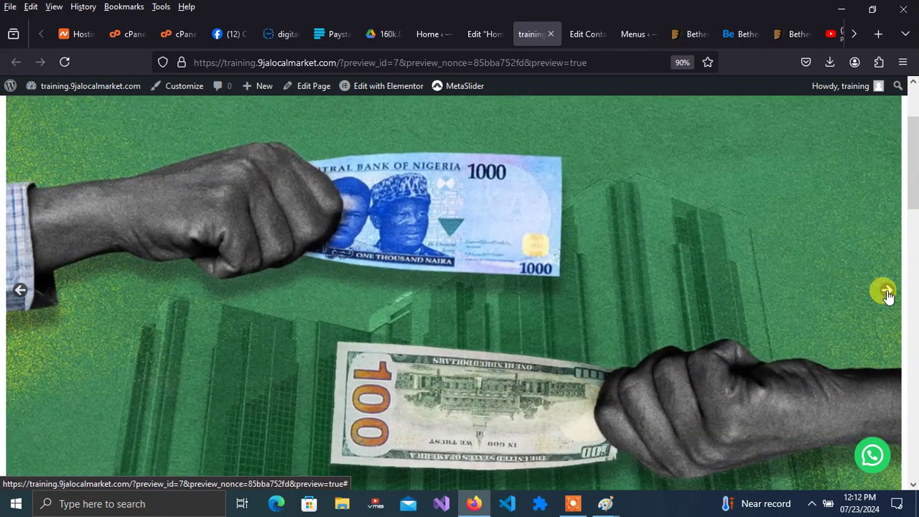
{"action": "left_click", "coordinate": [887, 292]}
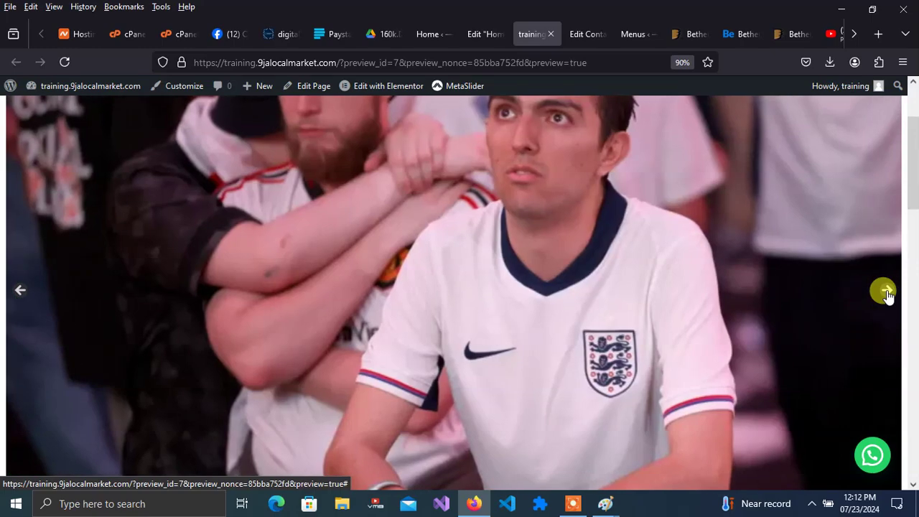
{"action": "left_click", "coordinate": [888, 293]}
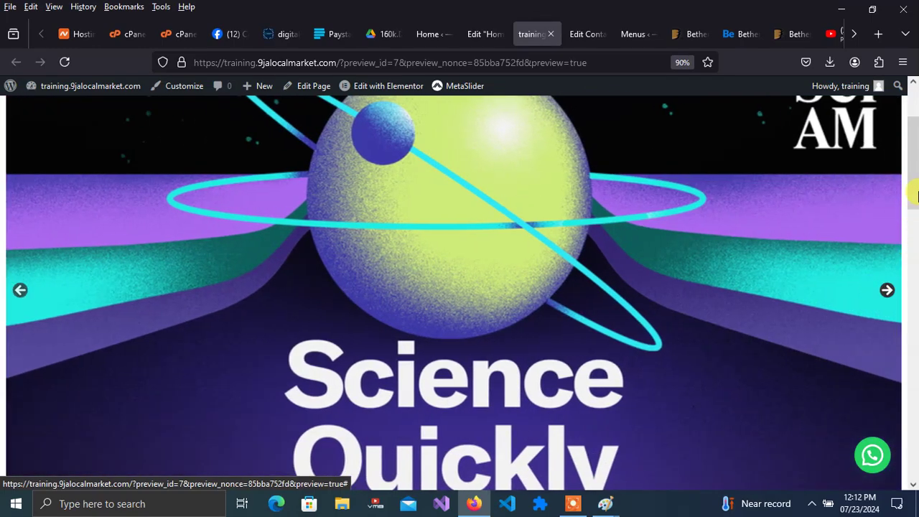
{"action": "left_click_drag", "start_coordinate": [917, 157], "coordinate": [916, 127]}
{"action": "scroll", "coordinate": [916, 127], "scroll_direction": "down", "scroll_amount": 3}
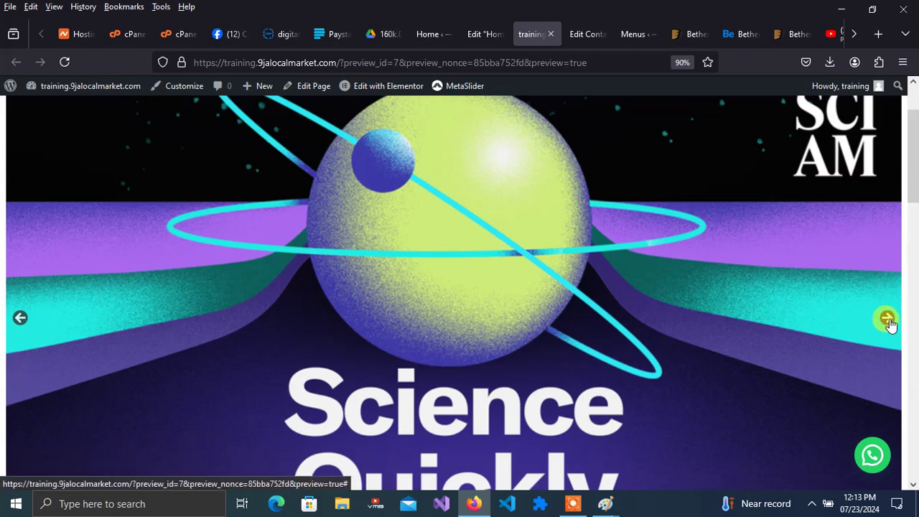
- Switch on Auto play in the MetaSlider slideshow settings, save, and go back to the preview tab
{"action": "left_click", "coordinate": [484, 33]}
{"action": "left_click", "coordinate": [429, 34]}
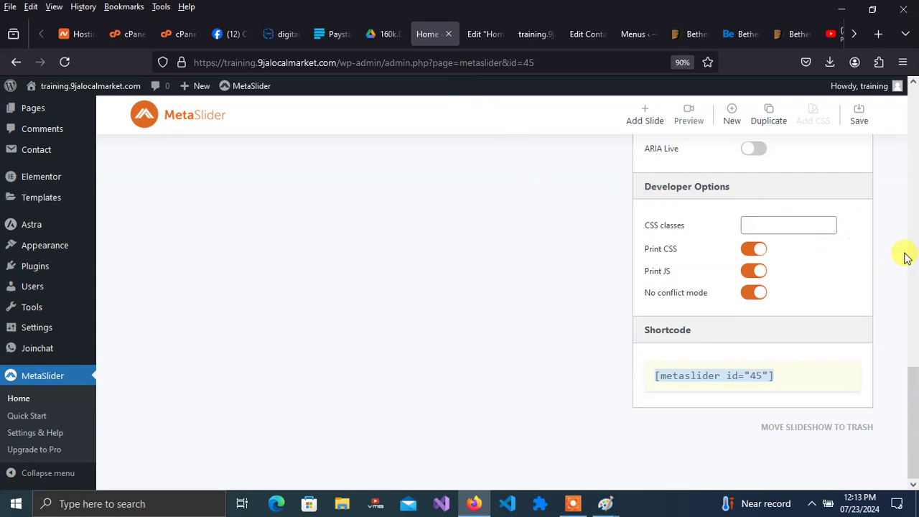
{"action": "left_click_drag", "start_coordinate": [911, 376], "coordinate": [902, 222]}
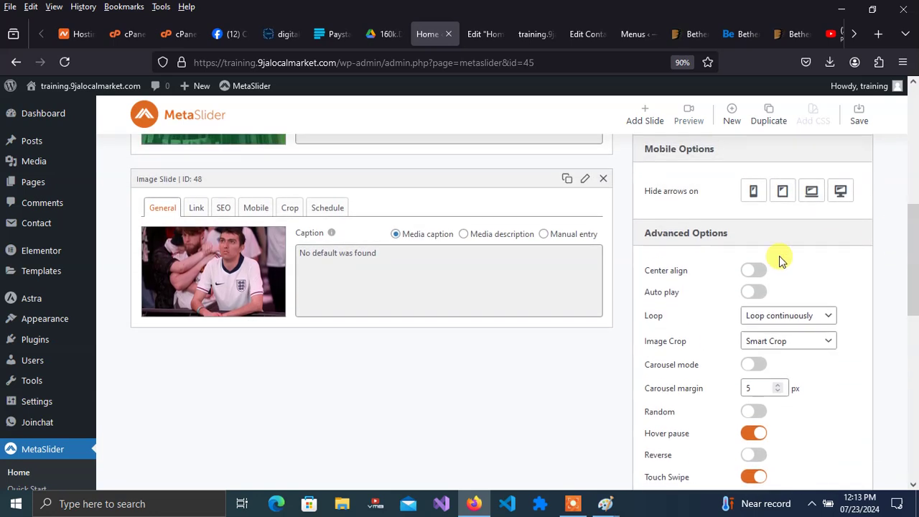
{"action": "left_click", "coordinate": [752, 291]}
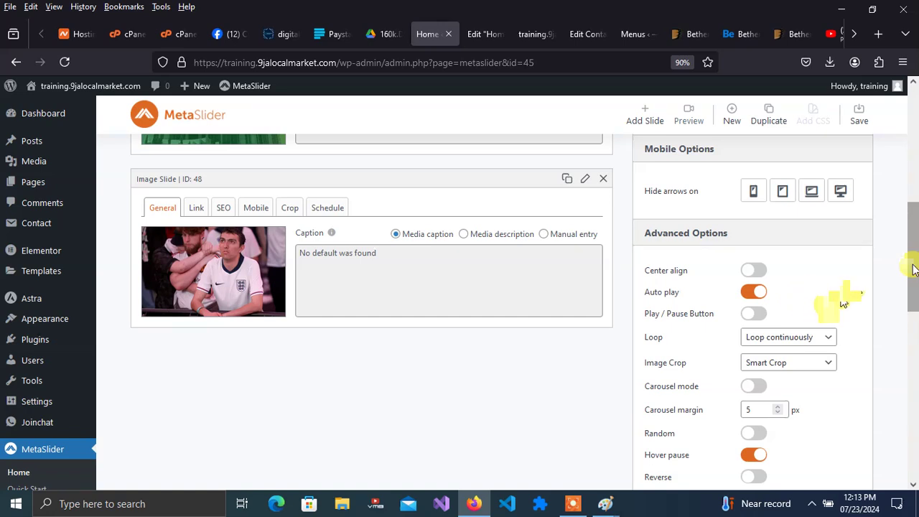
{"action": "left_click_drag", "start_coordinate": [915, 266], "coordinate": [916, 97]}
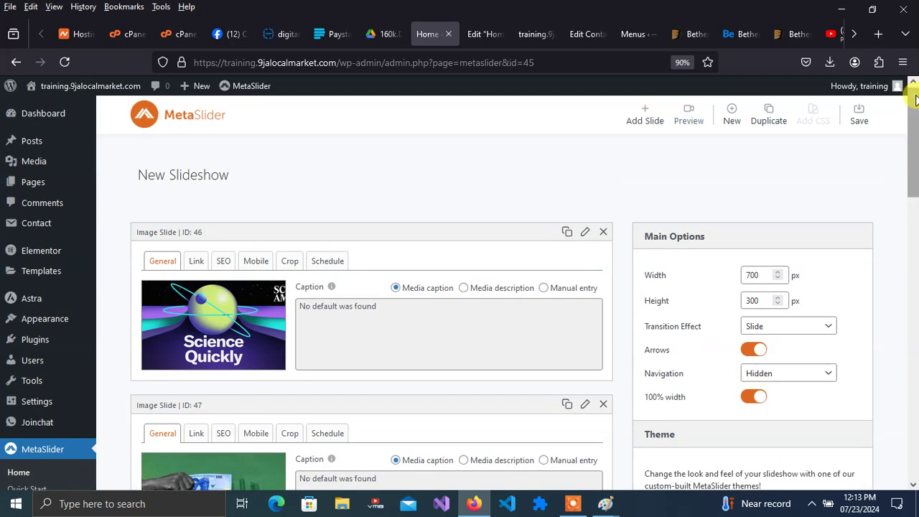
{"action": "left_click", "coordinate": [860, 125]}
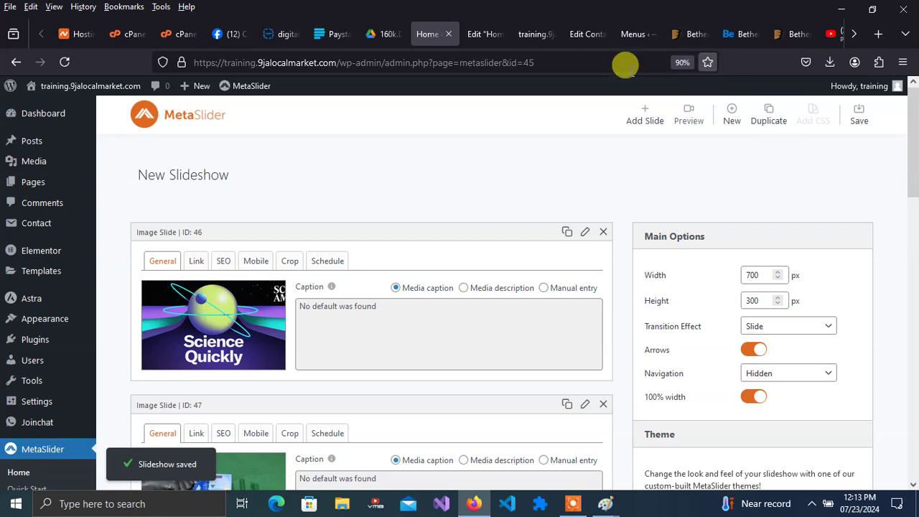
{"action": "left_click", "coordinate": [535, 41]}
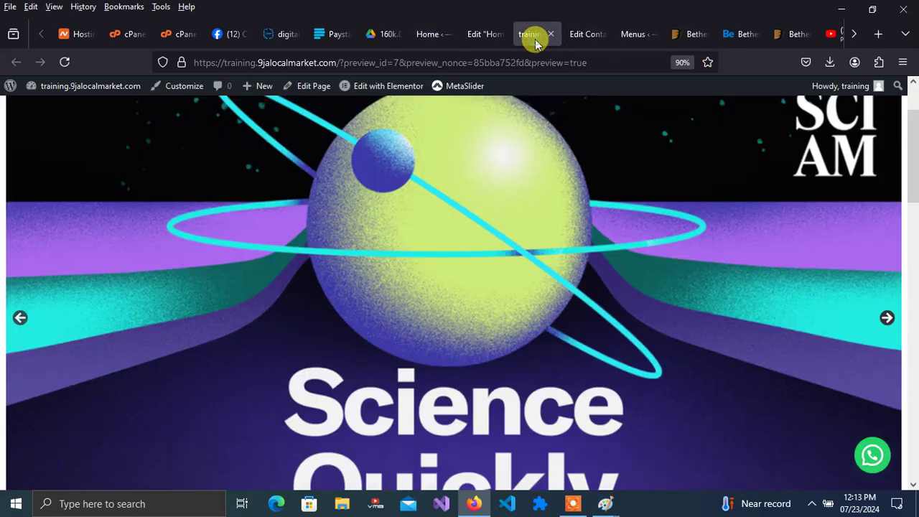
- Reload the Home page preview and watch the slideshow cycle through its slides automatically
{"action": "left_click", "coordinate": [63, 62]}
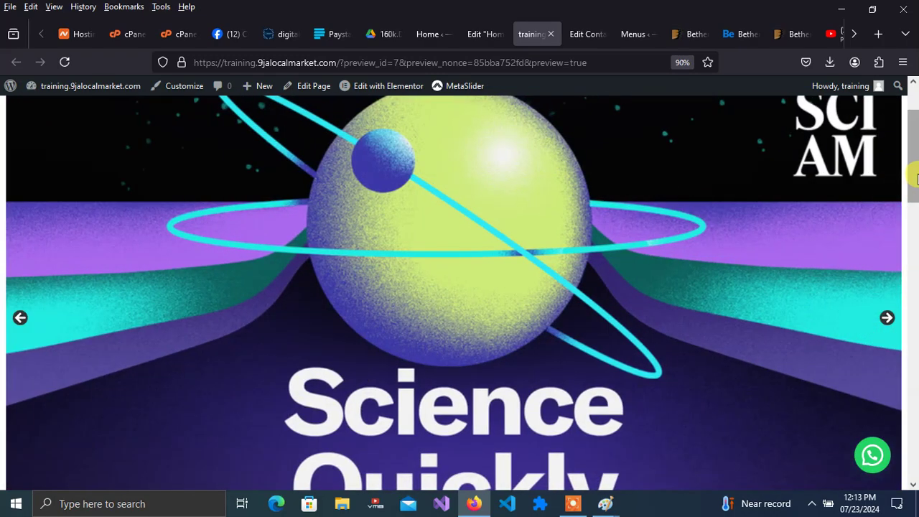
{"action": "mouse_move", "coordinate": [916, 179]}
{"action": "left_mouse_down"}
{"action": "mouse_move", "coordinate": [916, 466]}
{"action": "mouse_move", "coordinate": [916, 140]}
{"action": "mouse_move", "coordinate": [917, 165]}
{"action": "left_mouse_up"}
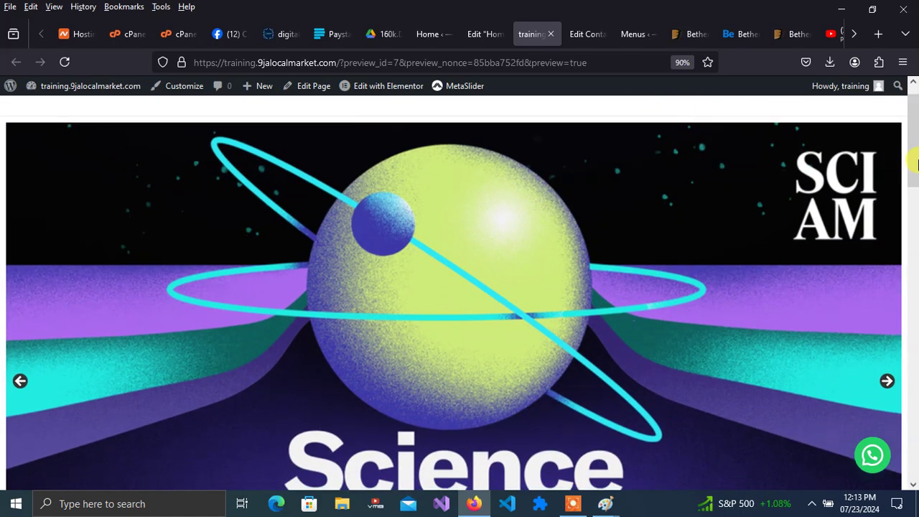